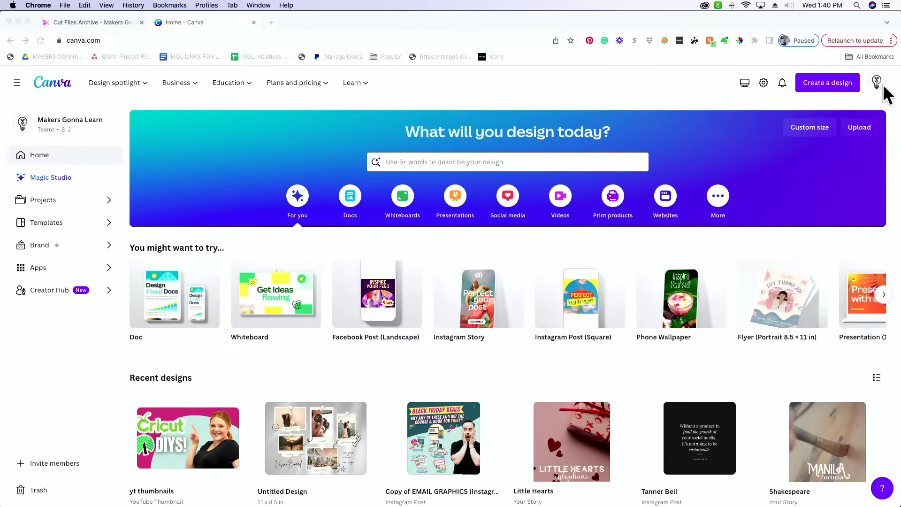
# Start a new design with a custom size and choose inches as its unit.
pyautogui.click(838, 83)
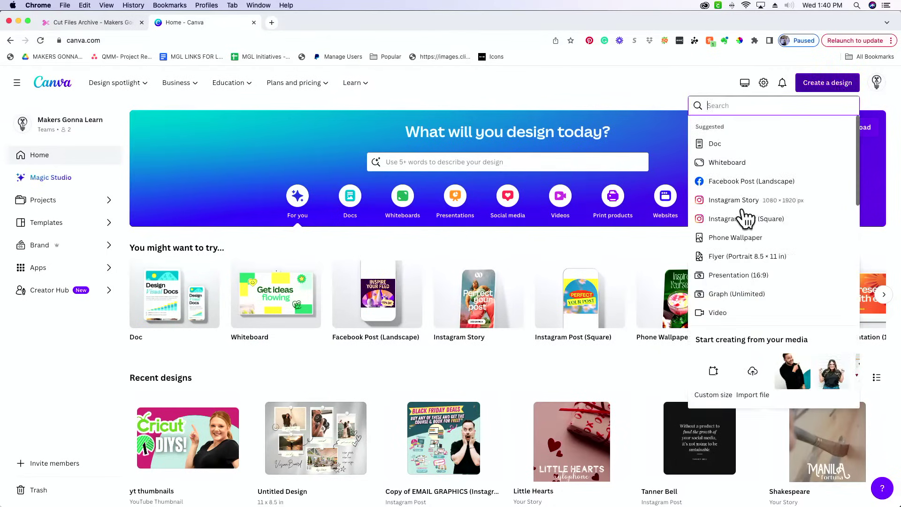
pyautogui.scroll(-3, 733, 306)
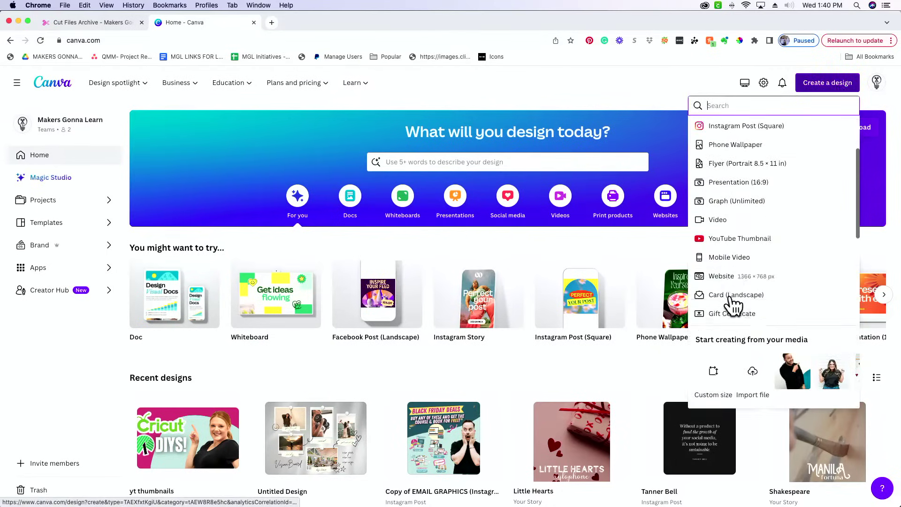
pyautogui.scroll(-4, 734, 305)
pyautogui.scroll(1, 733, 304)
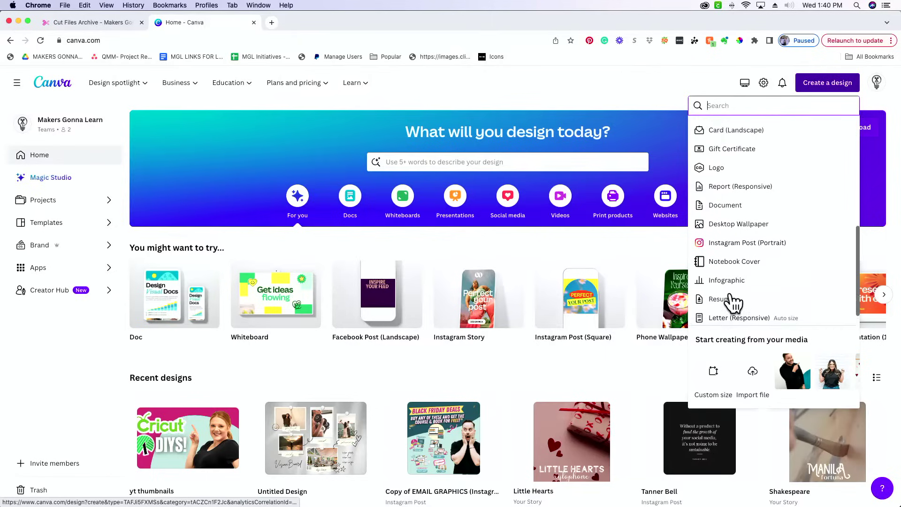
pyautogui.scroll(1, 734, 302)
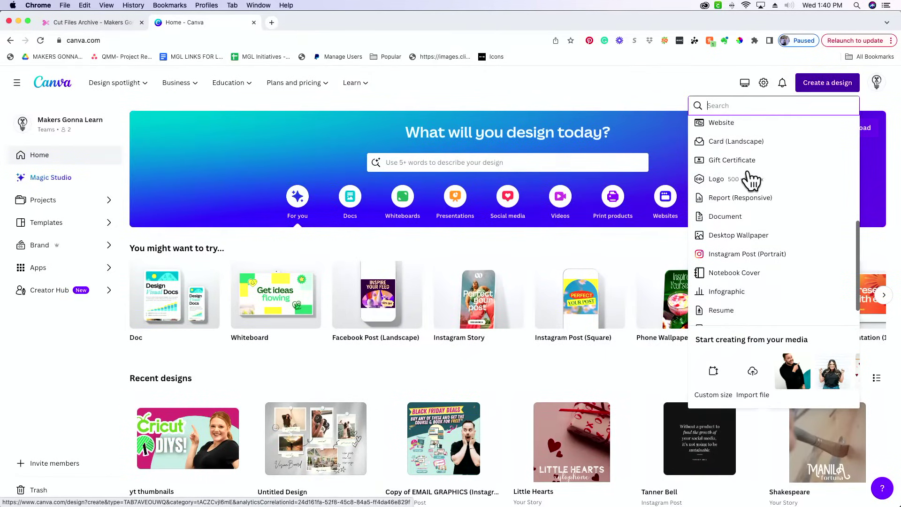
pyautogui.scroll(8, 750, 180)
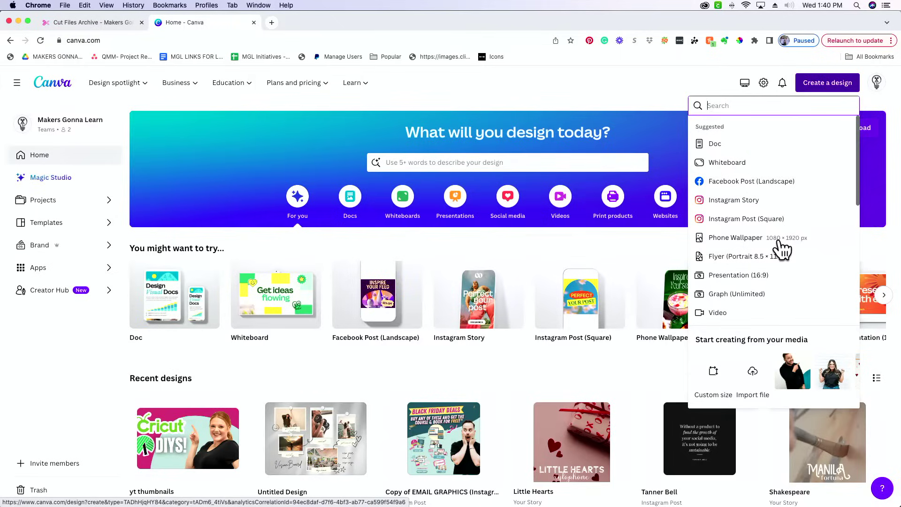
pyautogui.click(713, 373)
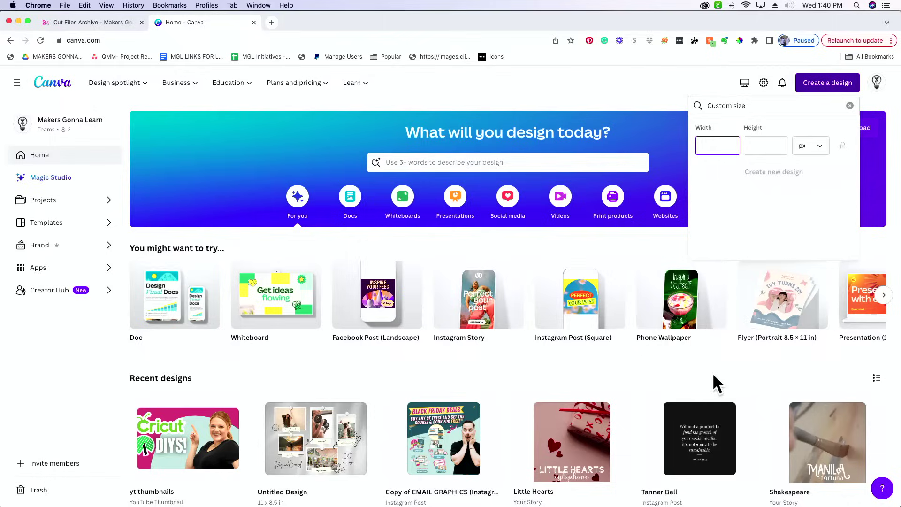
pyautogui.click(814, 151)
pyautogui.click(798, 193)
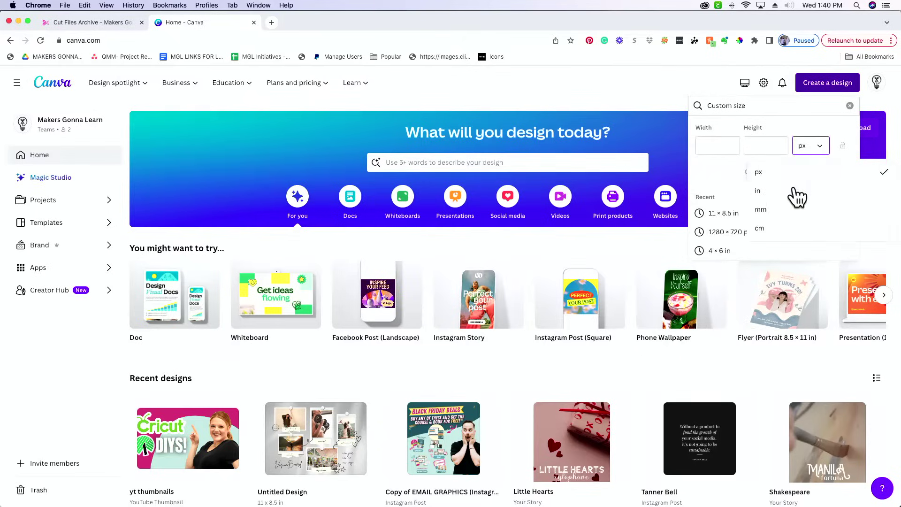
# Set the design's width to 11 in and height to 8.5 in, and create it.
pyautogui.click(720, 147)
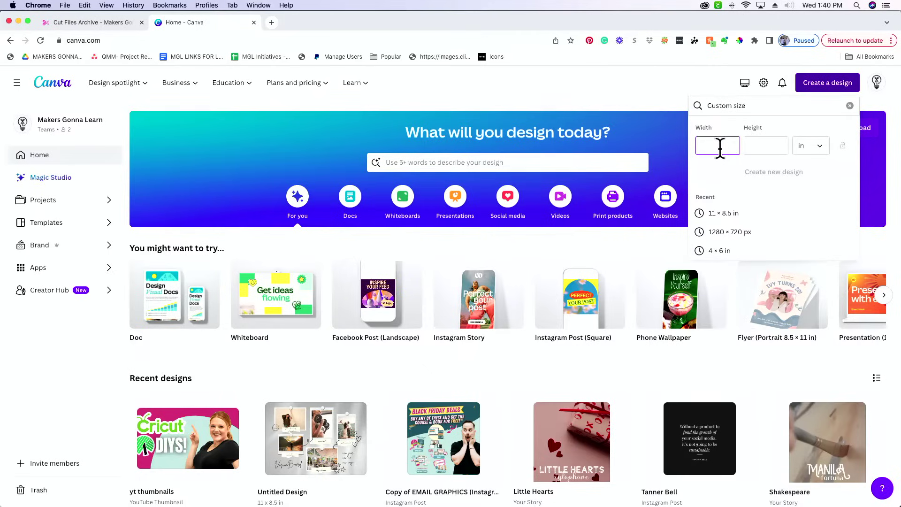
pyautogui.write('11')
pyautogui.press('Tab')
pyautogui.write('8.5')
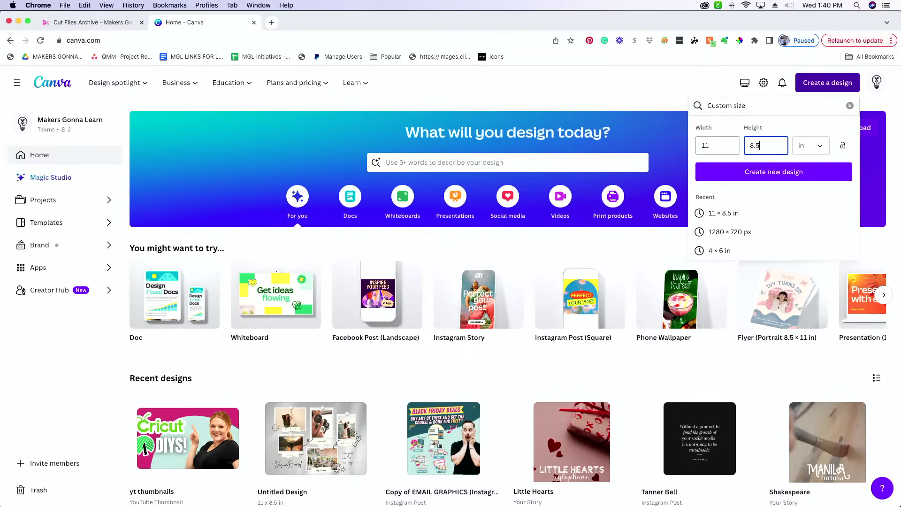
pyautogui.click(788, 173)
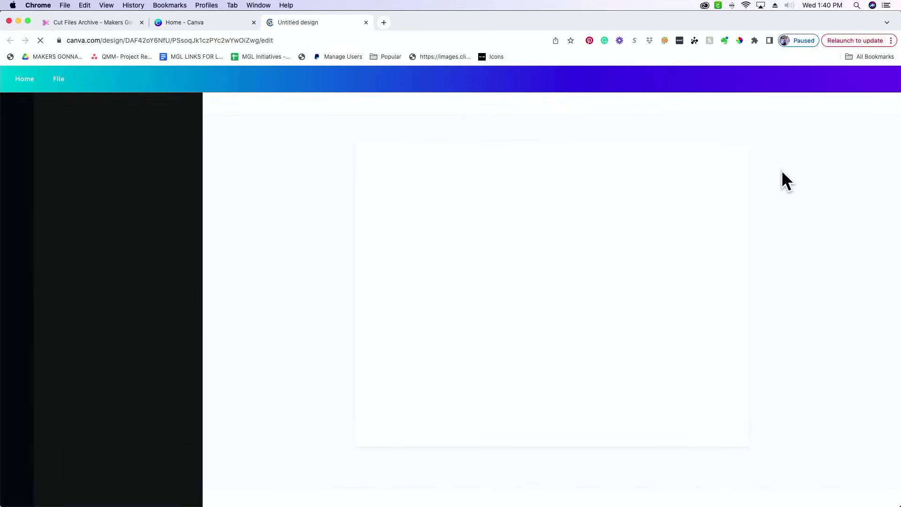
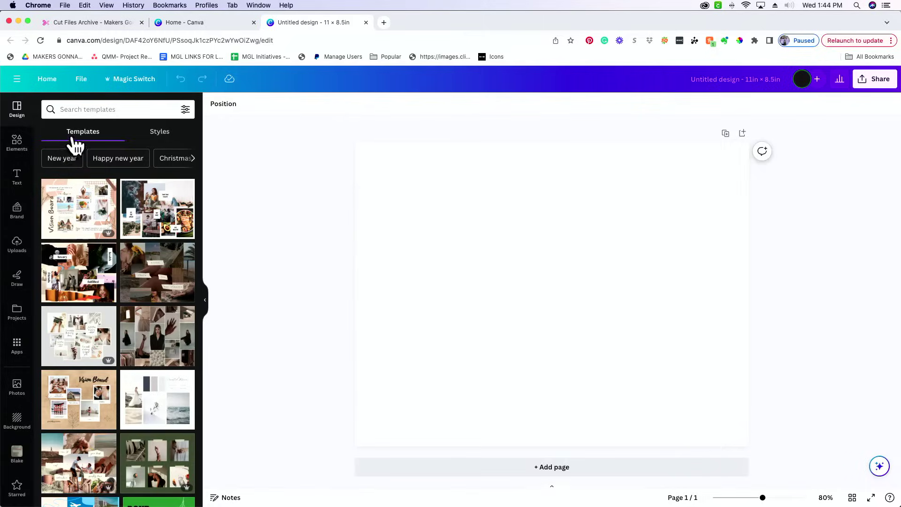
# Search the design templates for "vision board".
pyautogui.click(155, 133)
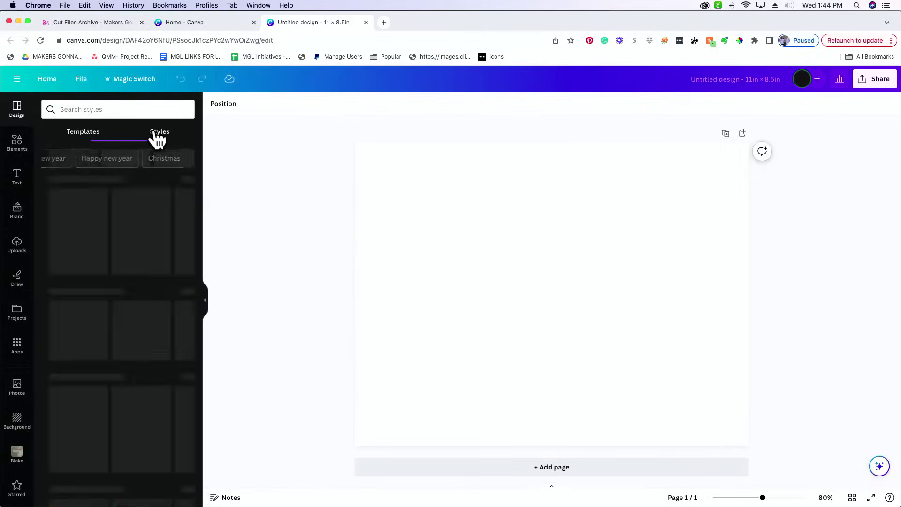
pyautogui.click(75, 134)
pyautogui.click(83, 107)
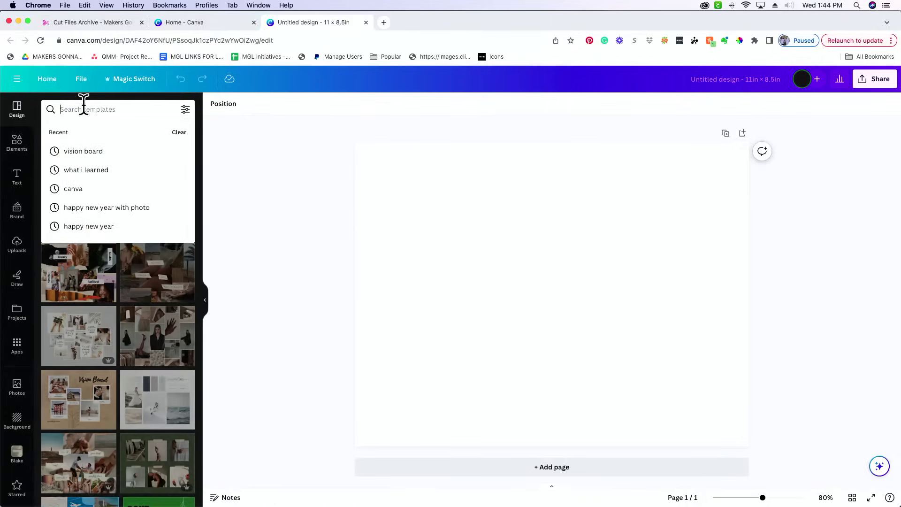
pyautogui.write('vision board')
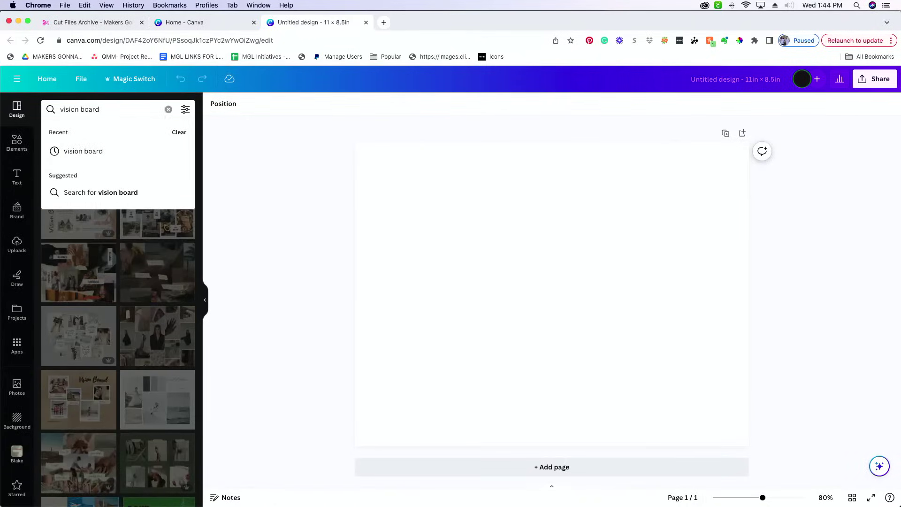
pyautogui.press('Return')
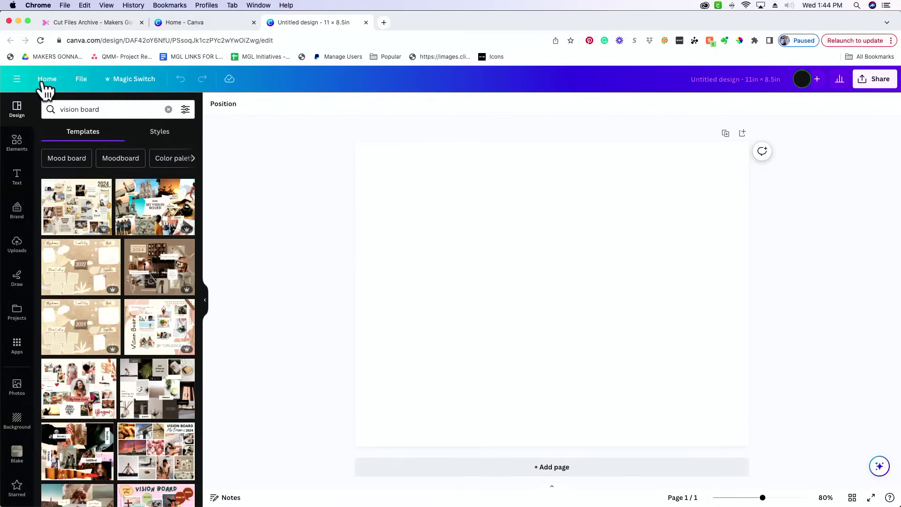
# Browse the vision board templates and apply "Vision Board Collage Scrapbooking Romantic White Orange" to the blank page.
pyautogui.scroll(-2, 113, 365)
pyautogui.scroll(-4, 115, 364)
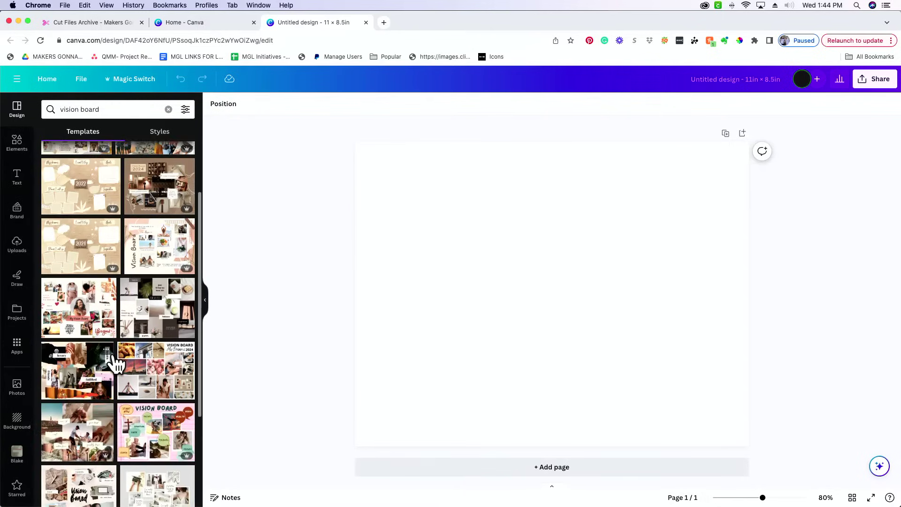
pyautogui.scroll(-4, 115, 356)
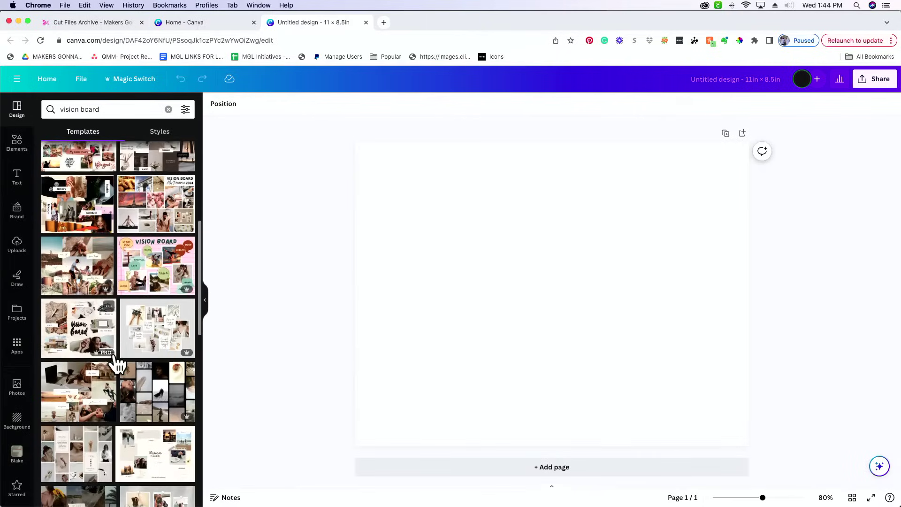
pyautogui.scroll(-6, 123, 359)
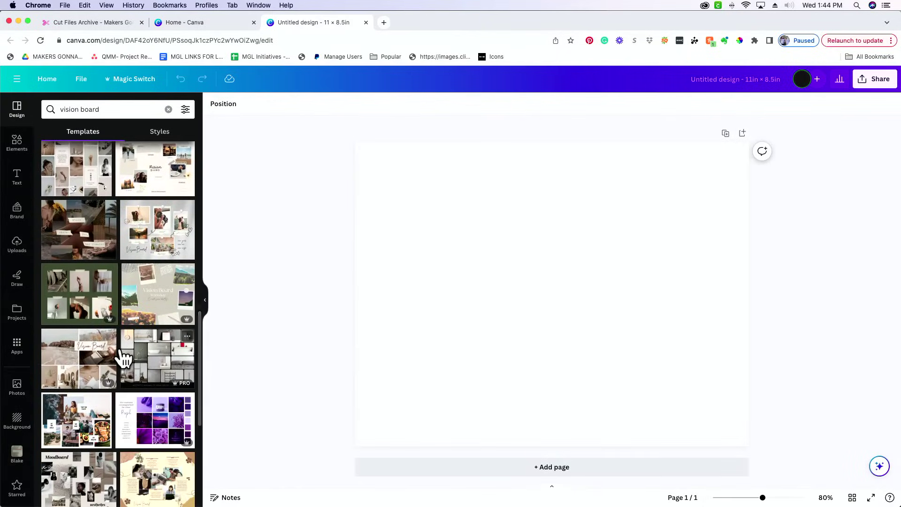
pyautogui.scroll(-5, 124, 359)
pyautogui.scroll(-8, 125, 358)
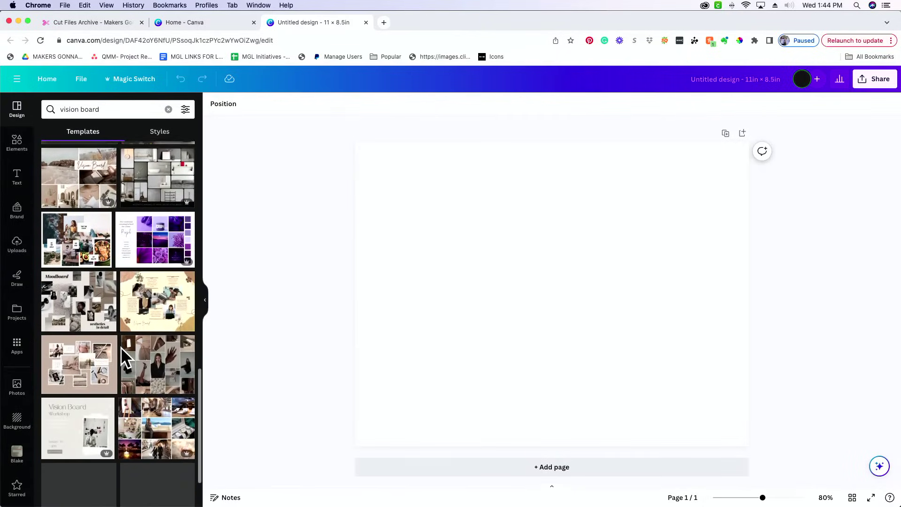
pyautogui.scroll(-10, 124, 357)
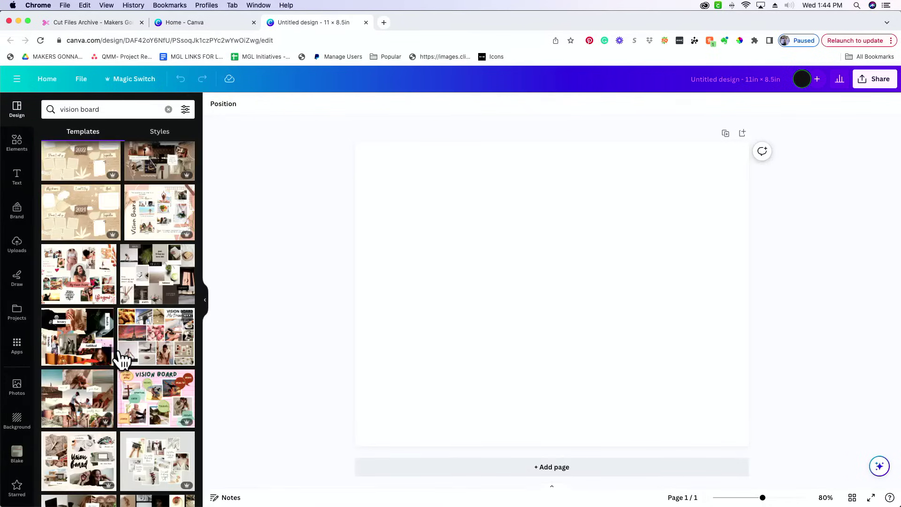
pyautogui.click(90, 290)
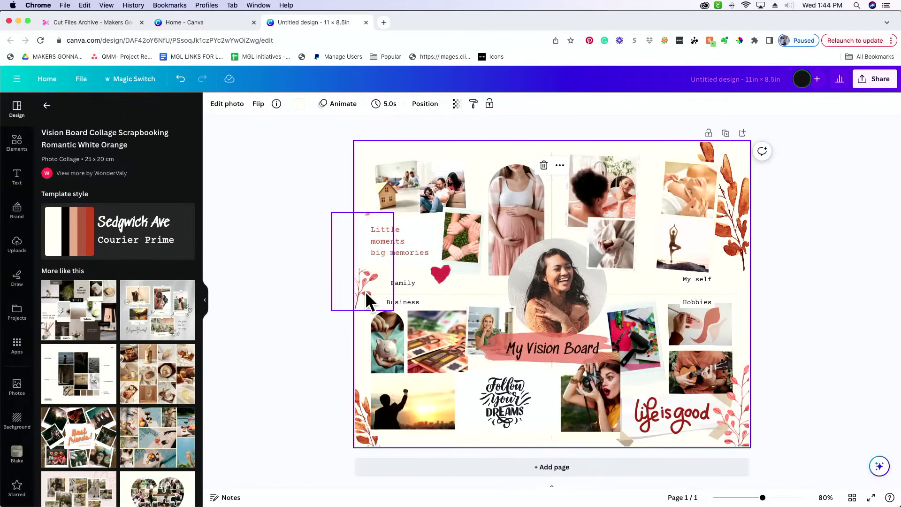
# Delete the four leaf and branch decorations along the left and right edges of the collage.
pyautogui.moveTo(368, 289)
pyautogui.mouseDown()
pyautogui.moveTo(392, 342)
pyautogui.moveTo(374, 302)
pyautogui.mouseUp()
pyautogui.press('Delete')
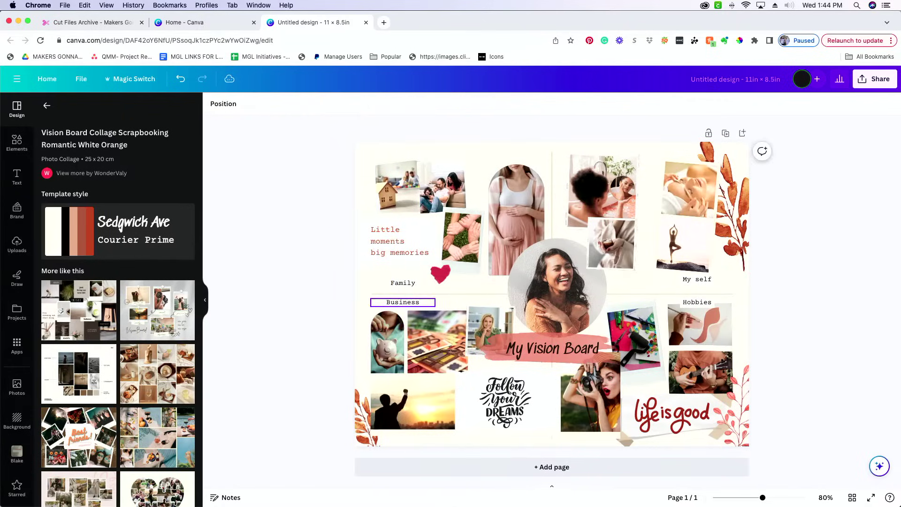
pyautogui.click(358, 433)
pyautogui.press('Escape')
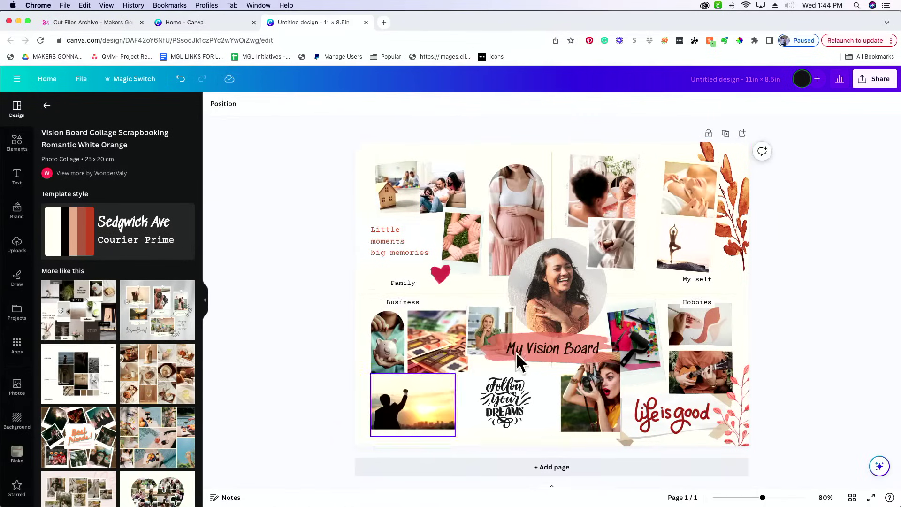
pyautogui.click(744, 237)
pyautogui.press('Delete')
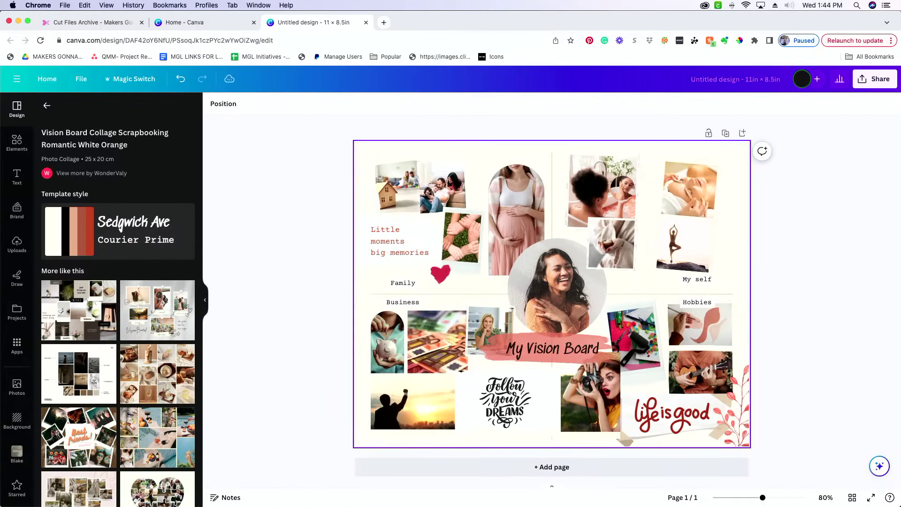
pyautogui.click(741, 427)
pyautogui.press('Delete')
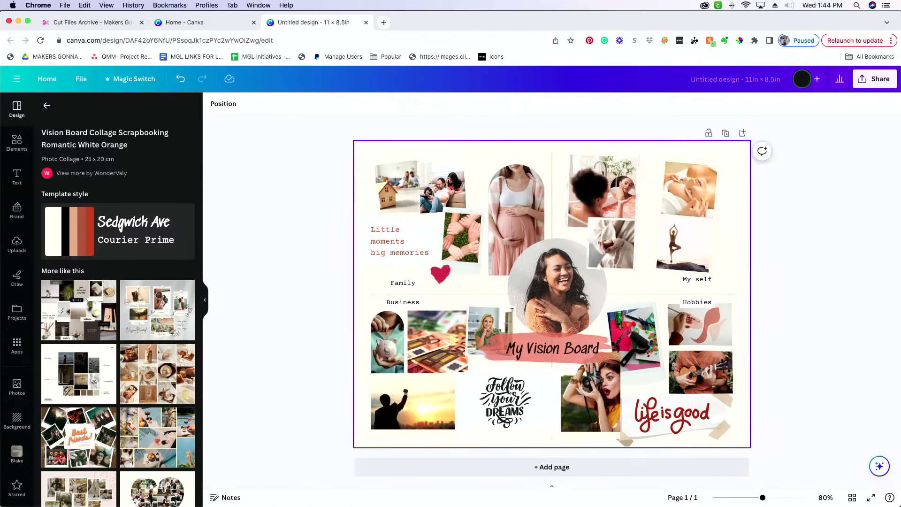
# Replace the central "My Vision Board" title text with "2024".
pyautogui.click(548, 351)
pyautogui.click(548, 351)
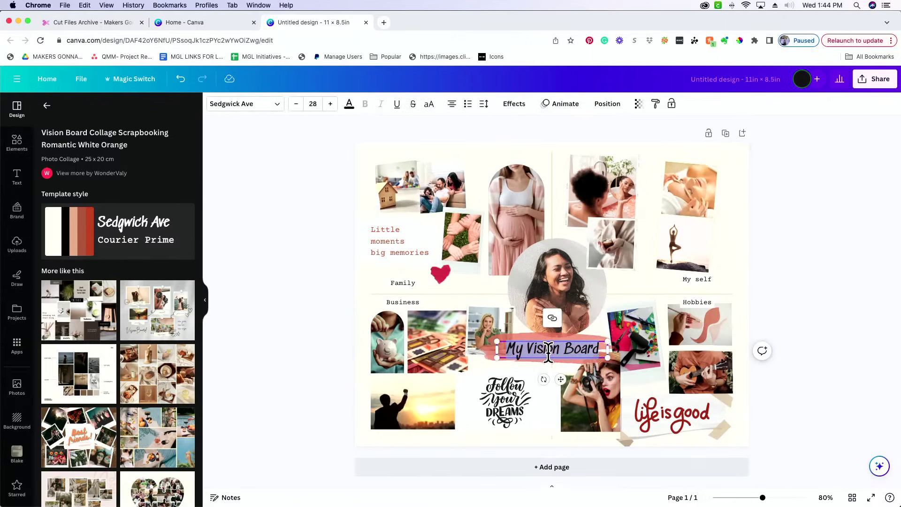
pyautogui.write('2024')
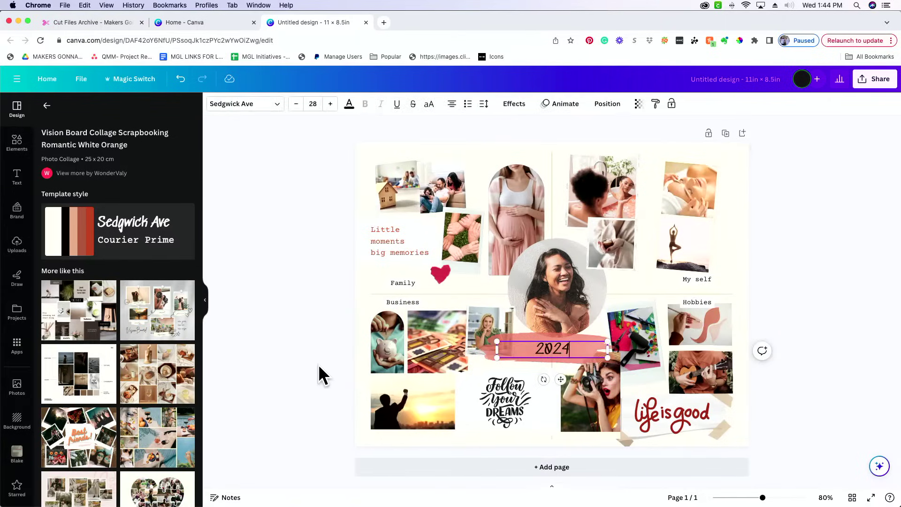
pyautogui.click(298, 365)
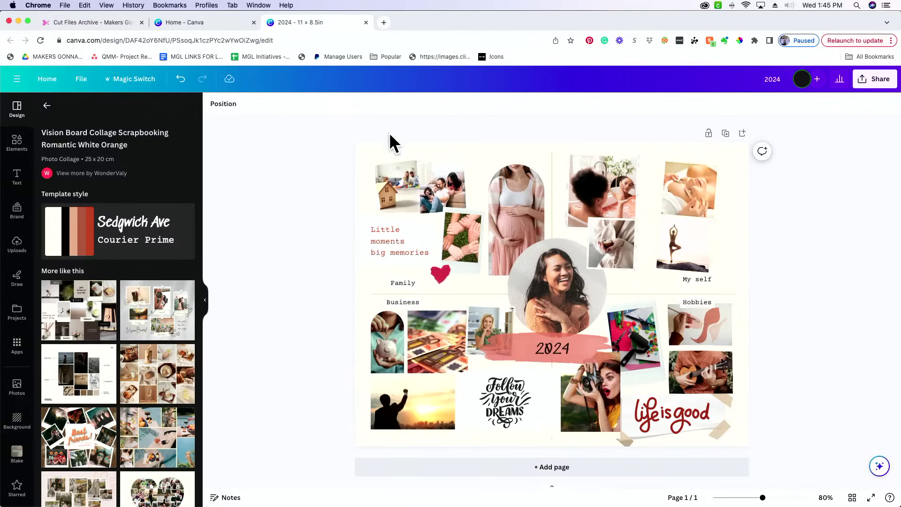
# Replace the current page with the "Torn Magazine Vision Board Goals Photo Collage" template from the search results.
pyautogui.click(46, 105)
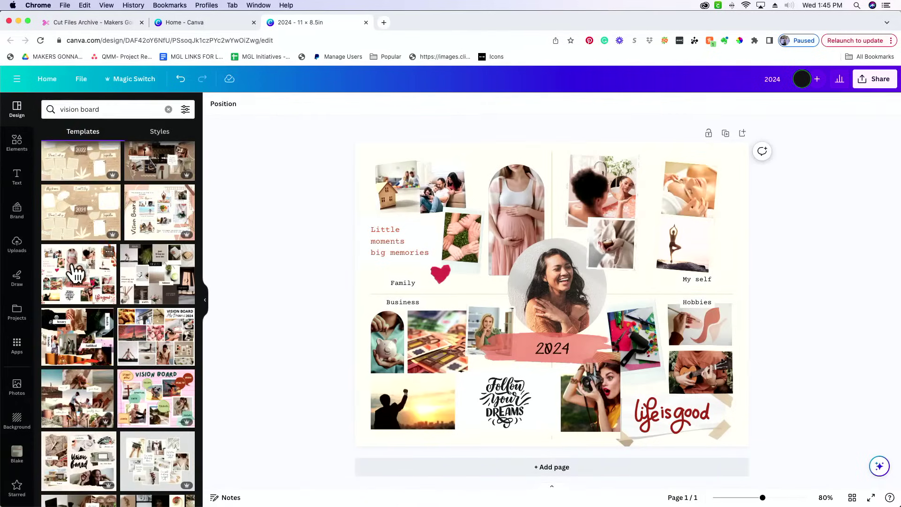
pyautogui.click(68, 321)
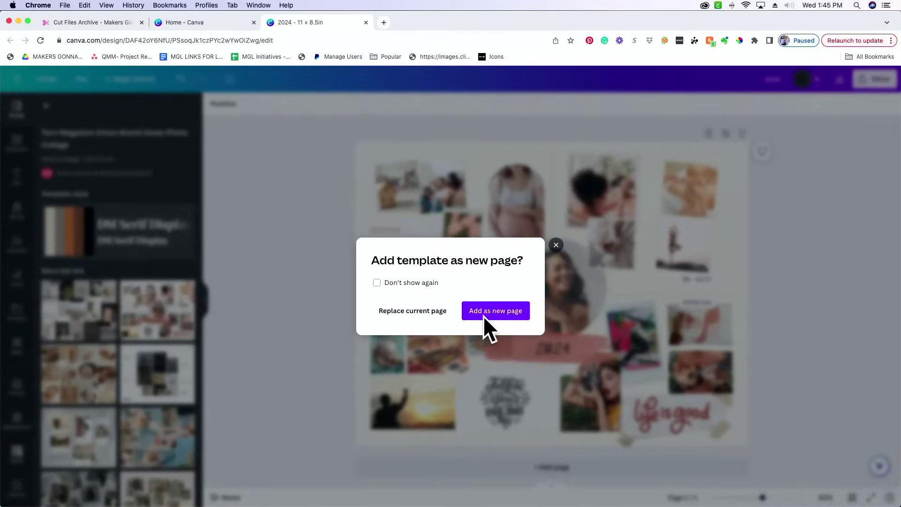
pyautogui.click(415, 316)
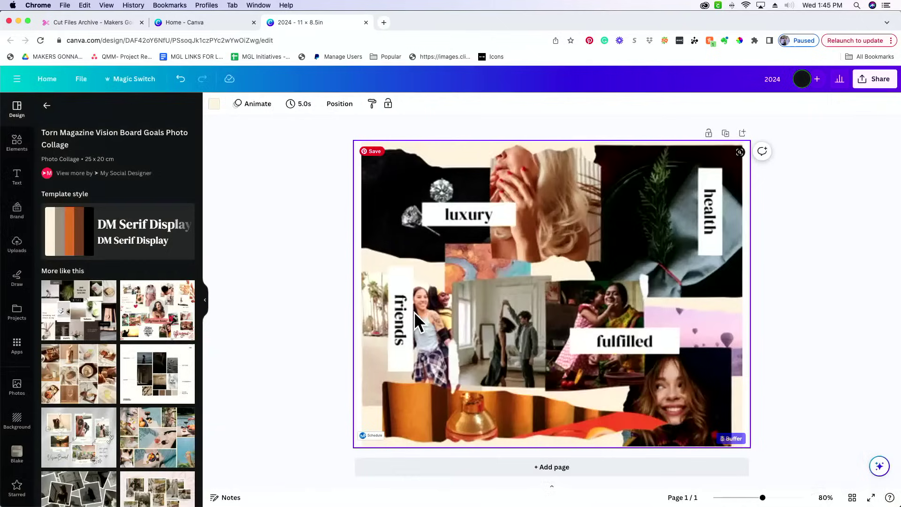
pyautogui.click(262, 310)
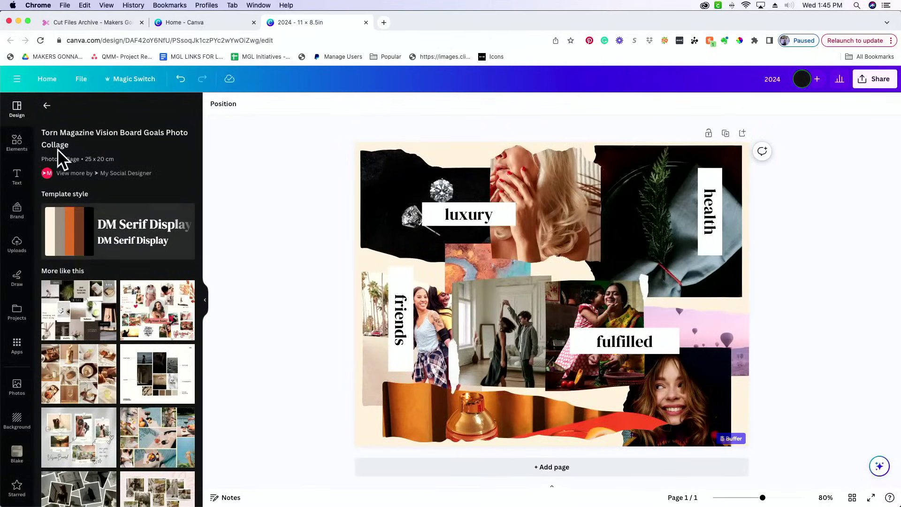
# Apply the 2024 "Brown Craft Paper New Year's Resolution Vision Board Poster" template in place of the torn magazine collage.
pyautogui.click(46, 106)
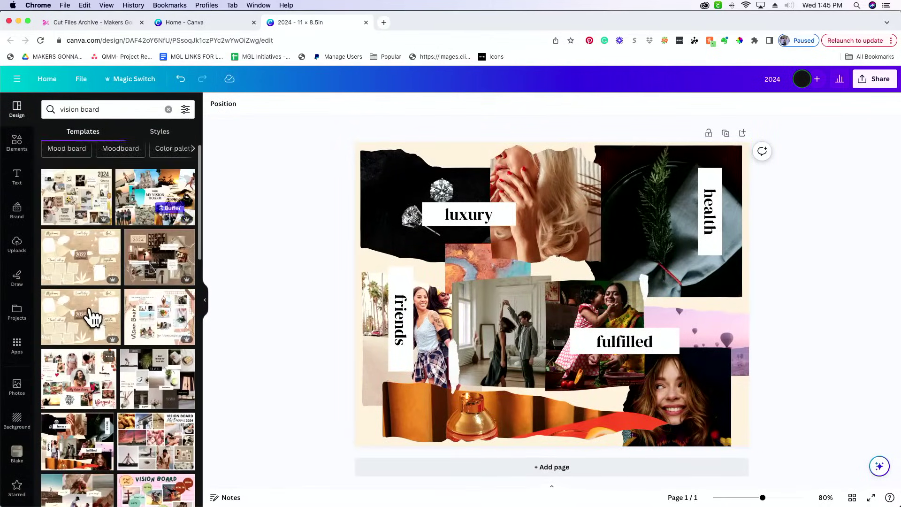
pyautogui.click(83, 322)
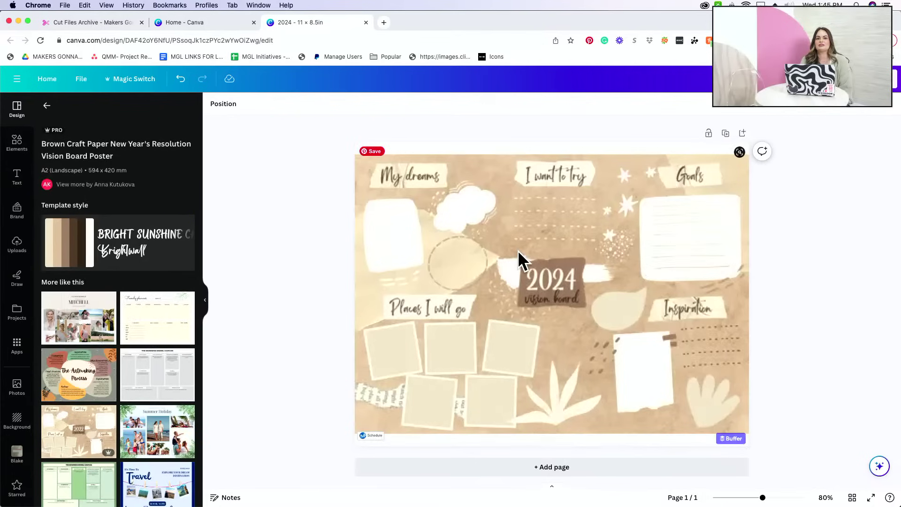
pyautogui.click(456, 248)
pyautogui.click(341, 238)
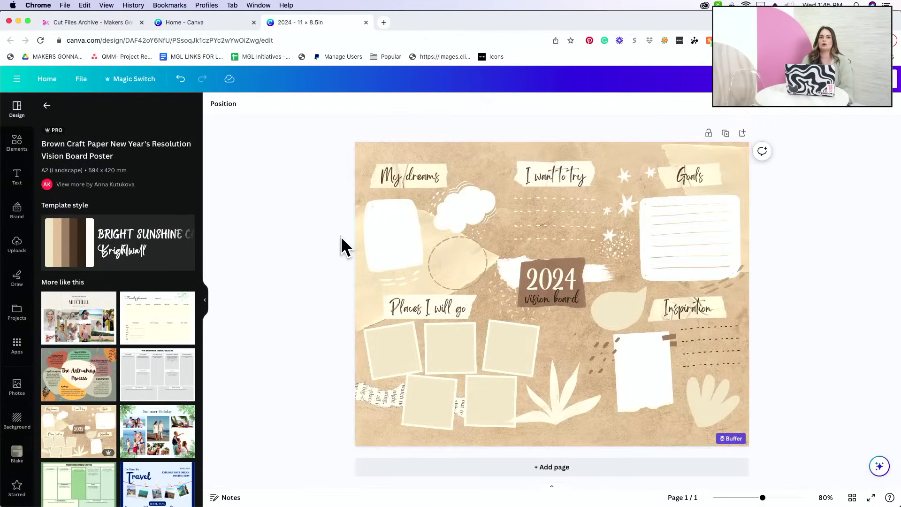
# Apply the "Brown Scrapbook Self Improvement Inspirational Vision Board Photo Collage" template from the vision board search results.
pyautogui.click(47, 106)
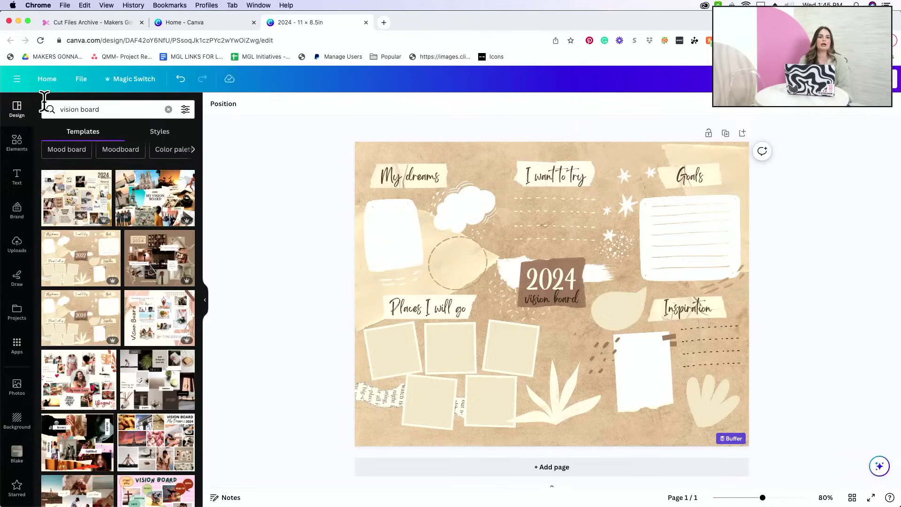
pyautogui.click(65, 206)
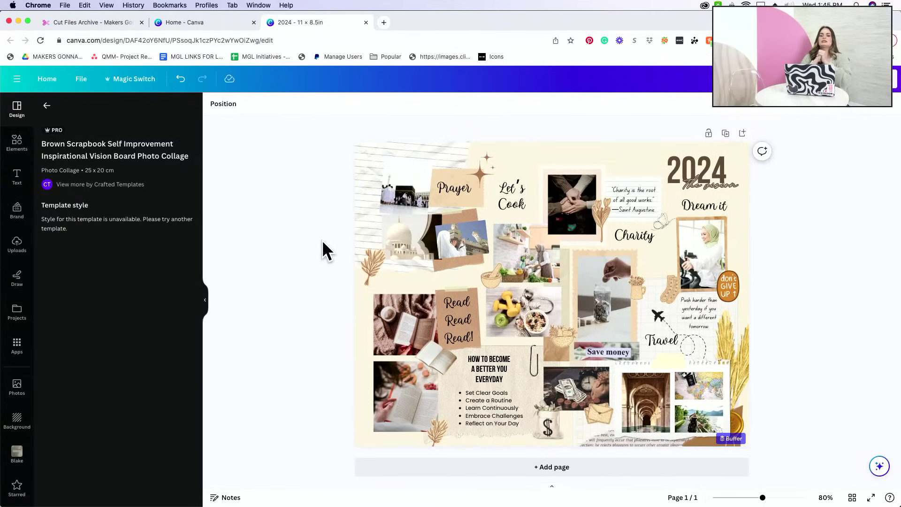
pyautogui.click(50, 105)
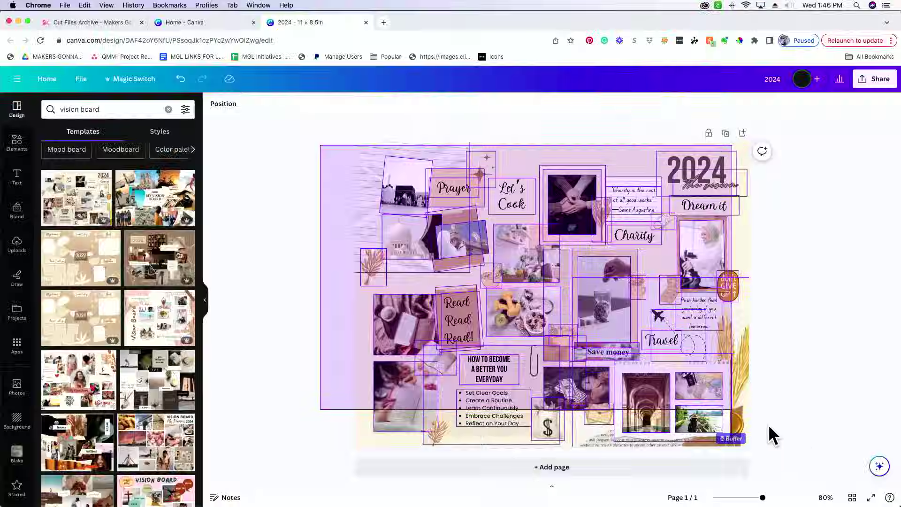
# Delete every element of the scrapbook collage together with its cream background to leave a blank page.
pyautogui.moveTo(769, 426); pyautogui.dragTo(779, 445)
pyautogui.press('Delete')
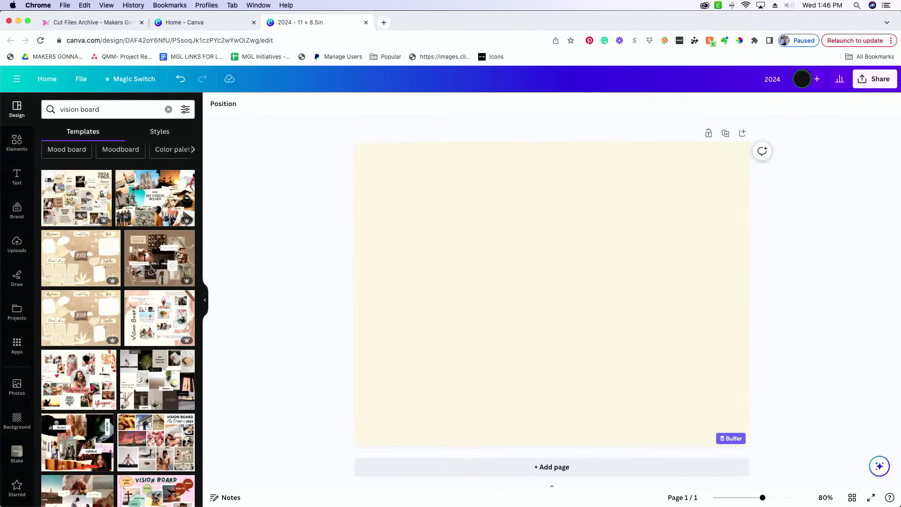
pyautogui.click(444, 271)
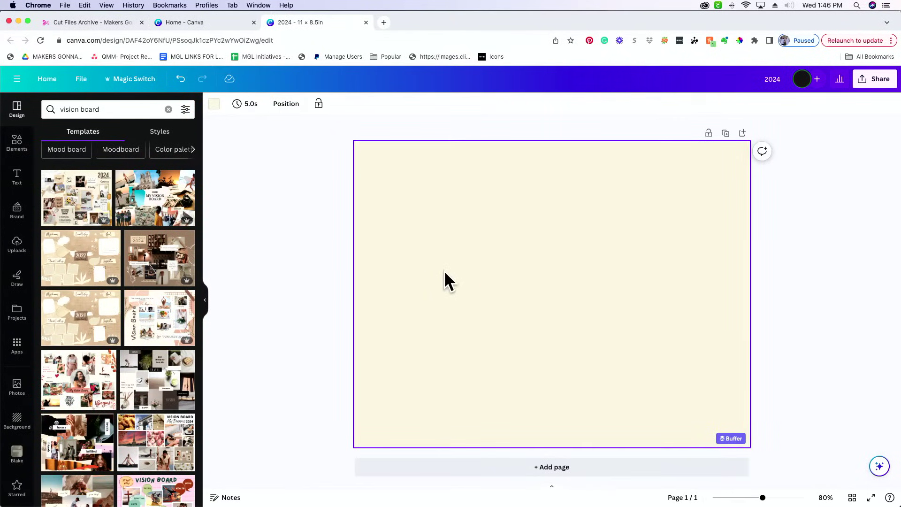
pyautogui.press('Delete')
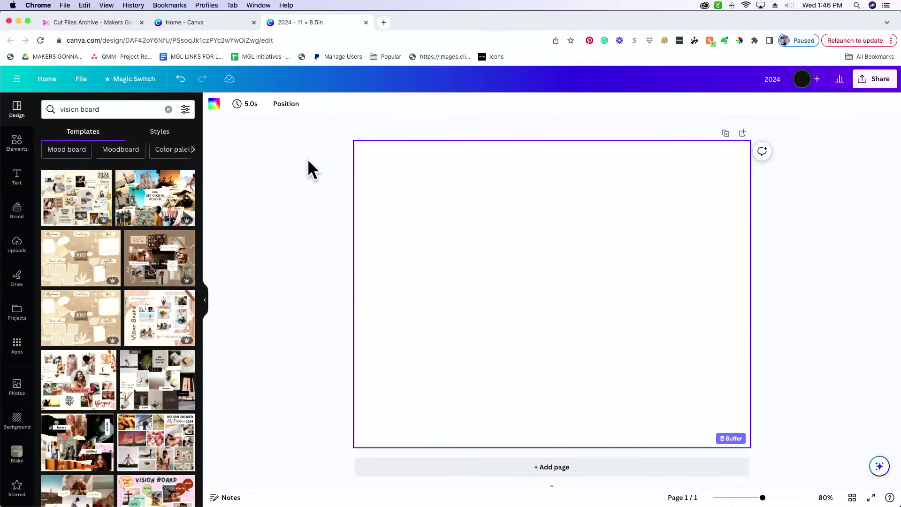
# Fill the blank page's background with the default yellow-to-pink gradient.
pyautogui.click(214, 104)
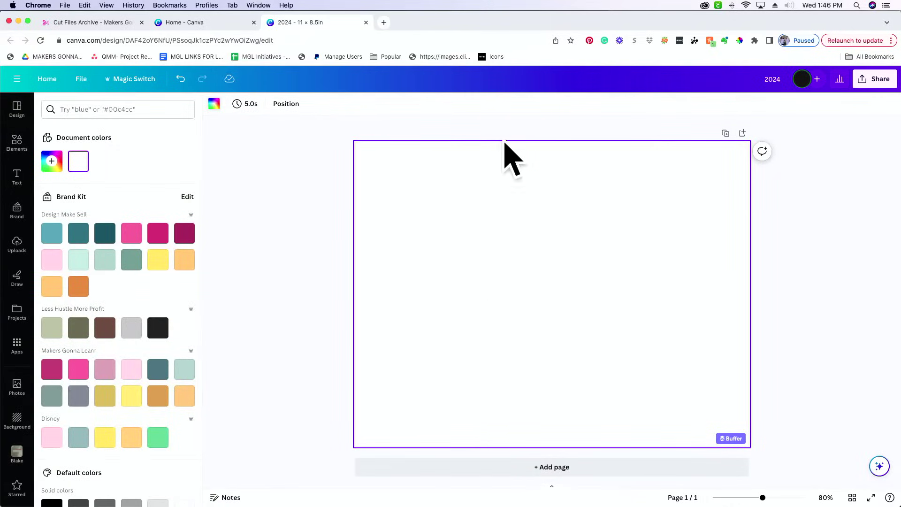
pyautogui.click(303, 198)
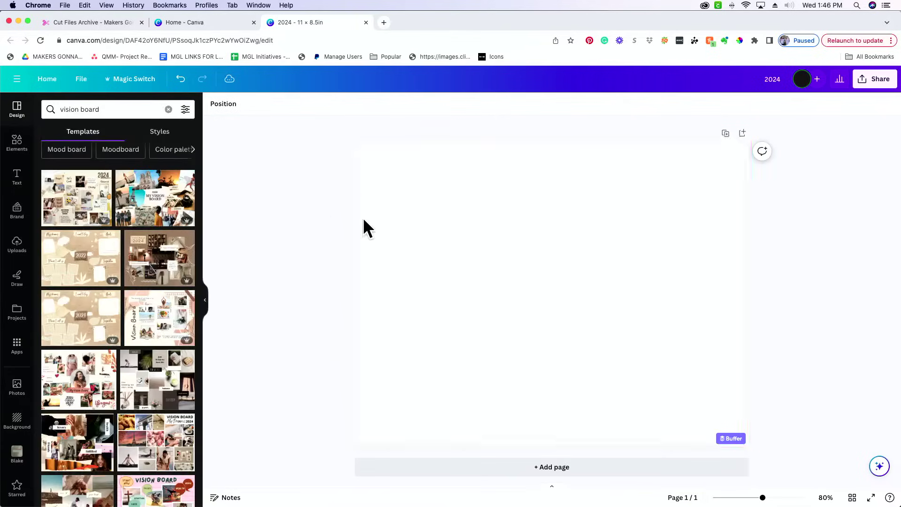
pyautogui.click(403, 226)
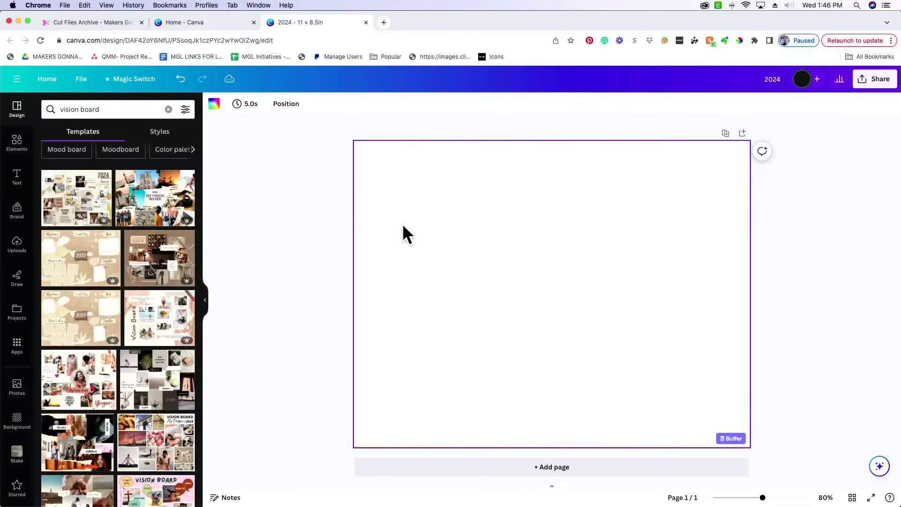
pyautogui.click(214, 104)
pyautogui.scroll(-5, 105, 371)
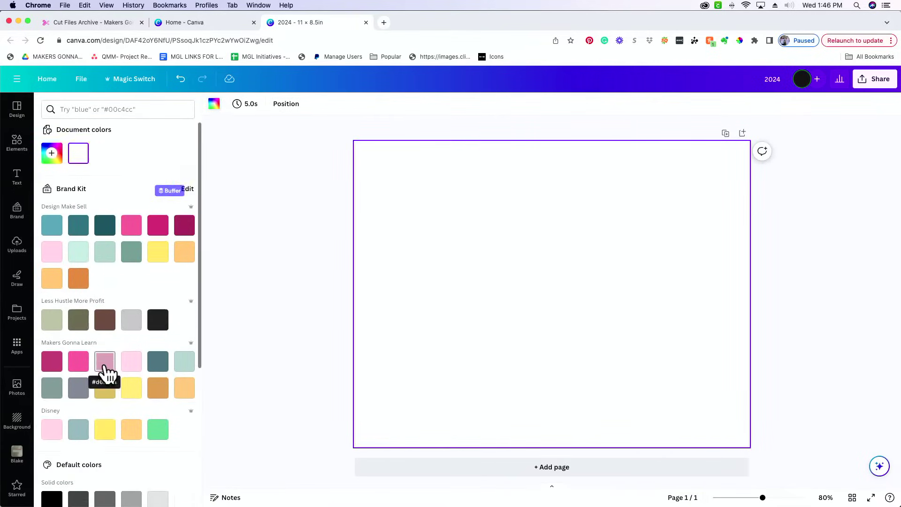
pyautogui.scroll(5, 105, 371)
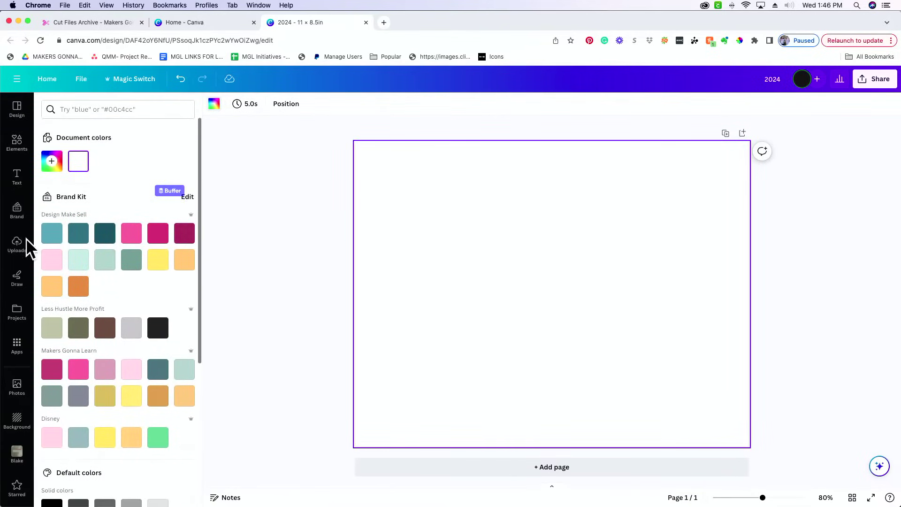
pyautogui.scroll(-4, 145, 368)
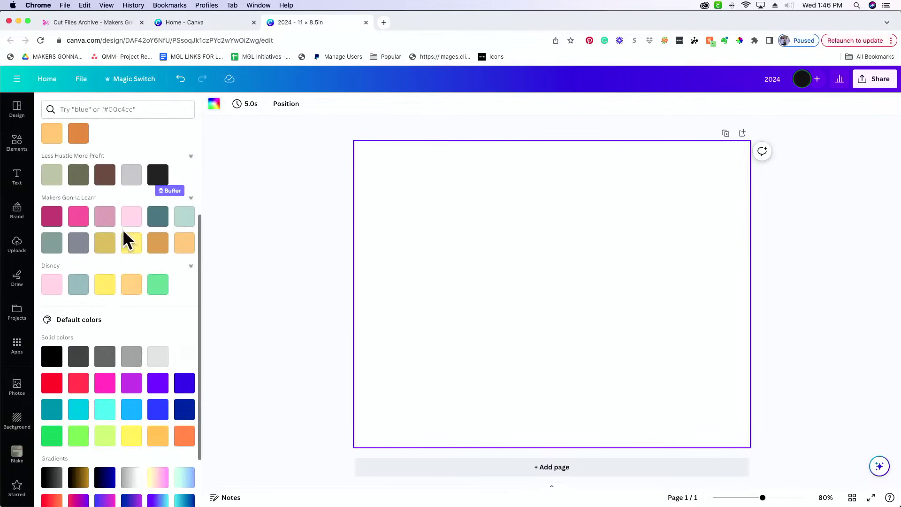
pyautogui.scroll(-2, 130, 414)
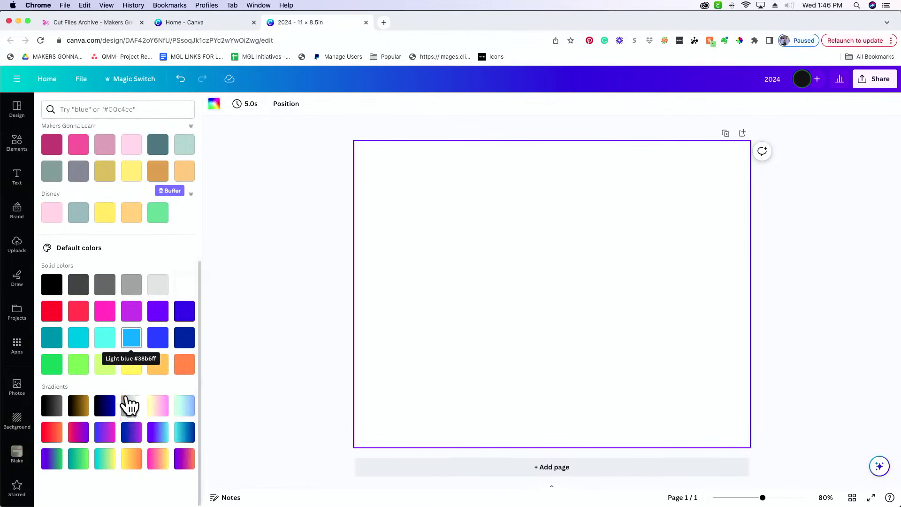
pyautogui.scroll(1, 127, 412)
pyautogui.scroll(-1, 127, 370)
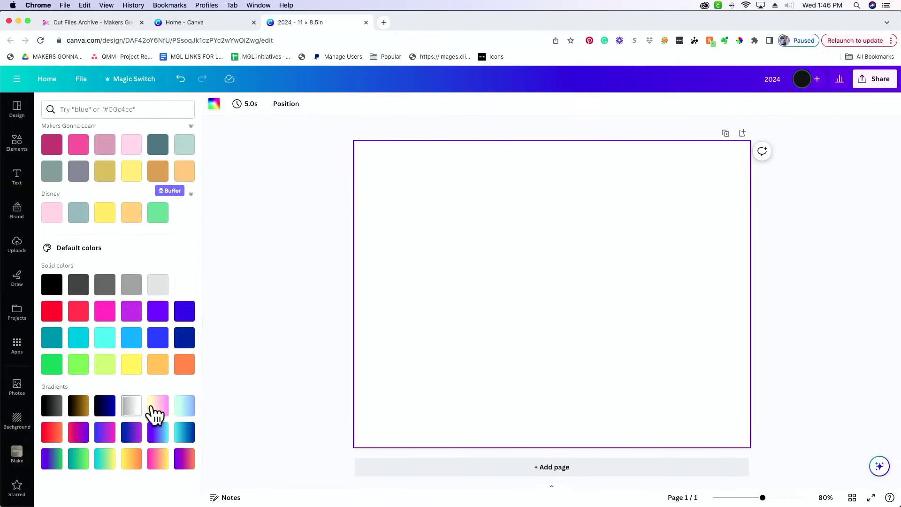
pyautogui.click(157, 406)
pyautogui.scroll(6, 134, 308)
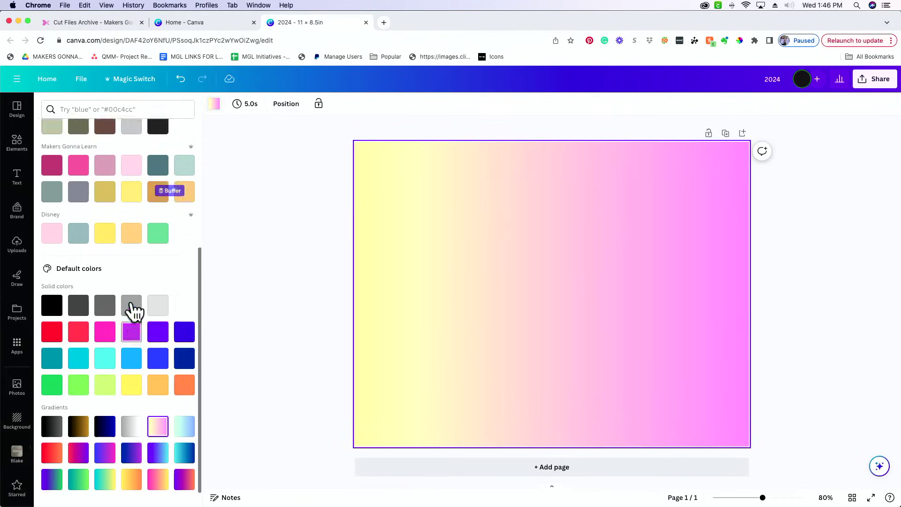
# Change the page background from the gradient to a custom solid dark green, #3F5020.
pyautogui.click(51, 162)
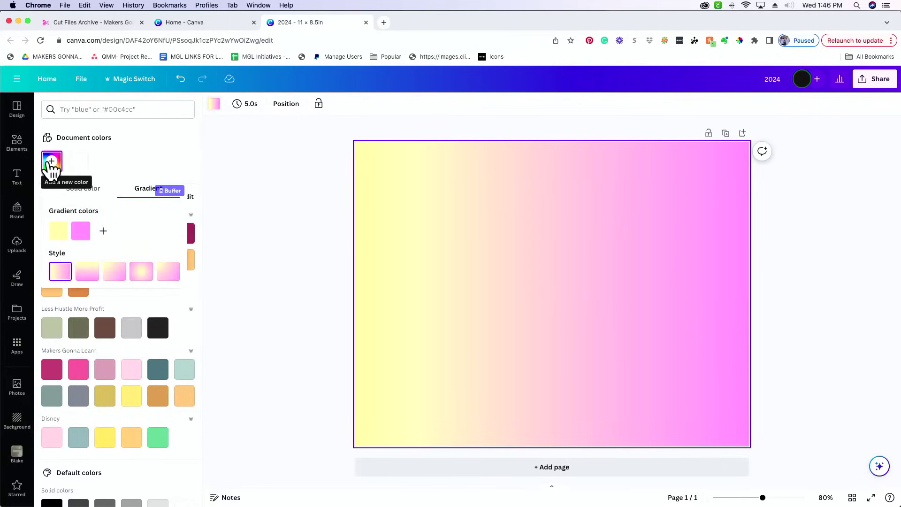
pyautogui.click(75, 195)
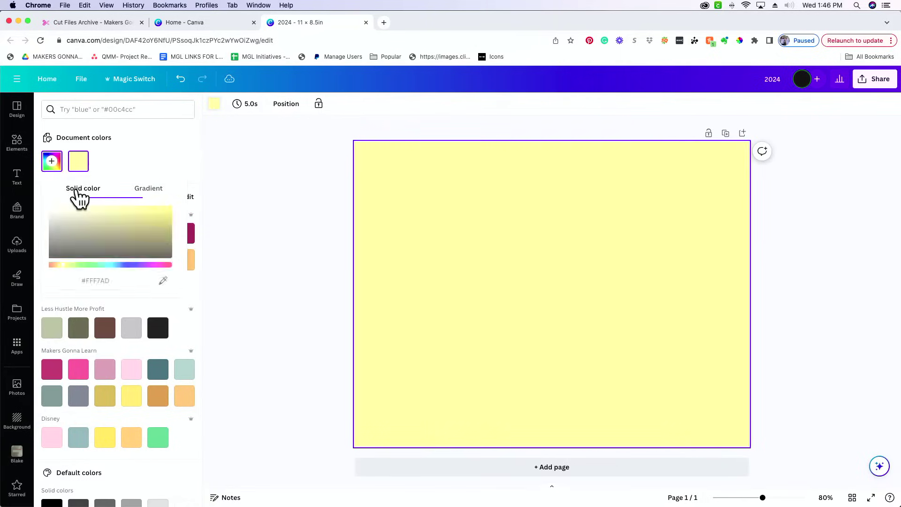
pyautogui.click(140, 220)
pyautogui.click(147, 208)
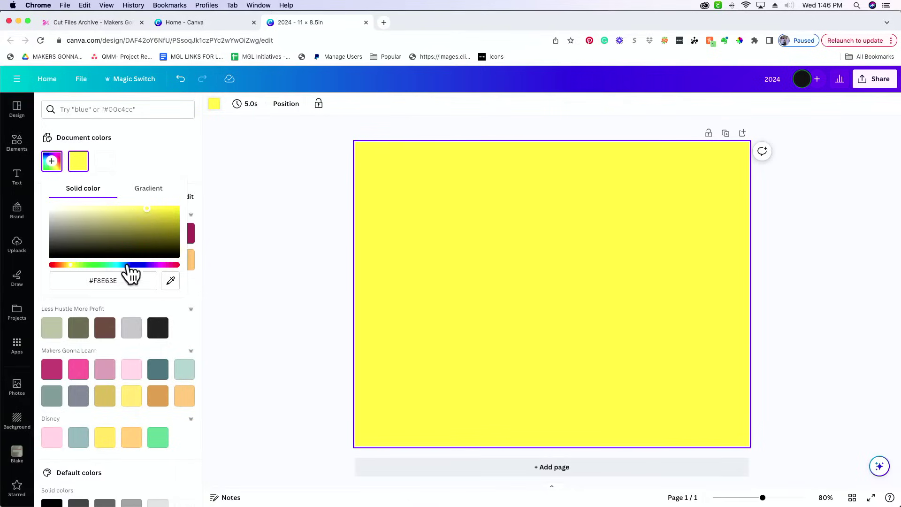
pyautogui.click(125, 264)
pyautogui.moveTo(126, 265); pyautogui.dragTo(80, 266)
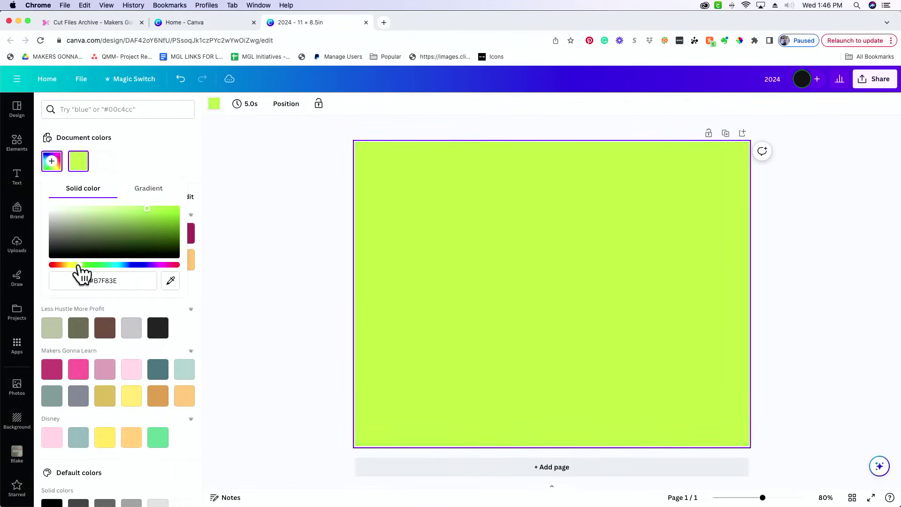
pyautogui.click(127, 228)
pyautogui.moveTo(127, 228)
pyautogui.mouseDown()
pyautogui.moveTo(97, 241)
pyautogui.moveTo(126, 241)
pyautogui.mouseUp()
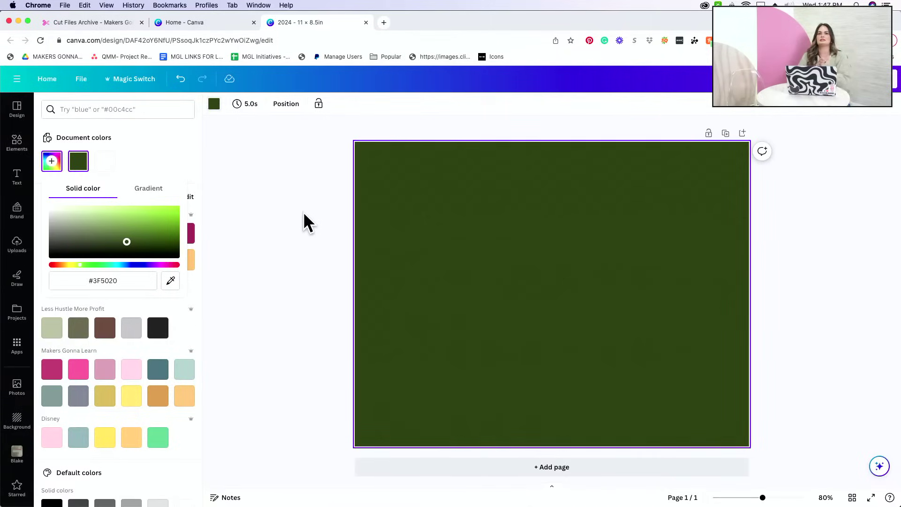
pyautogui.scroll(-1, 196, 254)
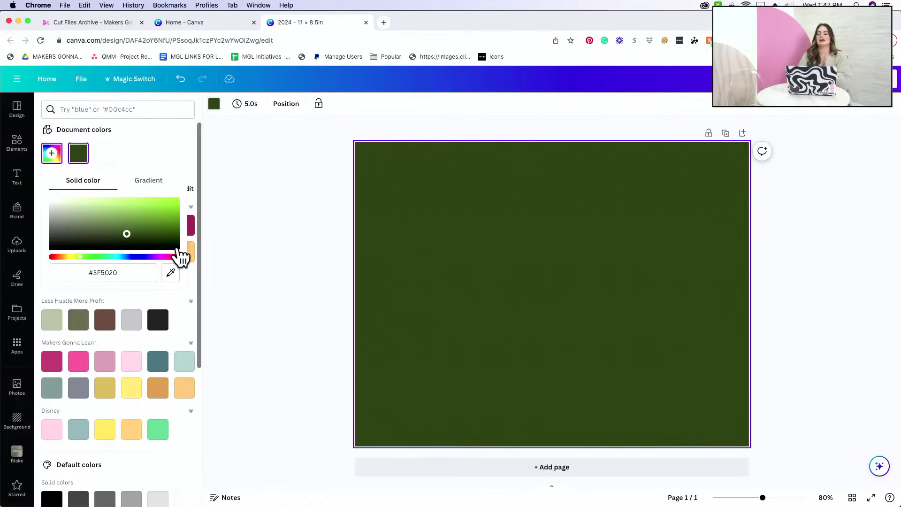
pyautogui.click(252, 256)
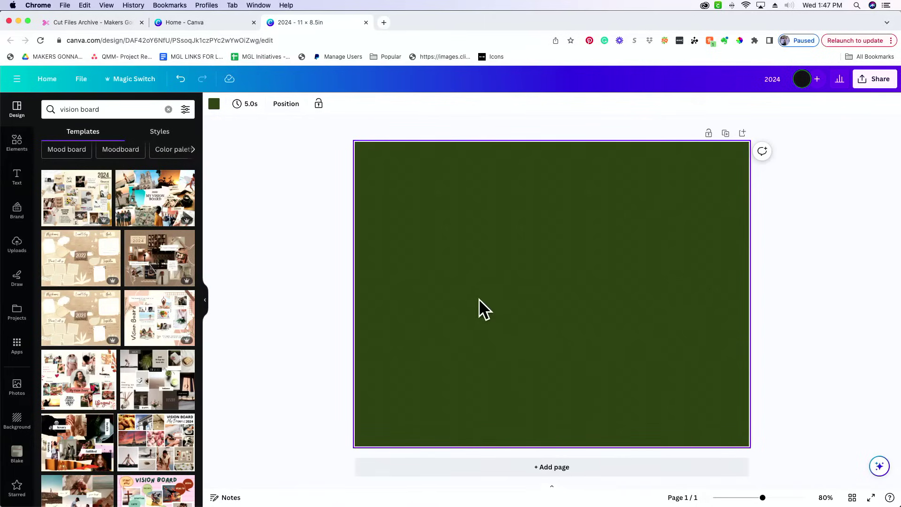
# Lighten the background's custom solid color and adjust its hue to a pale green, #C7CFAB.
pyautogui.click(214, 105)
pyautogui.click(51, 161)
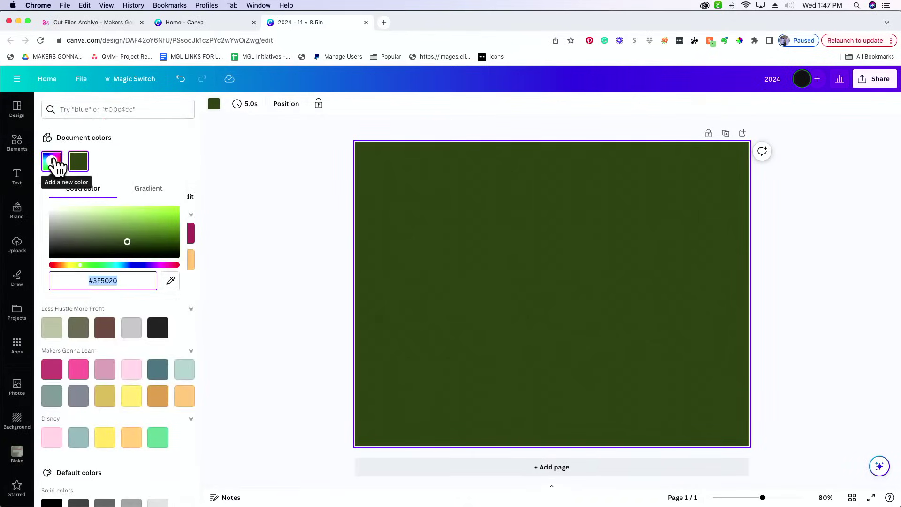
pyautogui.write('#5F7931')
pyautogui.press('Return')
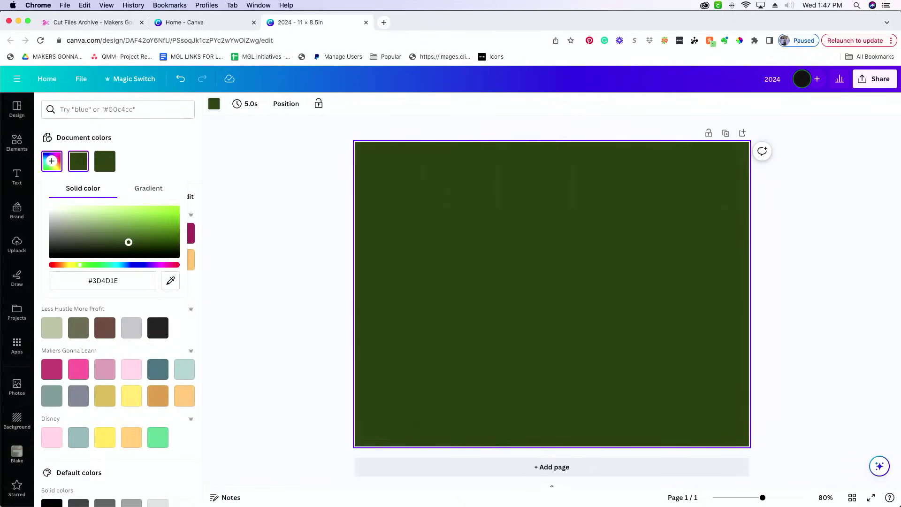
pyautogui.moveTo(126, 234); pyautogui.dragTo(64, 218)
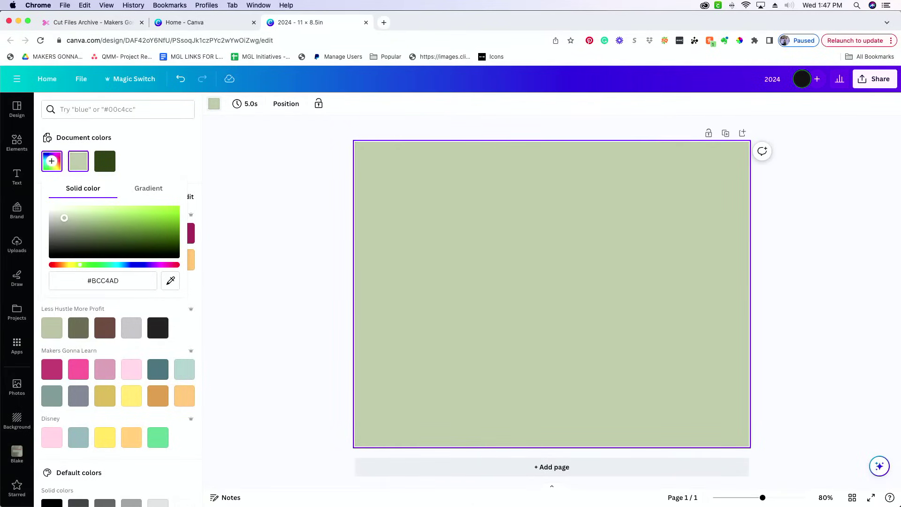
pyautogui.moveTo(65, 217); pyautogui.dragTo(67, 218)
pyautogui.moveTo(68, 218); pyautogui.dragTo(77, 222)
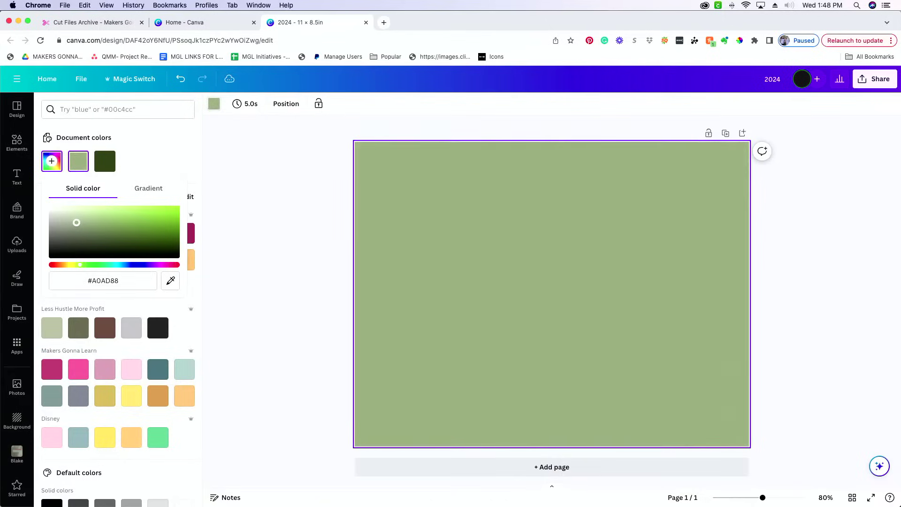
pyautogui.click(83, 264)
pyautogui.moveTo(83, 265); pyautogui.dragTo(78, 266)
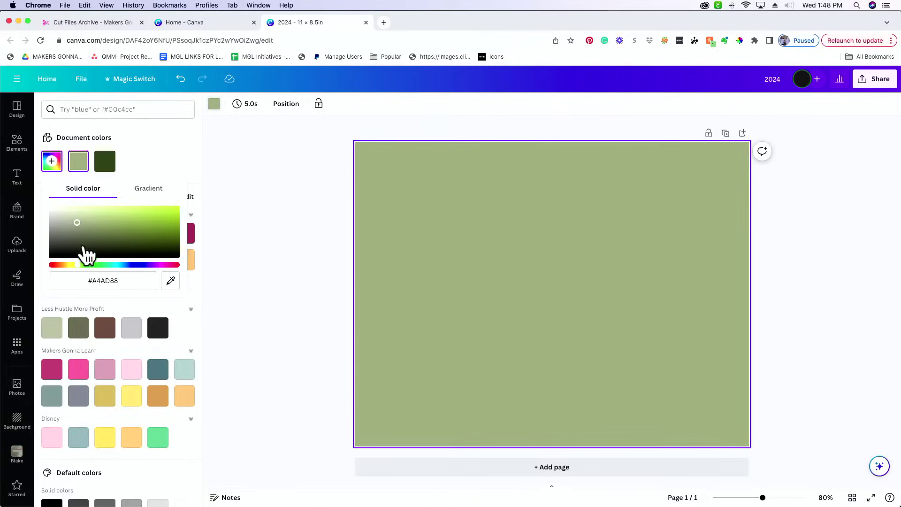
pyautogui.click(79, 221)
pyautogui.moveTo(80, 221); pyautogui.dragTo(71, 215)
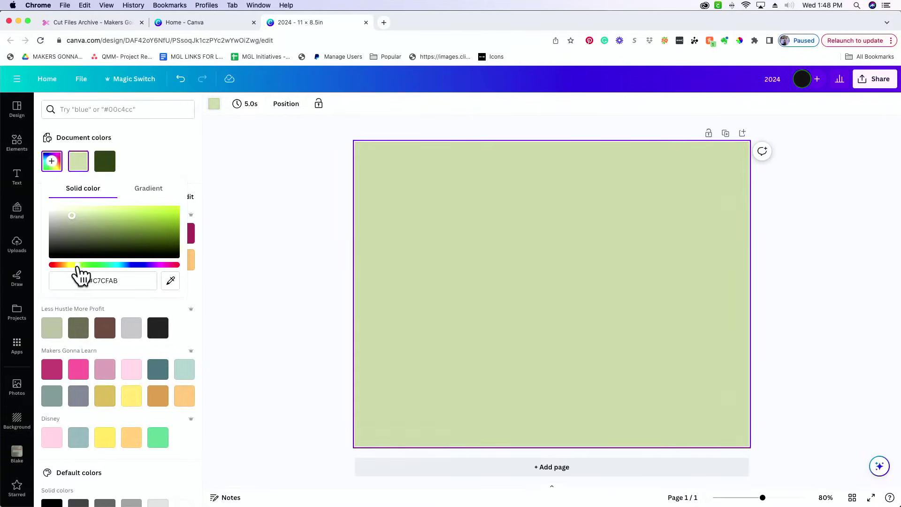
# Set the page background to the sage green #BABFA7 from the Less Hustle More Profit brand palette.
pyautogui.click(52, 331)
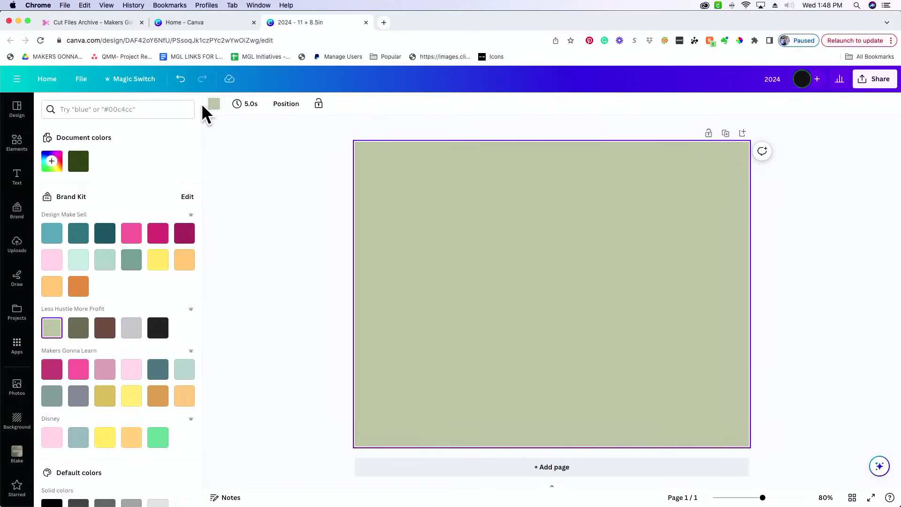
pyautogui.click(52, 162)
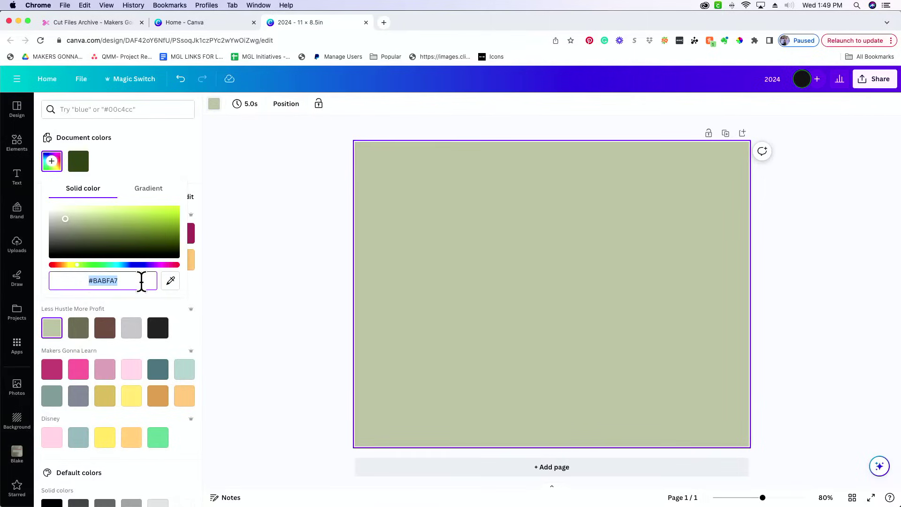
pyautogui.click(277, 270)
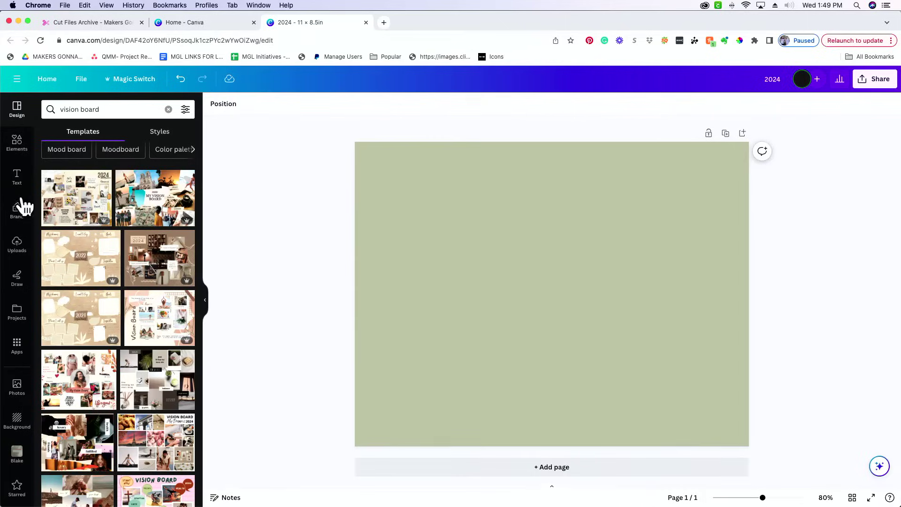
# Add a text box reading "hobbies" on the page and enlarge it to font size 73.8.
pyautogui.click(18, 187)
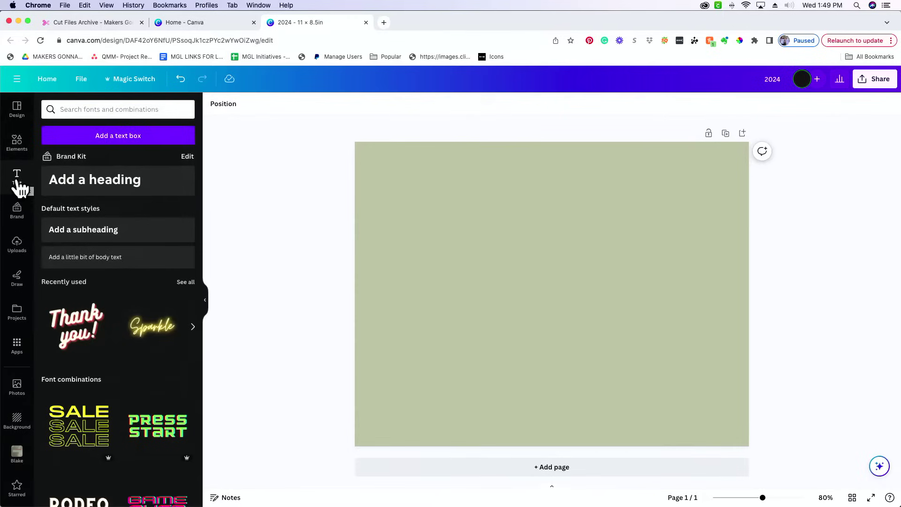
pyautogui.click(89, 139)
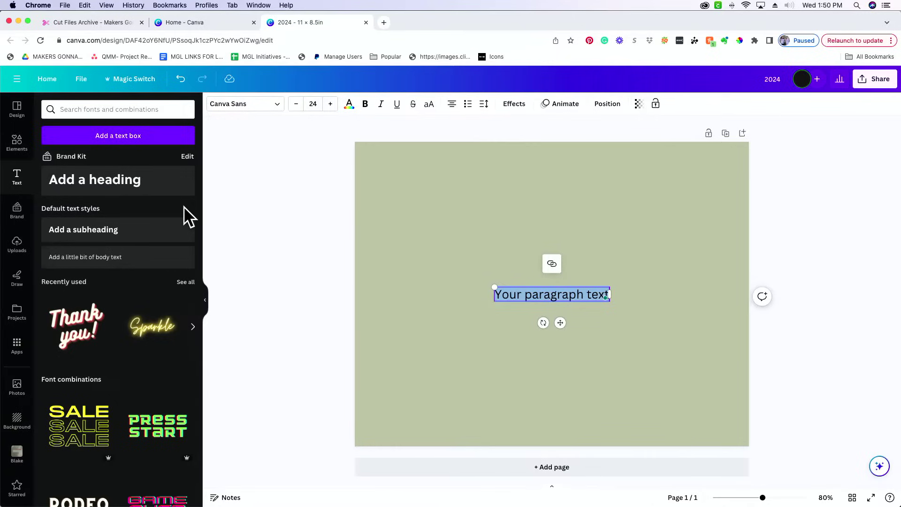
pyautogui.write('hobbiesw')
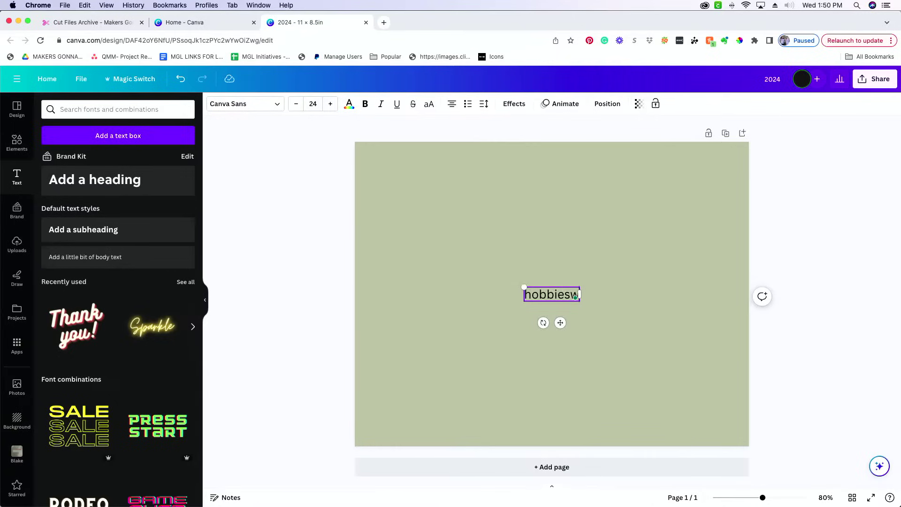
pyautogui.press('BackSpace')
pyautogui.moveTo(528, 287); pyautogui.dragTo(432, 258)
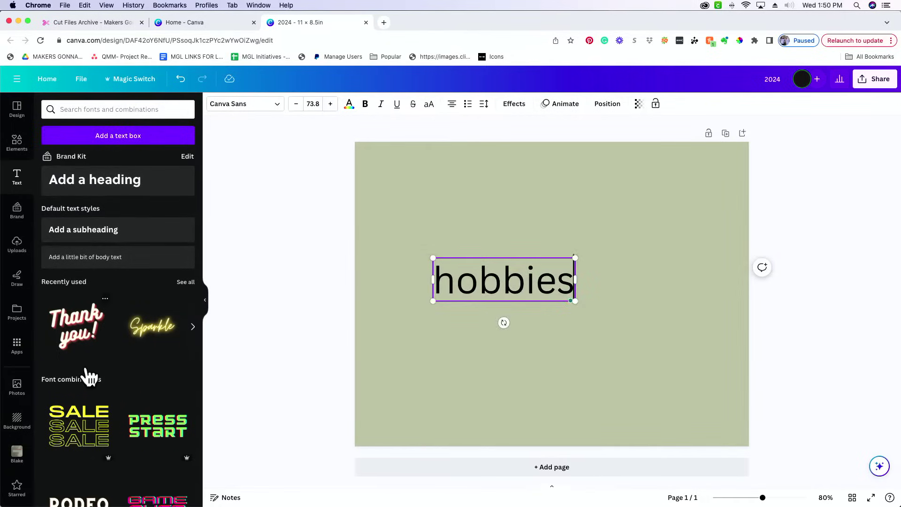
# Try the uploaded Circles Regular font on the "hobbies" text.
pyautogui.scroll(-10, 90, 375)
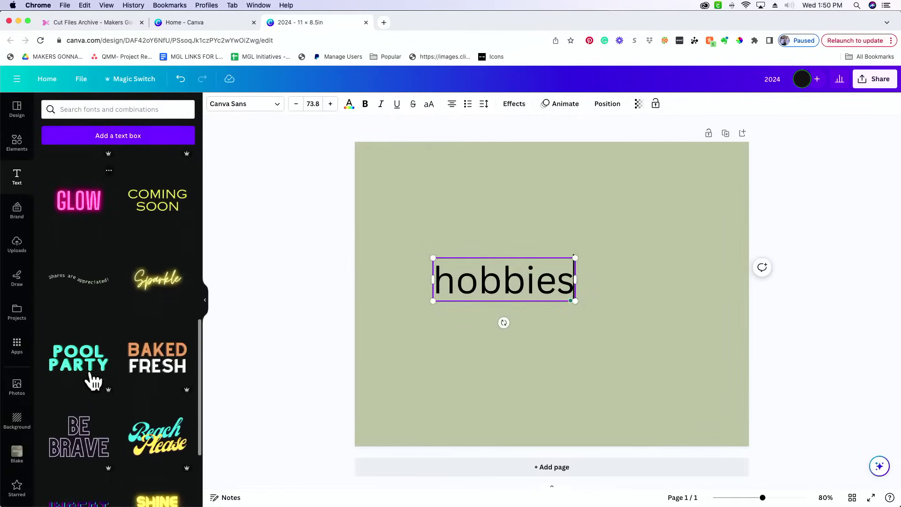
pyautogui.scroll(-10, 94, 380)
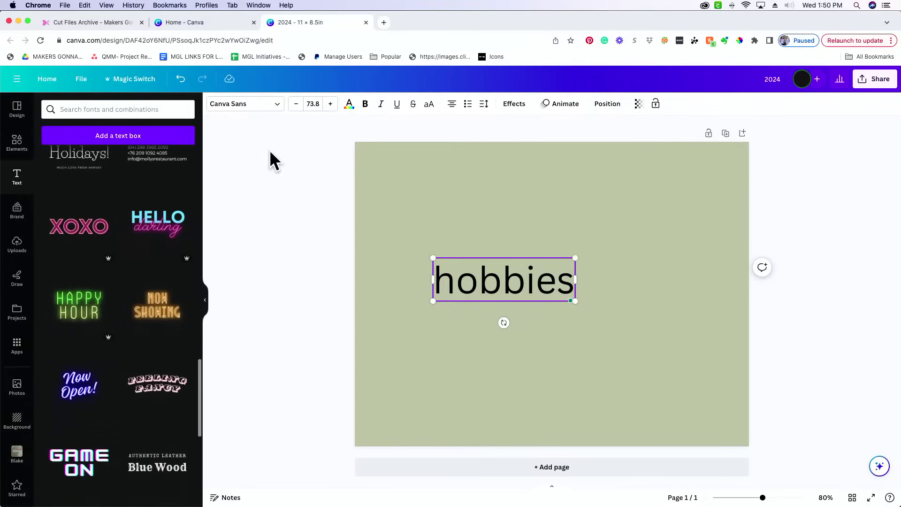
pyautogui.click(271, 104)
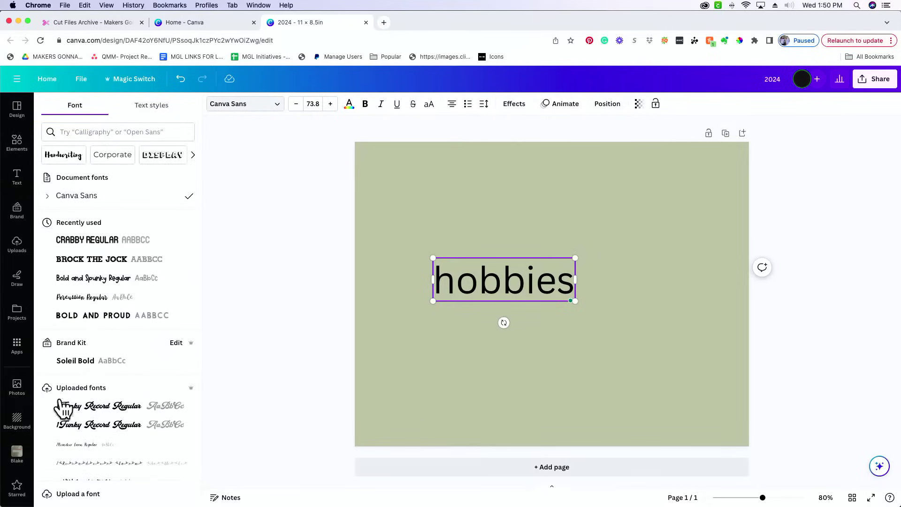
pyautogui.scroll(-3, 61, 407)
pyautogui.scroll(-5, 87, 371)
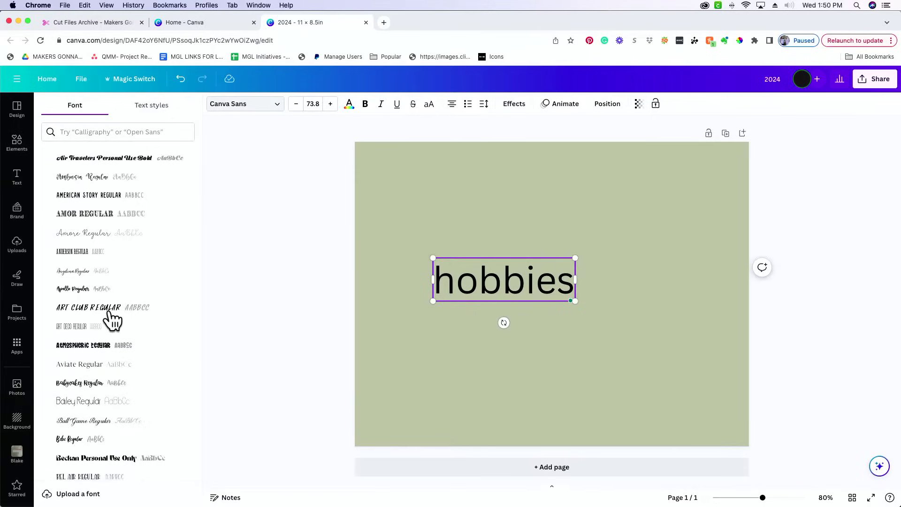
pyautogui.scroll(-3, 113, 320)
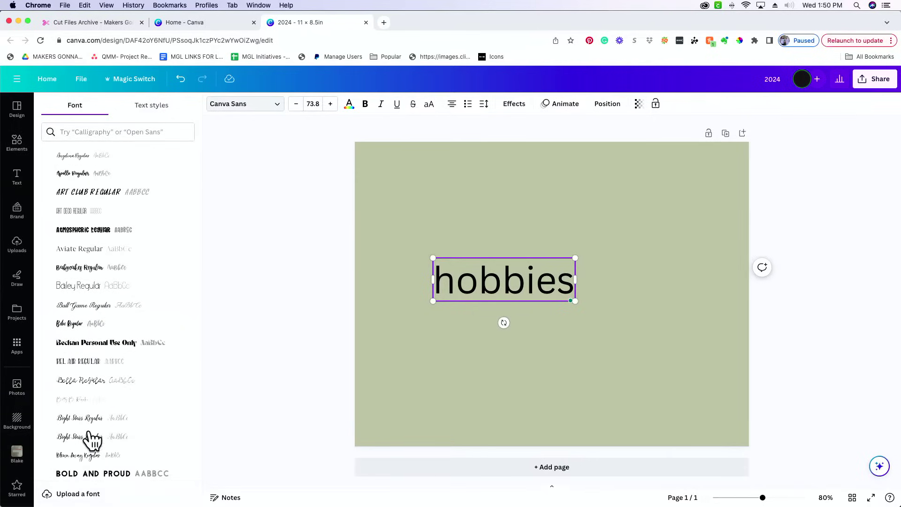
pyautogui.scroll(-3, 93, 439)
pyautogui.scroll(-9, 93, 440)
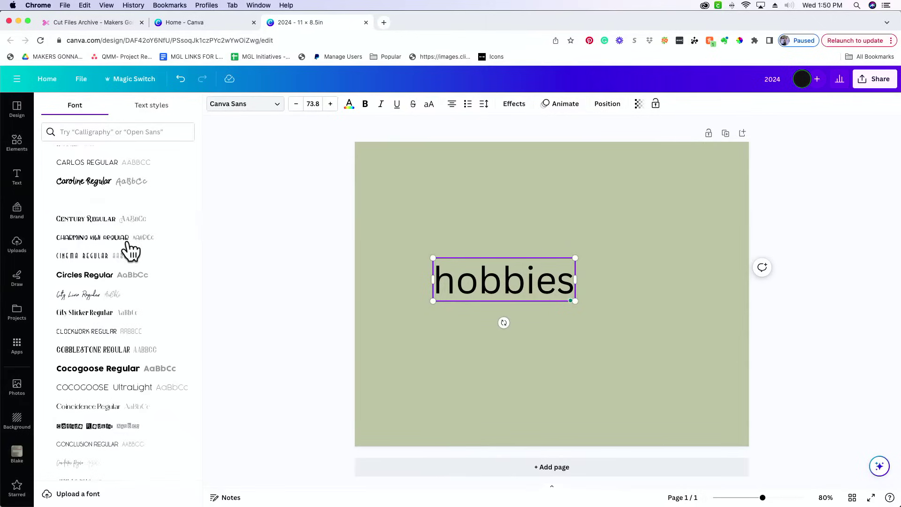
pyautogui.click(101, 279)
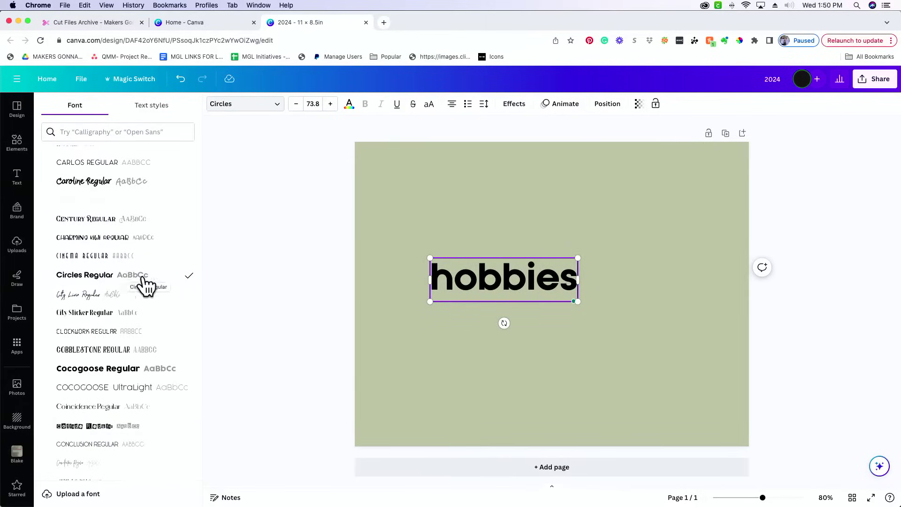
# Set the "hobbies" text to the uploaded Conclusion Regular font and deselect it.
pyautogui.scroll(-3, 115, 368)
pyautogui.click(112, 370)
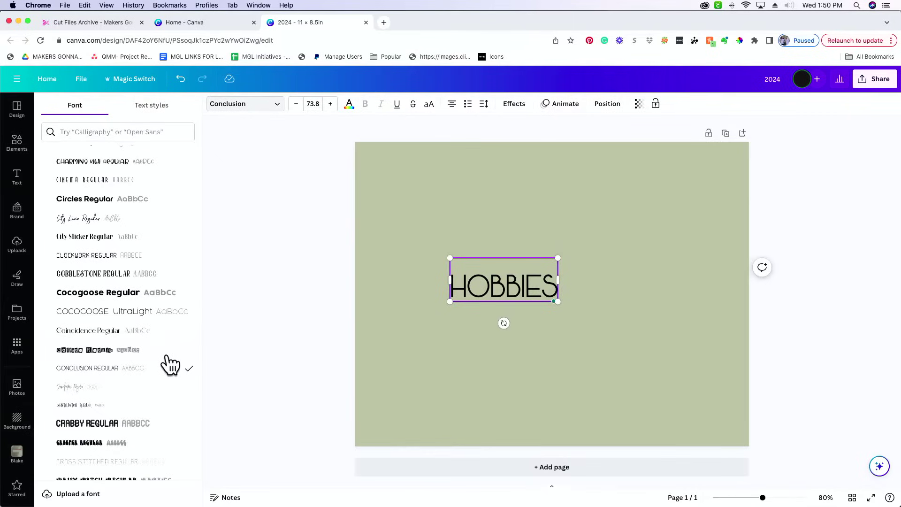
pyautogui.click(21, 178)
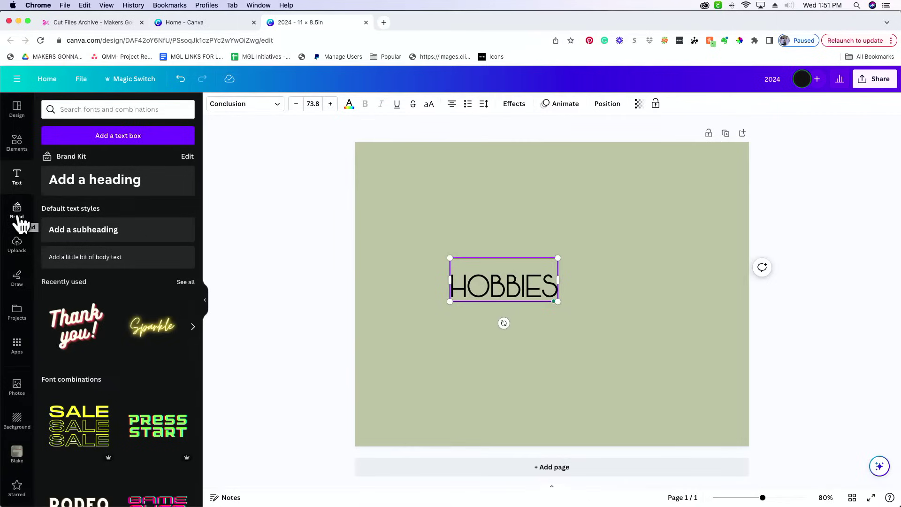
pyautogui.click(264, 275)
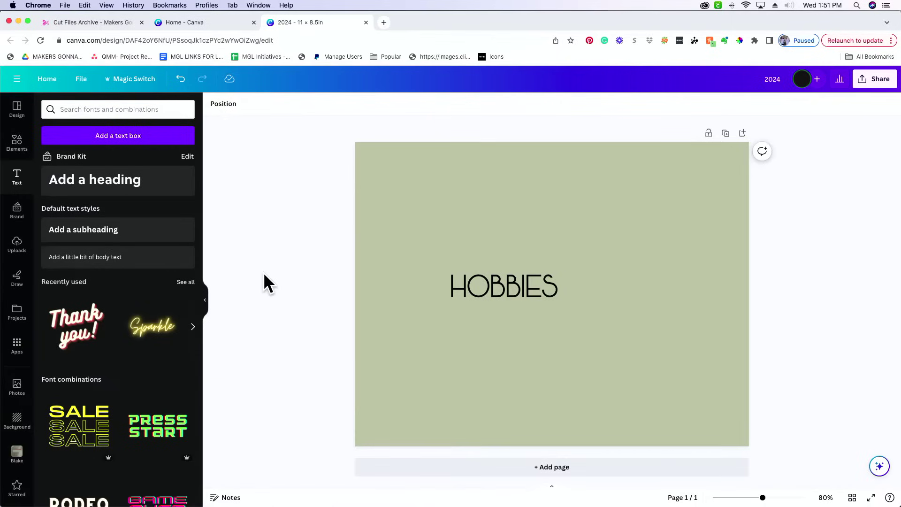
# Look through the Brand Kit's logos, color palettes and full font list.
pyautogui.click(18, 209)
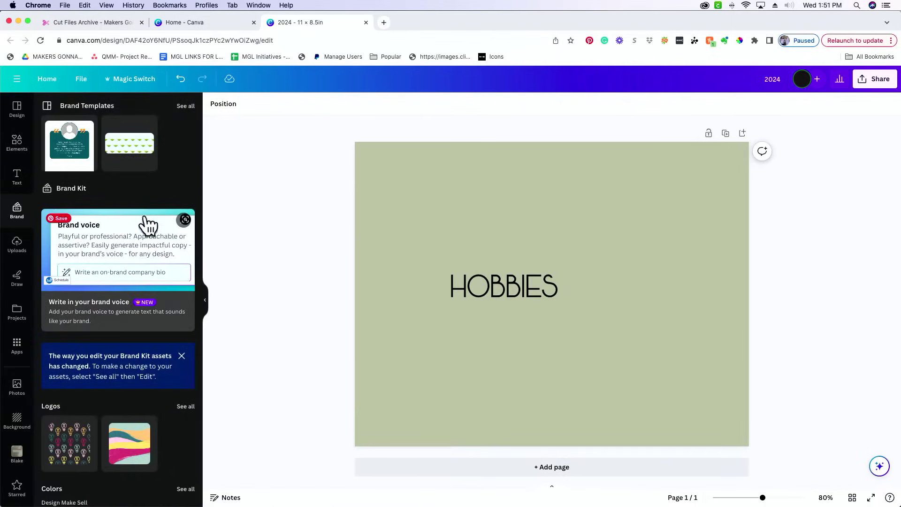
pyautogui.scroll(-1, 148, 282)
pyautogui.scroll(-6, 144, 276)
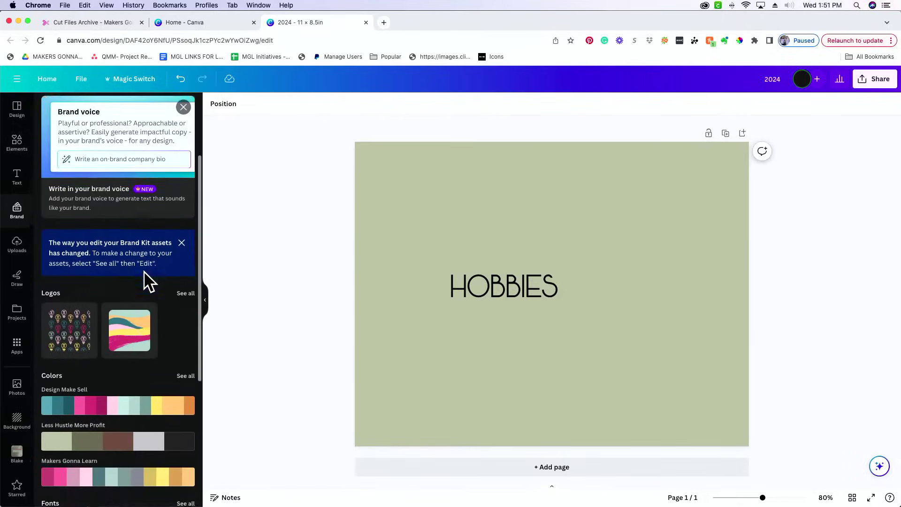
pyautogui.scroll(-2, 143, 271)
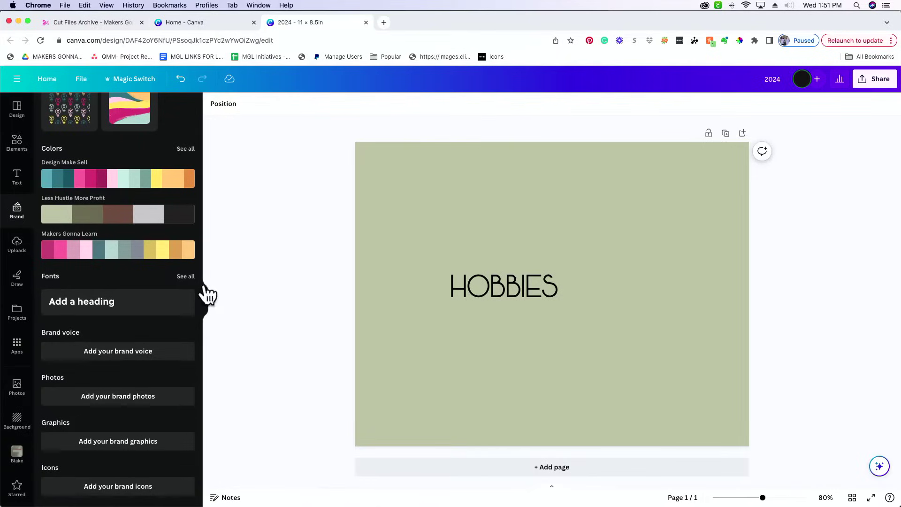
pyautogui.click(186, 277)
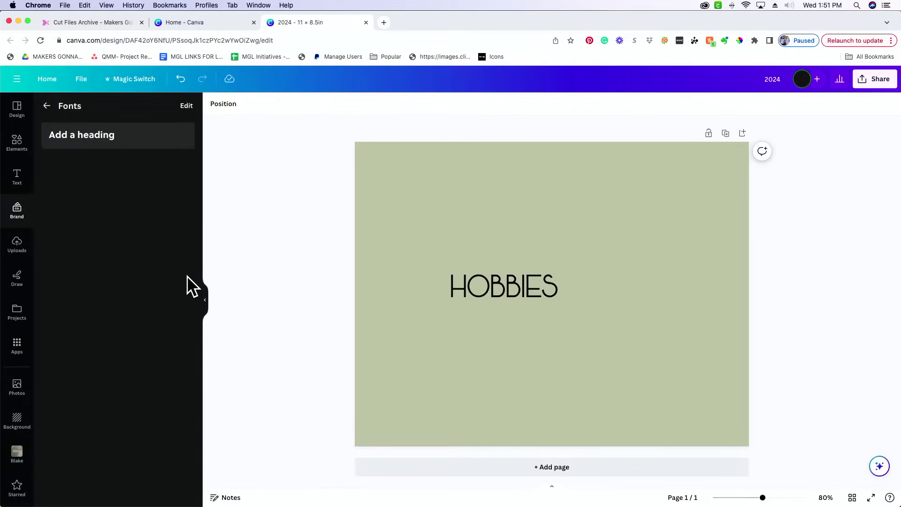
pyautogui.click(48, 107)
pyautogui.scroll(5, 58, 338)
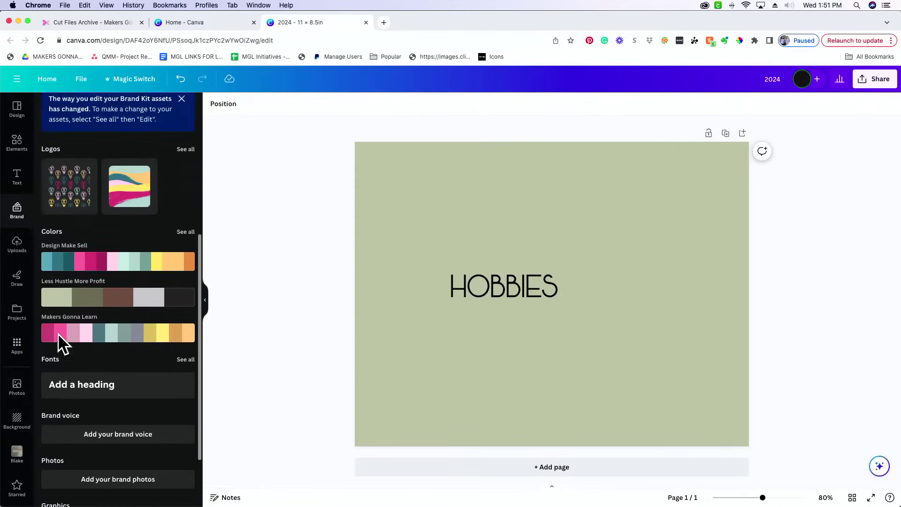
pyautogui.scroll(2, 57, 338)
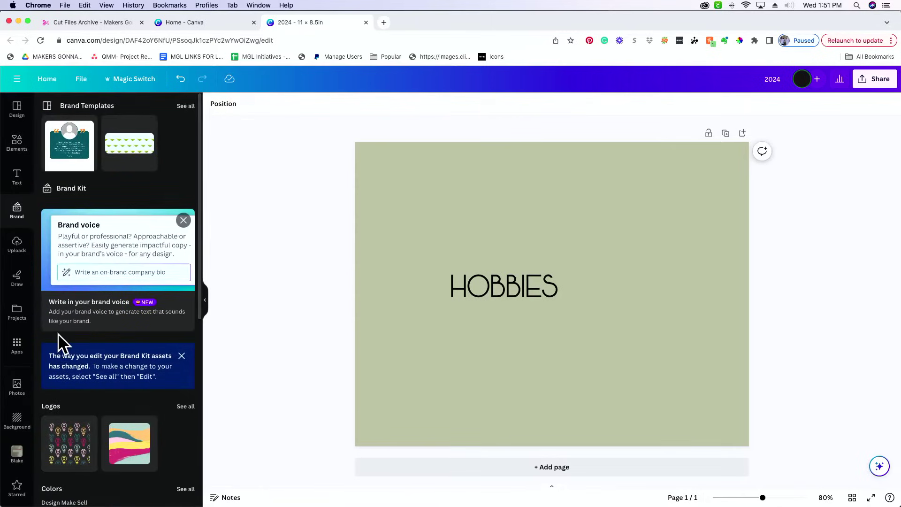
# Add a second text box with the default paragraph text to the page.
pyautogui.click(18, 180)
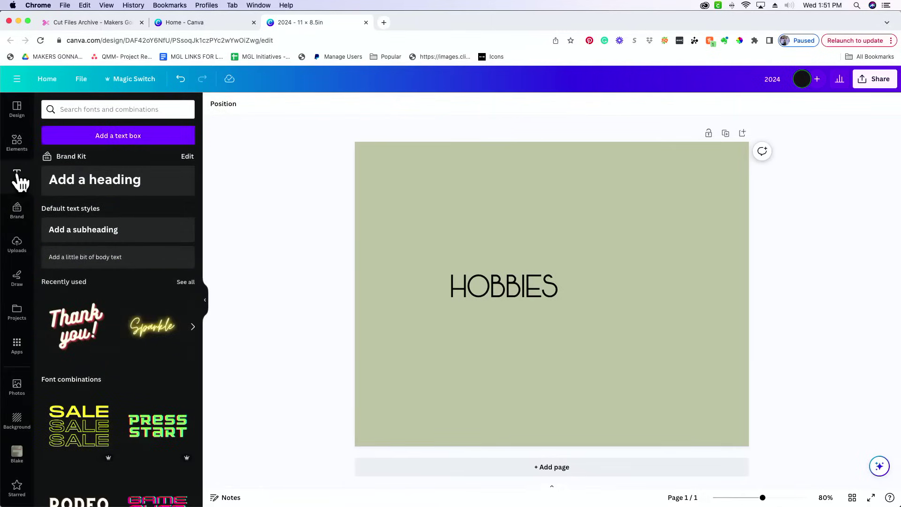
pyautogui.click(155, 136)
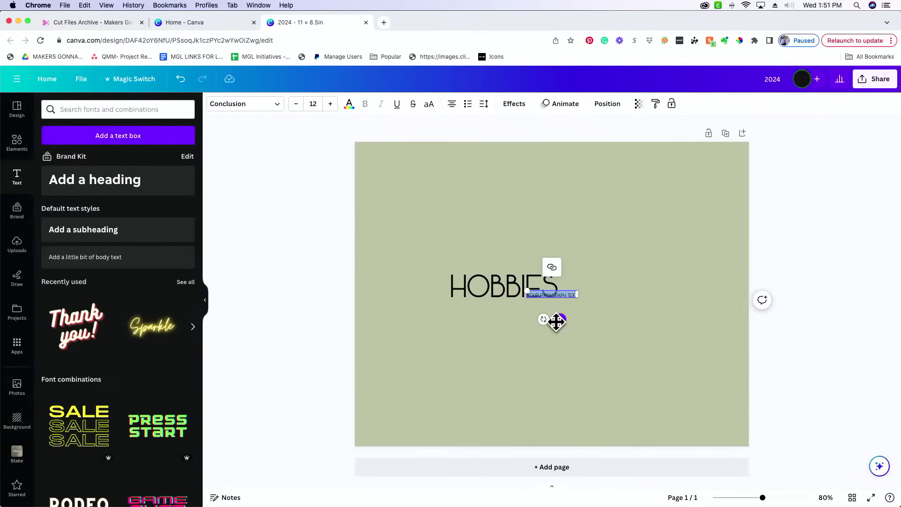
pyautogui.click(249, 106)
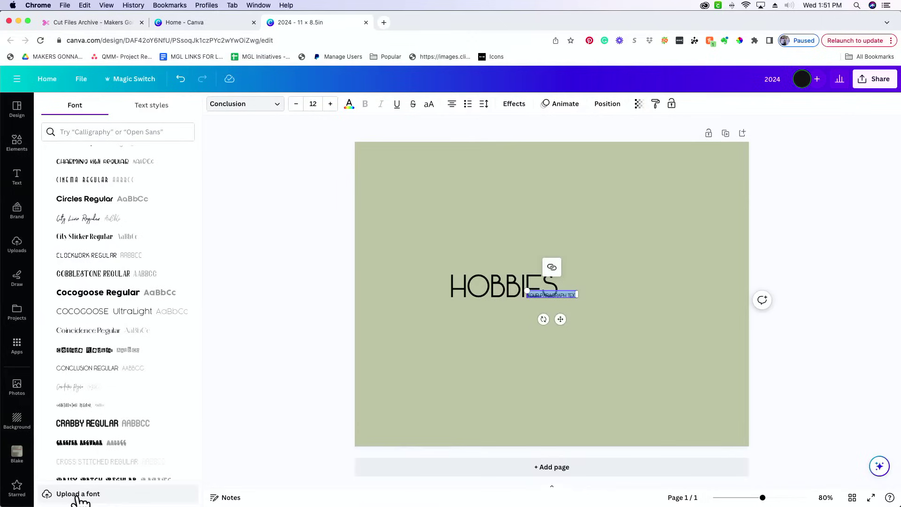
pyautogui.click(234, 377)
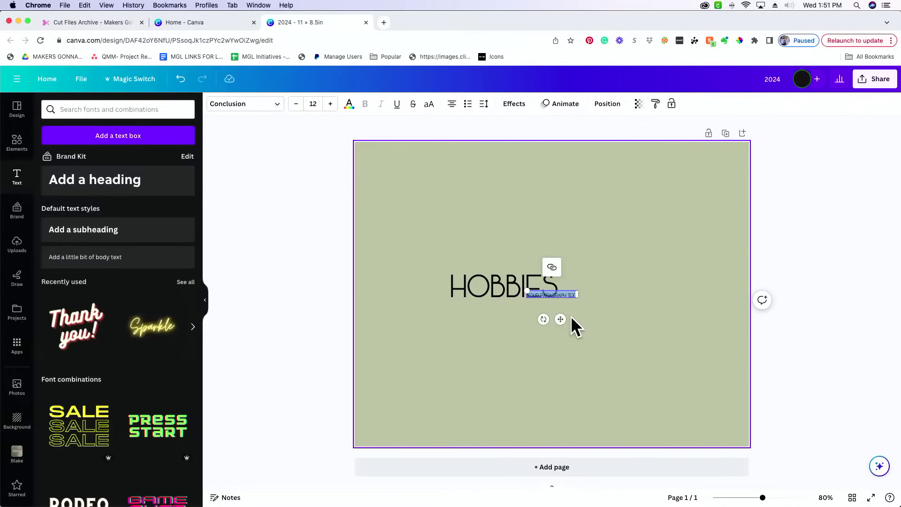
# Restore the cleared placeholder text, widen its box to a single line and place it below the HOBBIES text.
pyautogui.press('BackSpace')
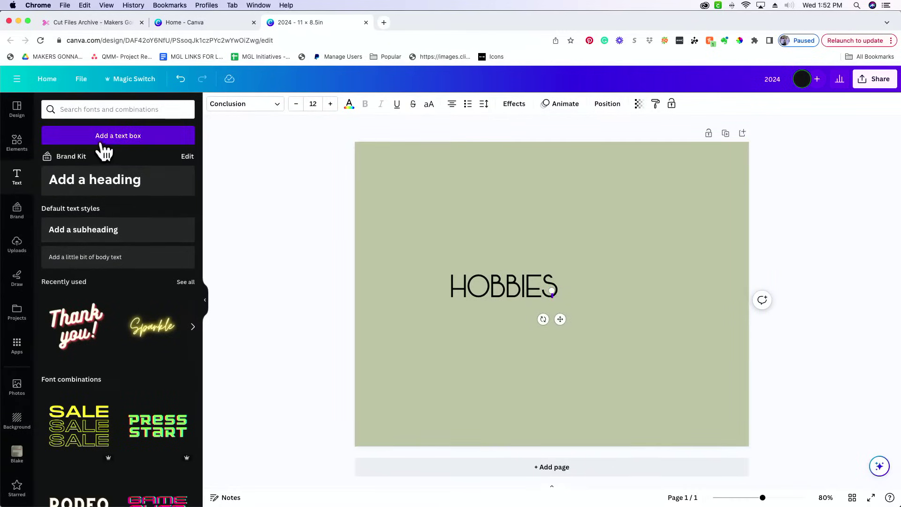
pyautogui.press('super+z')
pyautogui.click(435, 314)
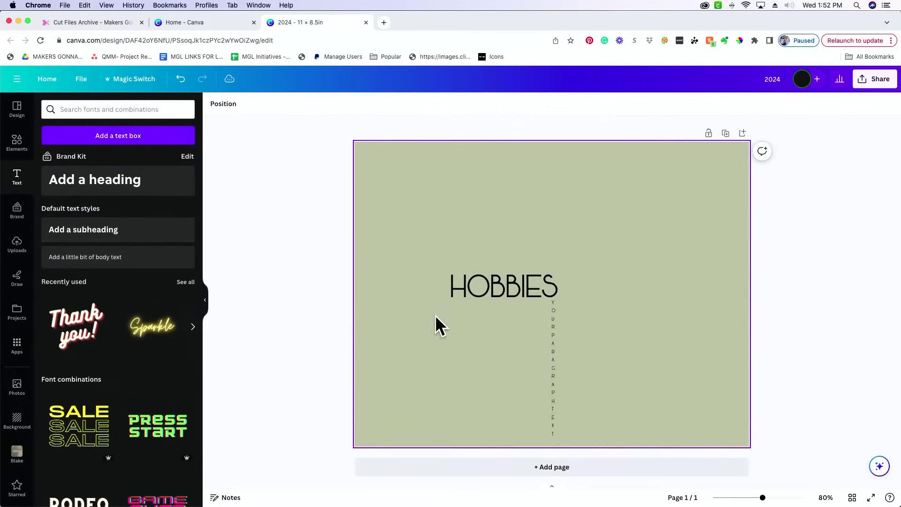
pyautogui.moveTo(557, 381); pyautogui.dragTo(571, 361)
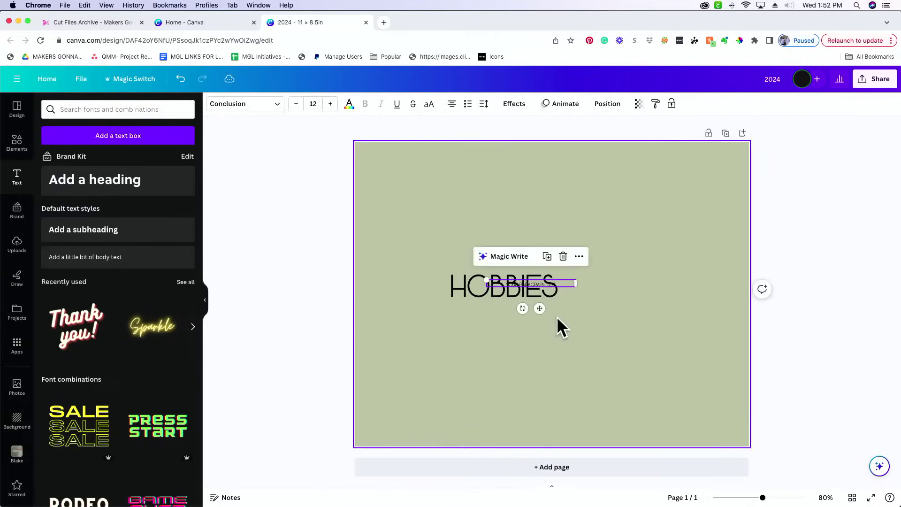
pyautogui.moveTo(541, 314); pyautogui.dragTo(466, 364)
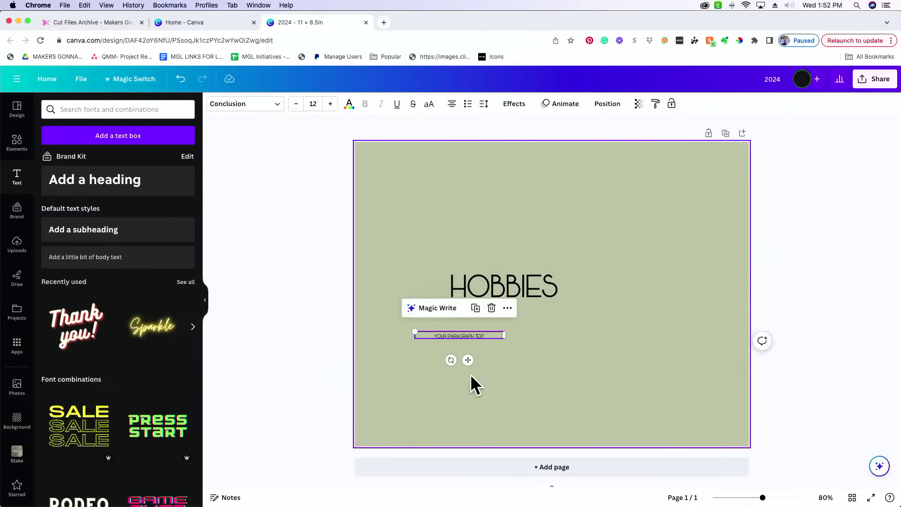
# Open the font upload file chooser for the paragraph text and cancel it.
pyautogui.click(248, 109)
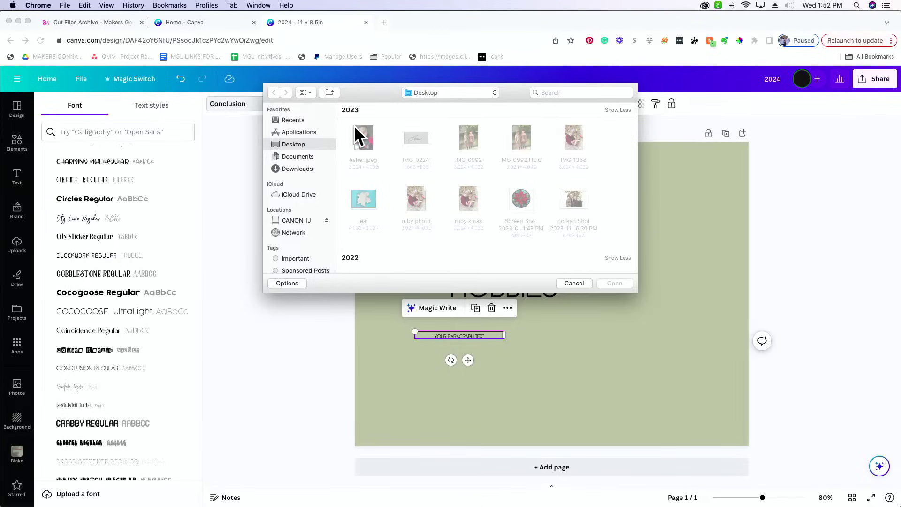
pyautogui.click(573, 283)
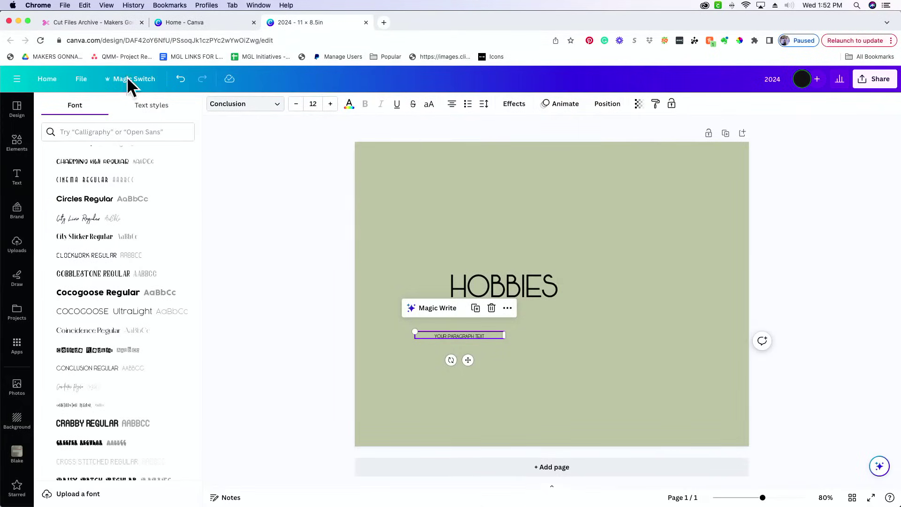
# Switch to the Makers Gonna Learn site and download the Estuary font from its fonts collection.
pyautogui.click(106, 24)
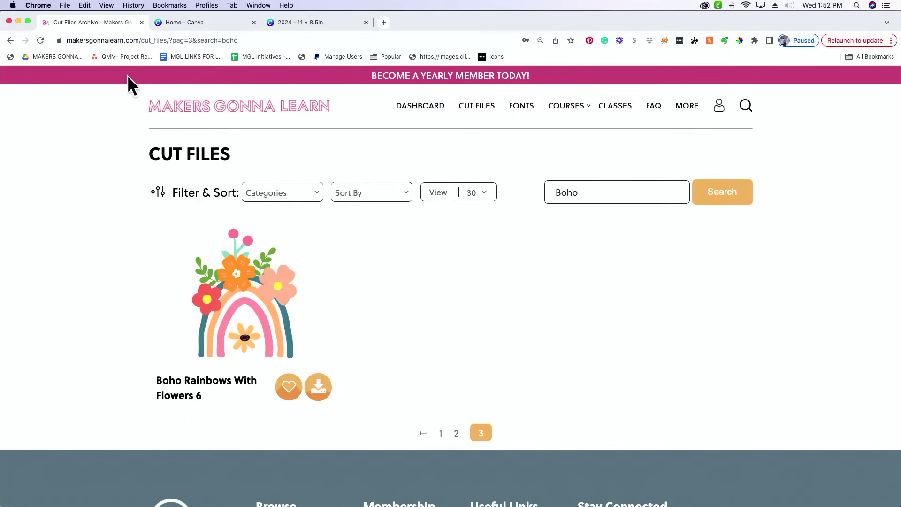
pyautogui.click(518, 111)
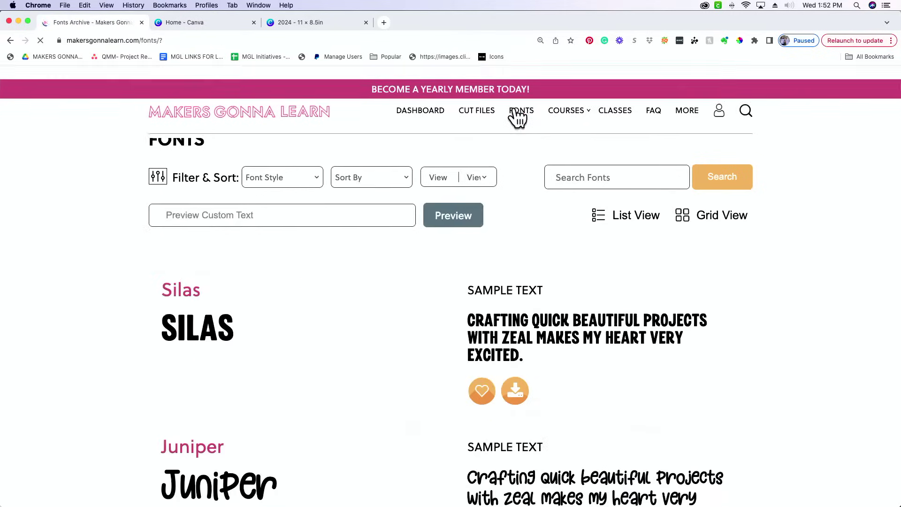
pyautogui.scroll(-15, 375, 304)
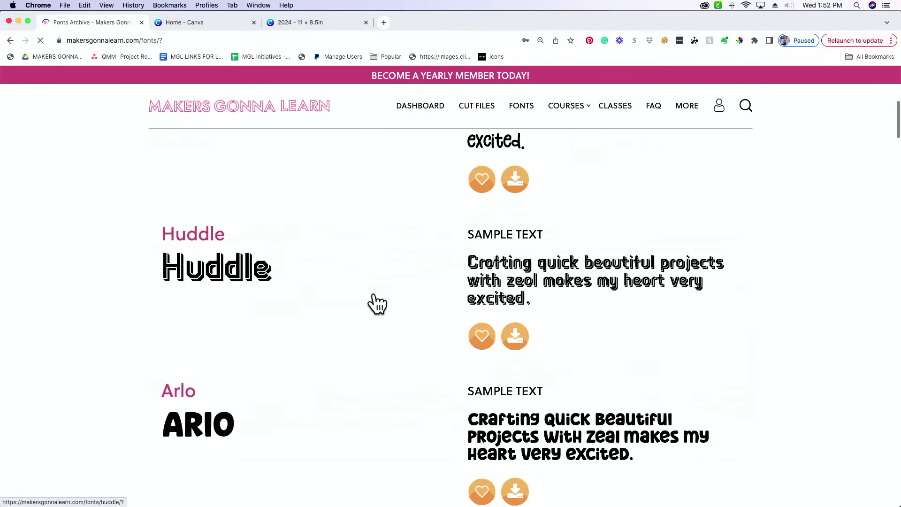
pyautogui.scroll(-5, 375, 304)
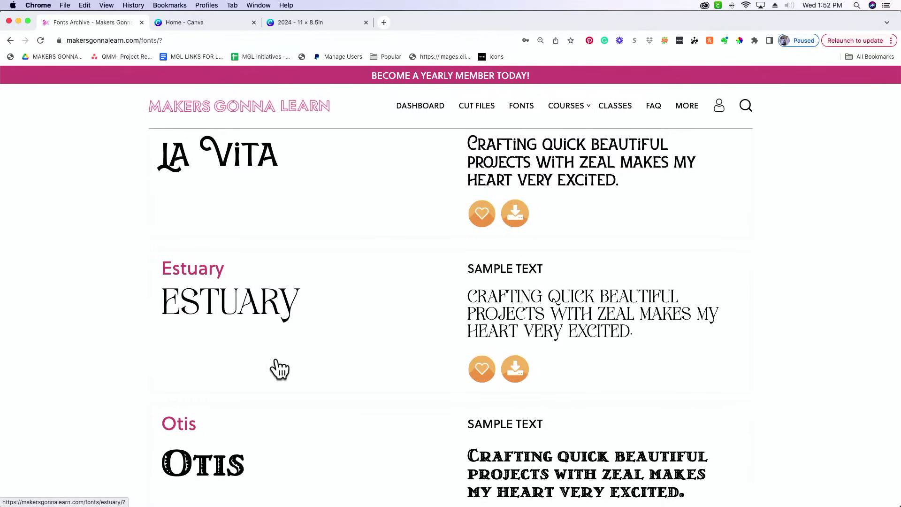
pyautogui.click(520, 369)
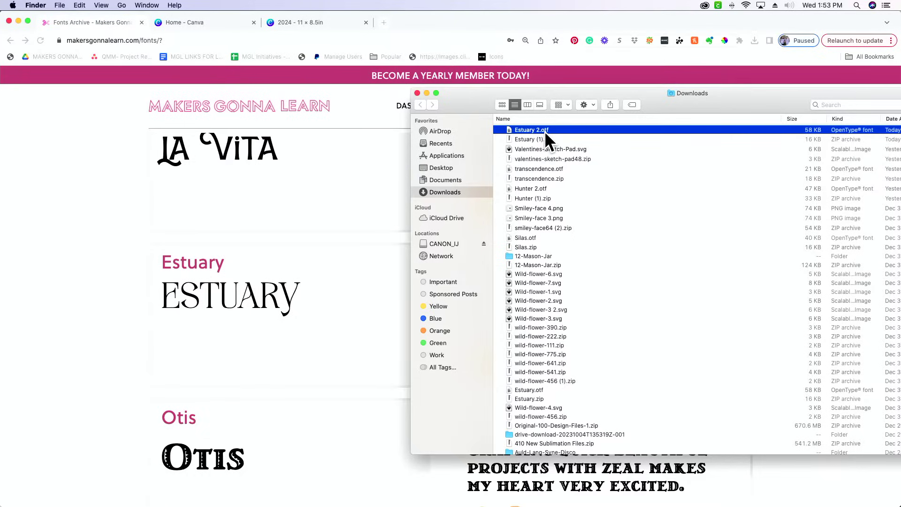
# Install the downloaded Estuary 2.otf font through Font Book and return to the Canva design.
pyautogui.doubleClick(545, 131)
pyautogui.click(746, 264)
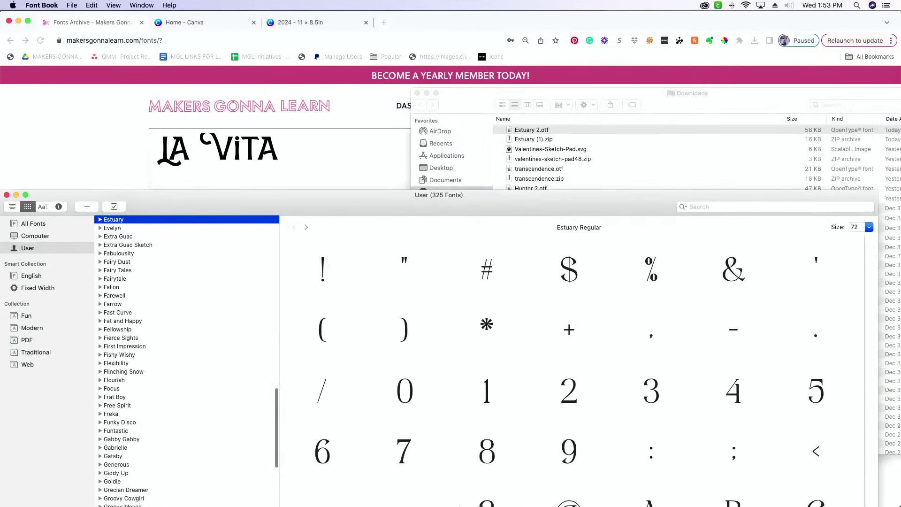
pyautogui.moveTo(324, 494)
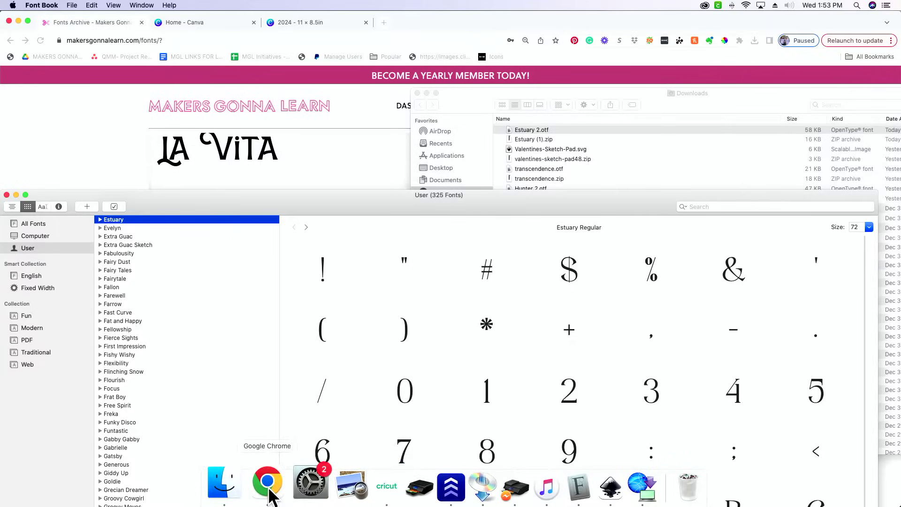
pyautogui.click(270, 493)
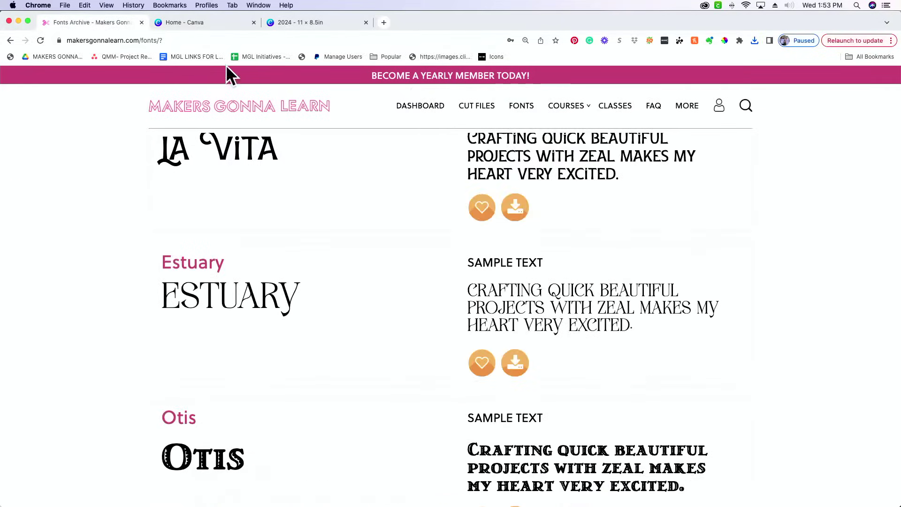
pyautogui.click(299, 24)
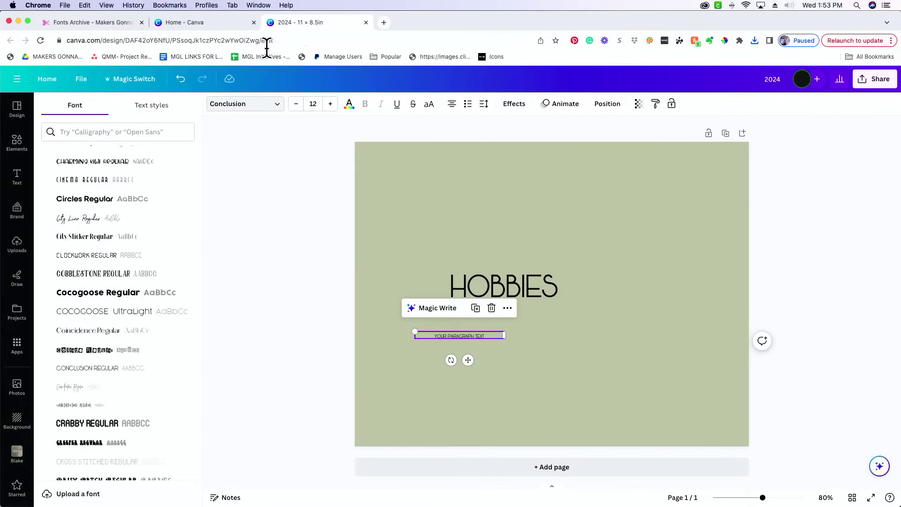
# Open the font upload file chooser and look for the Estuary font file in Desktop, Recents and Downloads, including a search for "estuary".
pyautogui.click(109, 495)
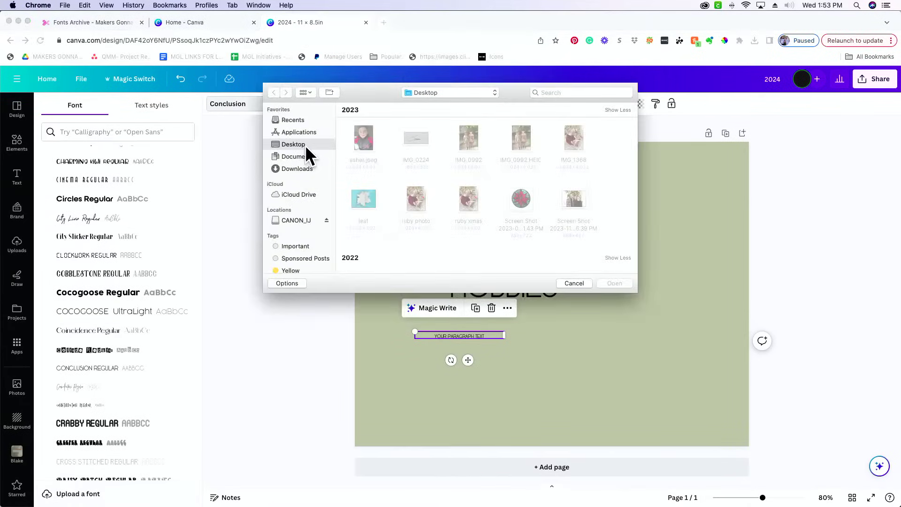
pyautogui.click(300, 119)
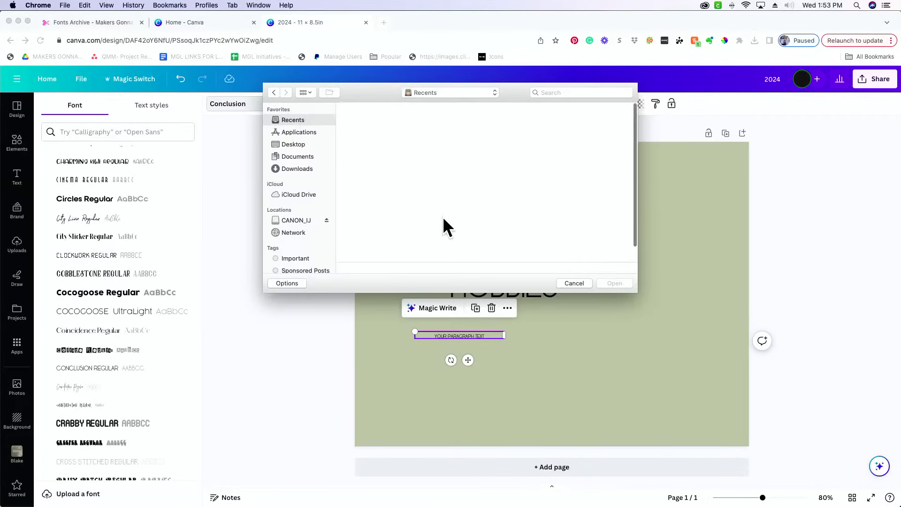
pyautogui.click(305, 145)
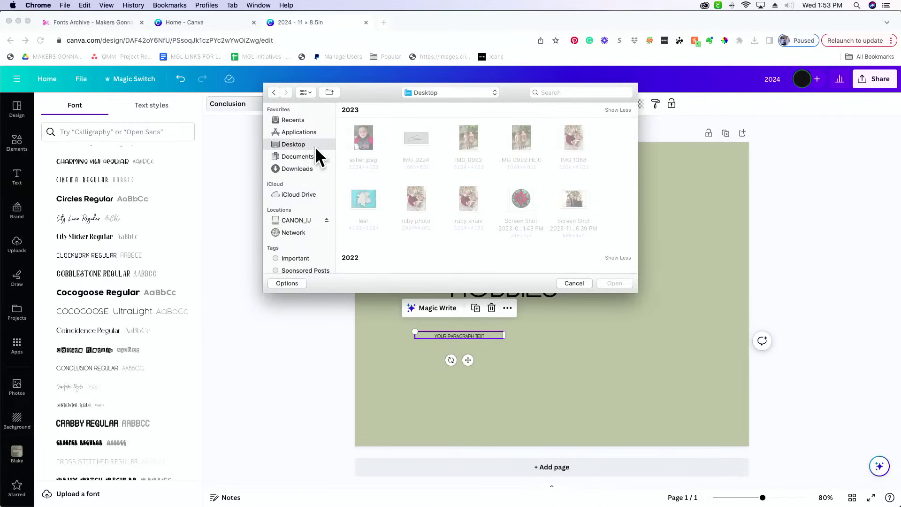
pyautogui.click(293, 118)
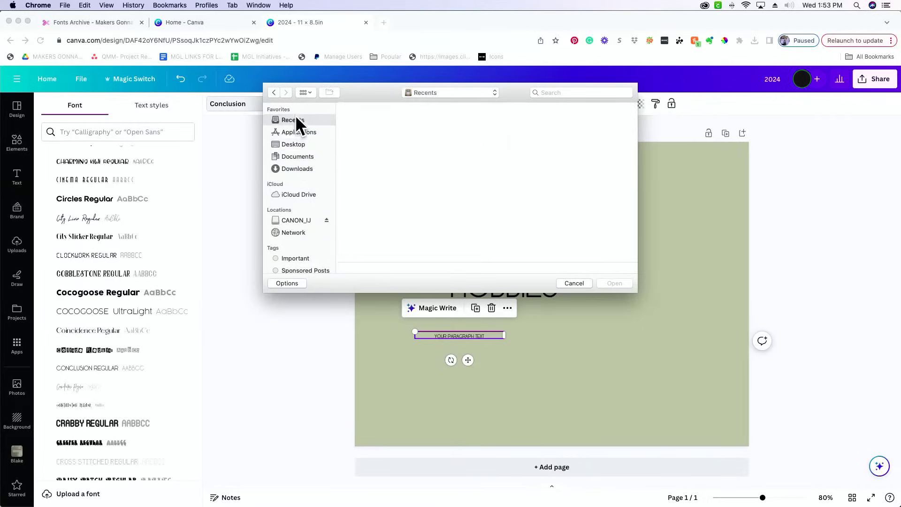
pyautogui.click(575, 92)
pyautogui.write('estuary')
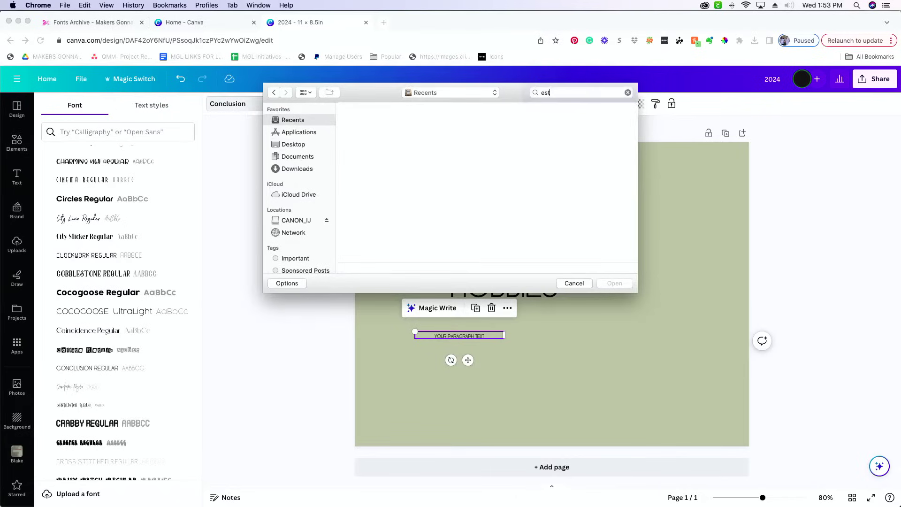
pyautogui.press('Return')
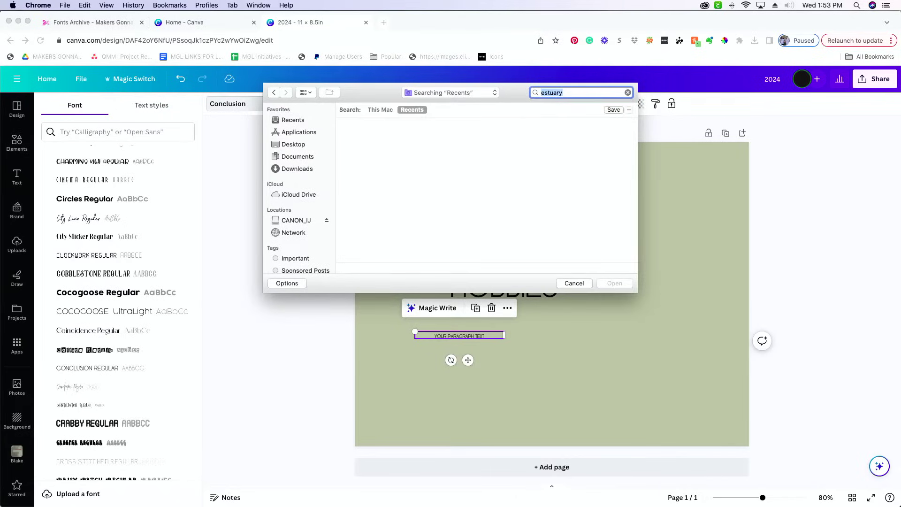
pyautogui.scroll(-3, 320, 248)
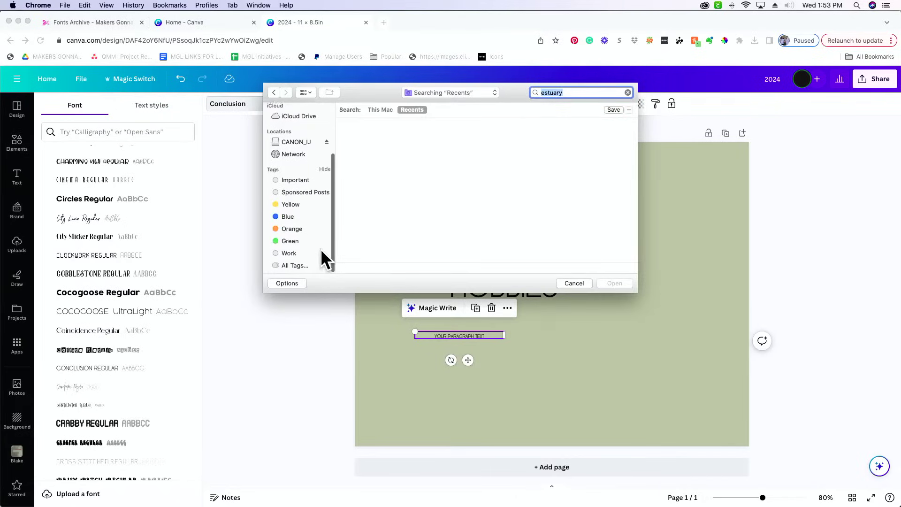
pyautogui.scroll(3, 306, 183)
pyautogui.click(298, 166)
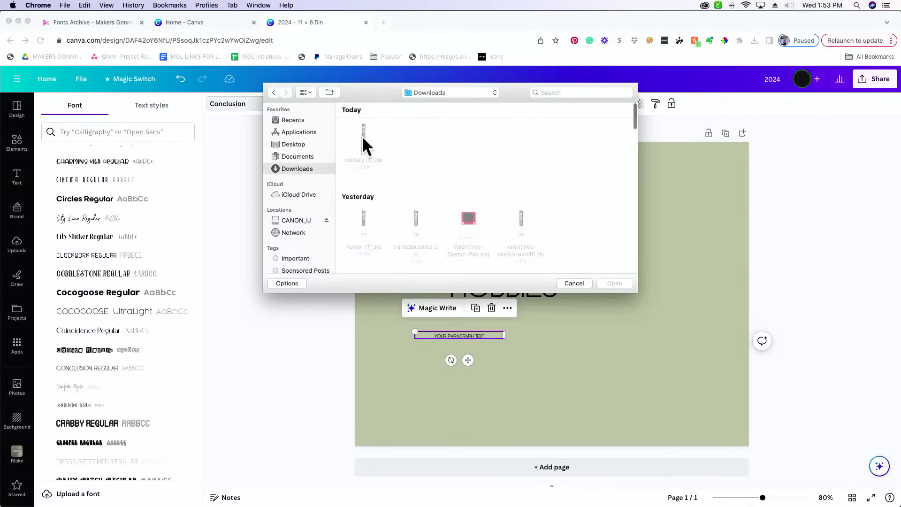
pyautogui.scroll(-3, 362, 136)
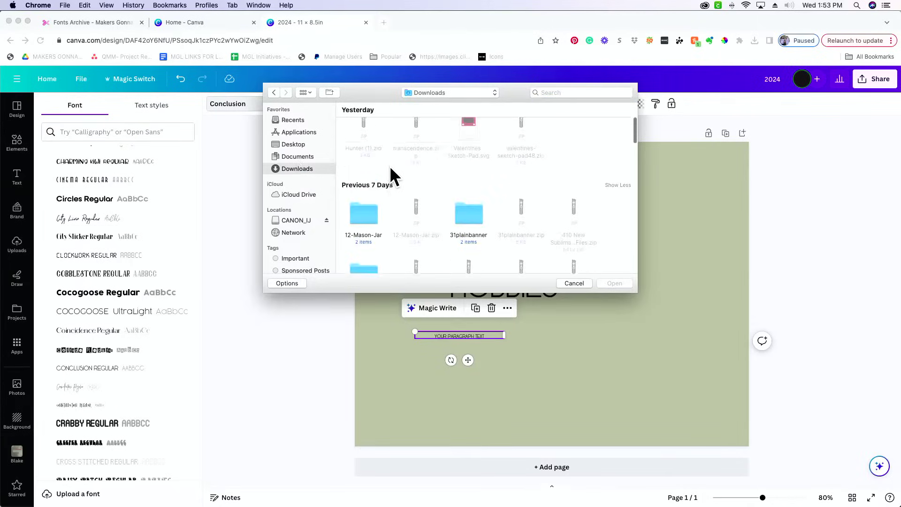
# Search This Mac for "est" and upload Estuary 2.otf, confirming the font usage rights and keeping it selected despite the matching font.
pyautogui.click(583, 90)
pyautogui.write('s')
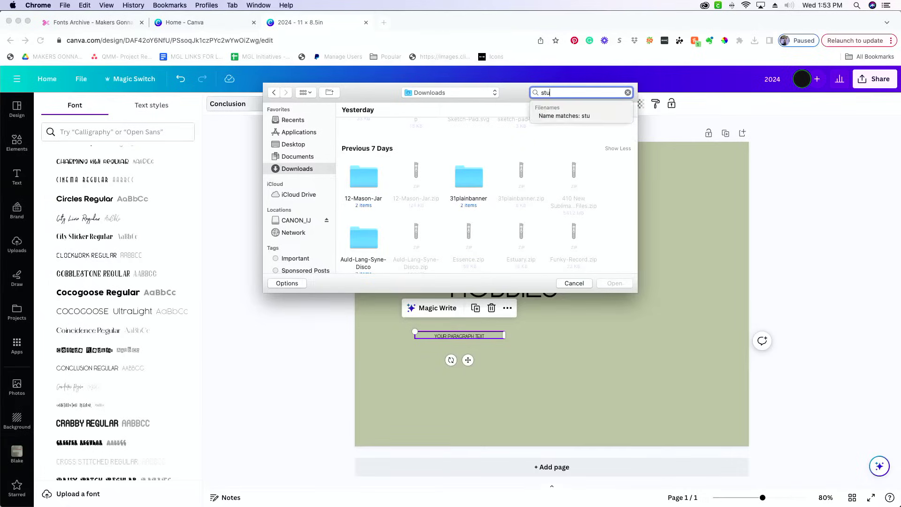
pyautogui.press('BackSpace')
pyautogui.write('es')
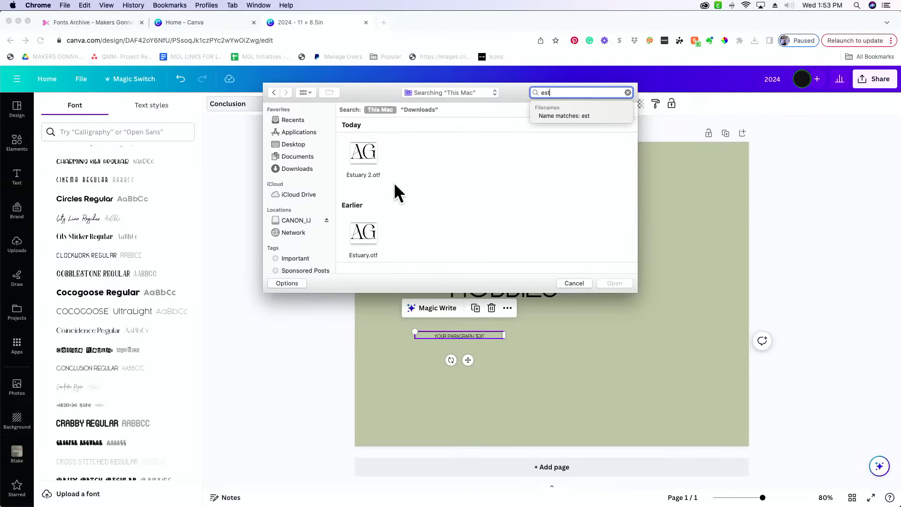
pyautogui.doubleClick(365, 149)
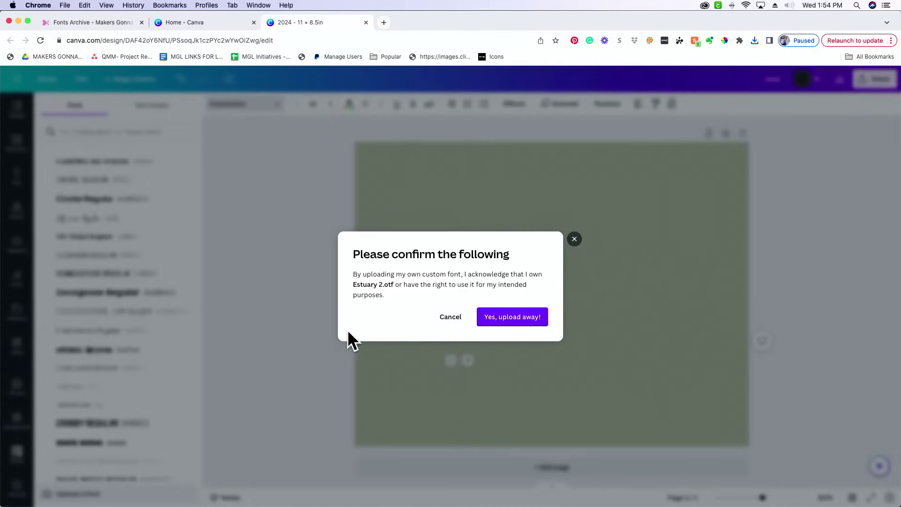
pyautogui.click(539, 324)
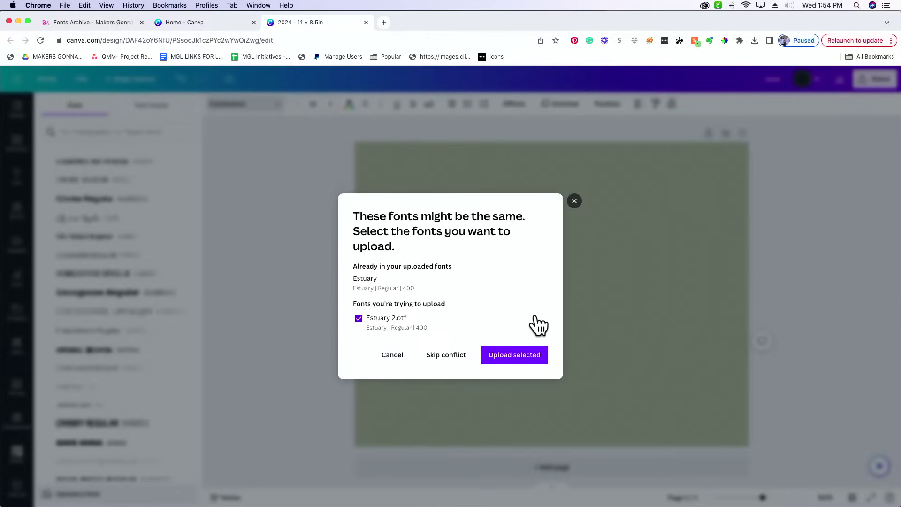
pyautogui.click(522, 355)
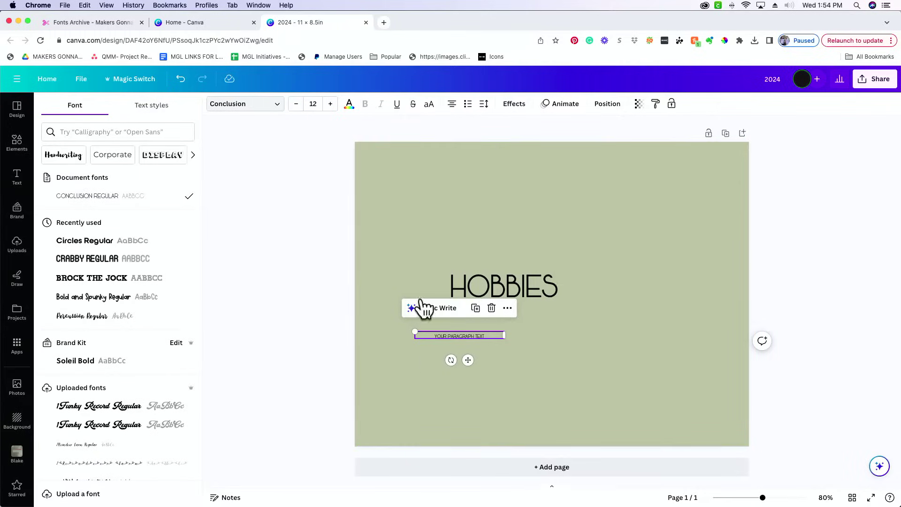
# Search the fonts for "est" and apply Estuary Regular to the paragraph text.
pyautogui.click(98, 133)
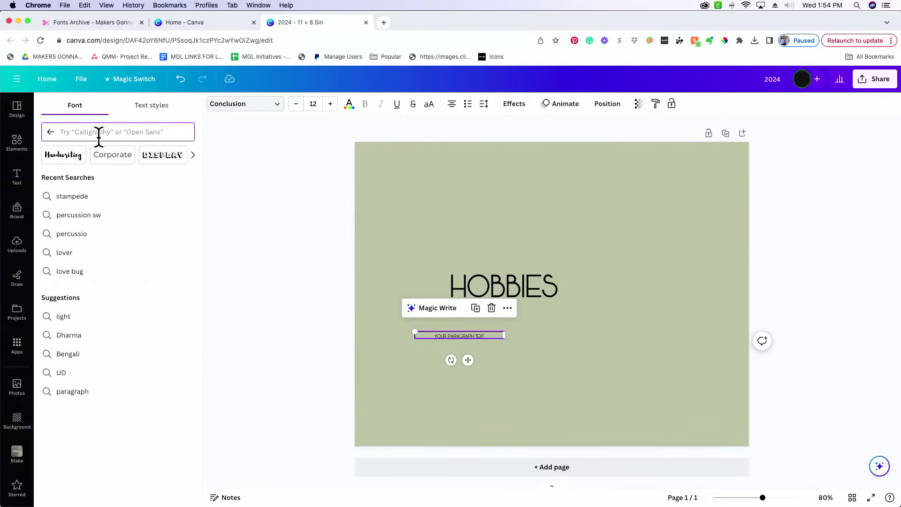
pyautogui.write('est')
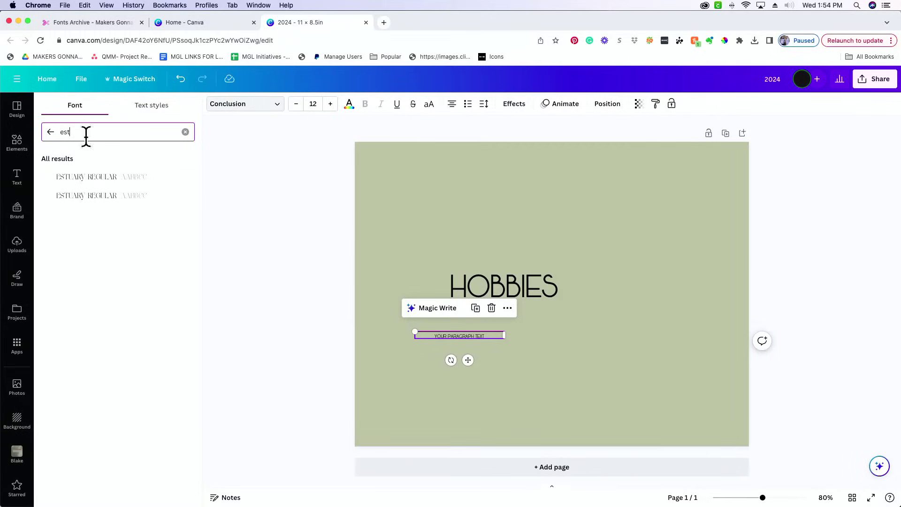
pyautogui.click(98, 177)
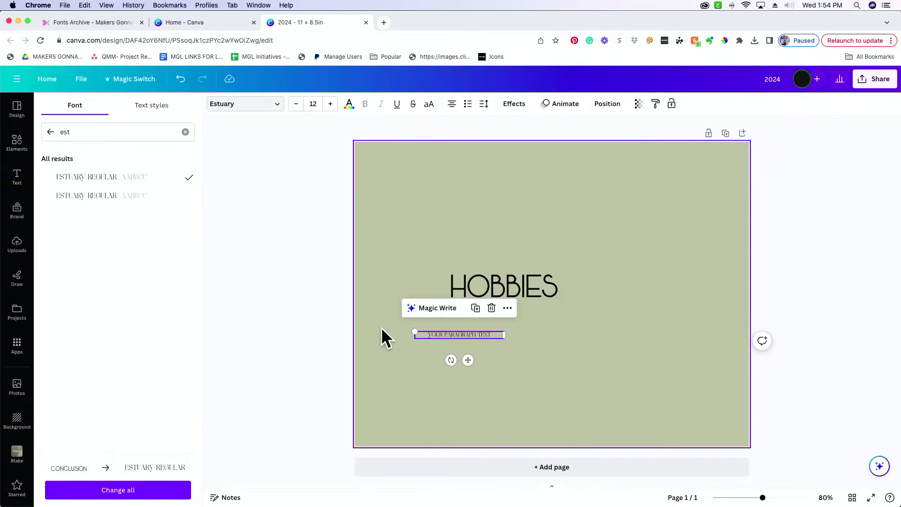
# Enlarge the paragraph text to a font size of about 30.6 and move it above the HOBBIES text.
pyautogui.moveTo(414, 331); pyautogui.dragTo(276, 320)
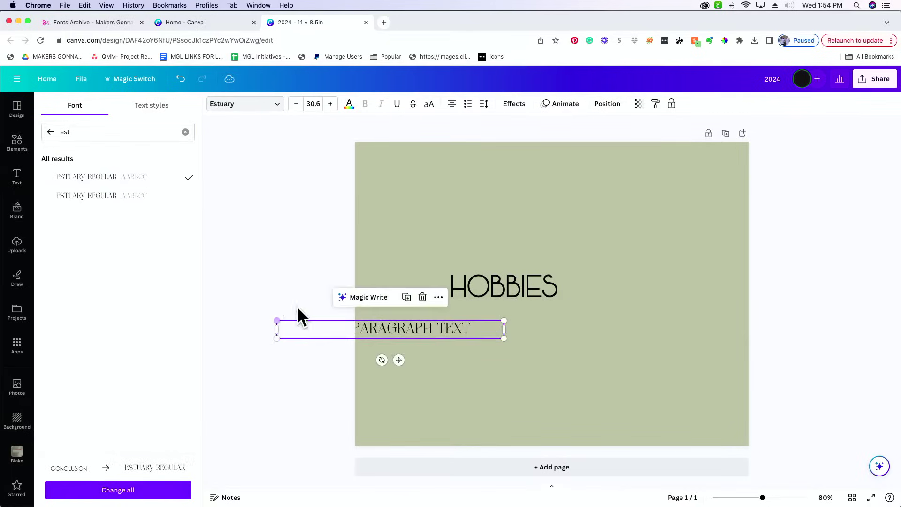
pyautogui.moveTo(399, 360); pyautogui.dragTo(467, 258)
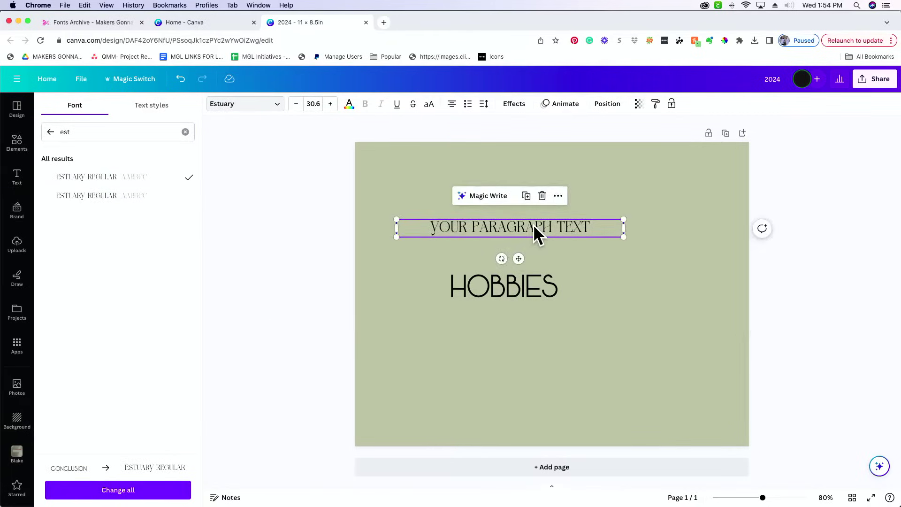
# Replace the placeholder paragraph text with BUSINESS, narrow its box and enlarge it to a font size of about 69.7.
pyautogui.click(533, 225)
pyautogui.keyDown('shift'); pyautogui.click(534, 227); pyautogui.keyUp('shift')
pyautogui.moveTo(590, 230); pyautogui.dragTo(437, 227)
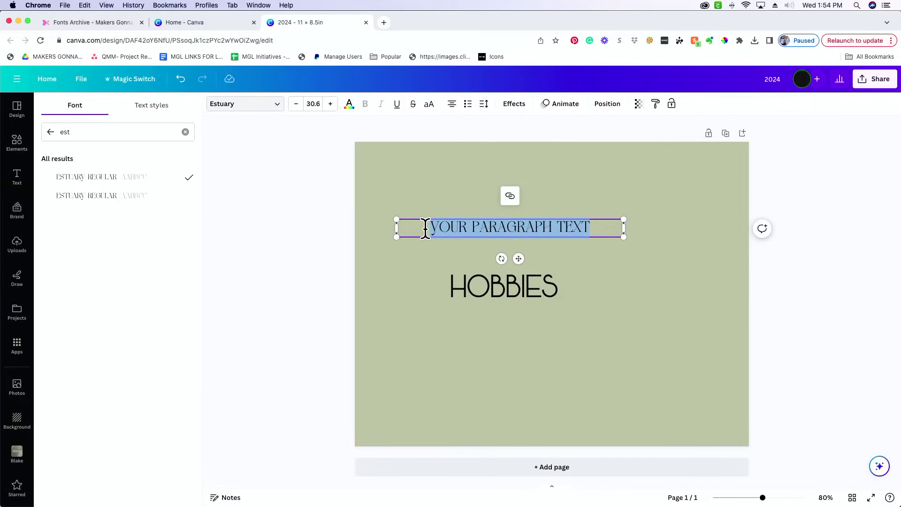
pyautogui.write('BUSINESS')
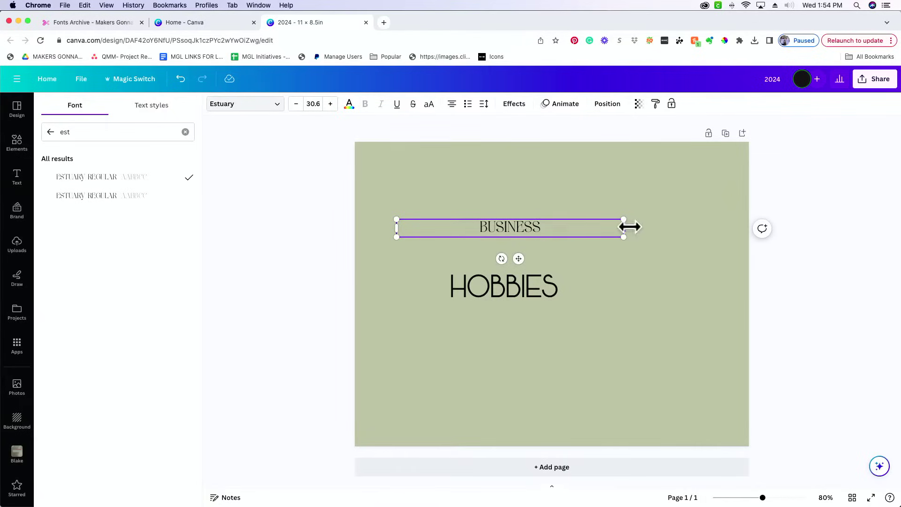
pyautogui.moveTo(627, 227); pyautogui.dragTo(556, 197)
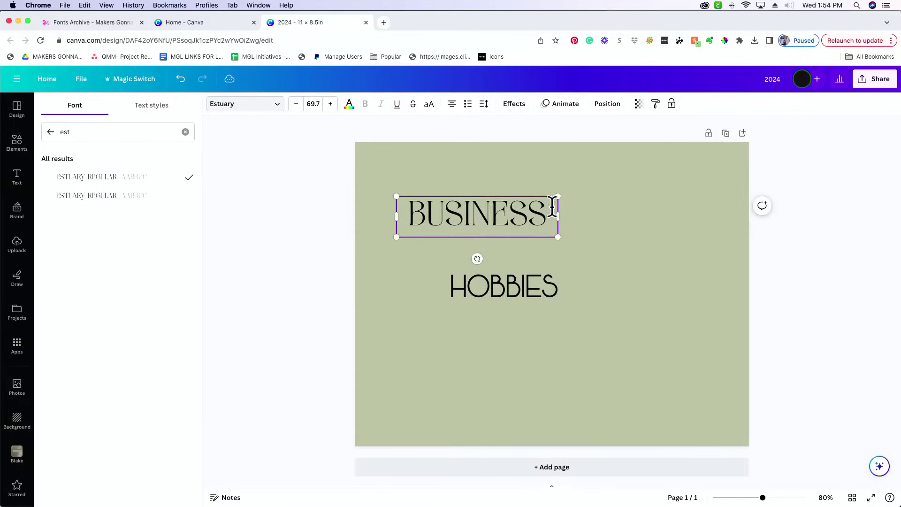
pyautogui.click(244, 233)
# Move the BUSINESS text to the middle of the page's left half and HOBBIES to the lower right area.
pyautogui.moveTo(473, 228); pyautogui.dragTo(479, 268)
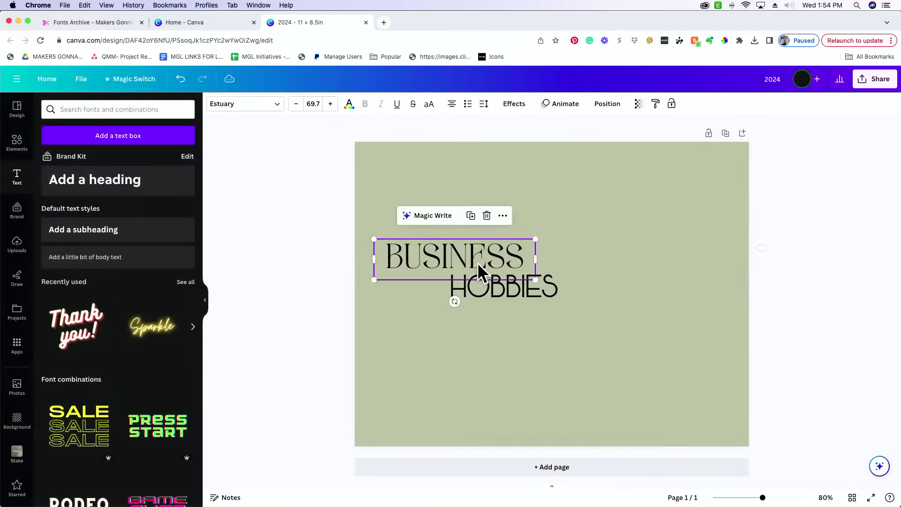
pyautogui.moveTo(505, 302); pyautogui.dragTo(644, 349)
pyautogui.moveTo(438, 257); pyautogui.dragTo(435, 261)
# Duplicate the BUSINESS text, move the copy to the page's upper right and change its wording to 2024.
pyautogui.click(467, 220)
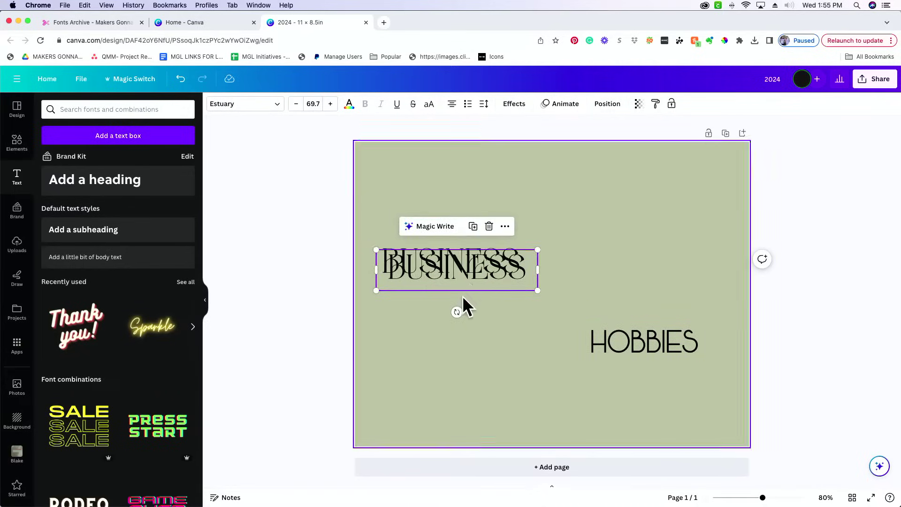
pyautogui.moveTo(501, 266); pyautogui.dragTo(617, 209)
pyautogui.doubleClick(619, 211)
pyautogui.keyDown('shift'); pyautogui.click(618, 212); pyautogui.keyUp('shift')
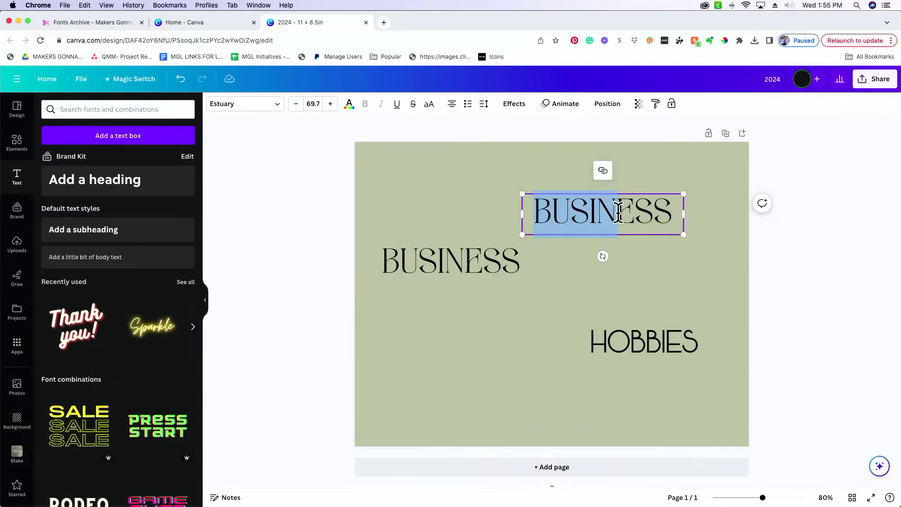
pyautogui.moveTo(682, 210); pyautogui.dragTo(534, 205)
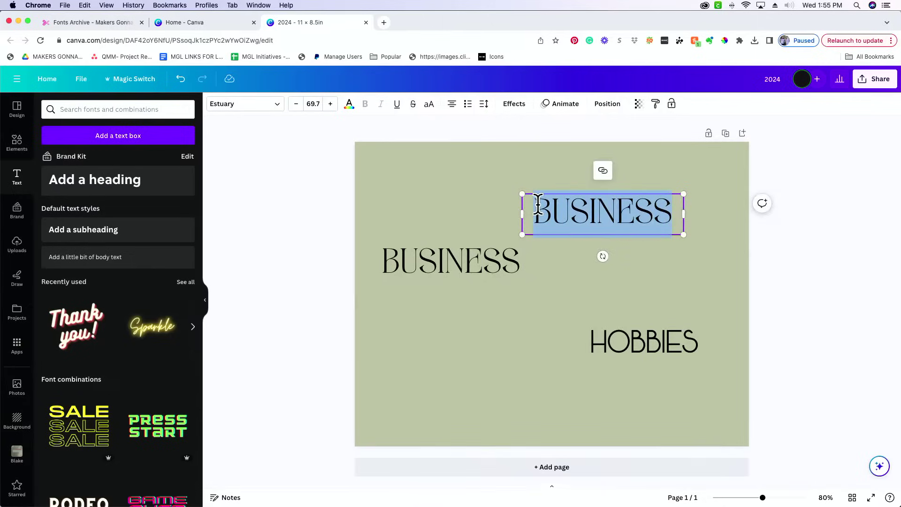
pyautogui.write('2024')
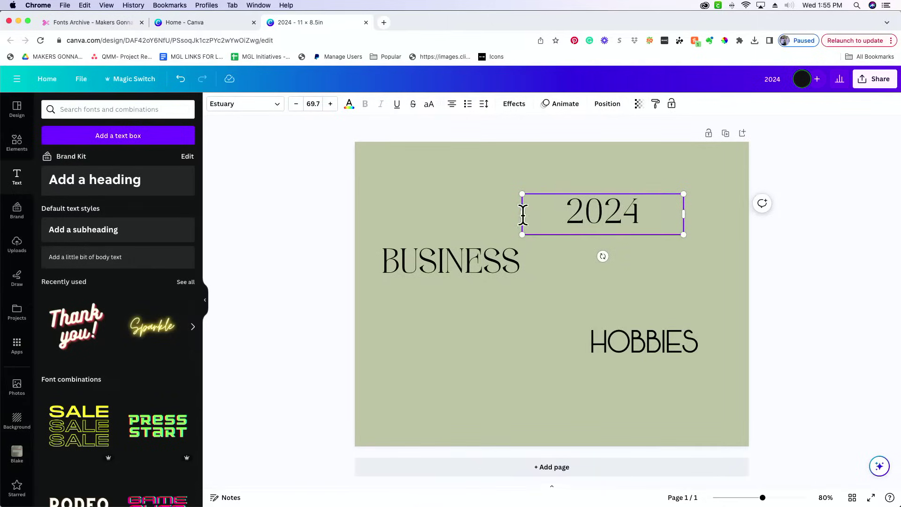
# Narrow the 2024 text box, enlarge it to a font size of about 104 and centre it at the top of the page.
pyautogui.moveTo(523, 215); pyautogui.dragTo(551, 174)
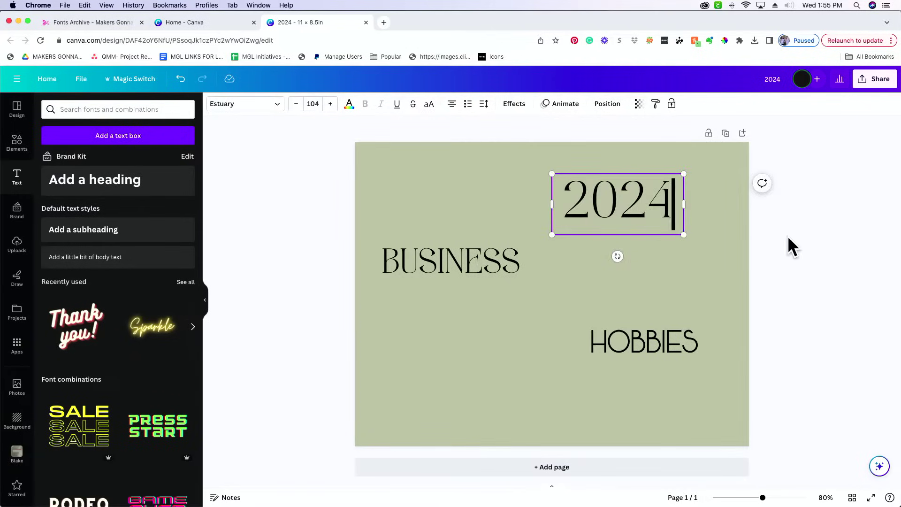
pyautogui.moveTo(614, 196); pyautogui.dragTo(557, 188)
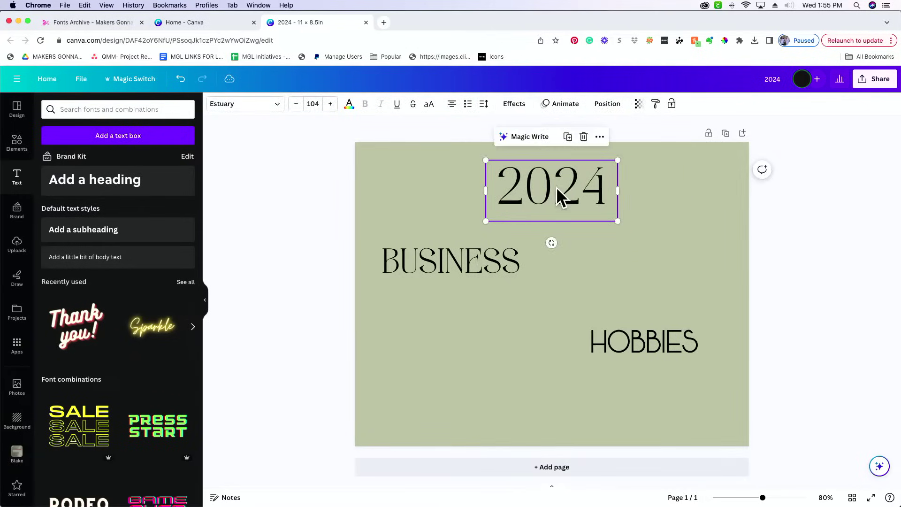
# Try the Hollow and Shadow text effects on the 2024 title, and apply the Outline effect instead.
pyautogui.click(515, 105)
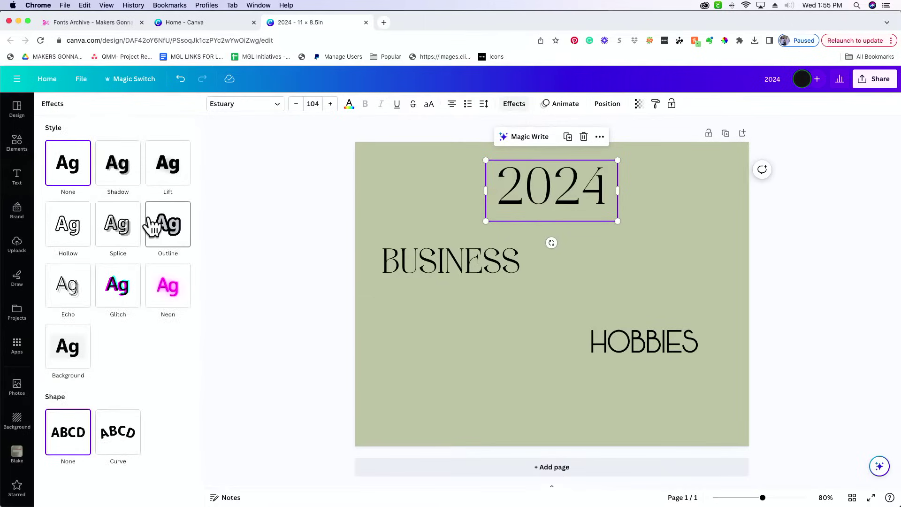
pyautogui.press('Escape')
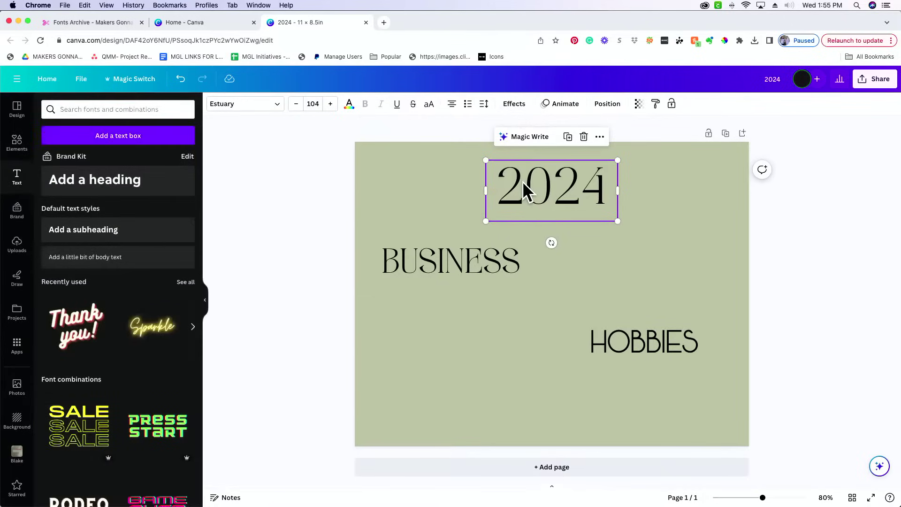
pyautogui.click(514, 105)
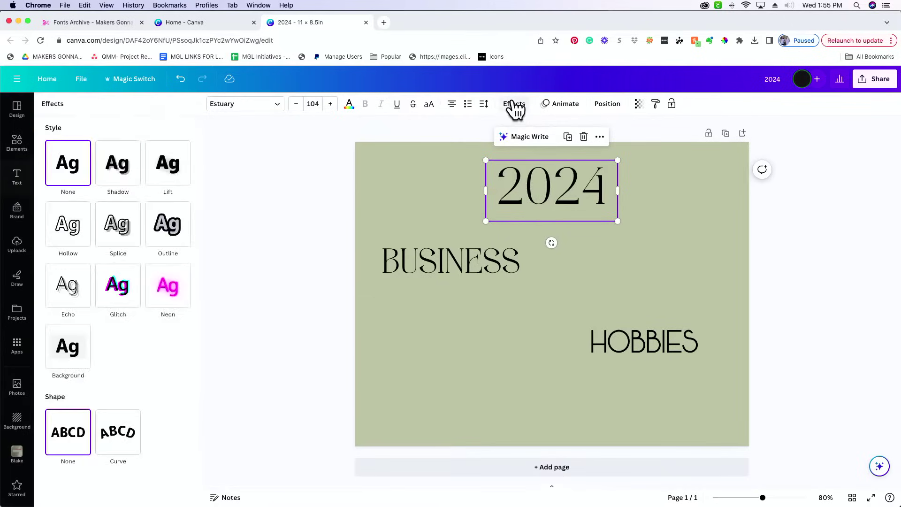
pyautogui.click(79, 235)
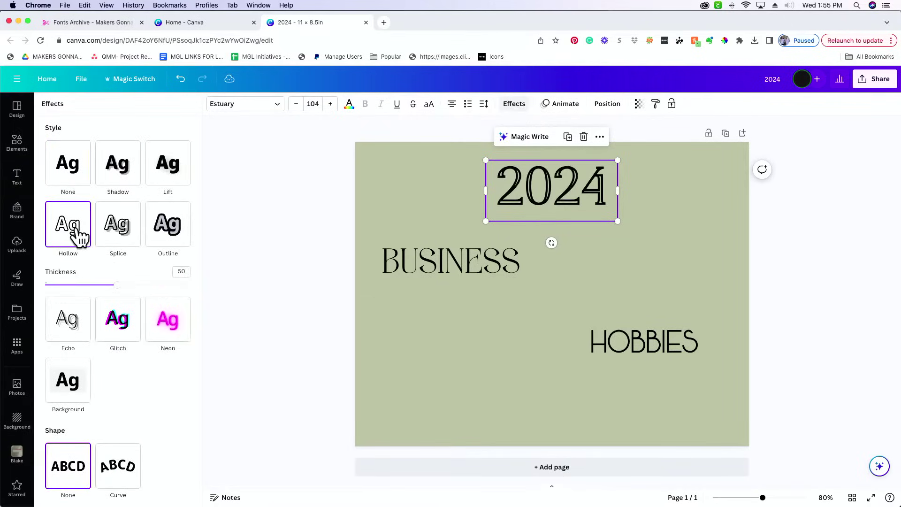
pyautogui.click(85, 181)
pyautogui.click(117, 174)
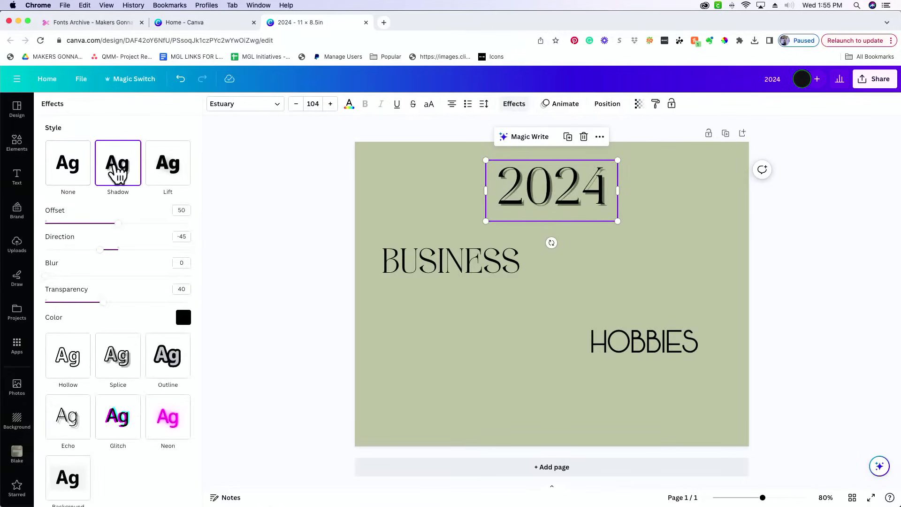
pyautogui.click(168, 368)
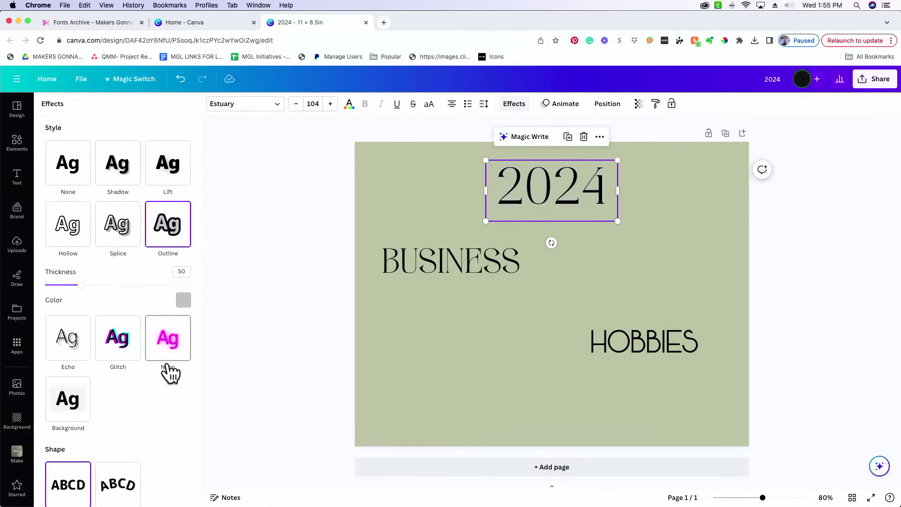
# Try the Splice, Echo and Shadow effects on the 2024 title, and set its effect style to None.
pyautogui.click(117, 236)
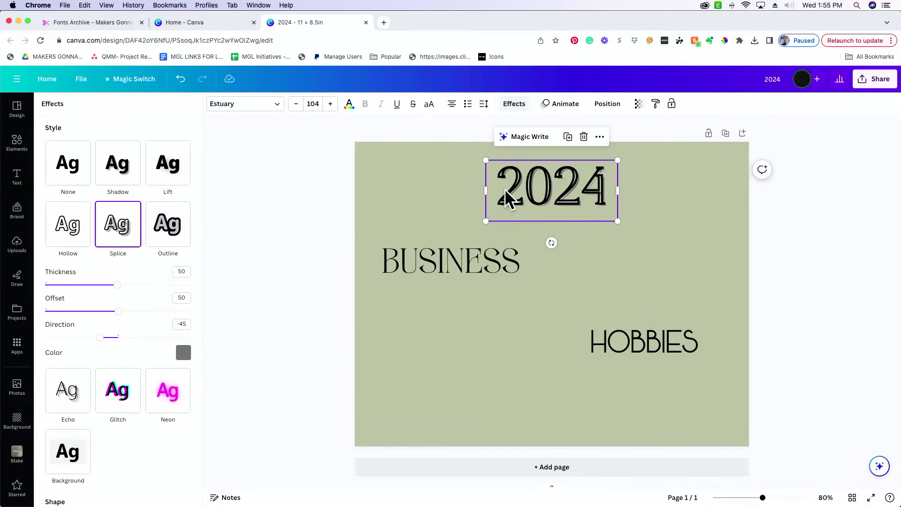
pyautogui.click(56, 398)
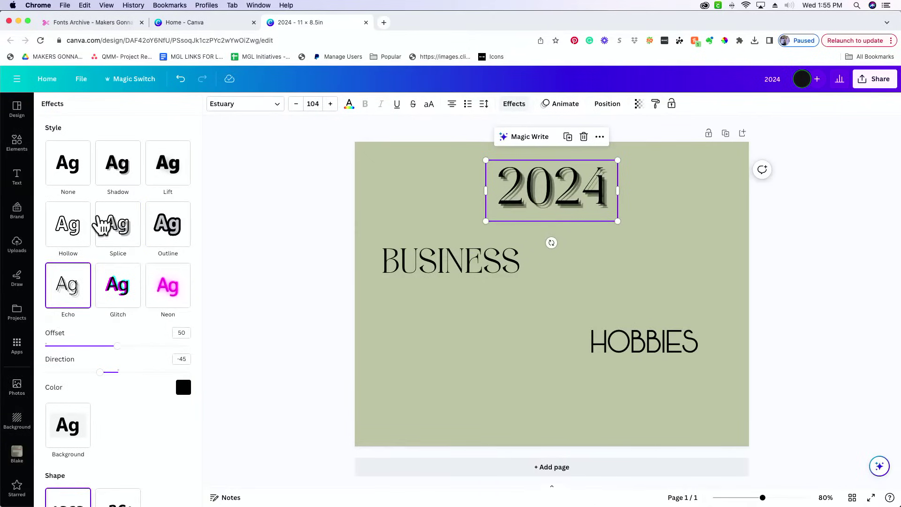
pyautogui.click(128, 162)
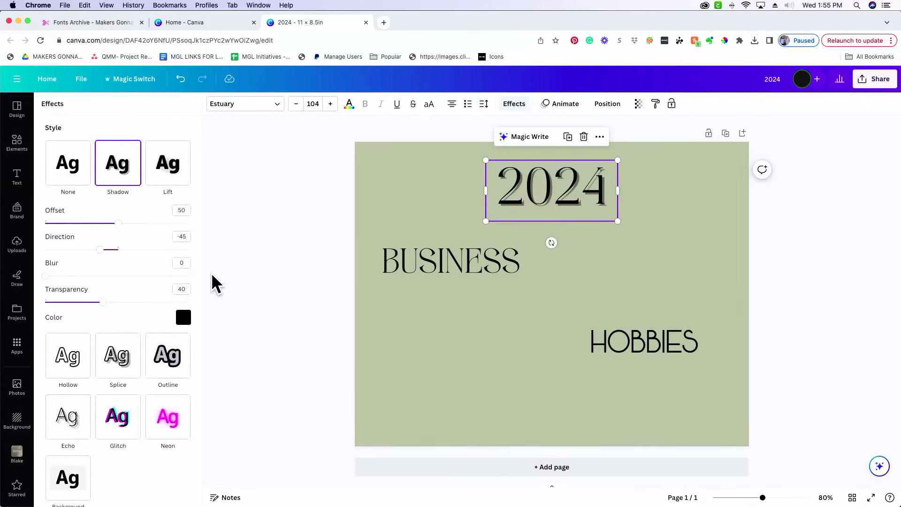
pyautogui.click(56, 169)
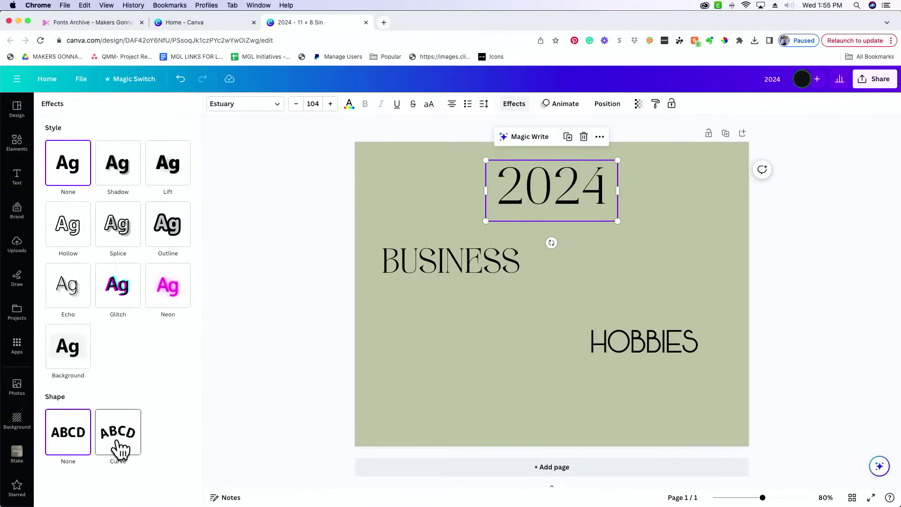
# Apply the Curve shape to the HOBBIES text and set its curve amount to 0.
pyautogui.click(432, 267)
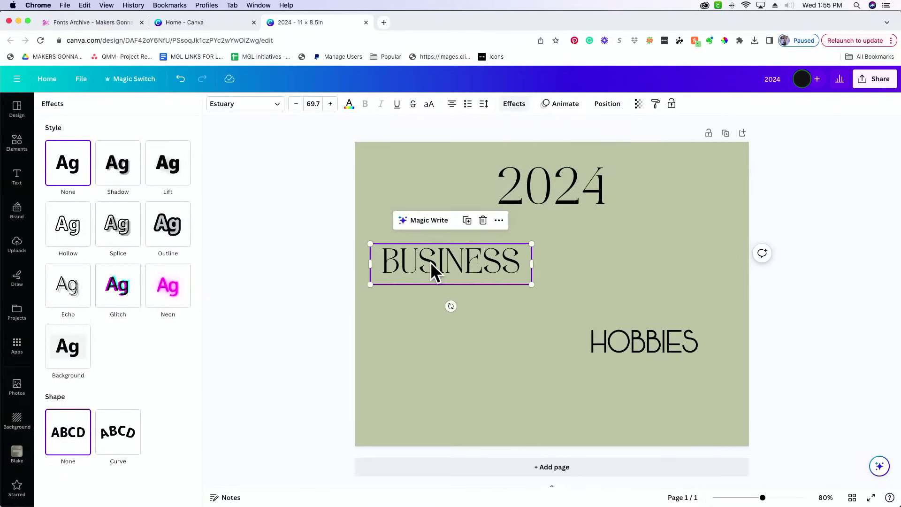
pyautogui.click(668, 347)
pyautogui.click(118, 430)
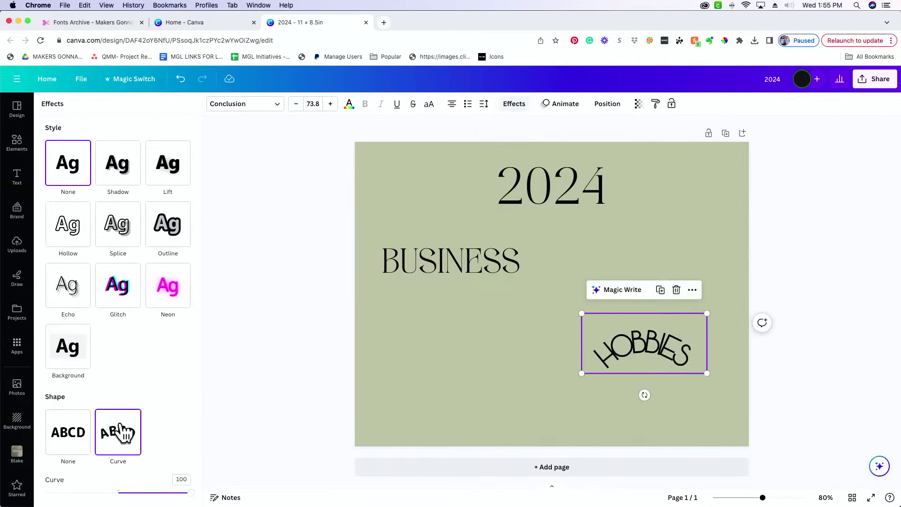
pyautogui.moveTo(189, 494); pyautogui.dragTo(123, 493)
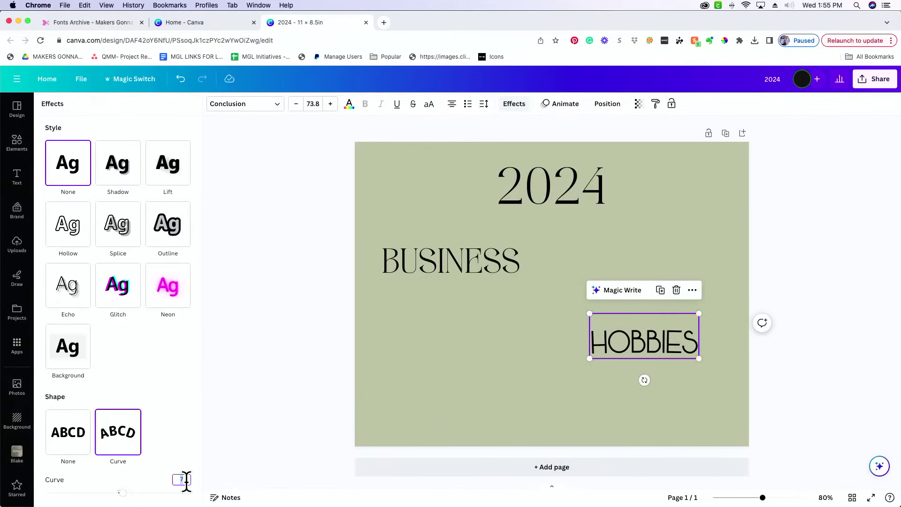
pyautogui.press('Return')
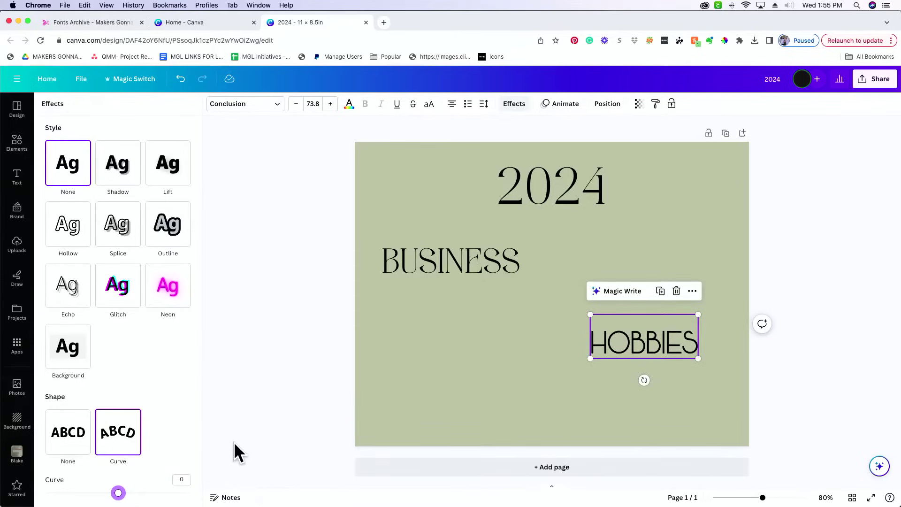
pyautogui.click(282, 367)
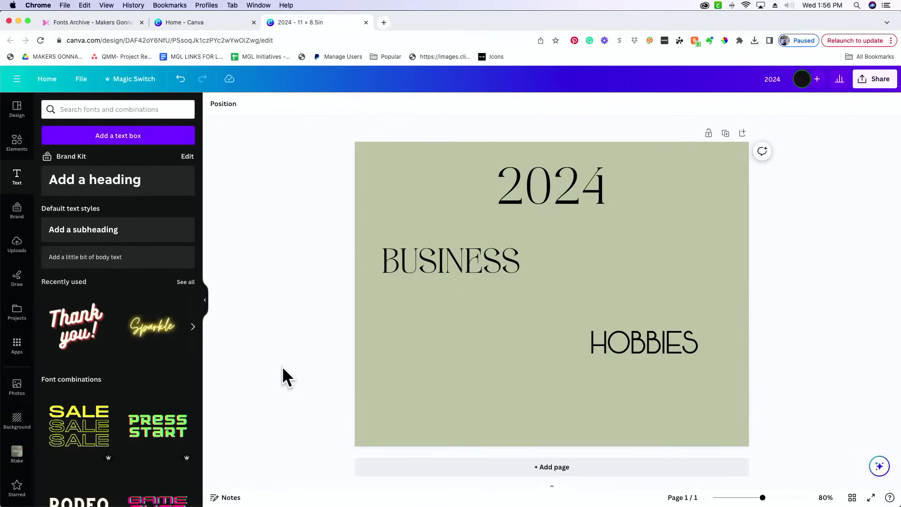
# Duplicate the HOBBIES text, move the copy to the page's left half and change its wording to SELF.
pyautogui.click(664, 349)
pyautogui.click(660, 291)
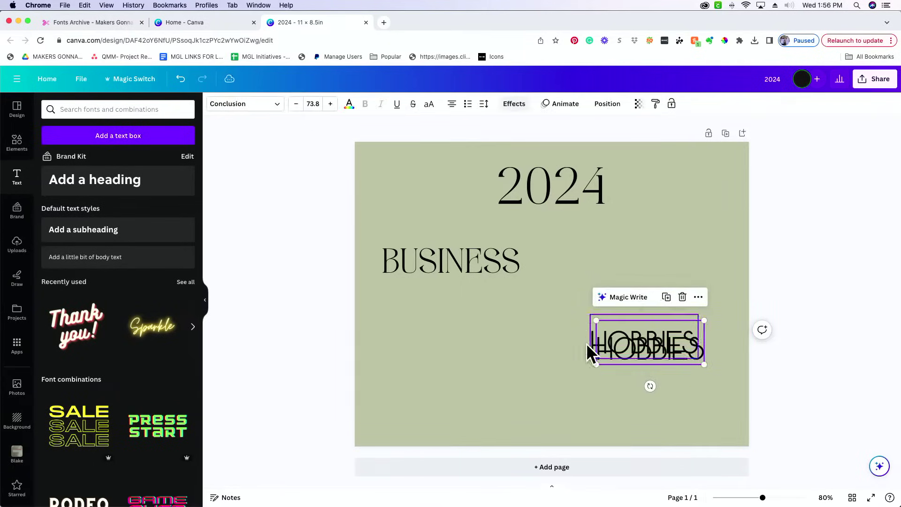
pyautogui.moveTo(652, 350); pyautogui.dragTo(423, 338)
pyautogui.doubleClick(486, 345)
pyautogui.click(522, 341)
pyautogui.write('SL')
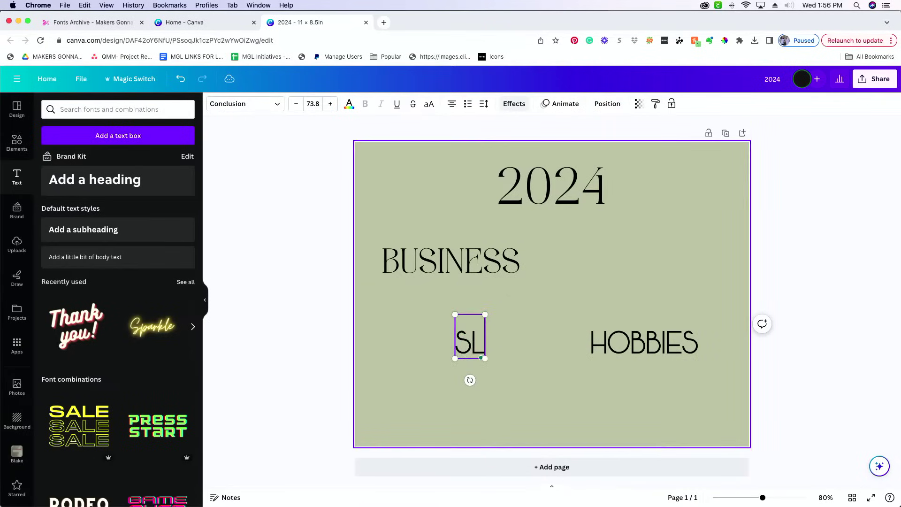
pyautogui.press('BackSpace')
pyautogui.write('ELF')
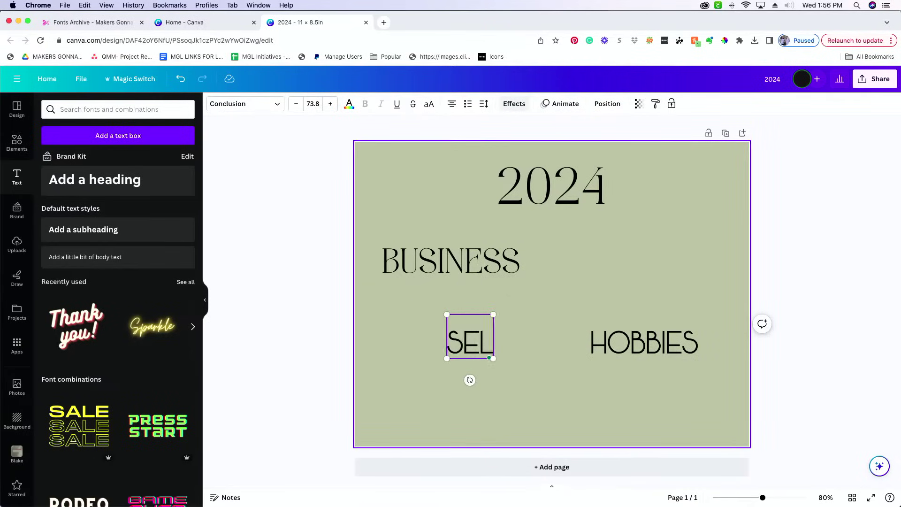
pyautogui.click(438, 303)
# Duplicate the BUSINESS text, move the copy to the page's right side above HOBBIES and change its wording to FAMILY.
pyautogui.click(438, 272)
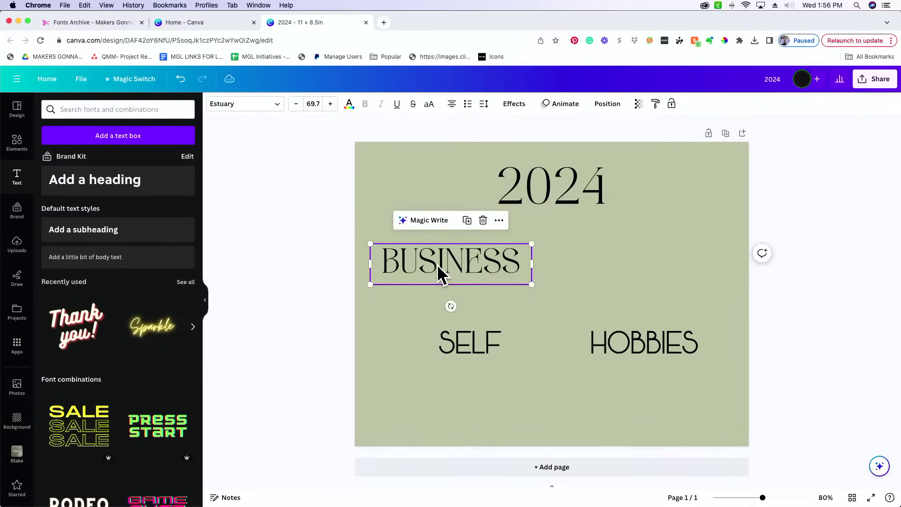
pyautogui.click(467, 221)
pyautogui.moveTo(469, 270); pyautogui.dragTo(704, 284)
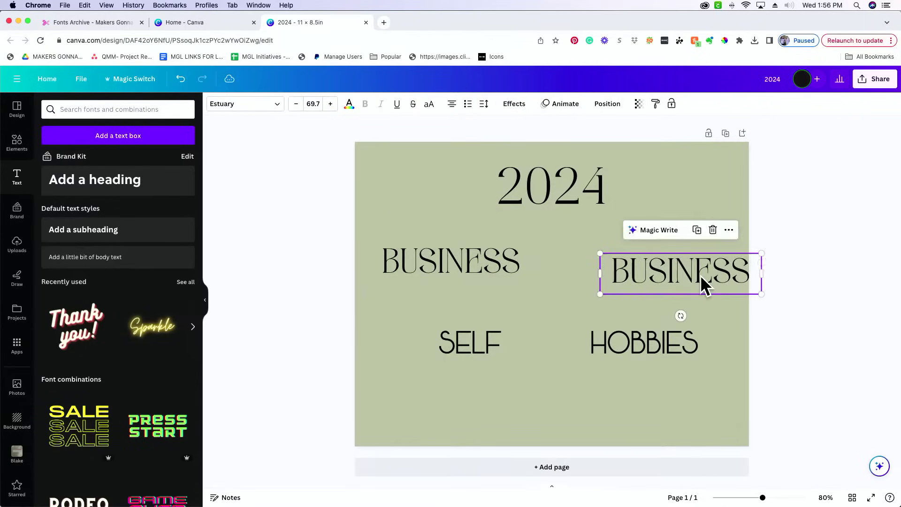
pyautogui.doubleClick(699, 277)
pyautogui.press('super+a')
pyautogui.write('FAMILY')
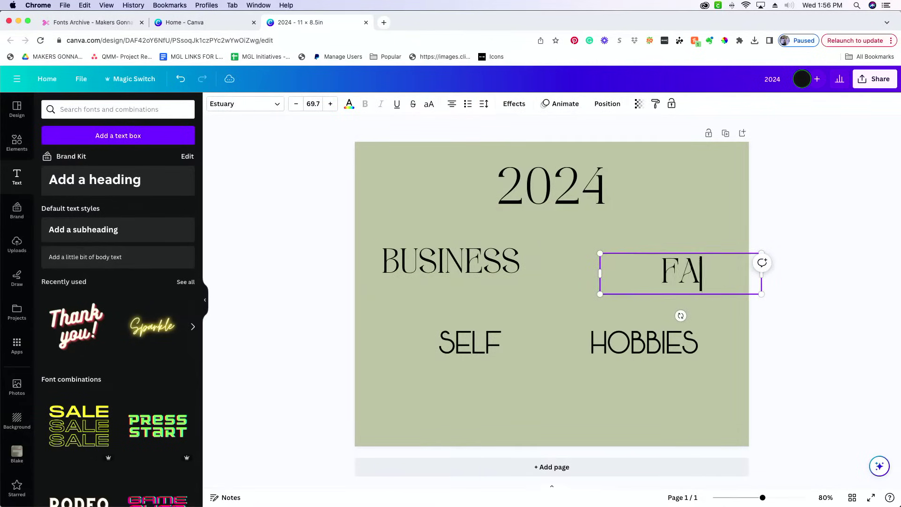
pyautogui.click(841, 364)
# Rearrange the category titles on the page with SELF at the upper right, FAMILY at the lower right and HOBBIES at the lower left.
pyautogui.moveTo(685, 277); pyautogui.dragTo(414, 389)
pyautogui.click(502, 348)
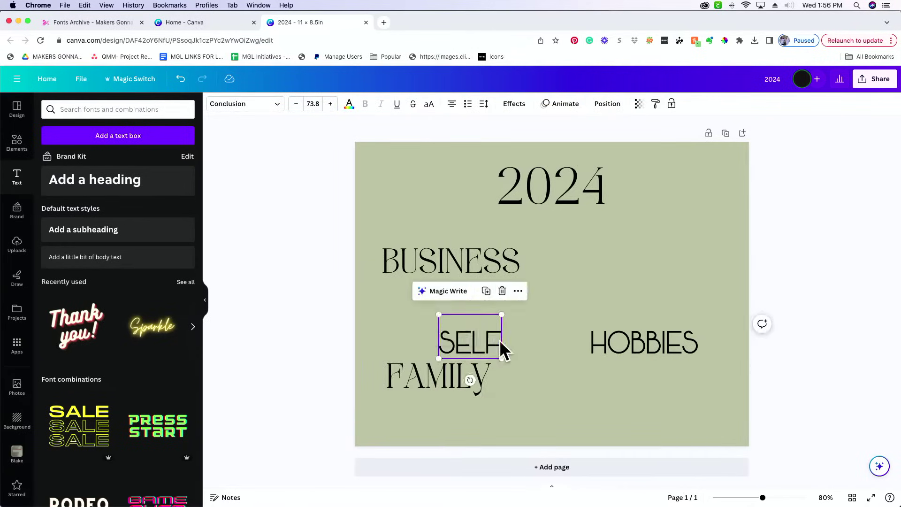
pyautogui.moveTo(502, 348); pyautogui.dragTo(671, 272)
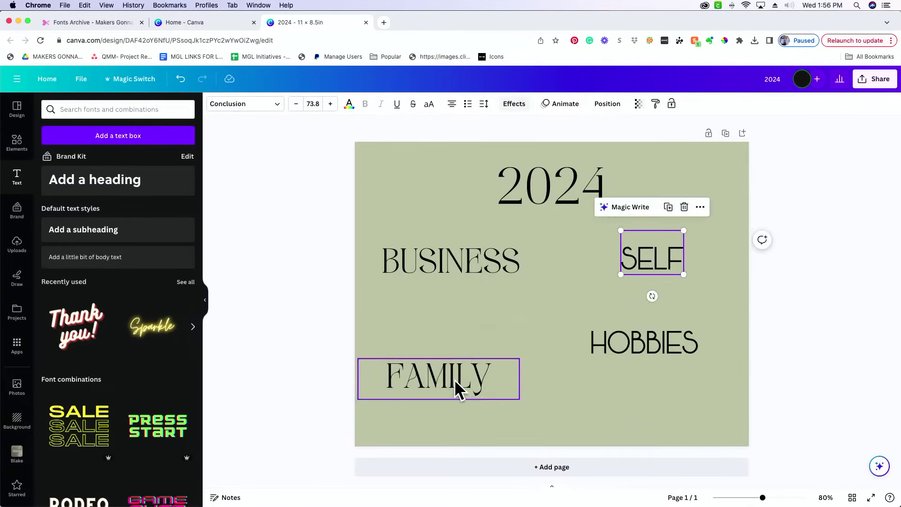
pyautogui.moveTo(458, 386); pyautogui.dragTo(654, 387)
pyautogui.moveTo(670, 356); pyautogui.dragTo(483, 381)
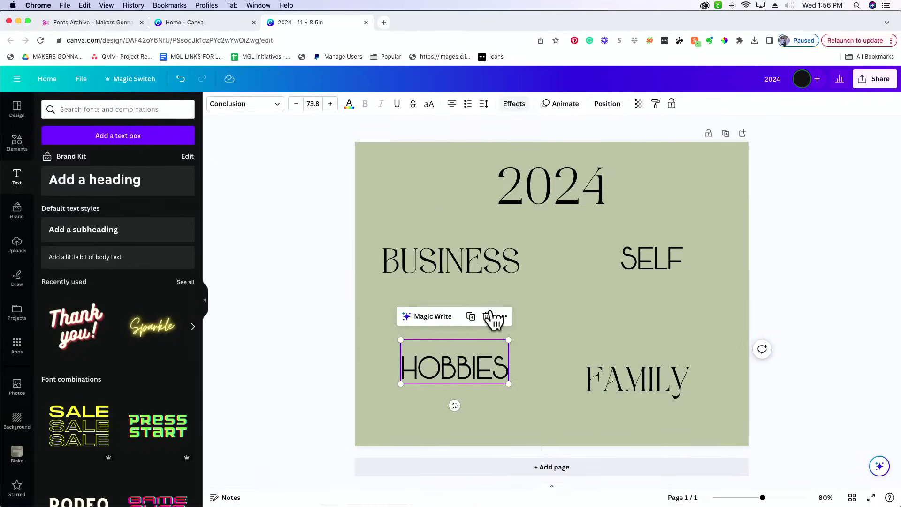
# Shrink the BUSINESS text to slightly narrower than HOBBIES, and move HOBBIES directly beneath it near the page's lower left.
pyautogui.click(485, 270)
pyautogui.moveTo(531, 284); pyautogui.dragTo(462, 278)
pyautogui.moveTo(462, 362); pyautogui.dragTo(455, 380)
pyautogui.click(305, 320)
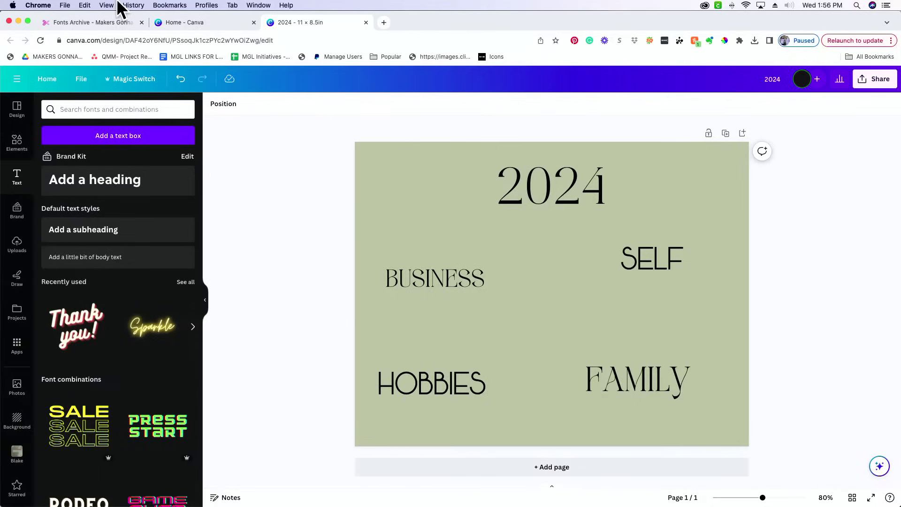
# Switch to the Makers Gonna Learn site and search its cut files for Boho.
pyautogui.click(97, 19)
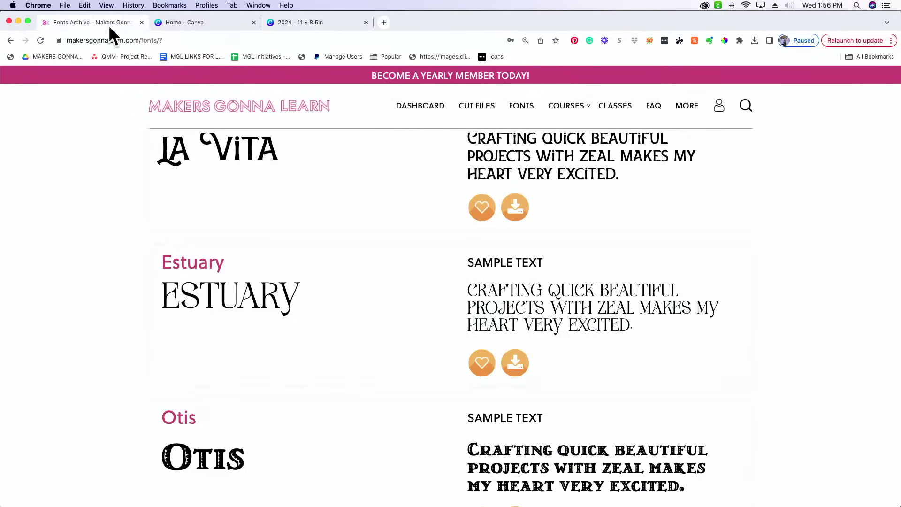
pyautogui.scroll(10, 316, 328)
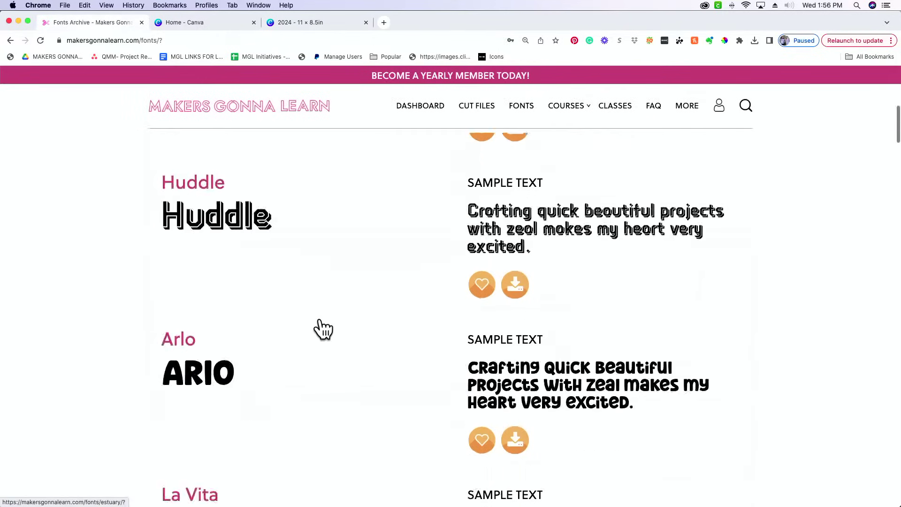
pyautogui.click(464, 114)
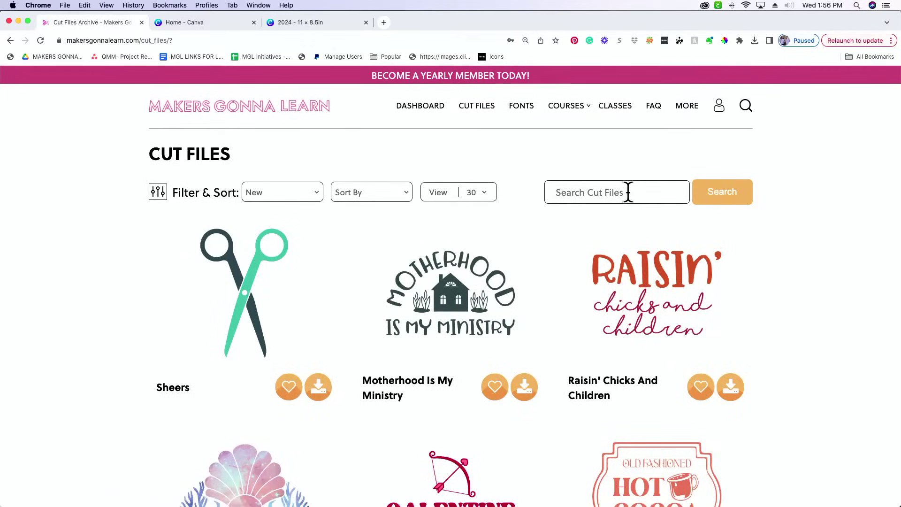
pyautogui.click(622, 188)
pyautogui.write('Boho')
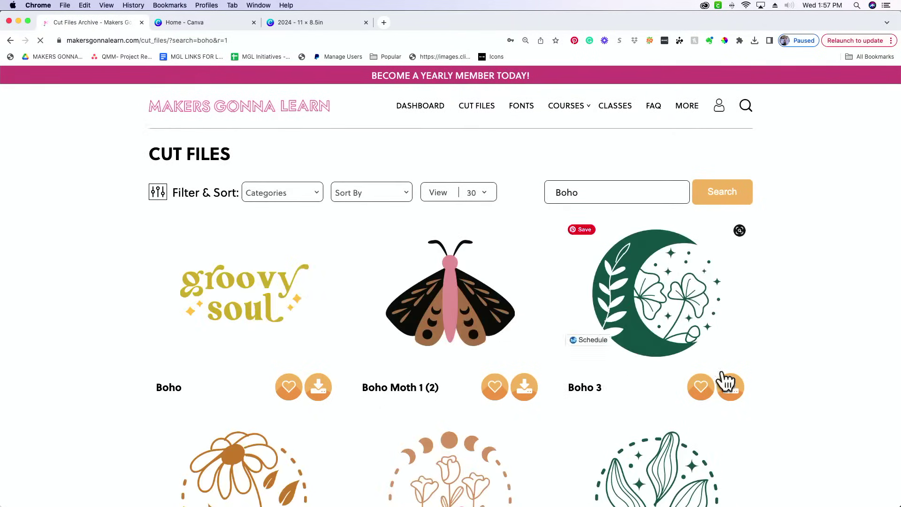
# Look through the first page of Boho cut files for designs that suit the vision board.
pyautogui.scroll(-5, 818, 376)
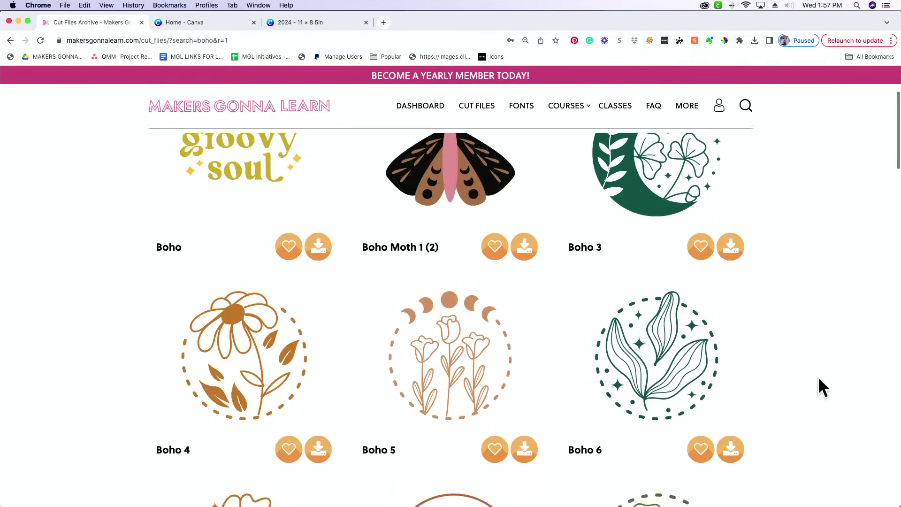
pyautogui.scroll(-1, 818, 380)
pyautogui.scroll(-3, 788, 397)
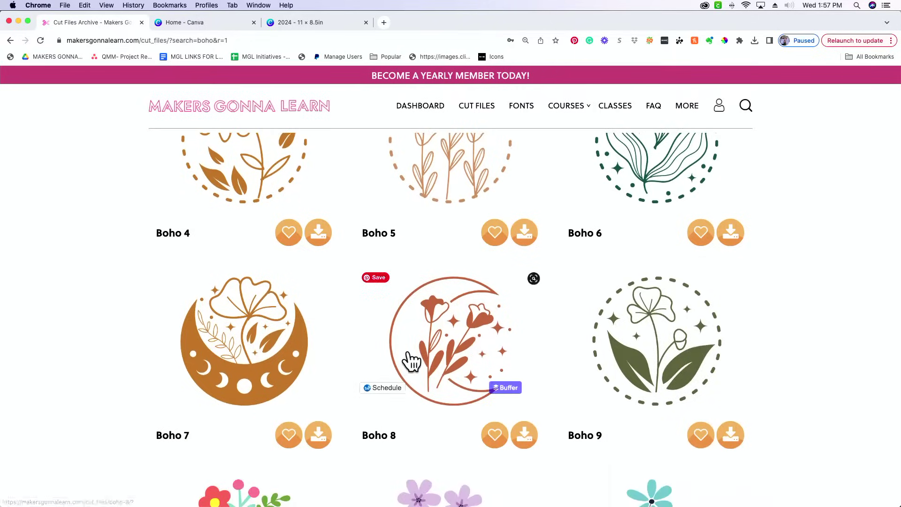
pyautogui.scroll(-1, 411, 361)
pyautogui.scroll(-13, 411, 360)
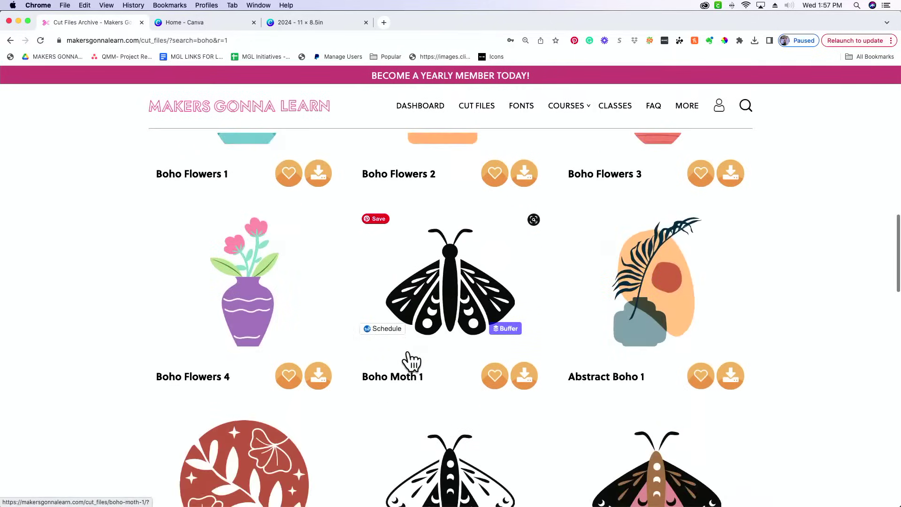
pyautogui.scroll(-6, 411, 361)
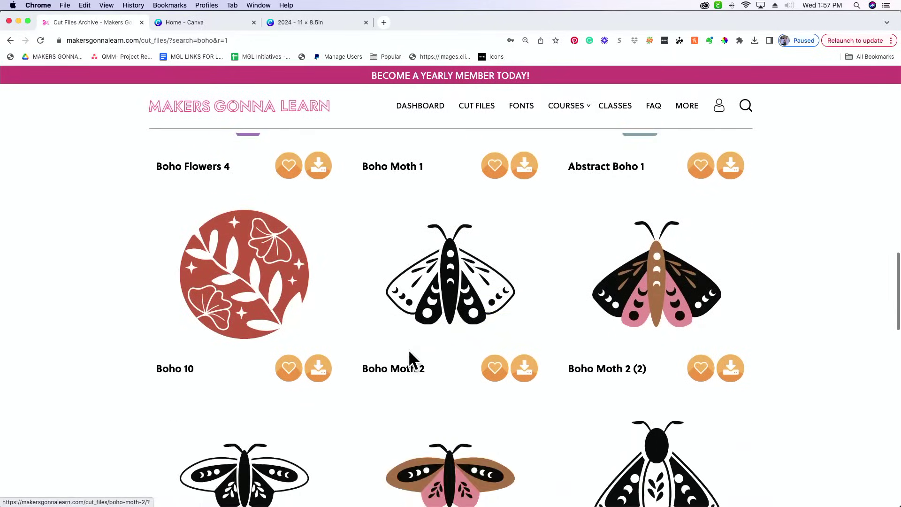
pyautogui.scroll(-15, 408, 356)
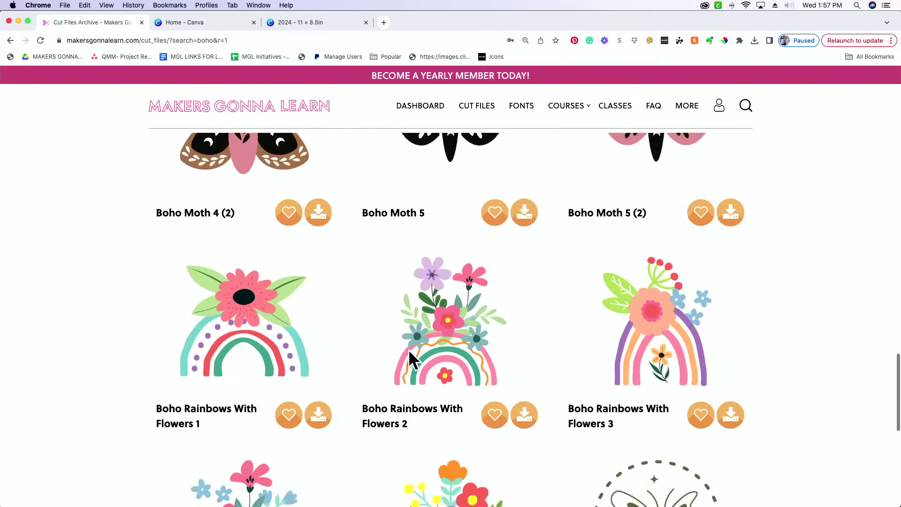
pyautogui.scroll(-4, 409, 360)
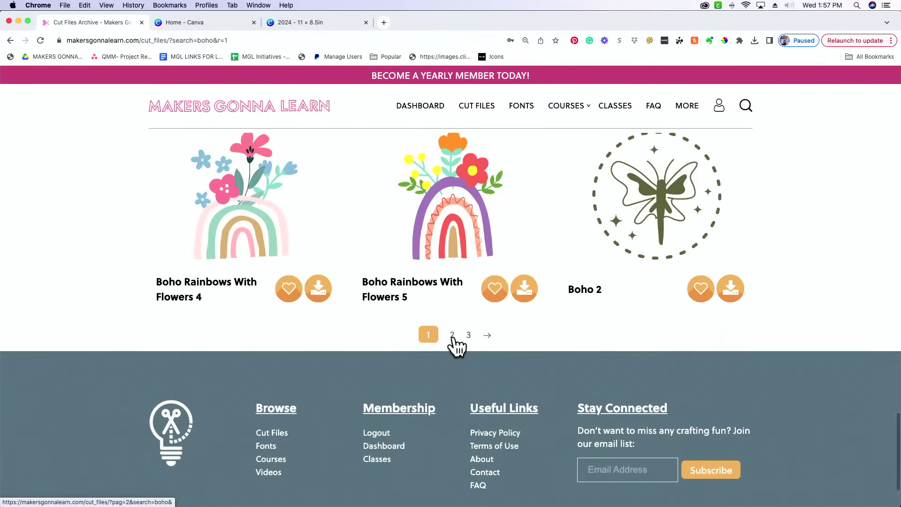
# Look through the second and third pages of Boho cut files, and return to the first page.
pyautogui.click(452, 335)
pyautogui.scroll(-2, 459, 352)
pyautogui.scroll(-2, 288, 168)
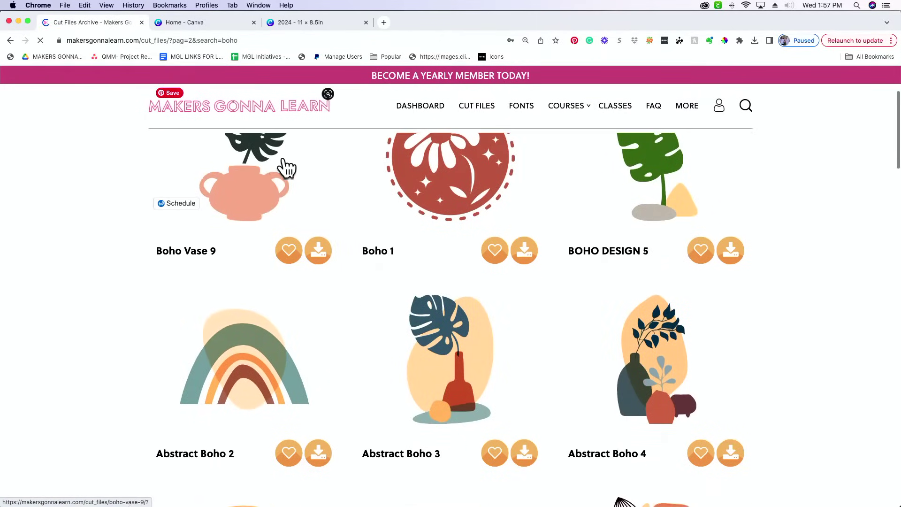
pyautogui.scroll(-4, 589, 408)
pyautogui.scroll(-10, 592, 407)
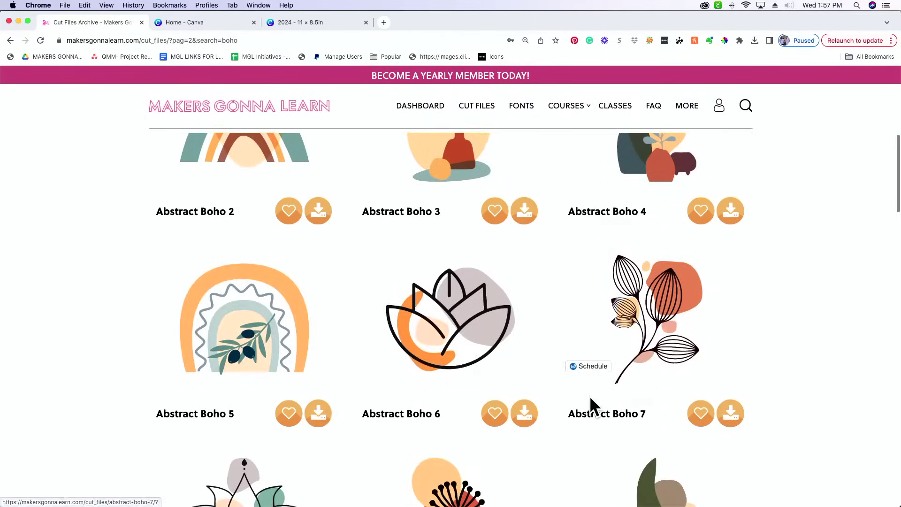
pyautogui.scroll(-9, 595, 399)
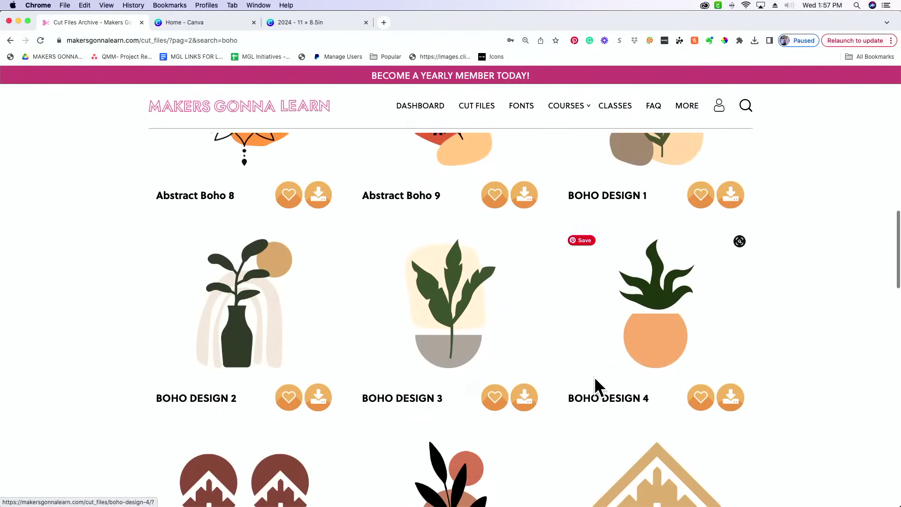
pyautogui.scroll(-13, 594, 380)
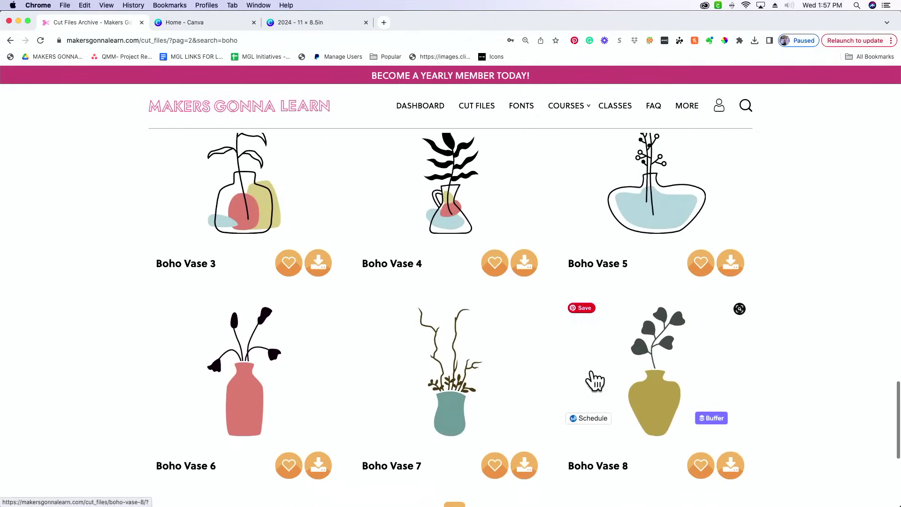
pyautogui.scroll(-5, 594, 378)
pyautogui.click(479, 312)
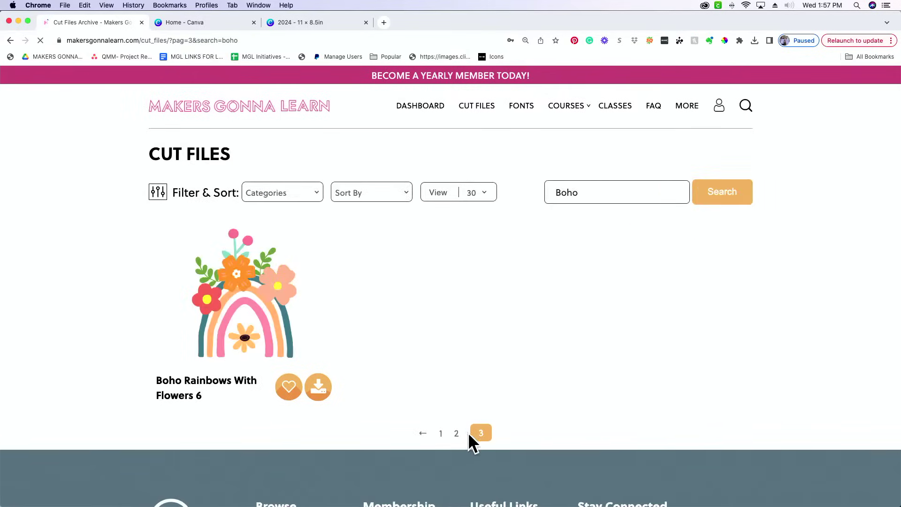
pyautogui.click(441, 433)
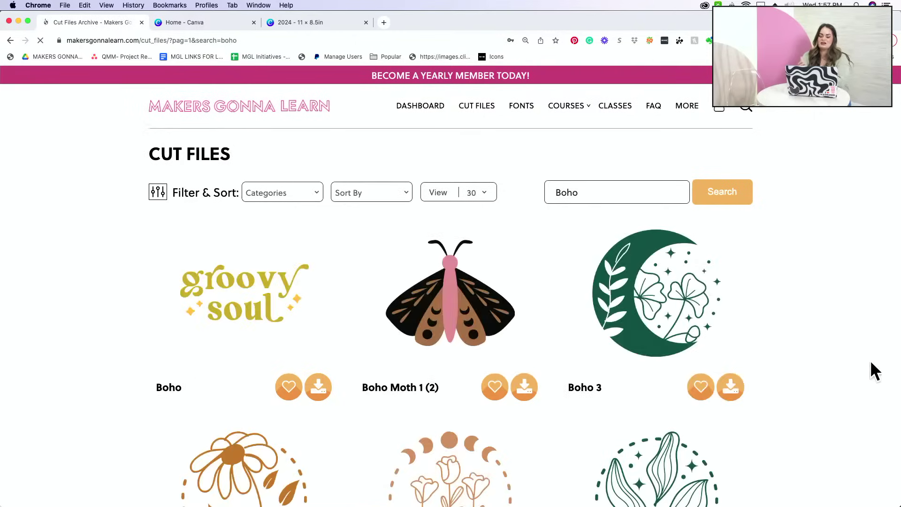
# Find the pink-and-brown Boho Moth 2 (2) design among the Boho cut files, download it and extract its zip.
pyautogui.scroll(-3, 835, 364)
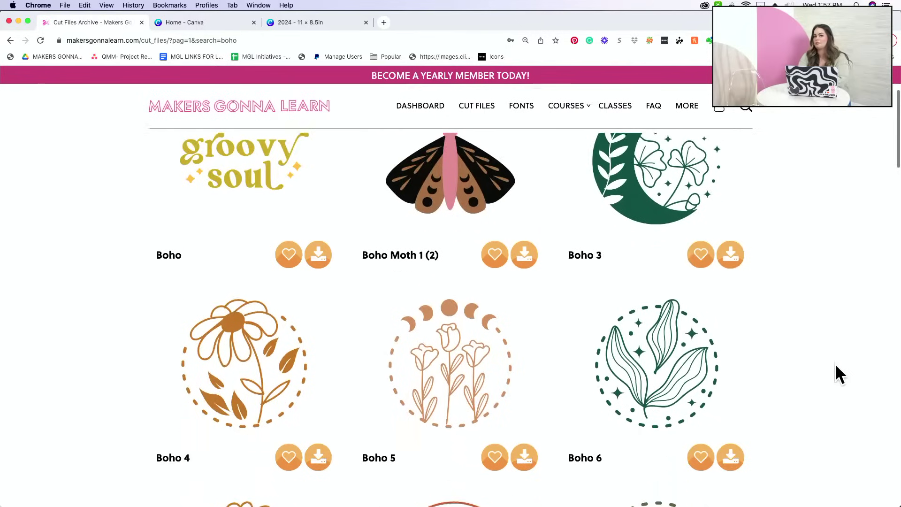
pyautogui.scroll(1, 834, 365)
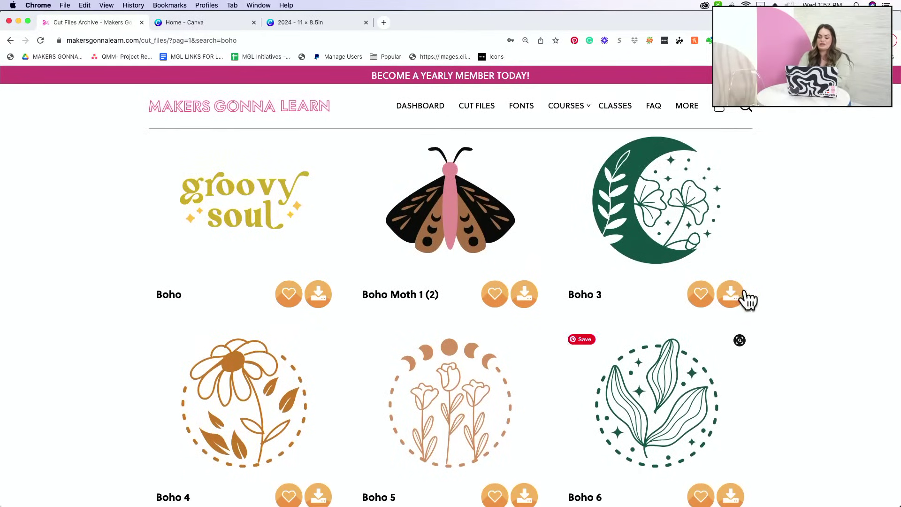
pyautogui.scroll(-4, 793, 309)
pyautogui.scroll(-15, 798, 310)
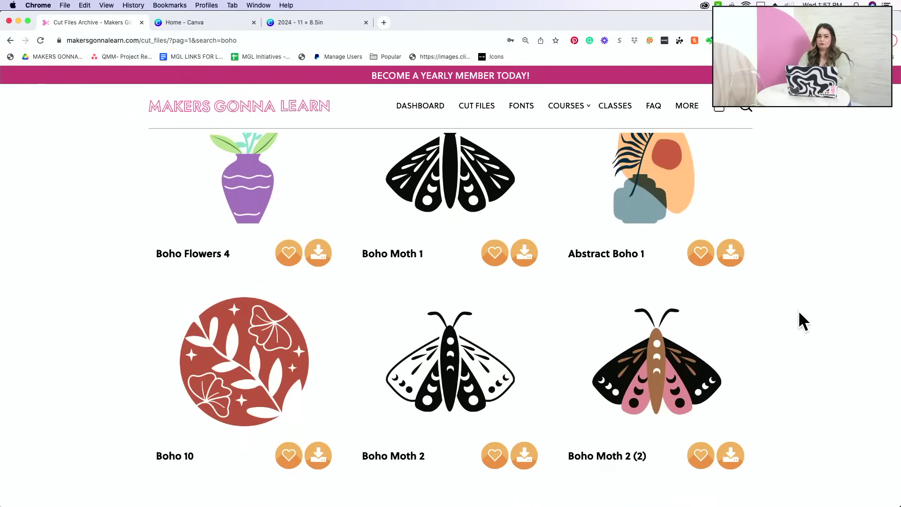
pyautogui.scroll(-5, 799, 311)
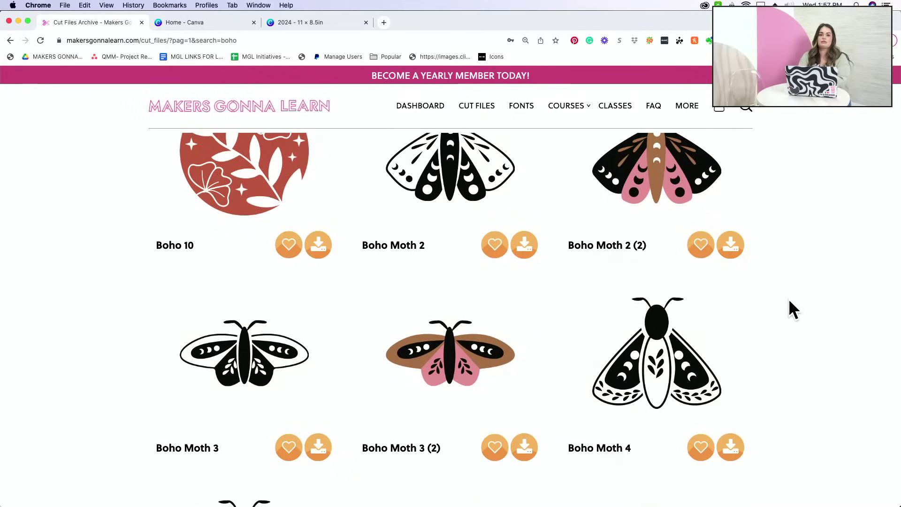
pyautogui.scroll(1, 793, 298)
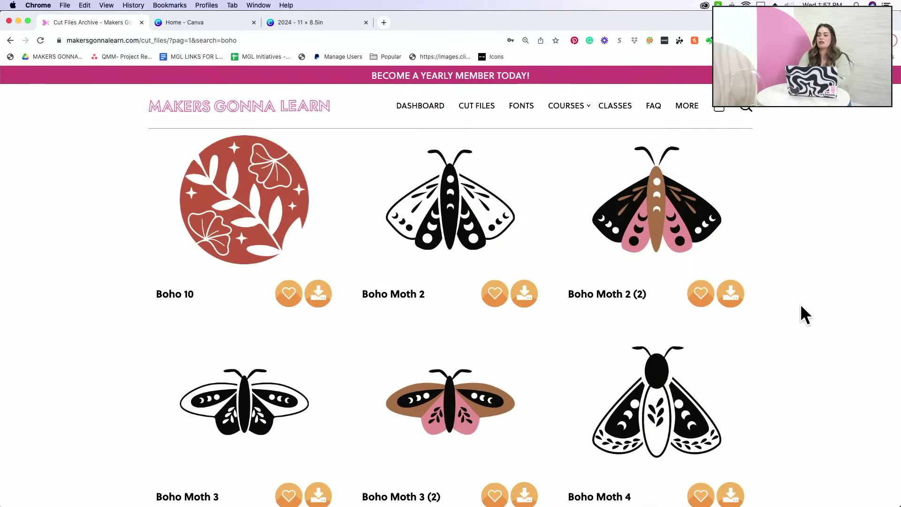
pyautogui.click(732, 298)
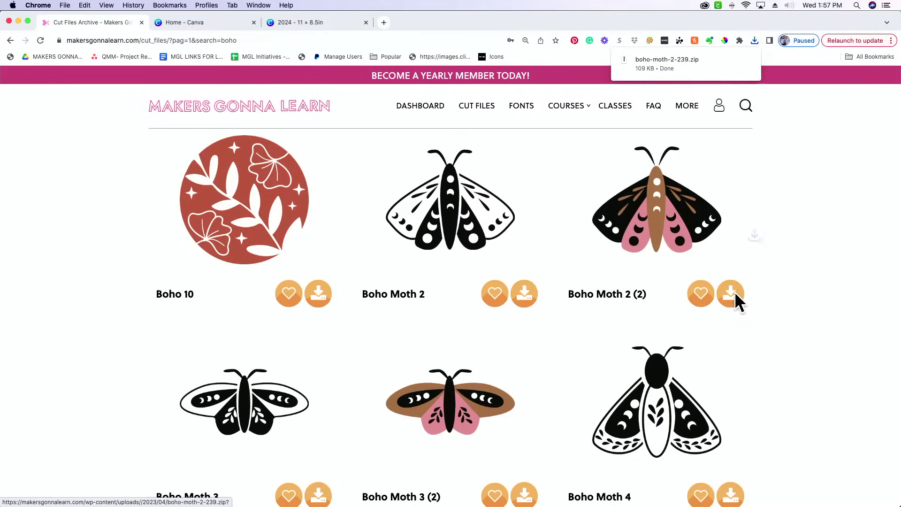
pyautogui.click(666, 61)
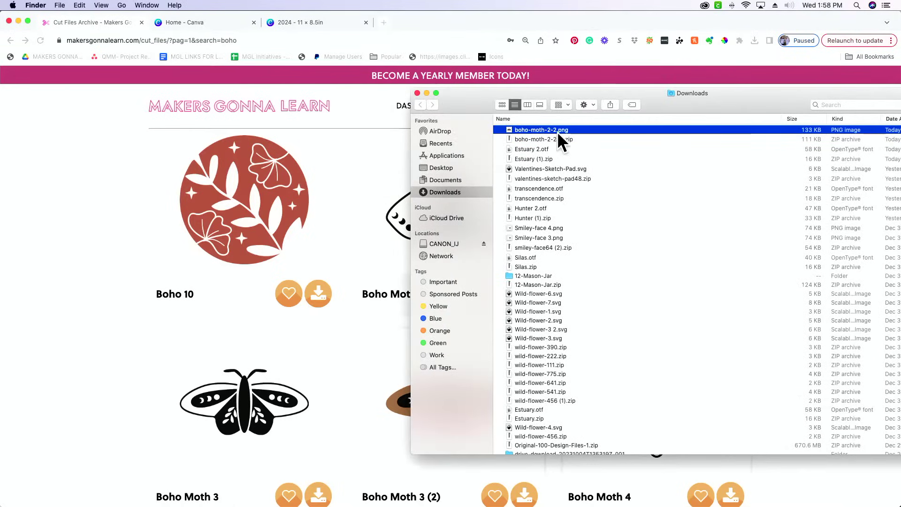
# Return to the 2024 design in Canva, find boho-moth-2-2.png by searching the computer for boho, and upload it.
pyautogui.moveTo(244, 497)
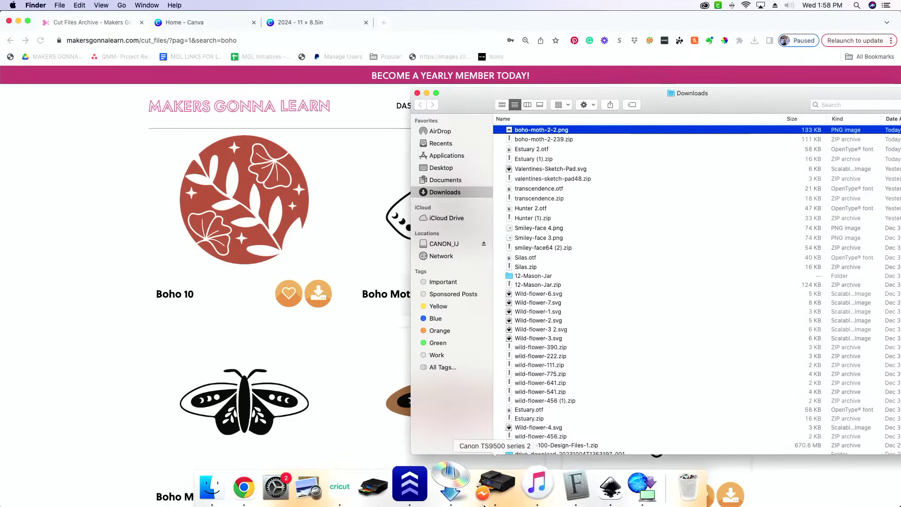
pyautogui.click(270, 482)
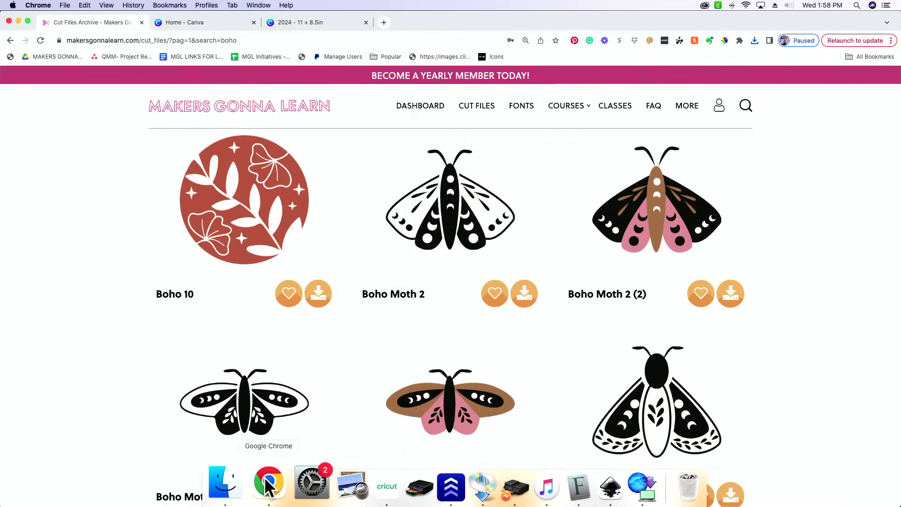
pyautogui.click(335, 26)
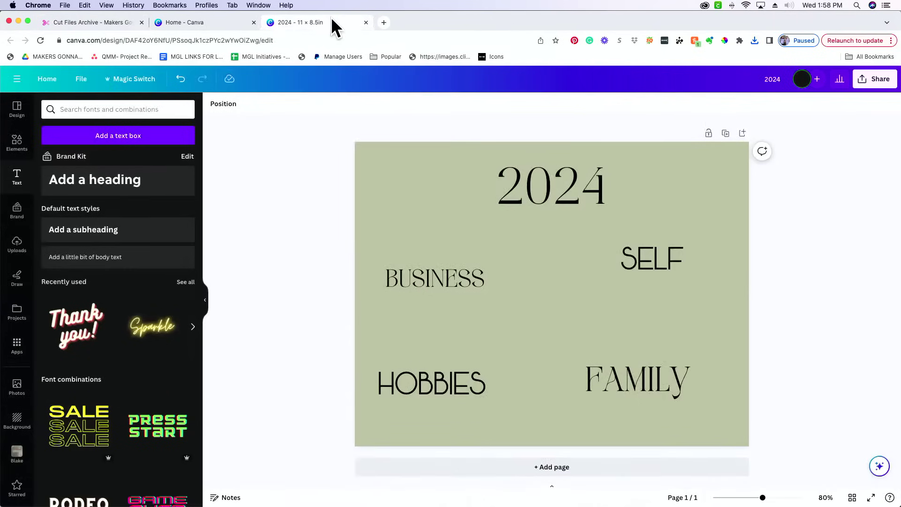
pyautogui.click(17, 244)
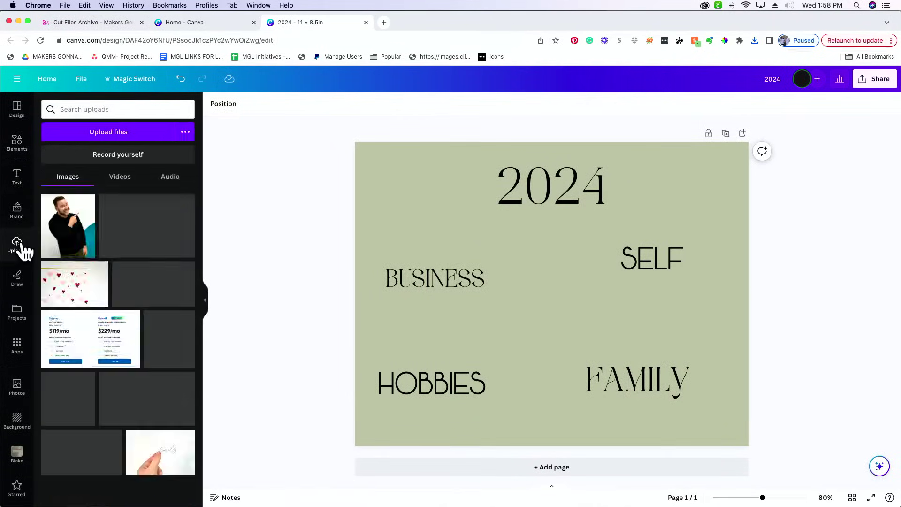
pyautogui.click(117, 135)
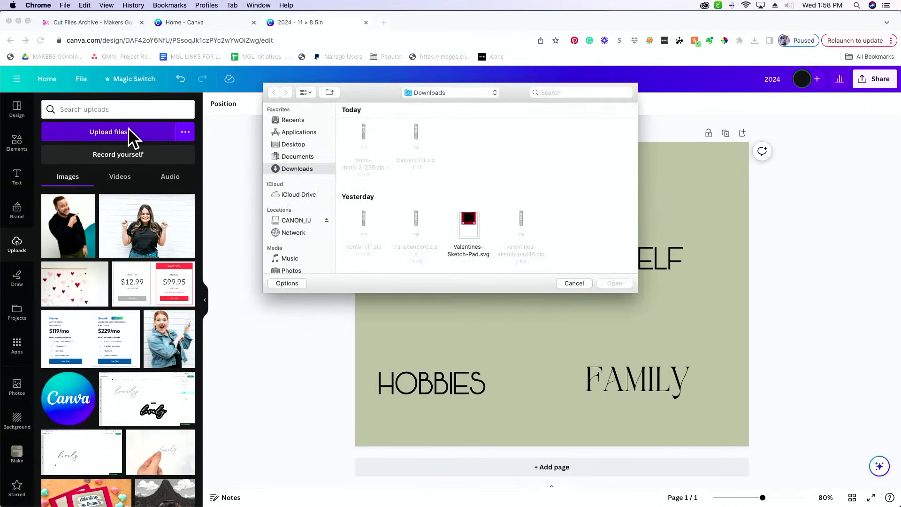
pyautogui.click(289, 120)
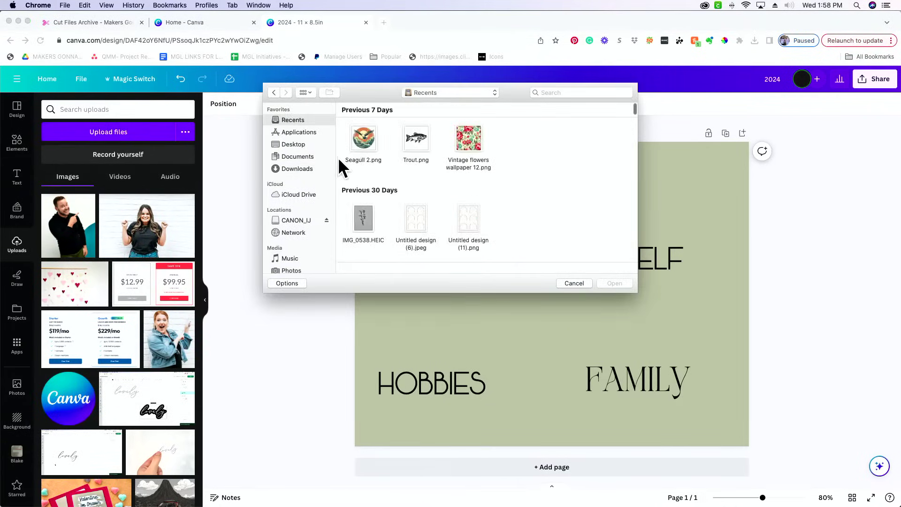
pyautogui.click(600, 93)
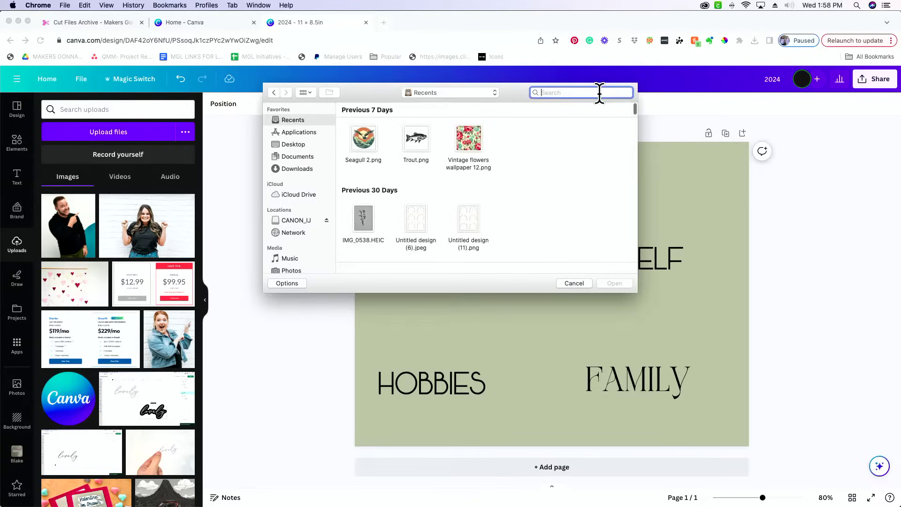
pyautogui.click(299, 169)
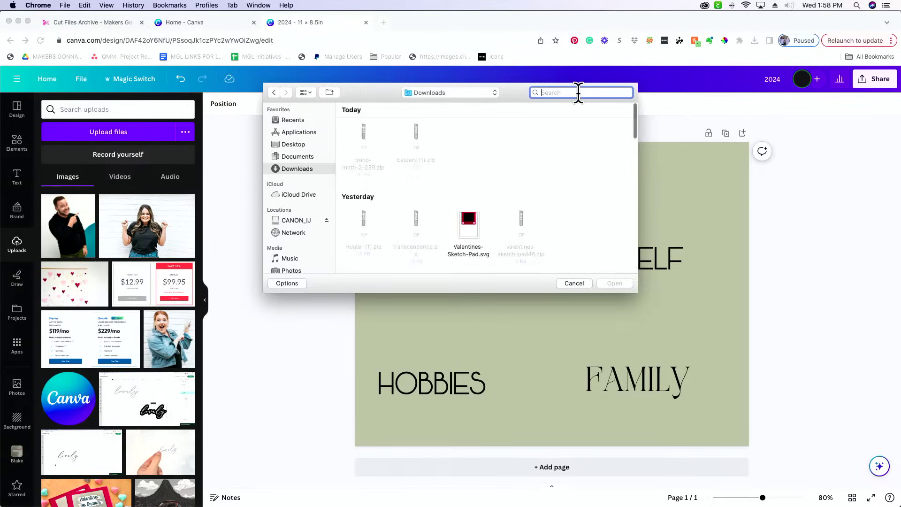
pyautogui.write('boho')
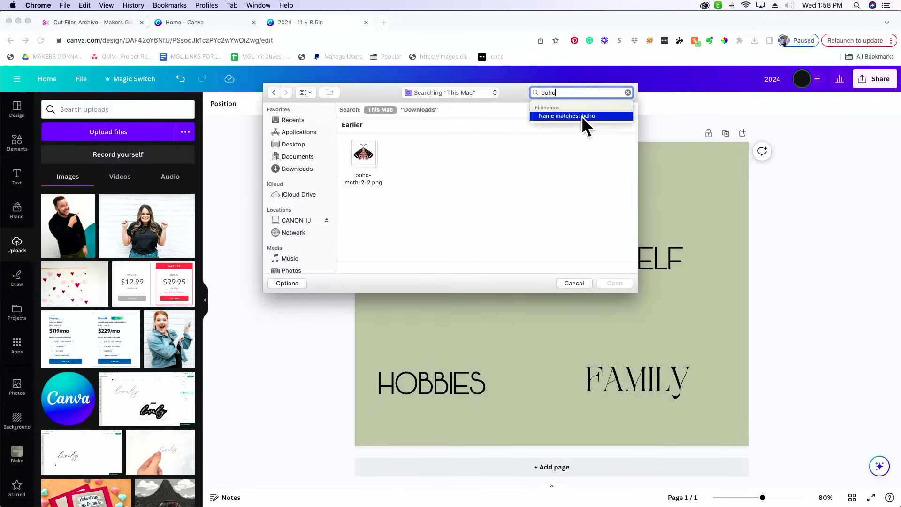
pyautogui.click(362, 156)
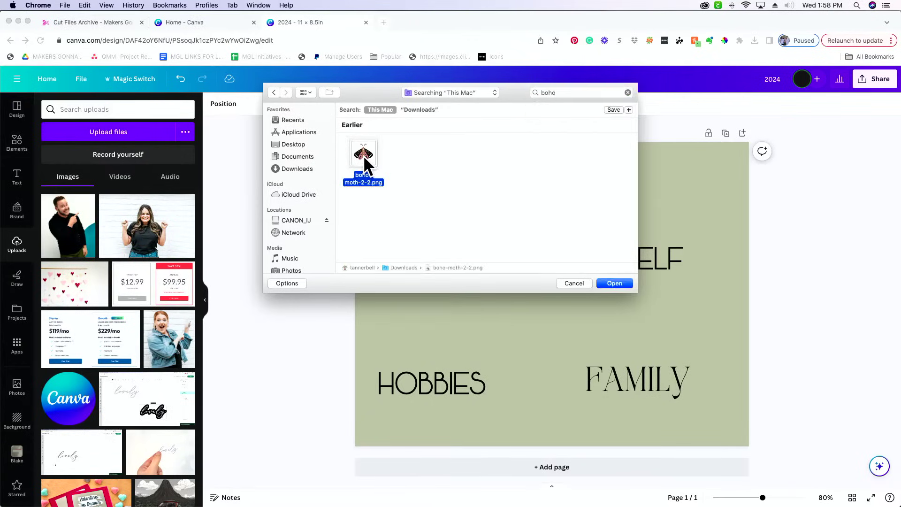
pyautogui.click(618, 283)
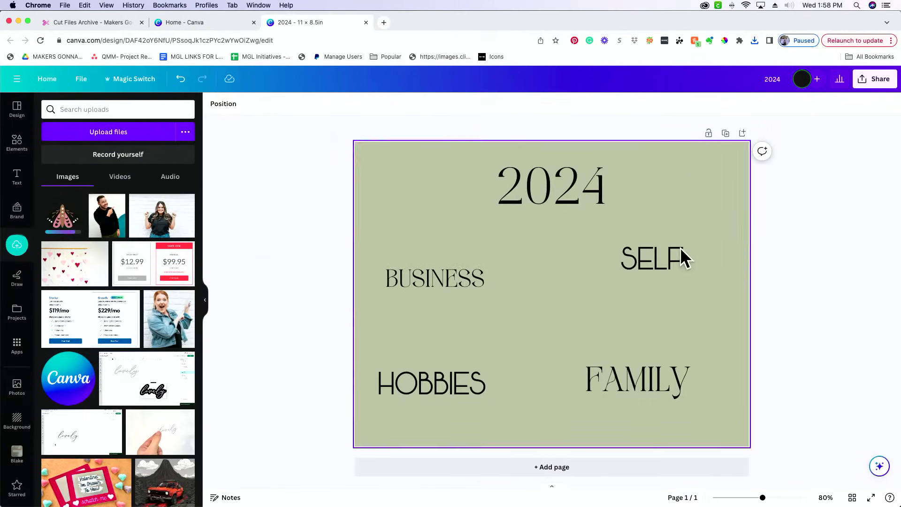
# Add the moth to the page, shrink it to under half size, tilt it clockwise and place it at the page's lower-right corner.
pyautogui.click(63, 230)
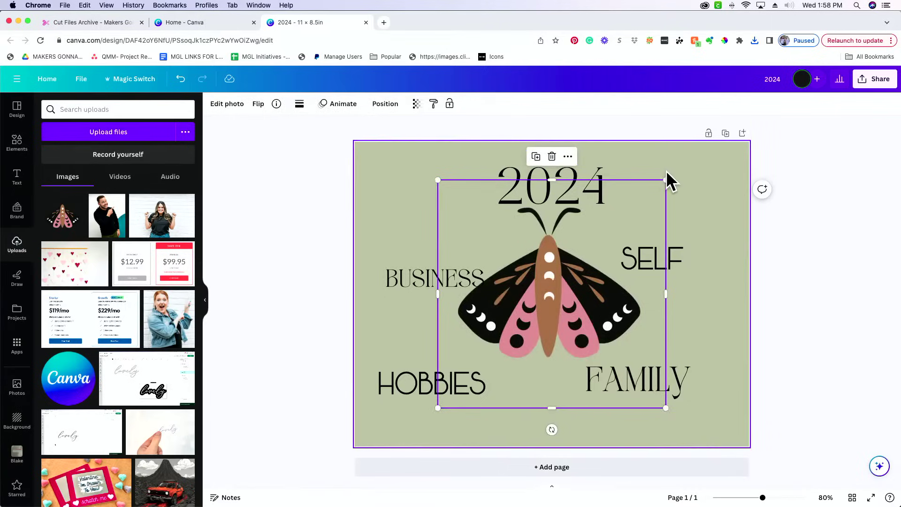
pyautogui.moveTo(666, 178); pyautogui.dragTo(540, 303)
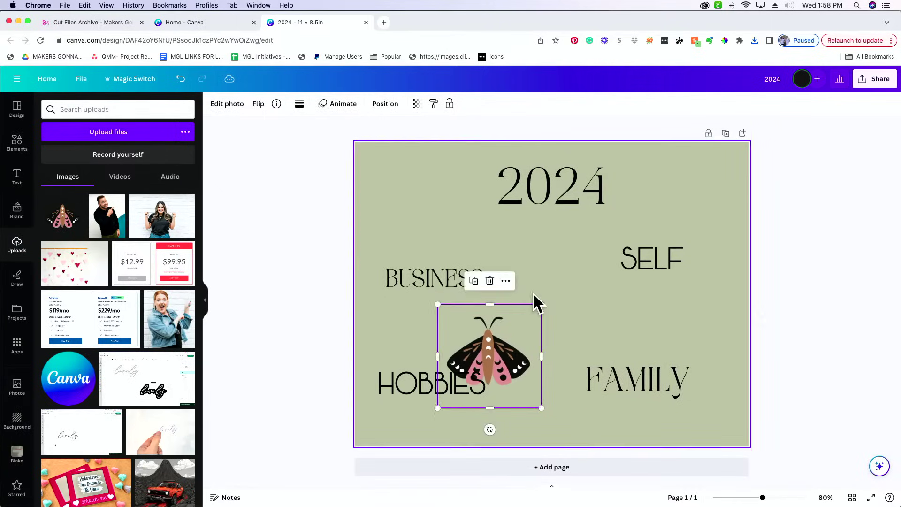
pyautogui.moveTo(489, 429); pyautogui.dragTo(461, 425)
pyautogui.moveTo(499, 361); pyautogui.dragTo(730, 410)
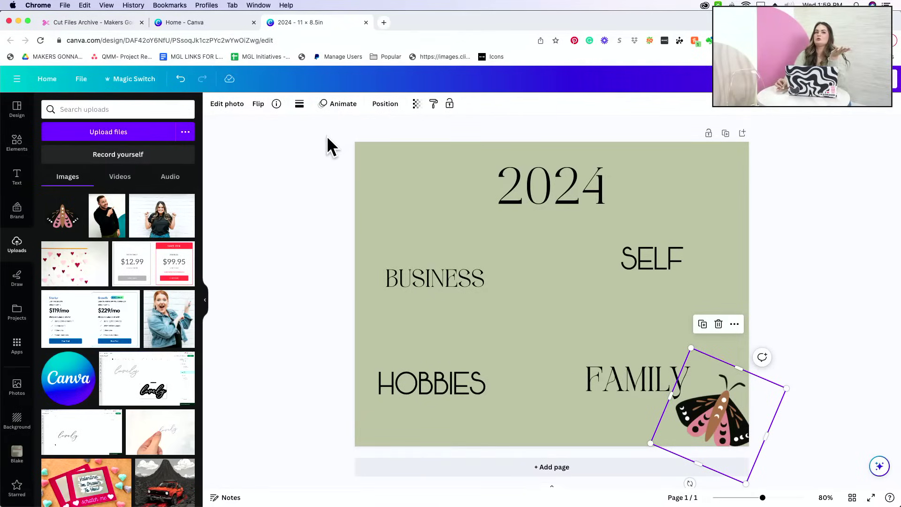
# Go back to the Makers Gonna Learn cut files and replace the Boho search with Craft.
pyautogui.click(83, 22)
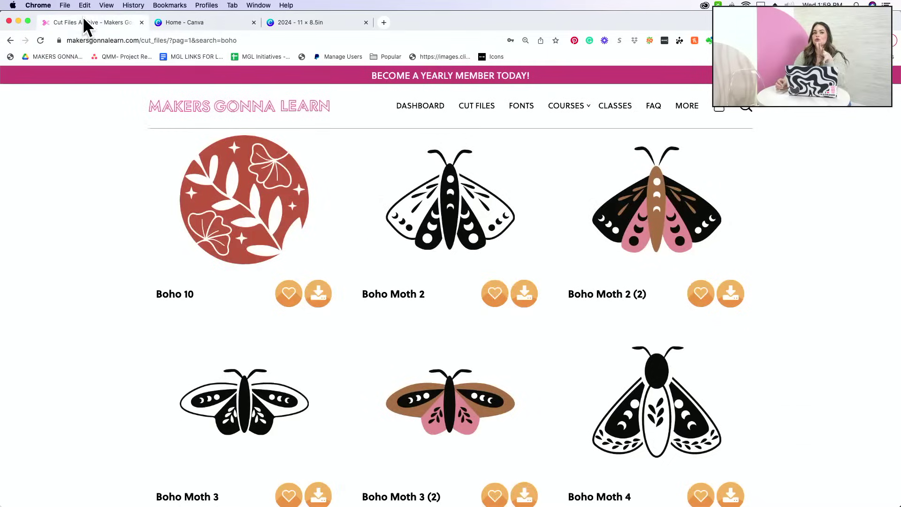
pyautogui.scroll(10, 491, 148)
pyautogui.scroll(-1, 635, 136)
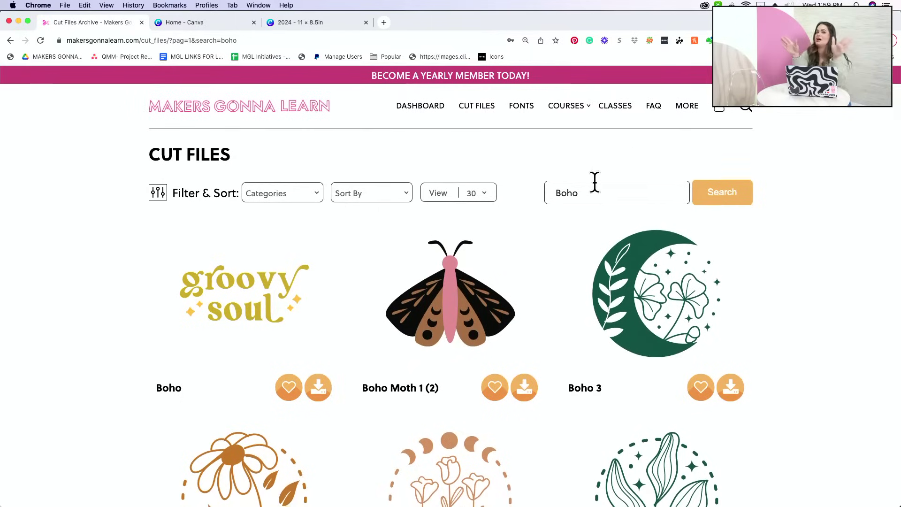
pyautogui.click(597, 191)
pyautogui.click(597, 191)
pyautogui.moveTo(597, 192); pyautogui.dragTo(550, 170)
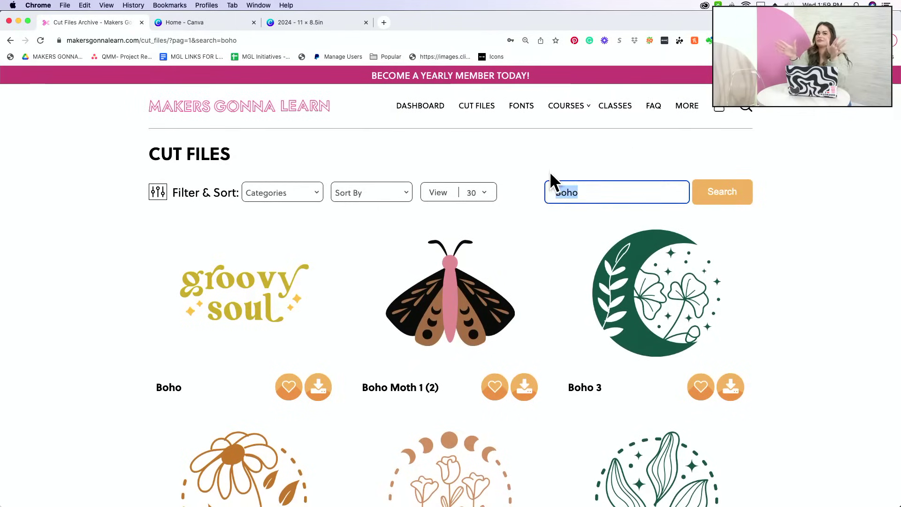
pyautogui.write('Craft')
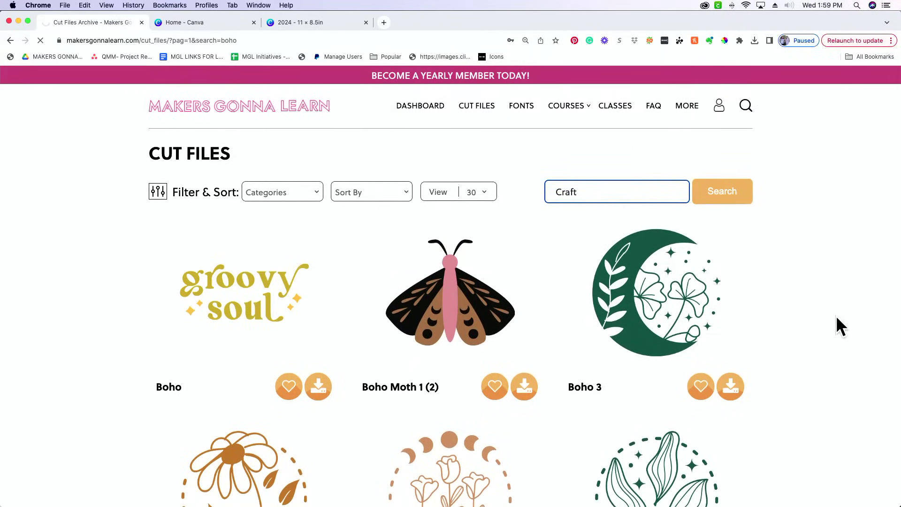
# Find She Believed She Could Craft So She Did among the Craft cut files, download and extract it, and open its folder.
pyautogui.scroll(-4, 837, 317)
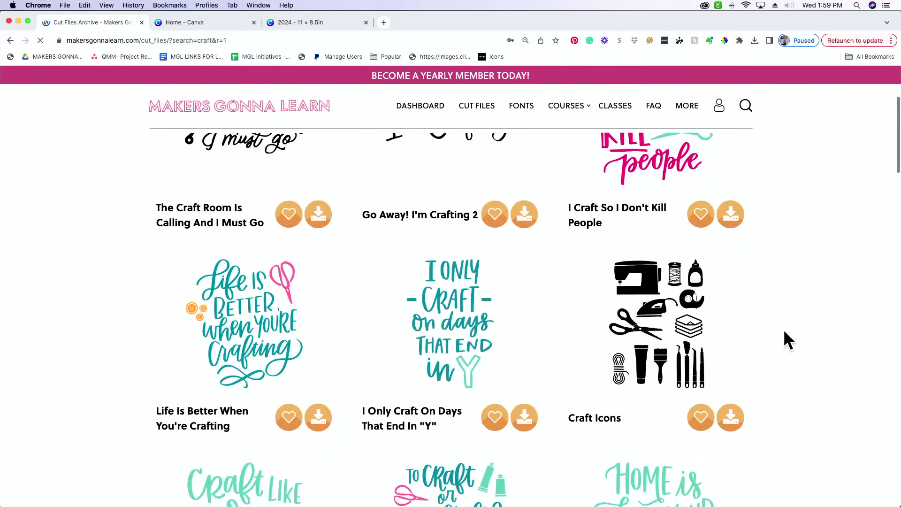
pyautogui.scroll(-5, 399, 385)
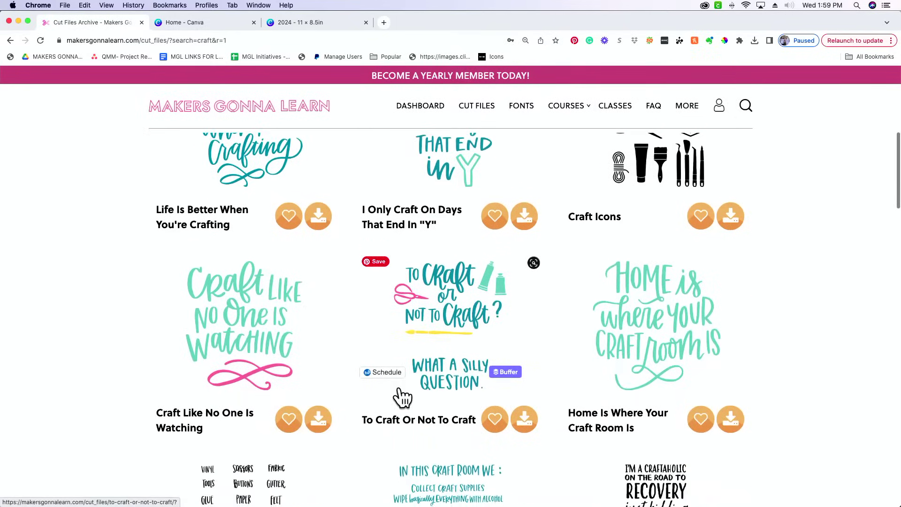
pyautogui.scroll(-6, 400, 398)
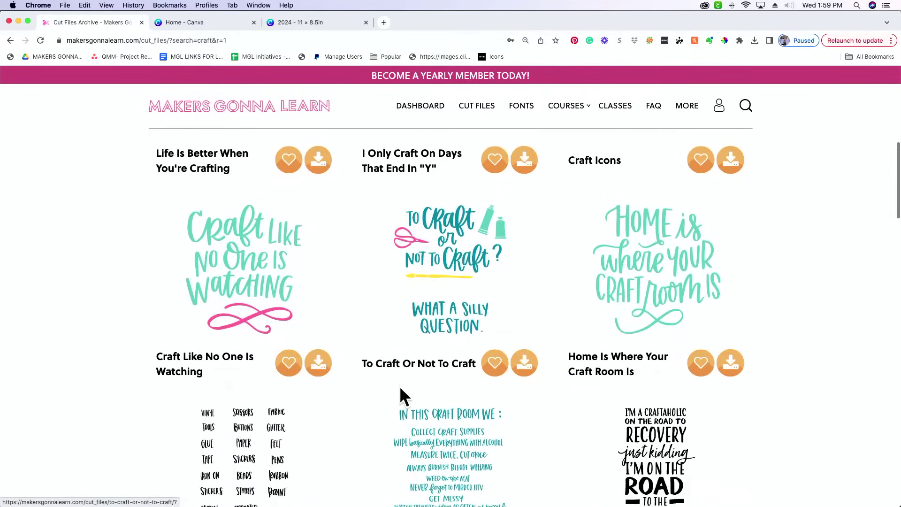
pyautogui.scroll(-5, 412, 379)
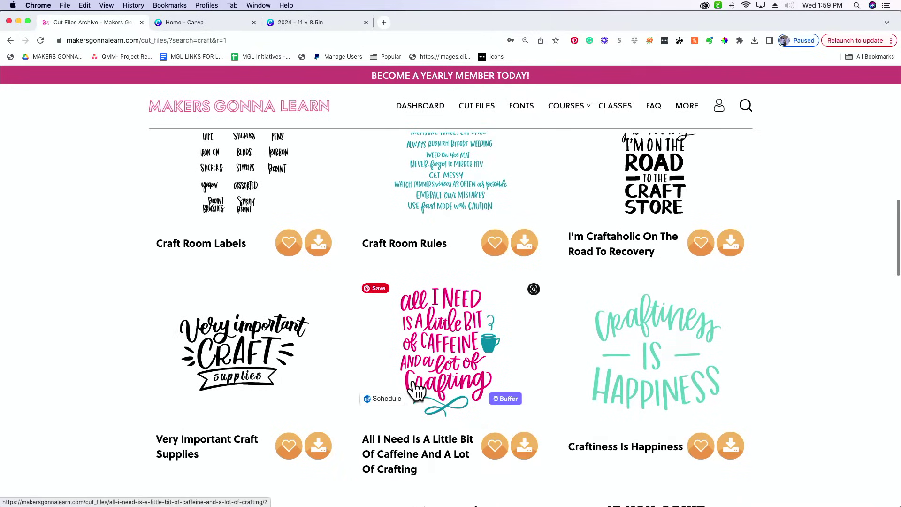
pyautogui.scroll(-1, 414, 379)
pyautogui.scroll(1, 503, 288)
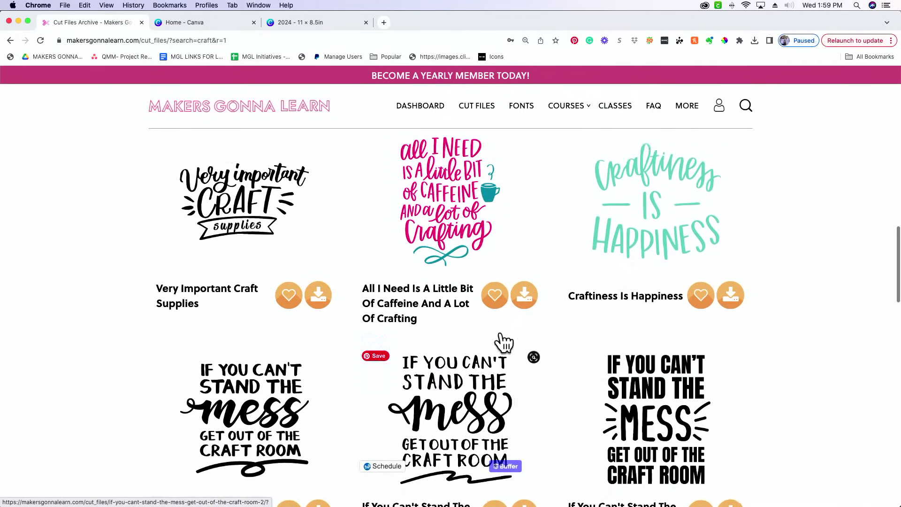
pyautogui.scroll(-10, 787, 265)
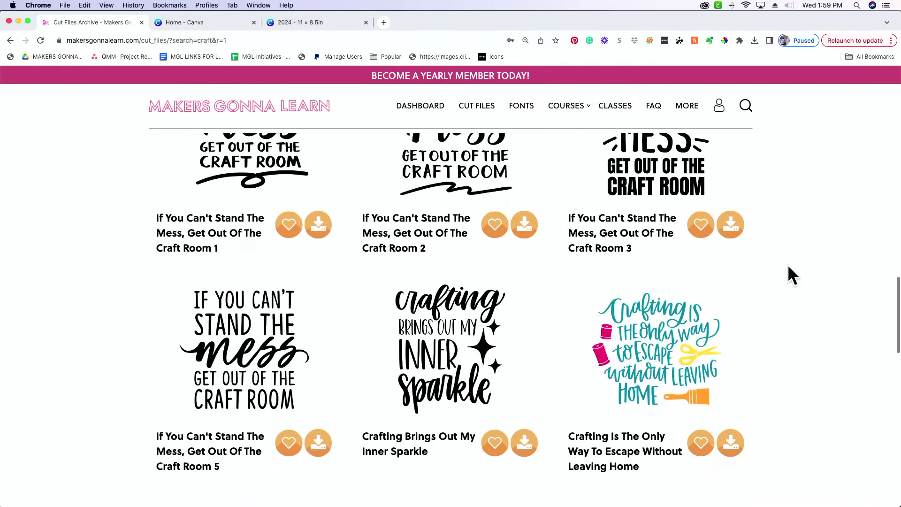
pyautogui.scroll(-4, 728, 324)
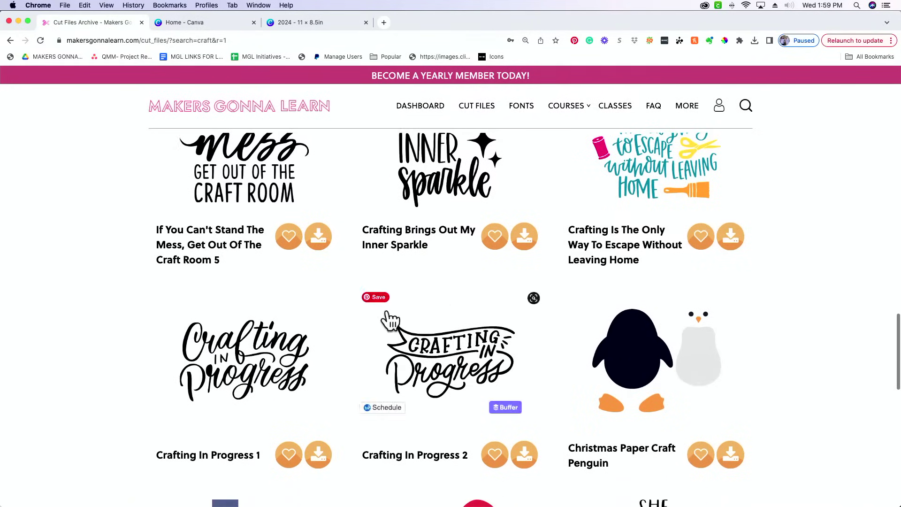
pyautogui.scroll(-4, 728, 321)
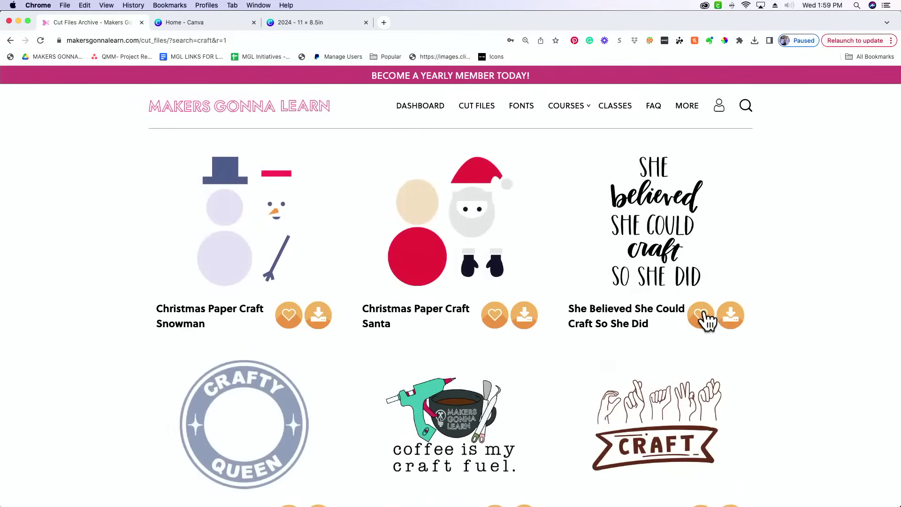
pyautogui.click(733, 317)
pyautogui.click(702, 60)
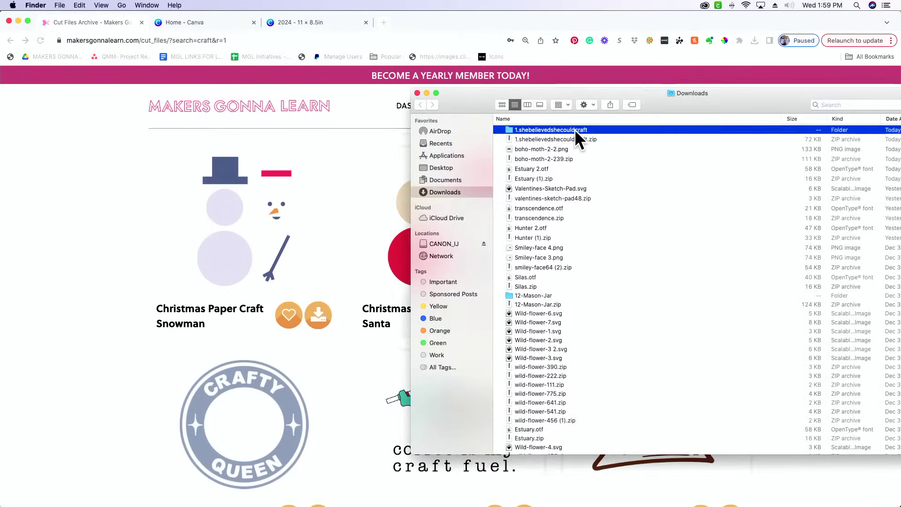
pyautogui.doubleClick(576, 131)
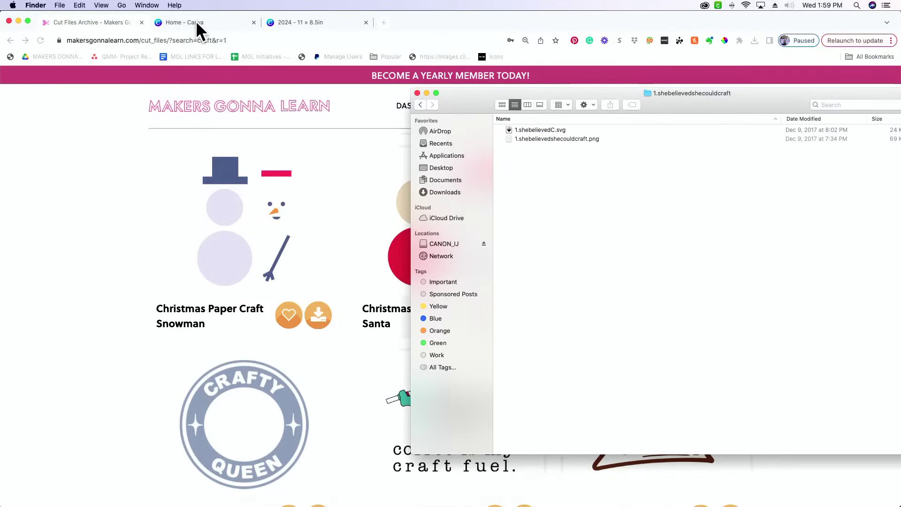
# Return to the 2024 design in Canva, upload 1.shebelievedshecouldcraft.png from its extracted folder and add it to the page.
pyautogui.click(289, 20)
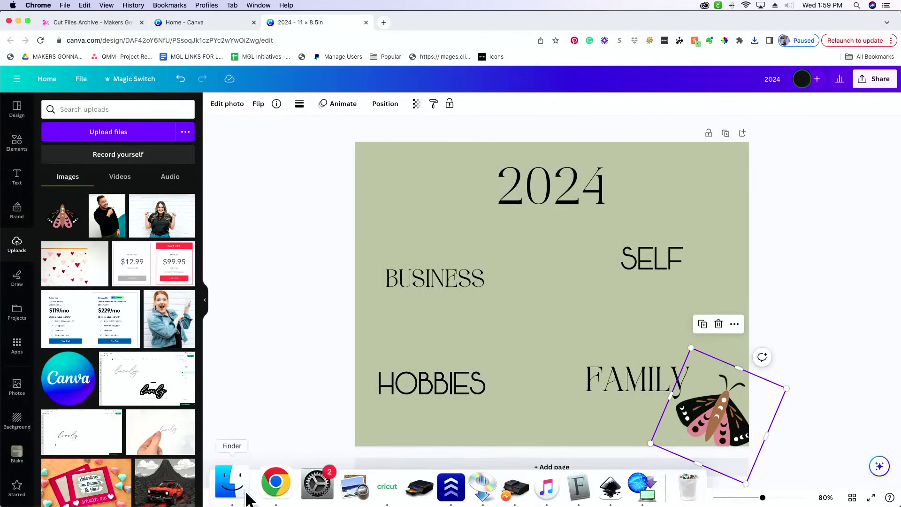
pyautogui.click(236, 491)
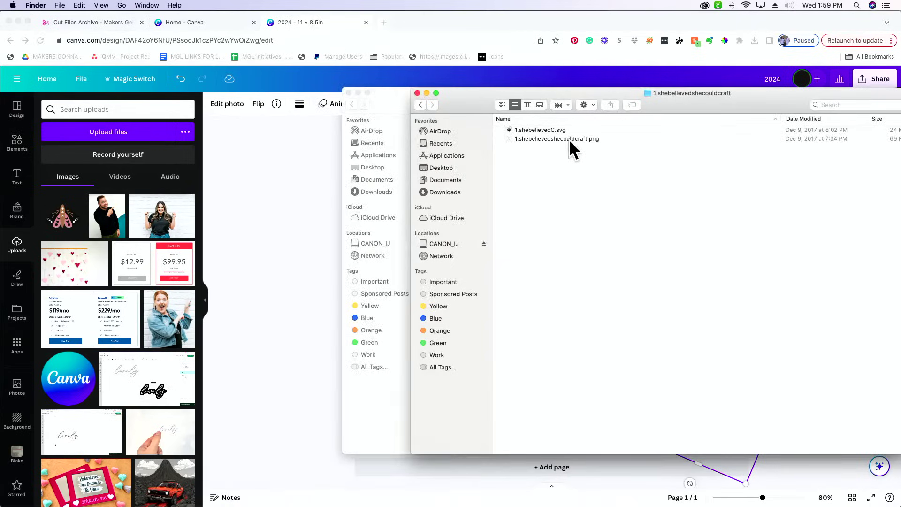
pyautogui.moveTo(568, 138); pyautogui.dragTo(128, 206)
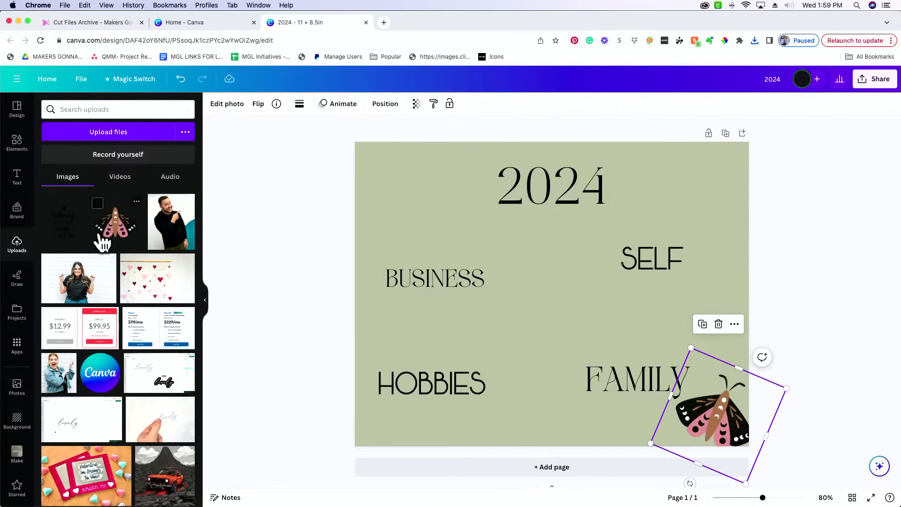
pyautogui.click(68, 238)
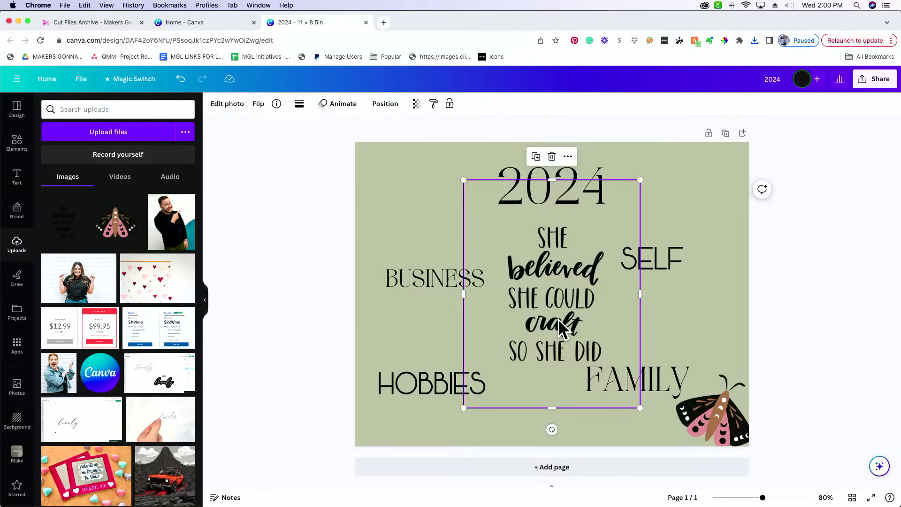
# Shrink the craft quote to about 3.08 in wide at the page's lower left and move HOBBIES aside toward the page centre.
pyautogui.moveTo(558, 319); pyautogui.dragTo(443, 378)
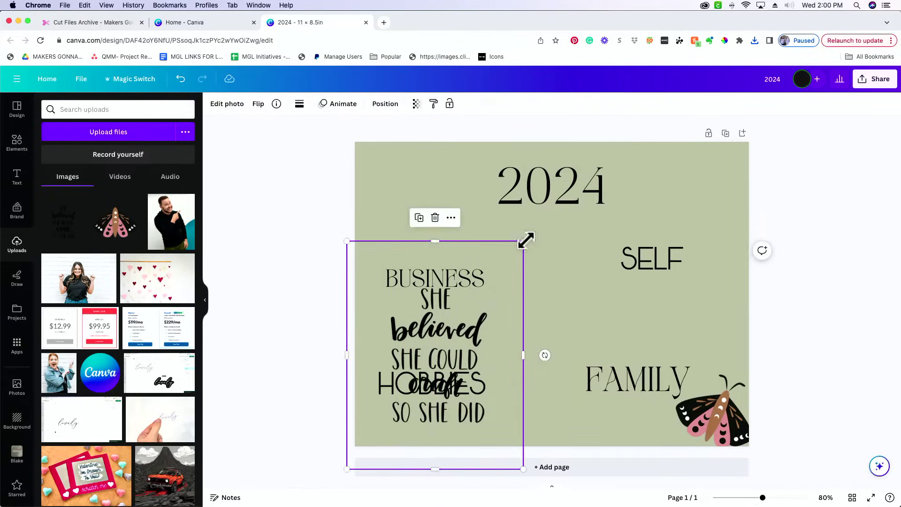
pyautogui.moveTo(524, 241); pyautogui.dragTo(441, 347)
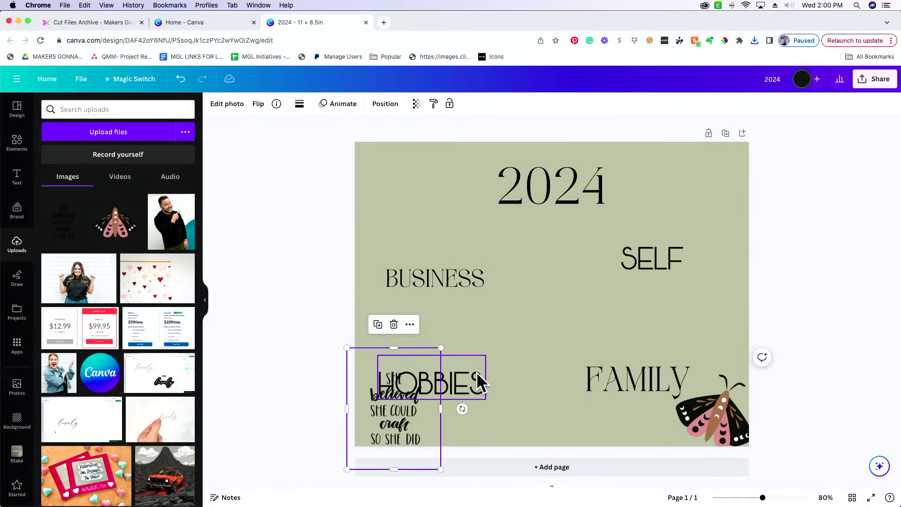
pyautogui.moveTo(477, 371); pyautogui.dragTo(493, 313)
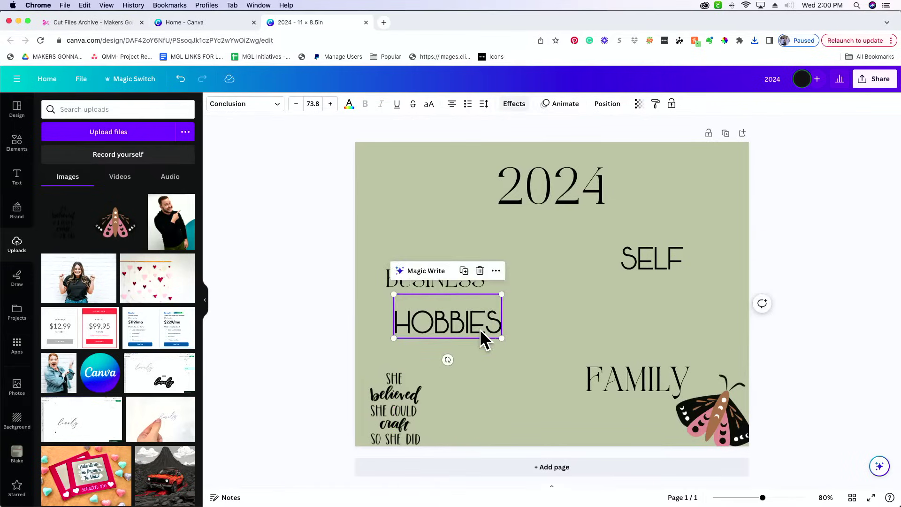
pyautogui.moveTo(395, 406); pyautogui.dragTo(396, 378)
pyautogui.moveTo(440, 317); pyautogui.dragTo(538, 323)
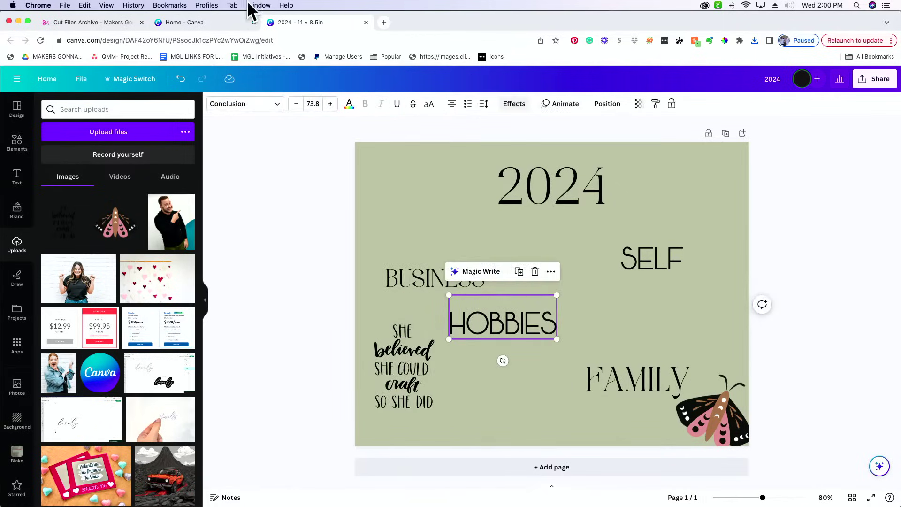
# Search Canva's graphics for washi tape.
pyautogui.click(194, 24)
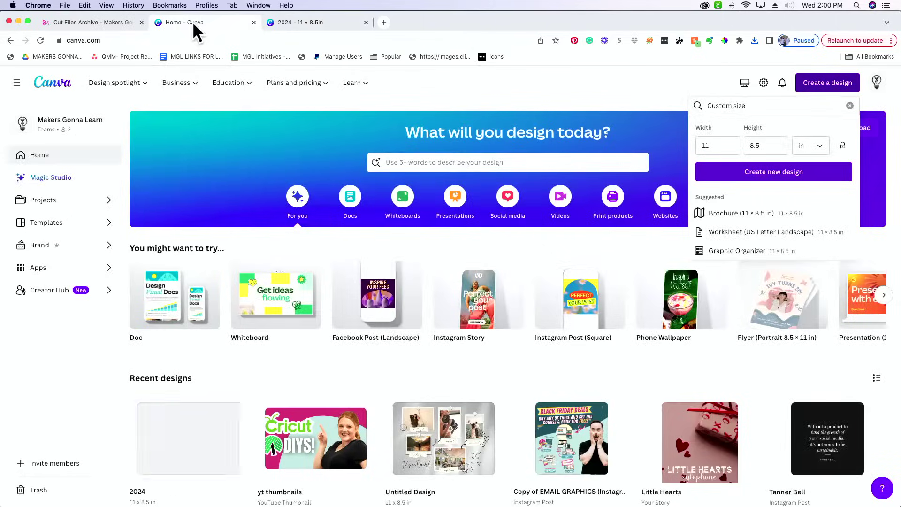
pyautogui.click(301, 24)
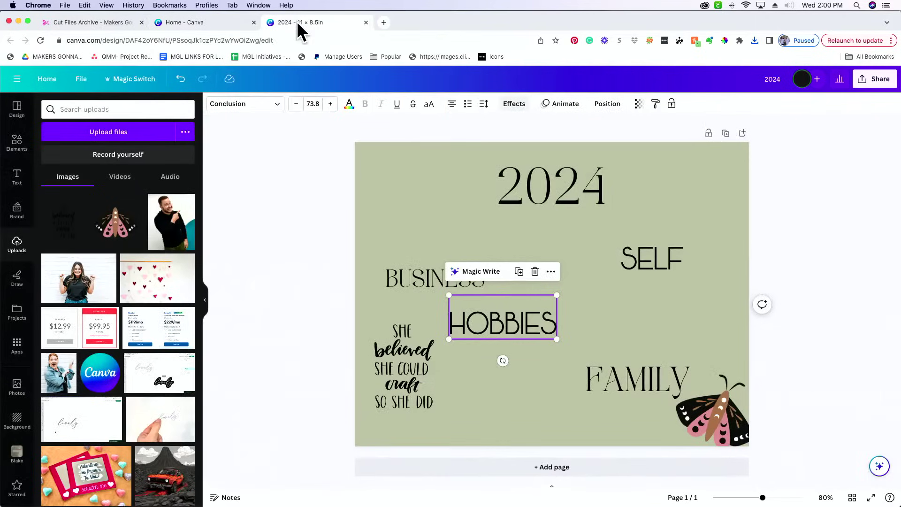
pyautogui.click(17, 143)
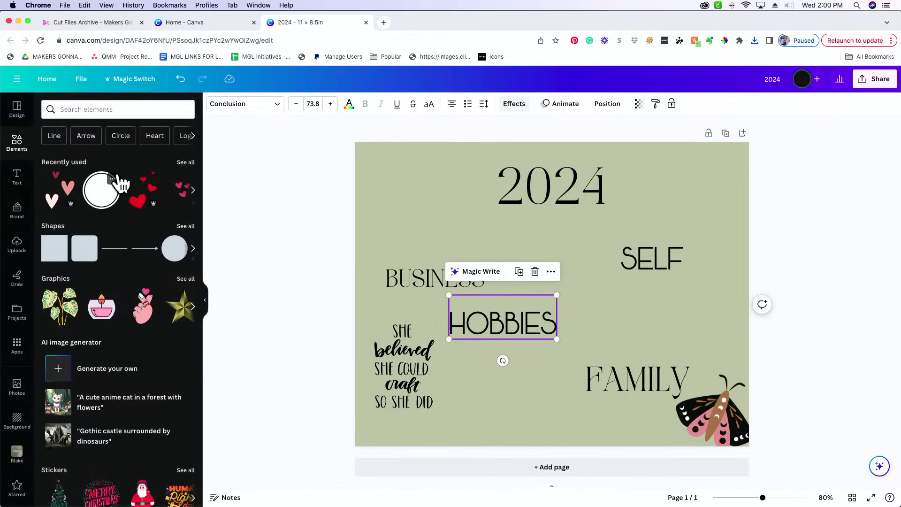
pyautogui.click(181, 280)
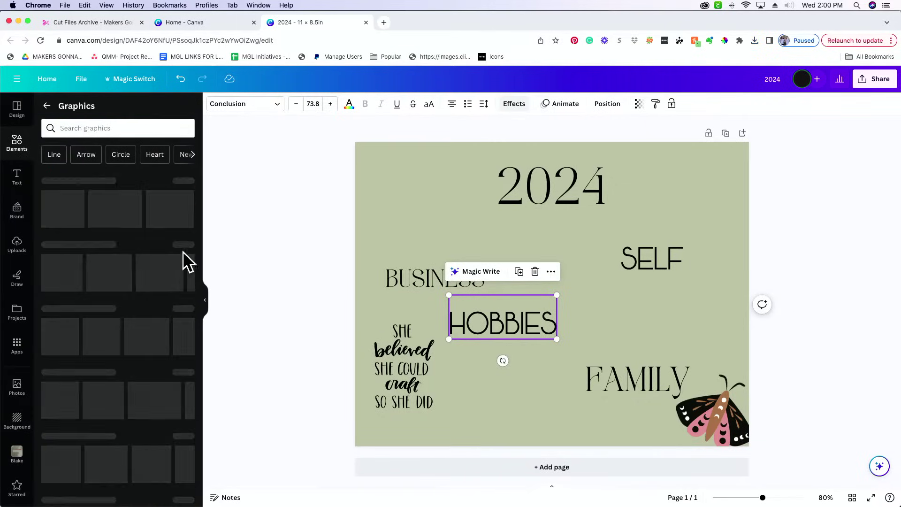
pyautogui.click(141, 129)
pyautogui.write('was')
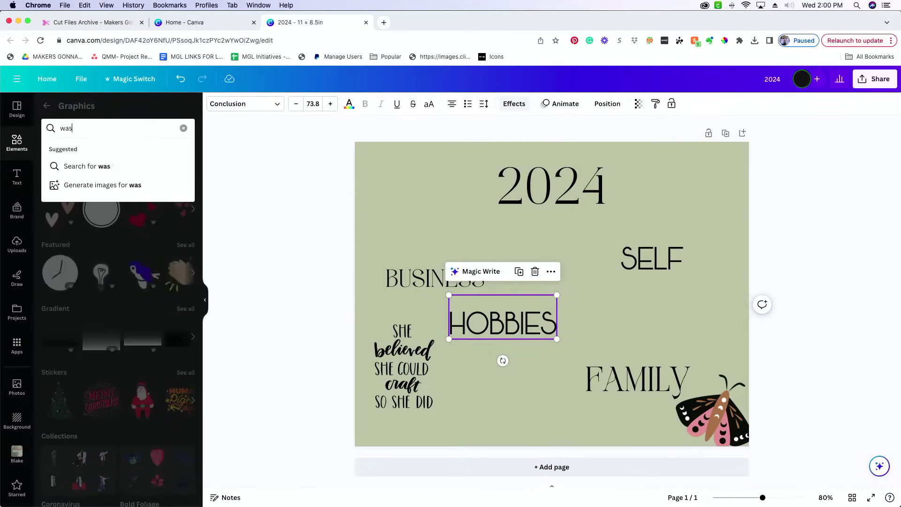
pyautogui.write('hi tape')
pyautogui.press('Return')
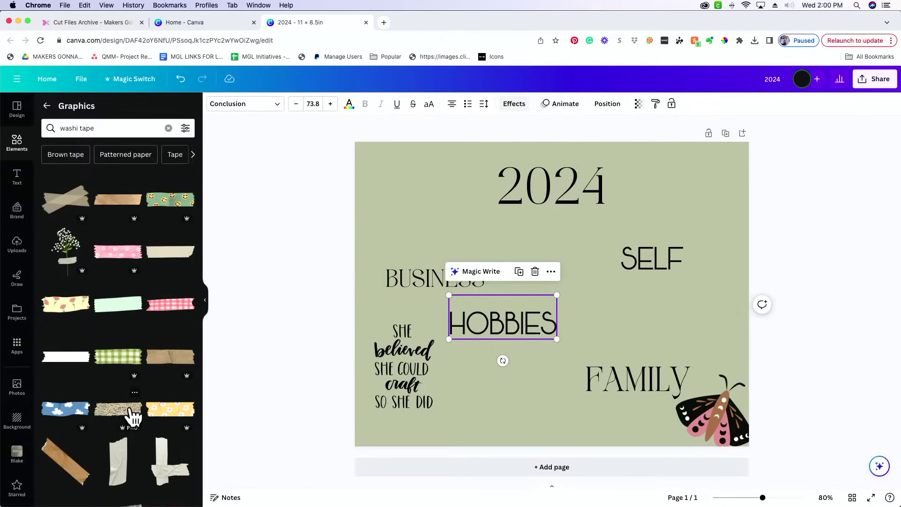
# Add the brown burlap tape, shrink it to under a third, and place HOBBIES on it at font size 53.7.
pyautogui.scroll(-3, 141, 399)
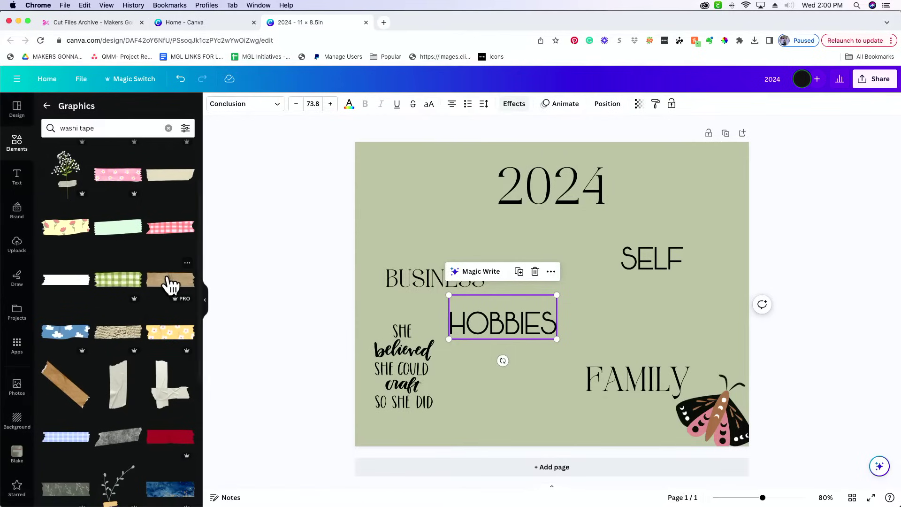
pyautogui.click(169, 281)
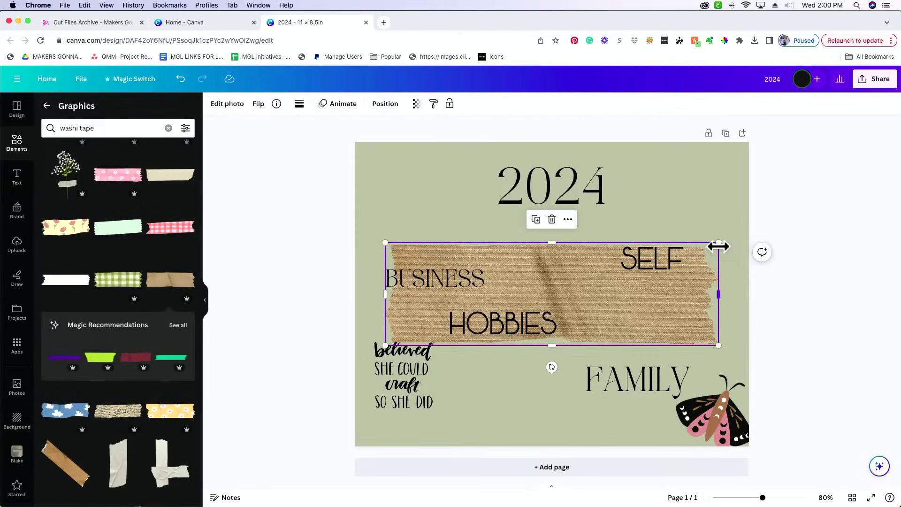
pyautogui.moveTo(719, 246); pyautogui.dragTo(491, 318)
pyautogui.moveTo(548, 324); pyautogui.dragTo(450, 334)
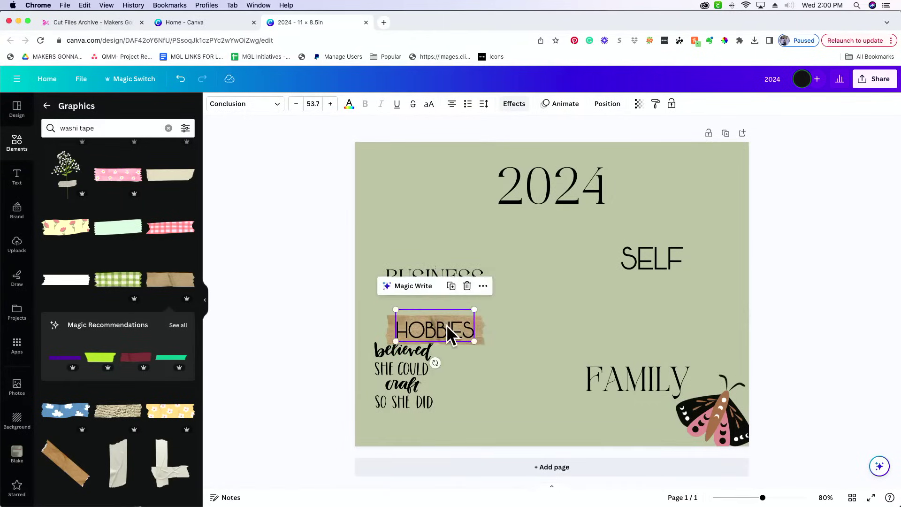
# Bring the craft quote to the top of the layer order and place it directly below the HOBBIES tape.
pyautogui.click(415, 380)
pyautogui.moveTo(379, 365); pyautogui.dragTo(393, 213)
pyautogui.click(385, 104)
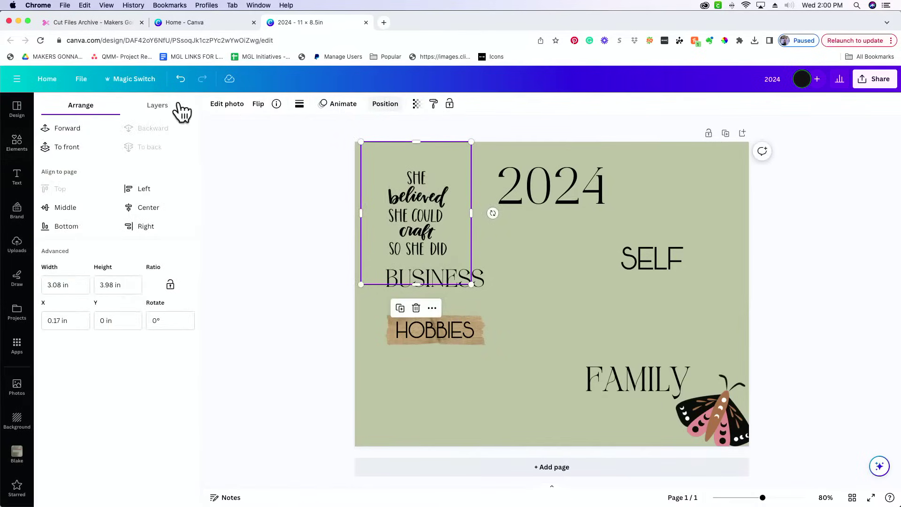
pyautogui.click(62, 151)
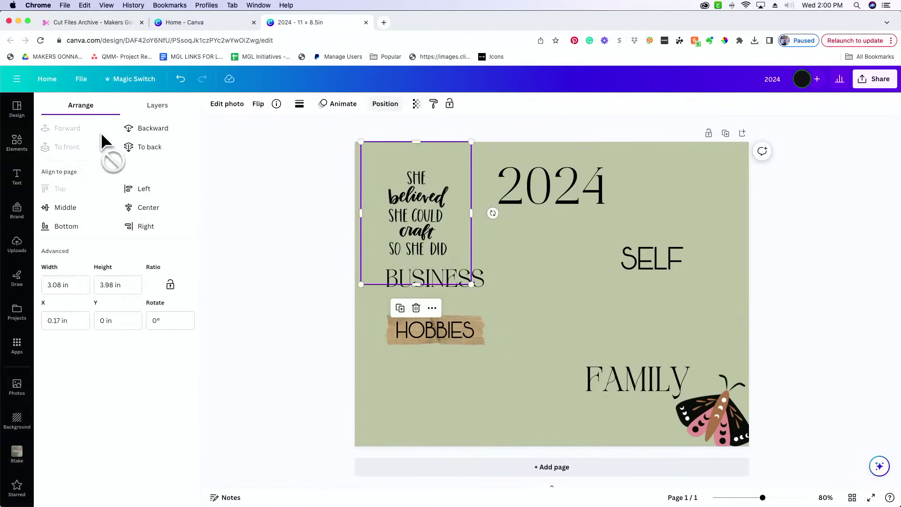
pyautogui.click(159, 106)
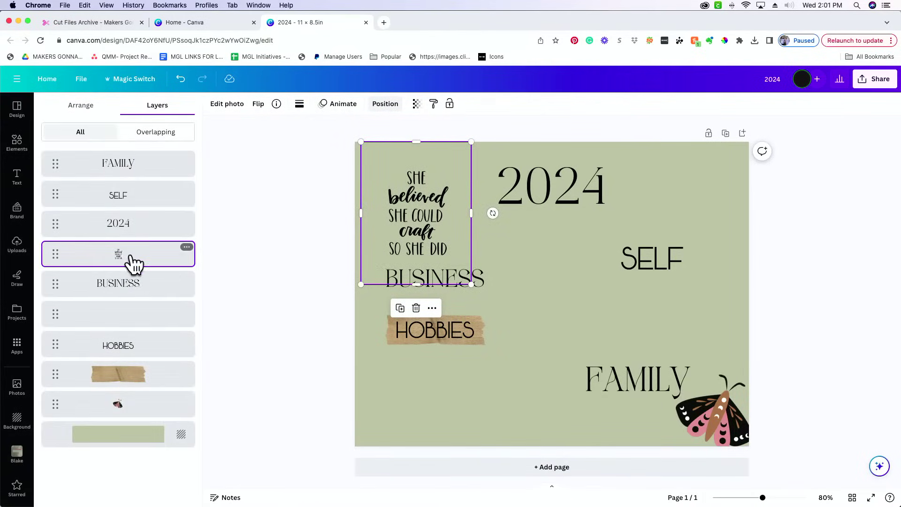
pyautogui.moveTo(134, 264); pyautogui.dragTo(137, 155)
pyautogui.moveTo(422, 214); pyautogui.dragTo(433, 383)
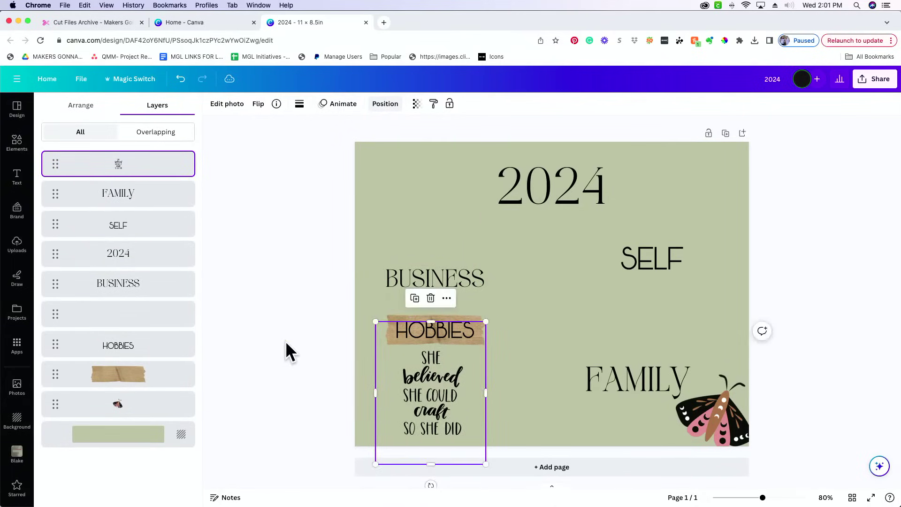
pyautogui.click(290, 341)
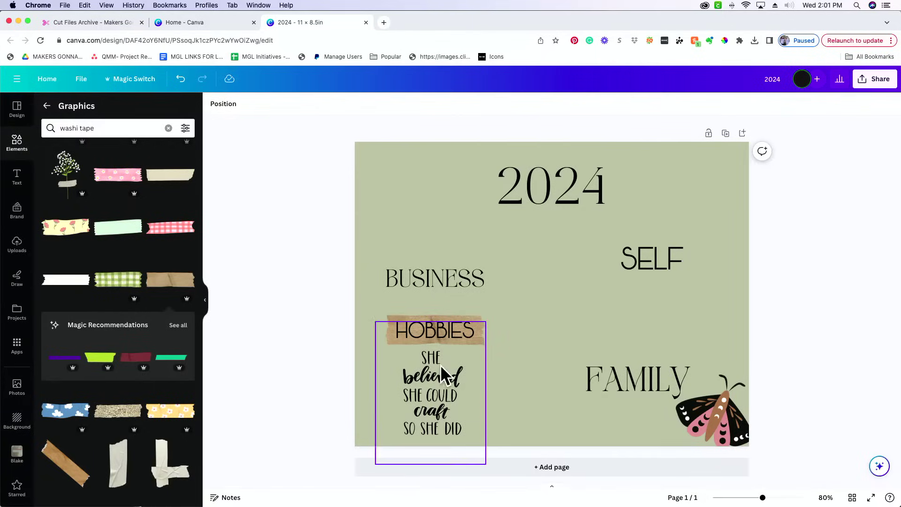
# Try the Latte filter on the moth and undo it.
pyautogui.click(726, 427)
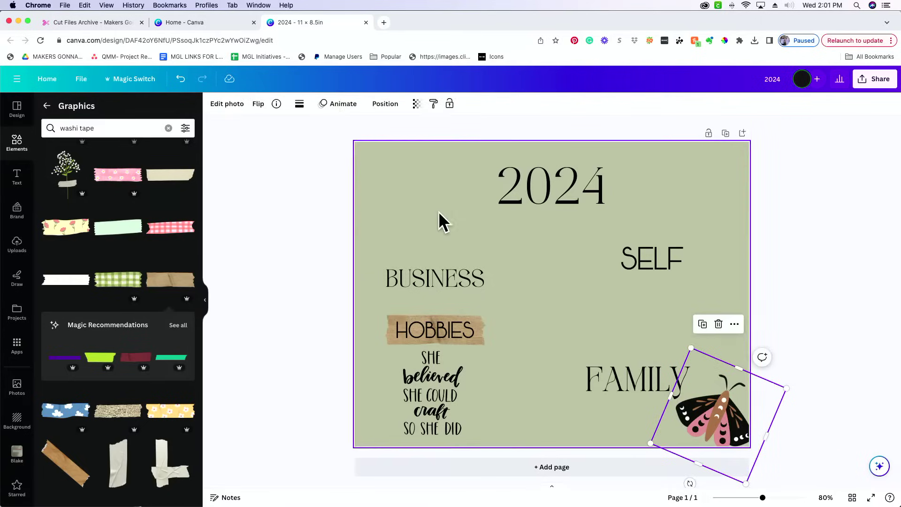
pyautogui.click(228, 106)
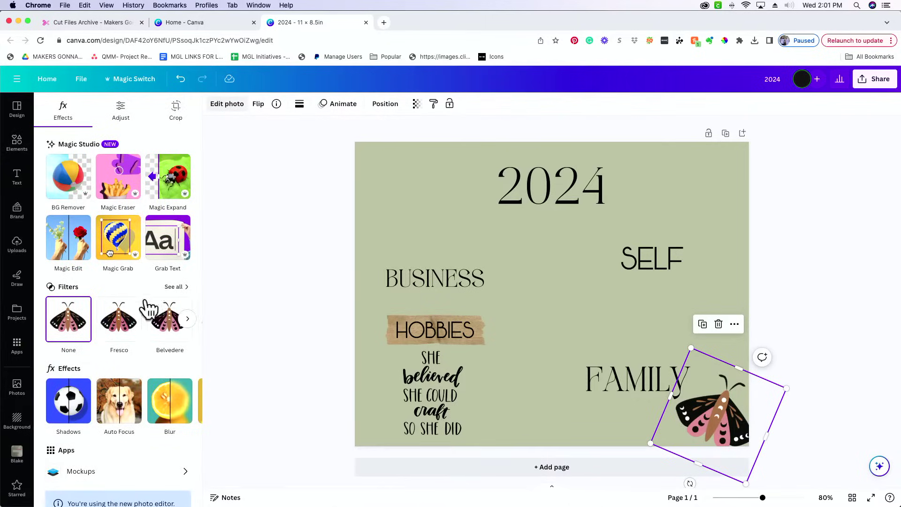
pyautogui.click(173, 286)
pyautogui.scroll(-2, 137, 364)
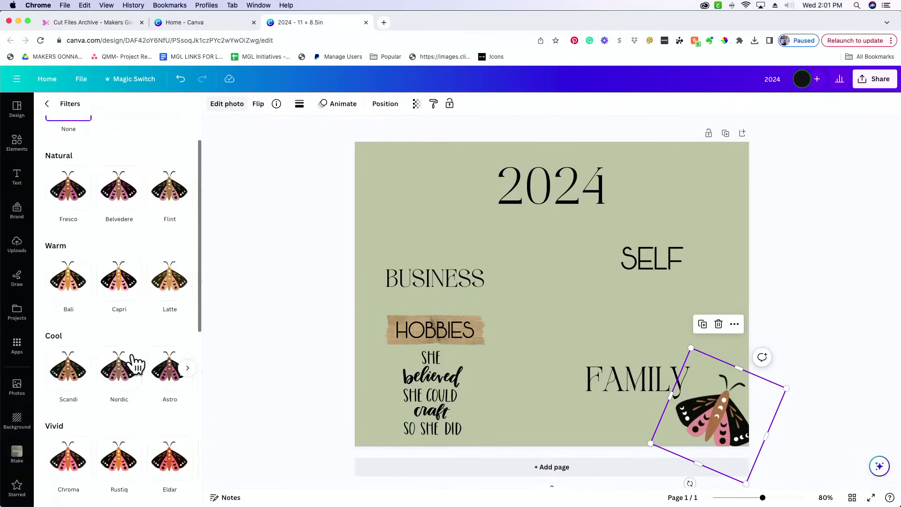
pyautogui.scroll(-1, 137, 363)
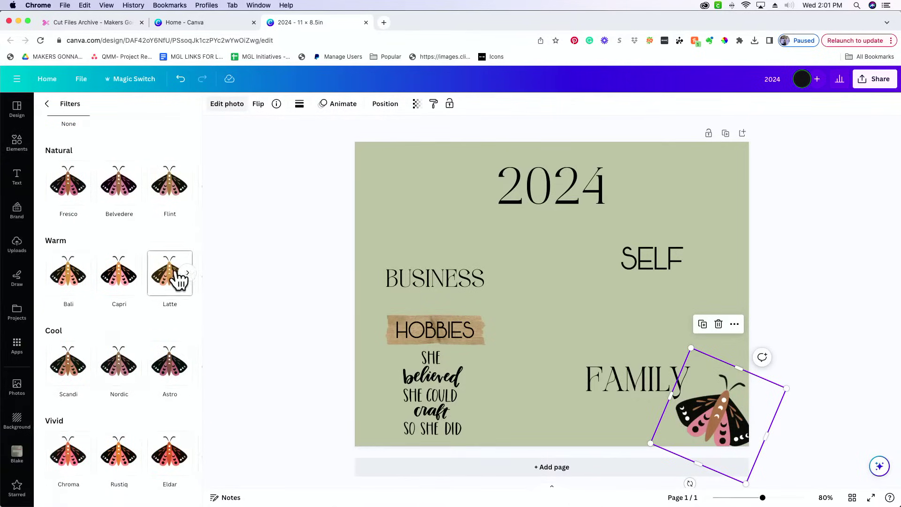
pyautogui.click(178, 281)
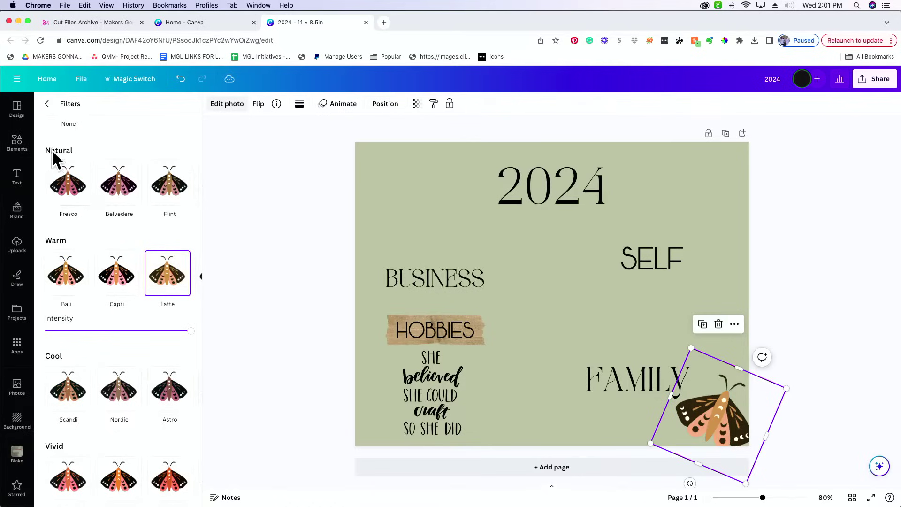
pyautogui.click(181, 80)
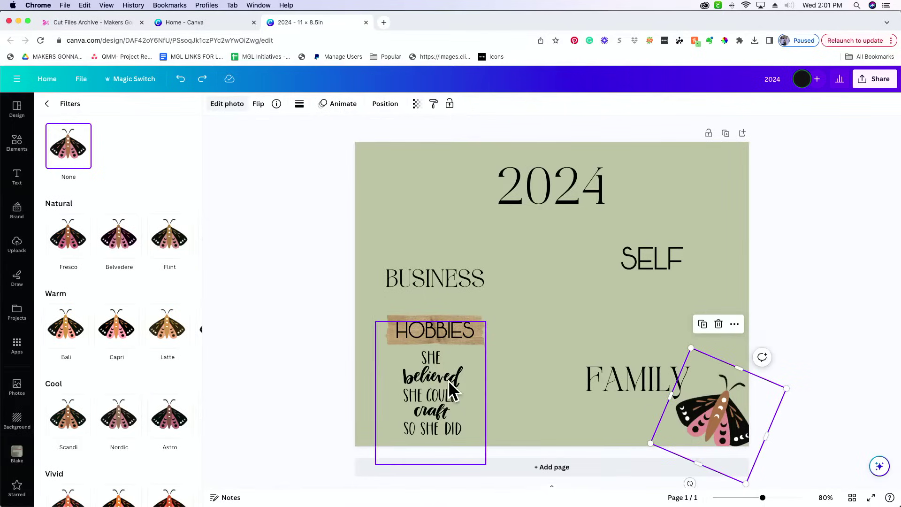
# Move the BUSINESS title down slightly, closer to the HOBBIES tape.
pyautogui.moveTo(441, 381)
pyautogui.mouseDown()
pyautogui.moveTo(410, 380)
pyautogui.moveTo(442, 381)
pyautogui.mouseUp()
pyautogui.moveTo(473, 283); pyautogui.dragTo(471, 292)
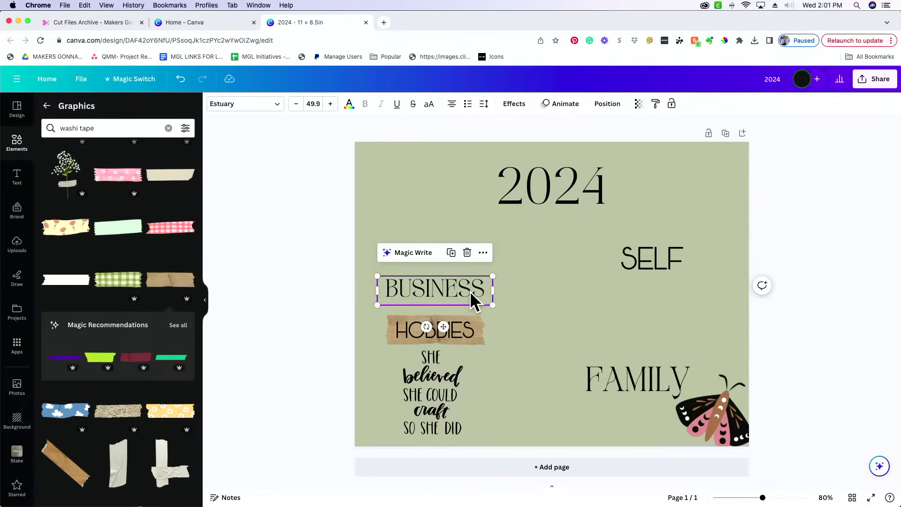
# Browse the shapes collection and search it for squiggle.
pyautogui.click(47, 105)
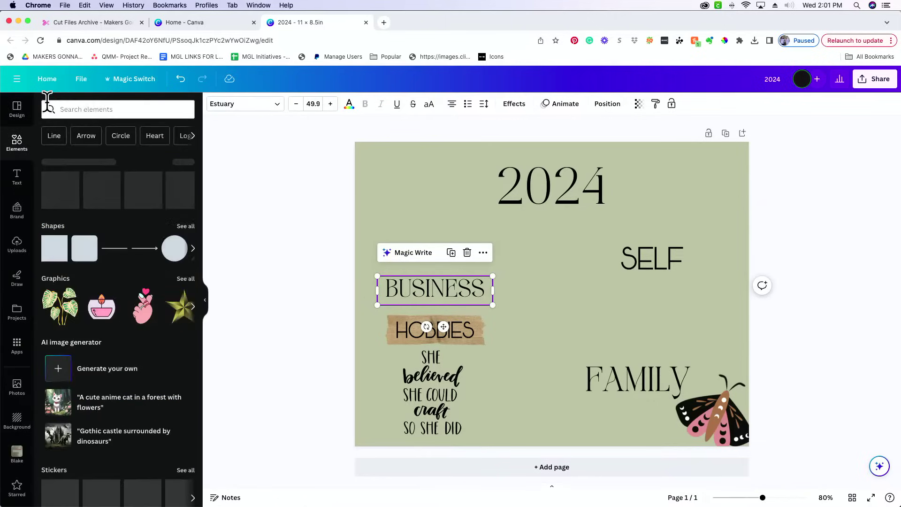
pyautogui.click(187, 227)
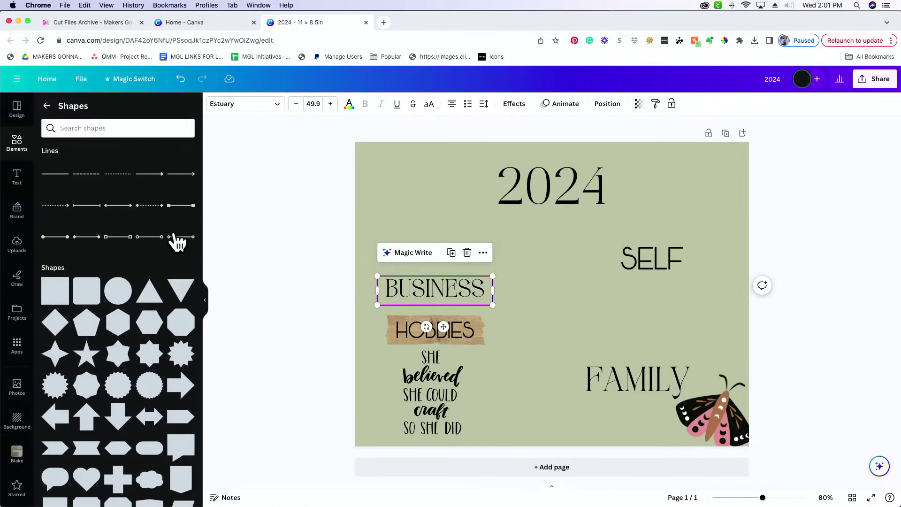
pyautogui.scroll(-3, 90, 322)
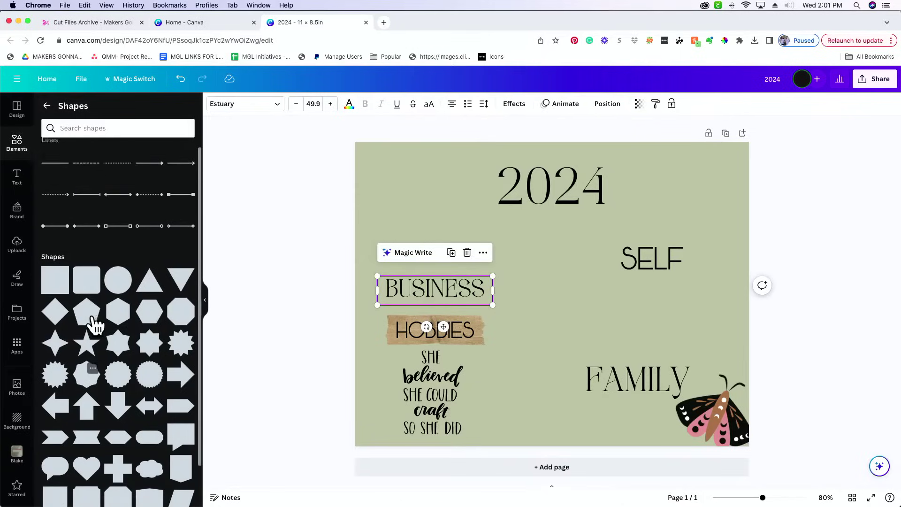
pyautogui.scroll(3, 93, 281)
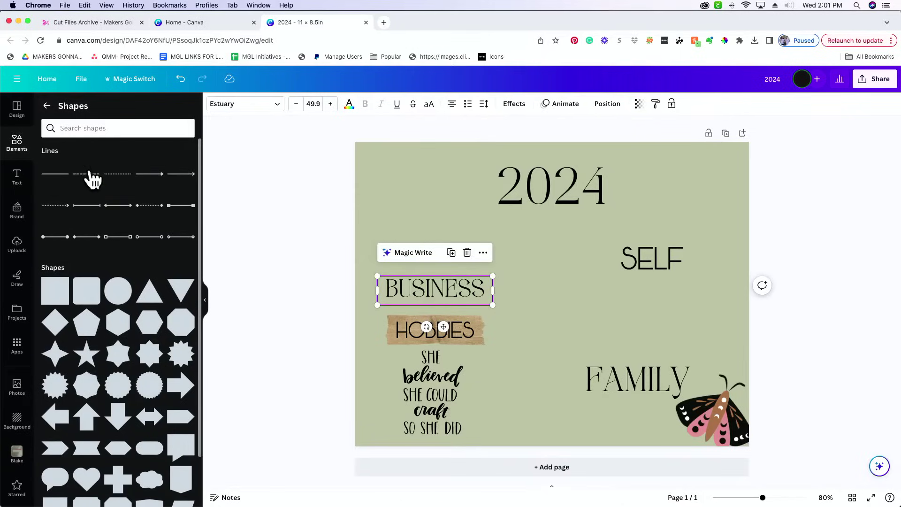
pyautogui.click(75, 132)
pyautogui.write('squiggle')
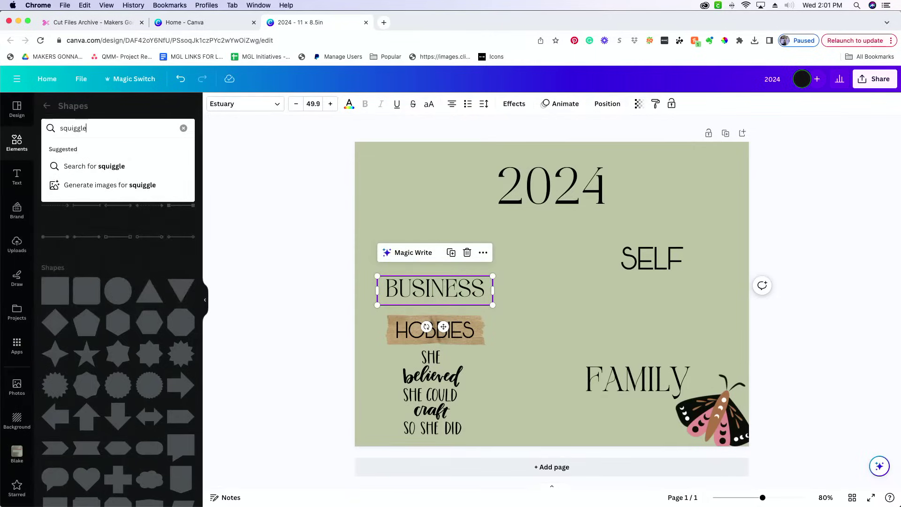
pyautogui.press('Return')
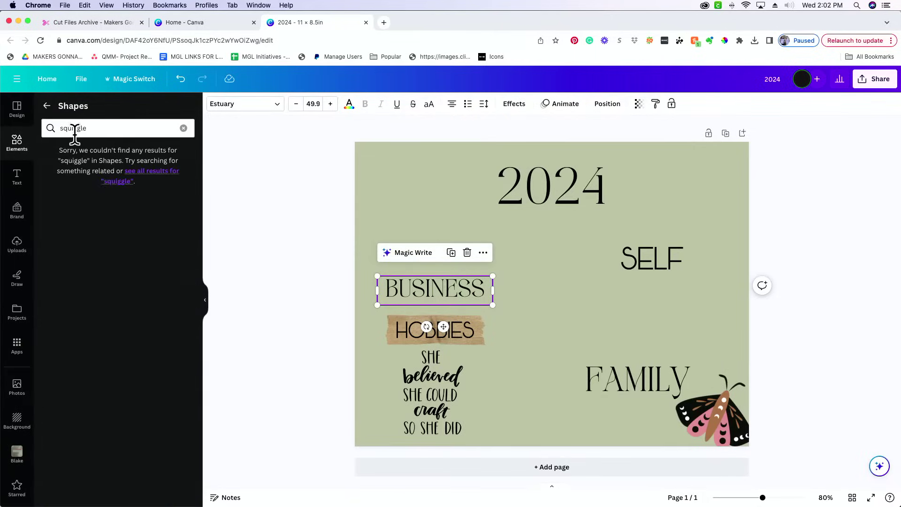
# Replace the search term in the shapes collection with wave and run the search.
pyautogui.click(94, 133)
pyautogui.press('BackSpace')
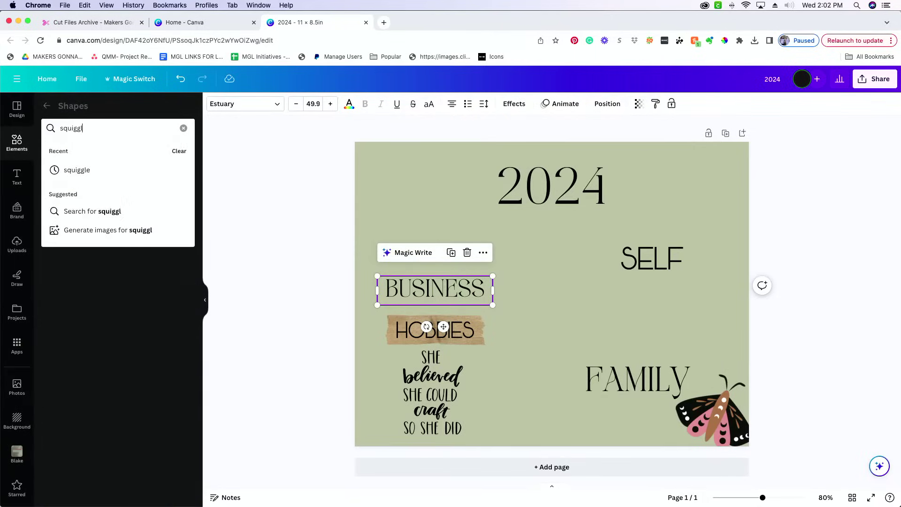
pyautogui.press('BackSpace')
pyautogui.press('BackSpace')
pyautogui.press('BackSpace')
pyautogui.write('wave')
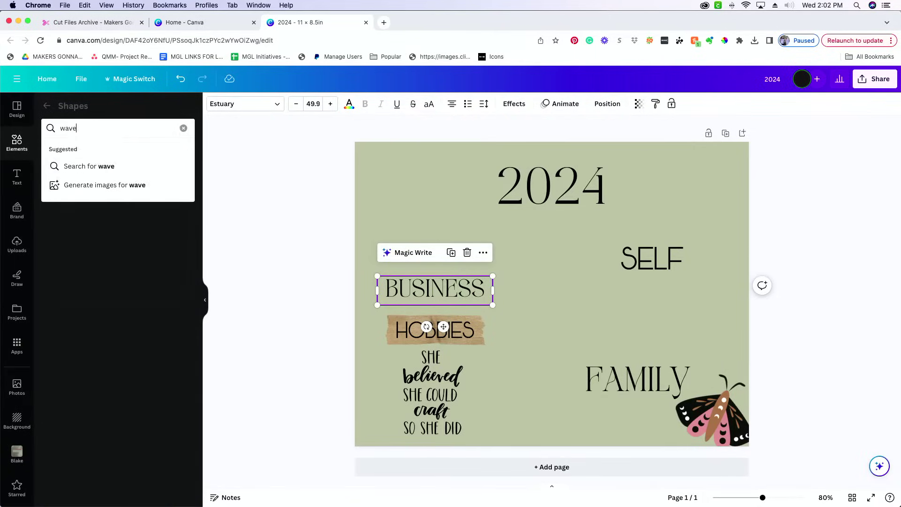
pyautogui.press('Return')
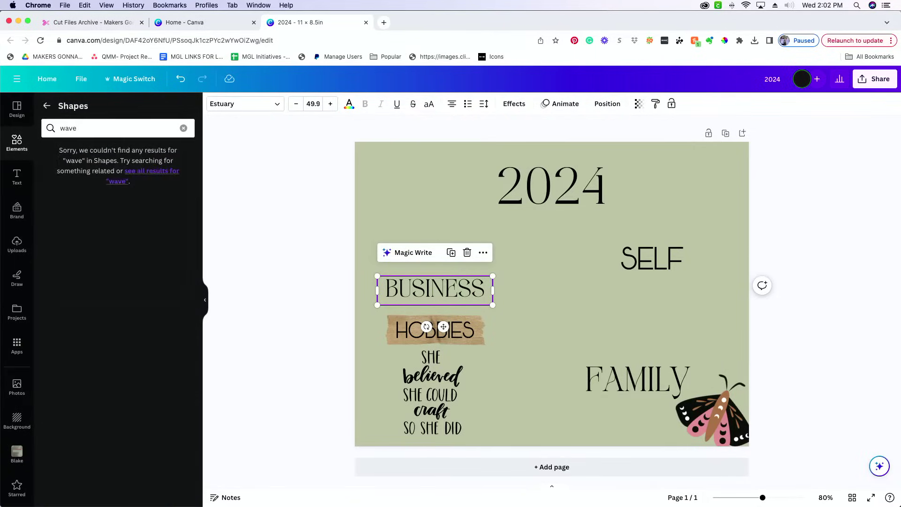
# Search the graphics collection for wave and browse the designs.
pyautogui.click(51, 107)
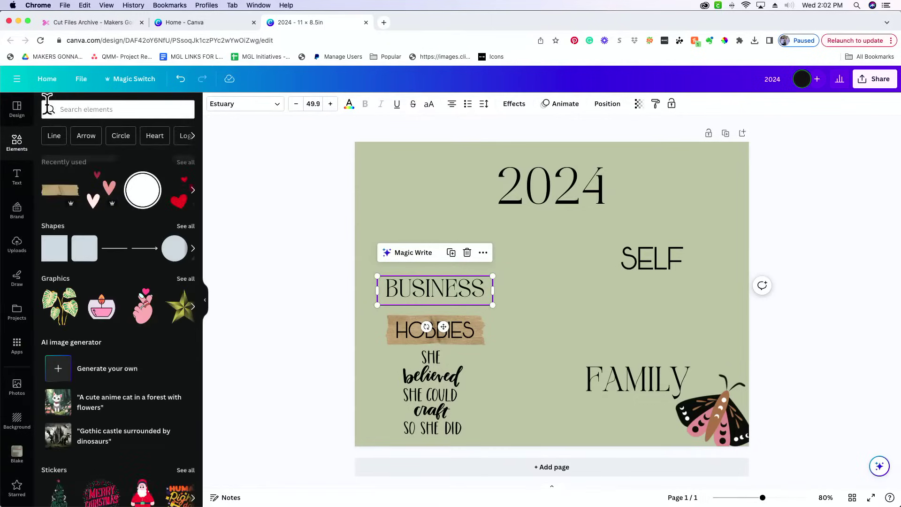
pyautogui.click(185, 279)
pyautogui.click(113, 129)
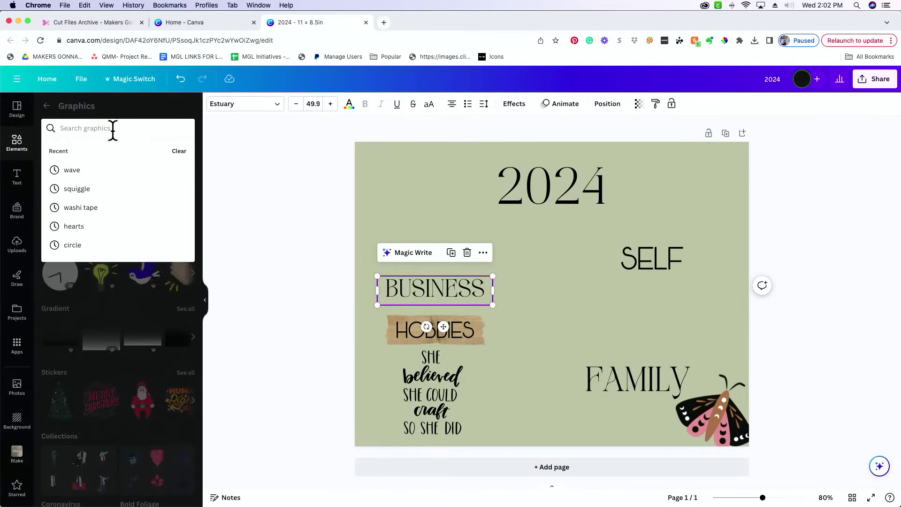
pyautogui.write('wave')
pyautogui.press('Return')
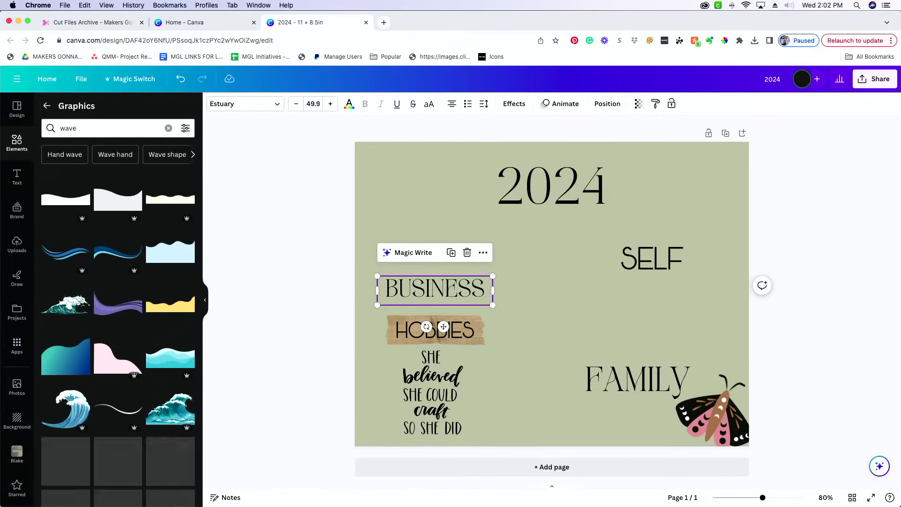
pyautogui.scroll(-4, 114, 362)
pyautogui.scroll(-10, 114, 361)
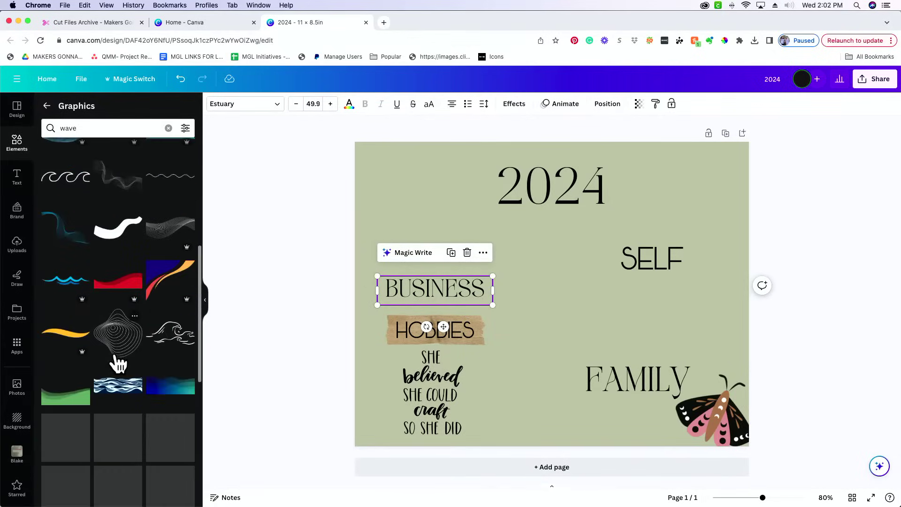
# Search the graphics for squiggle, add the pink blob and place it over the HOBBIES tape and craft quote.
pyautogui.click(102, 128)
pyautogui.moveTo(102, 128); pyautogui.dragTo(66, 128)
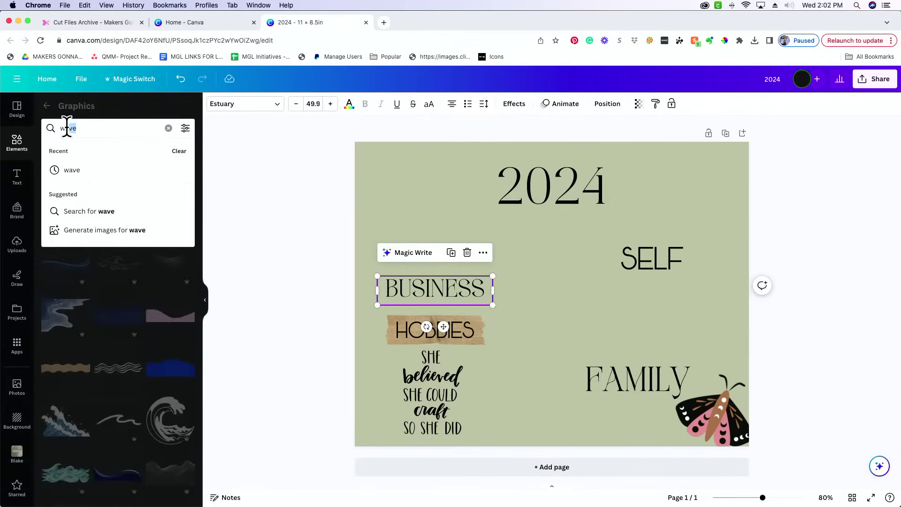
pyautogui.write('squiggle')
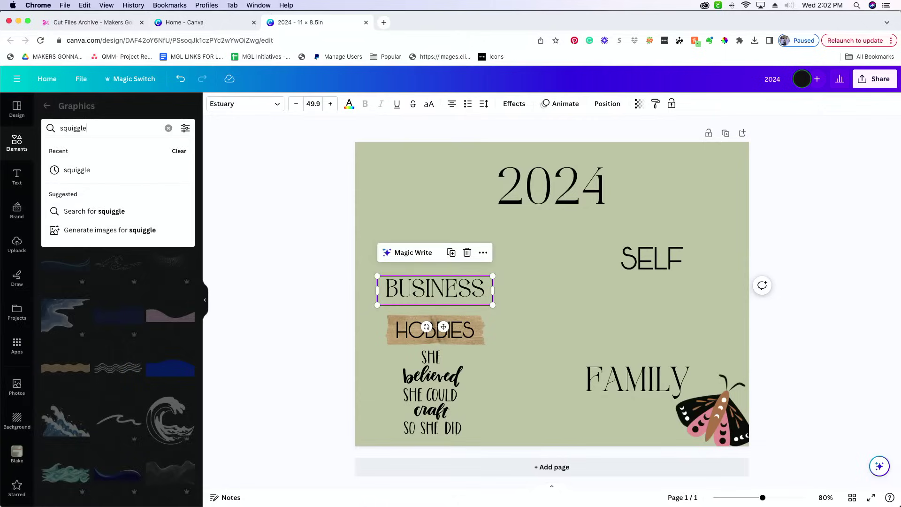
pyautogui.press('Return')
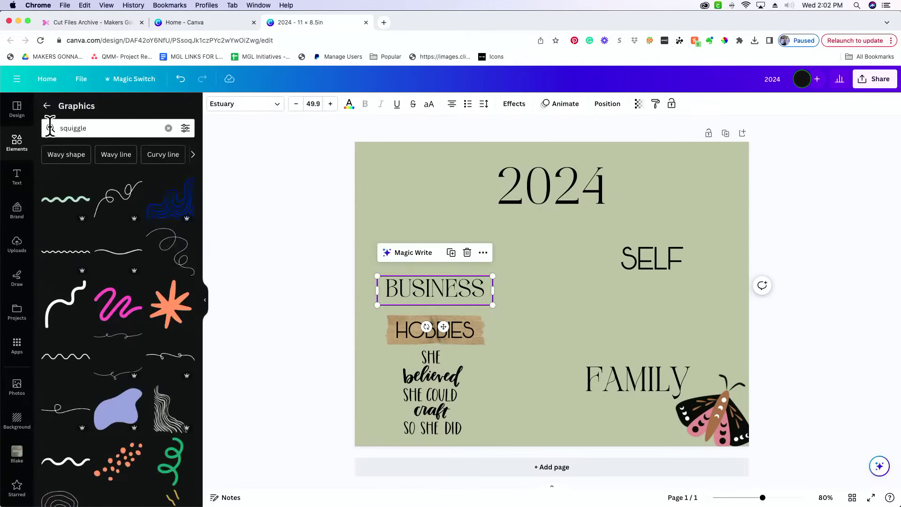
pyautogui.scroll(-5, 105, 311)
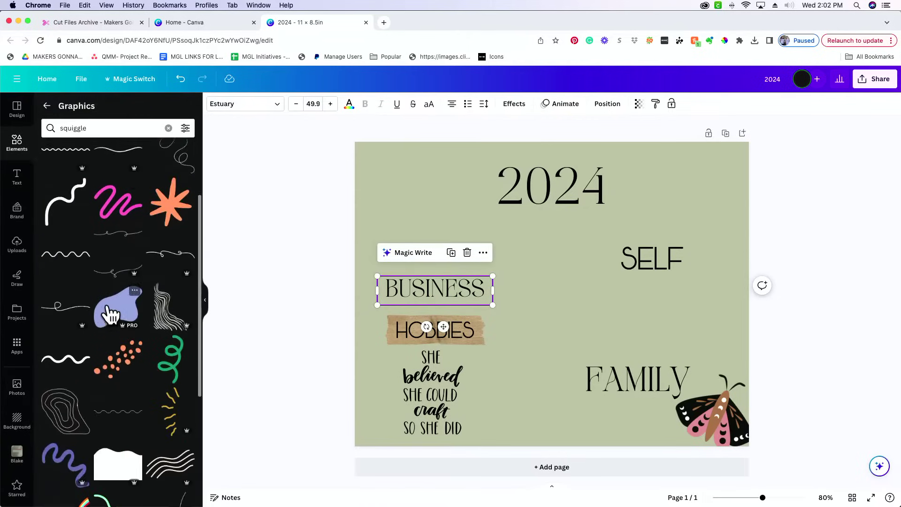
pyautogui.scroll(-2, 110, 315)
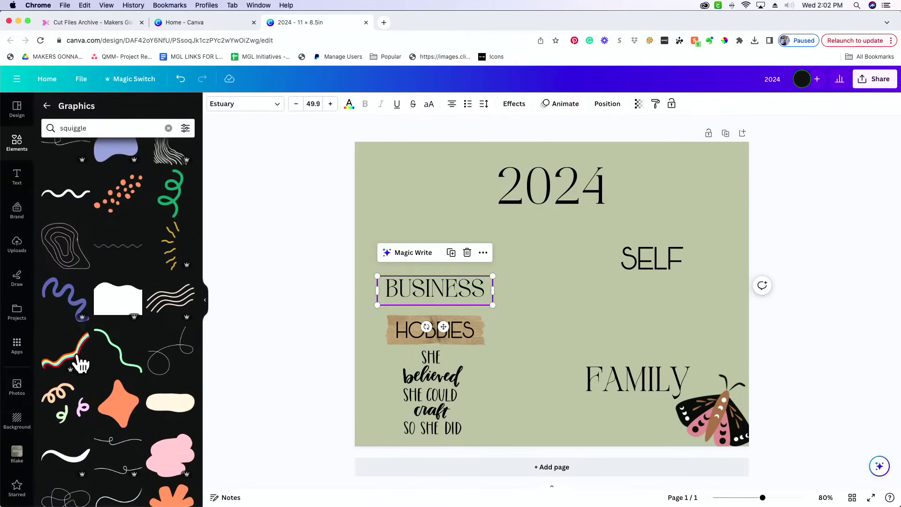
pyautogui.scroll(-4, 66, 372)
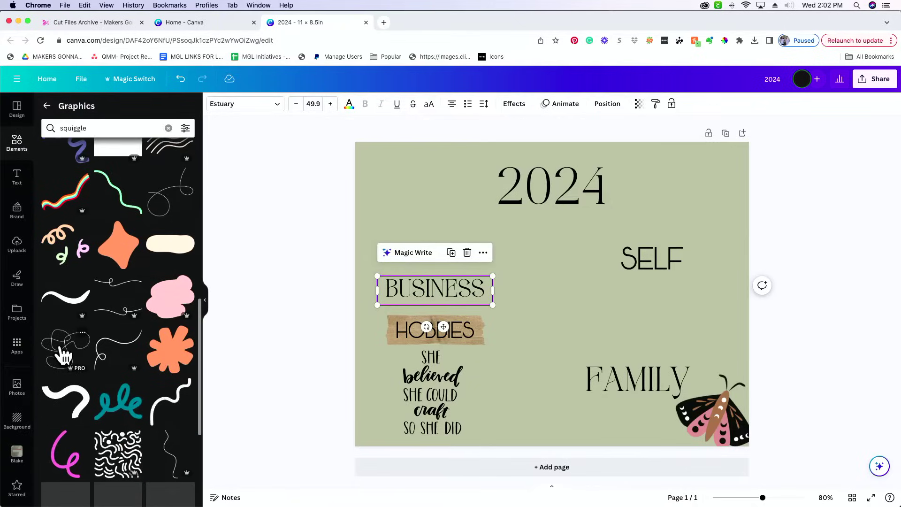
pyautogui.click(169, 301)
pyautogui.moveTo(619, 234); pyautogui.dragTo(632, 221)
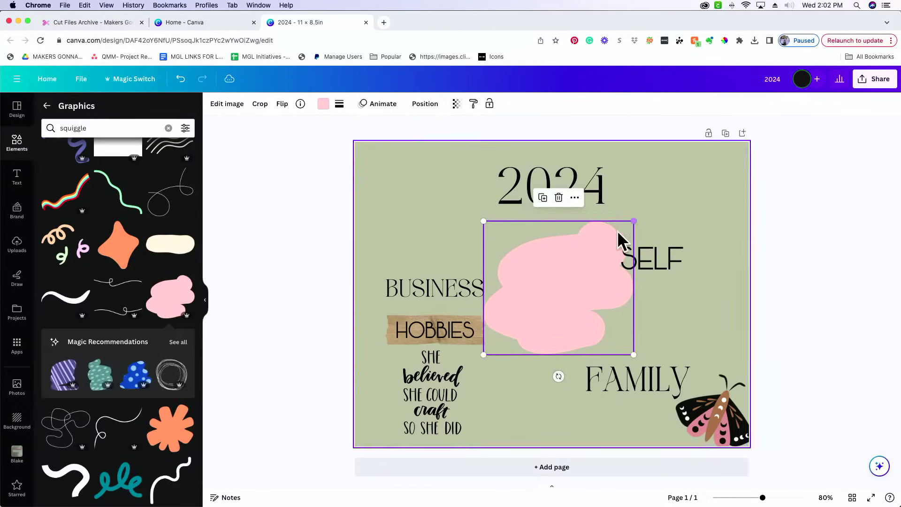
pyautogui.moveTo(571, 261); pyautogui.dragTo(435, 351)
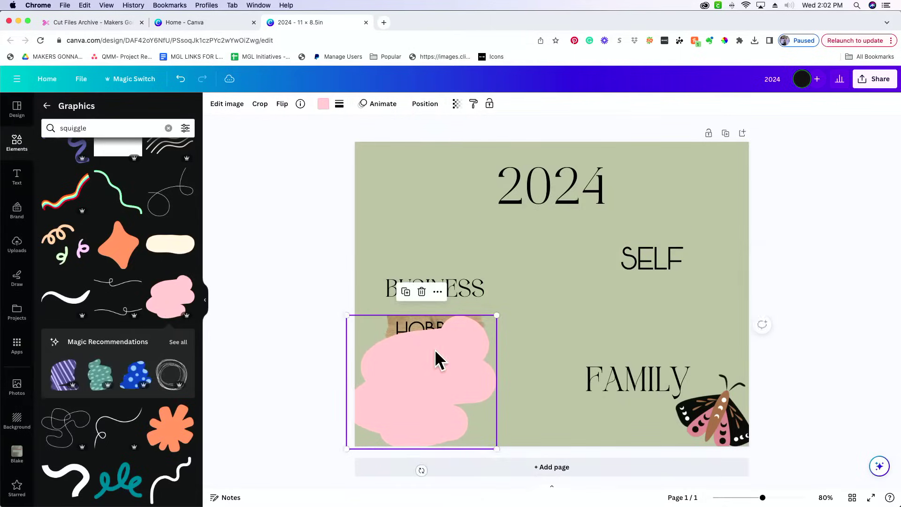
# Move the pink blob down the layer order to just above the background, behind the HOBBIES tape and quote.
pyautogui.click(424, 104)
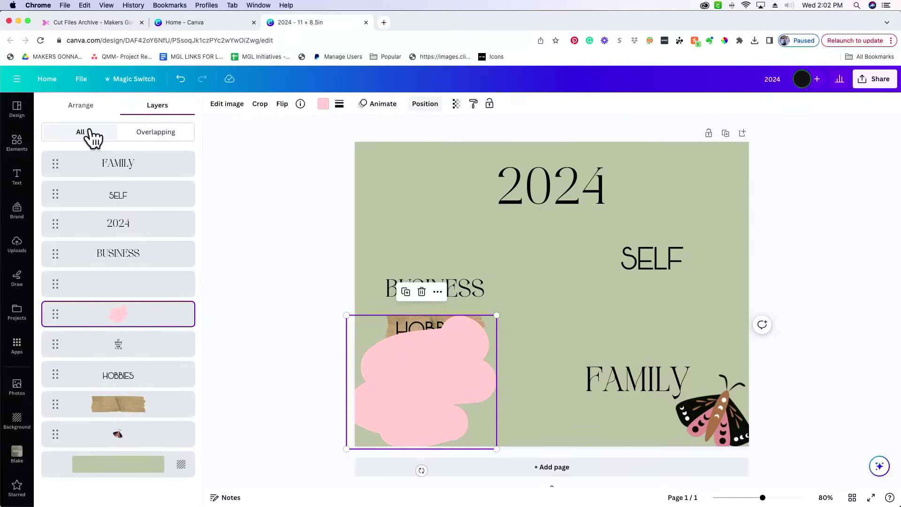
pyautogui.moveTo(121, 322); pyautogui.dragTo(139, 472)
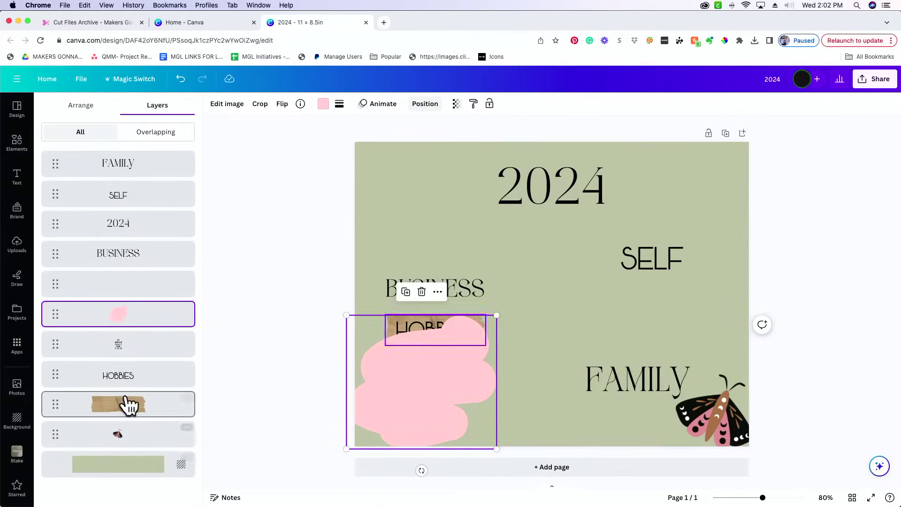
pyautogui.moveTo(133, 322); pyautogui.dragTo(136, 477)
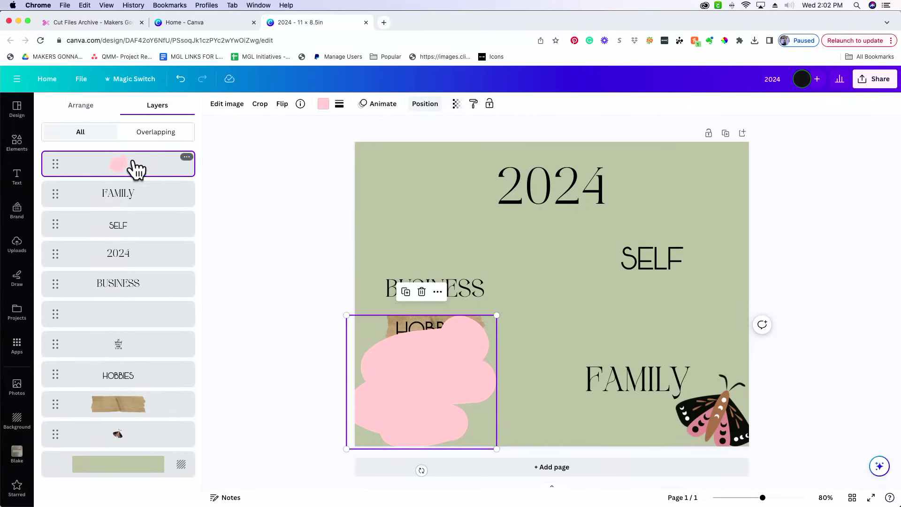
pyautogui.moveTo(136, 165); pyautogui.dragTo(137, 445)
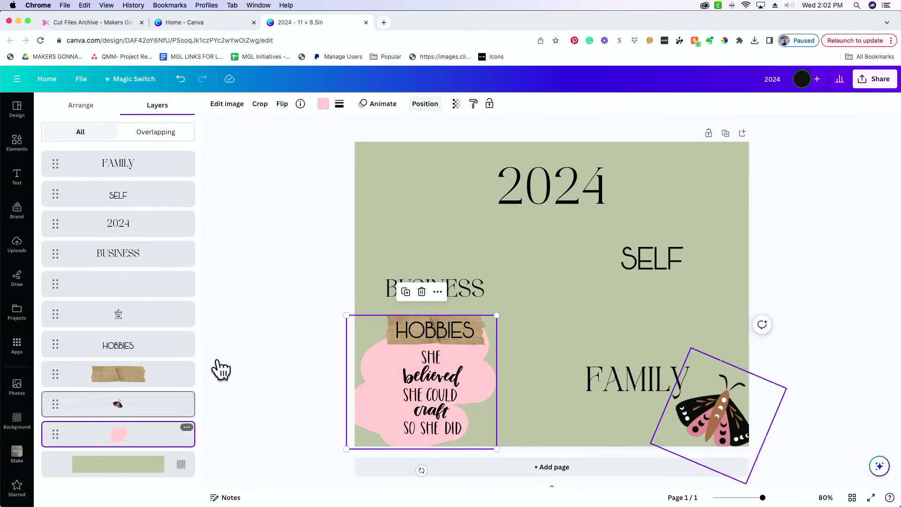
# Shift the pink blob slightly right so it lies fully on the page, and nudge the craft quote slightly left.
pyautogui.moveTo(359, 393); pyautogui.dragTo(370, 399)
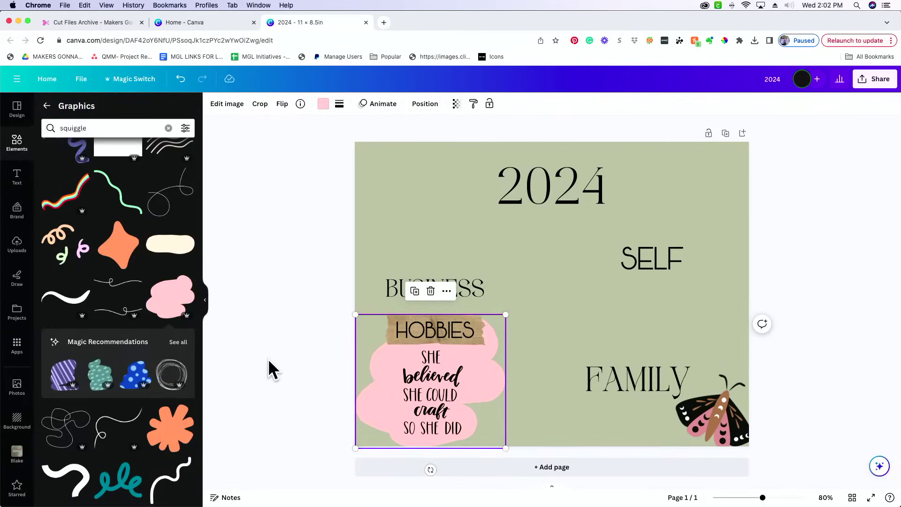
pyautogui.click(477, 402)
pyautogui.moveTo(425, 393); pyautogui.dragTo(417, 392)
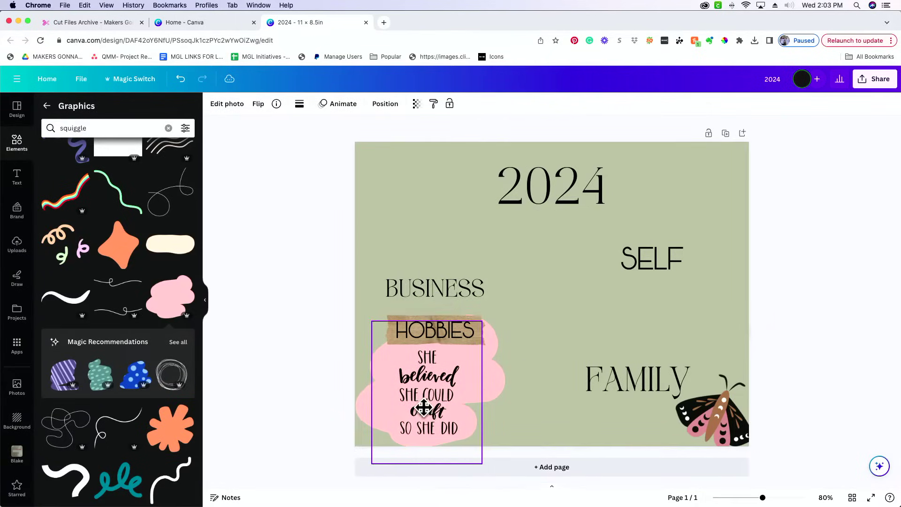
# Recolor the blob behind the craft quote to the lighter pink #FAD5D5 and deselect it.
pyautogui.click(490, 365)
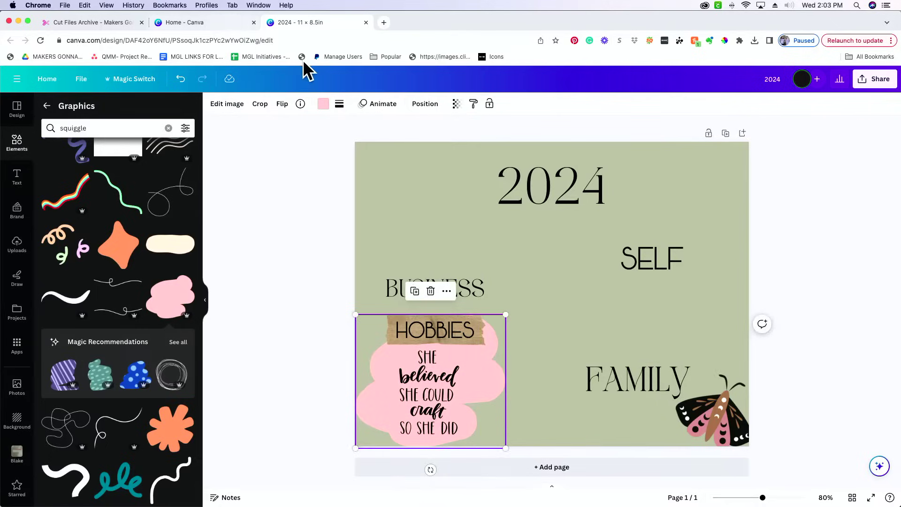
pyautogui.click(324, 105)
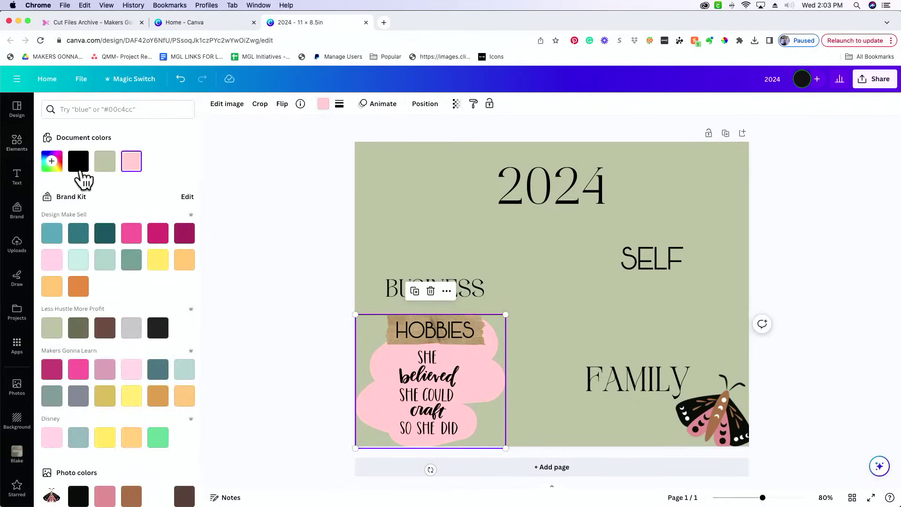
pyautogui.click(60, 162)
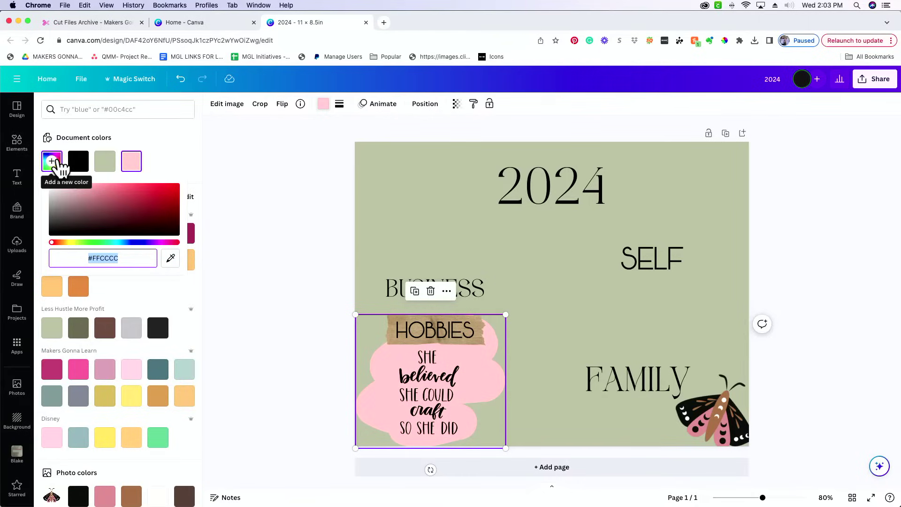
pyautogui.click(77, 187)
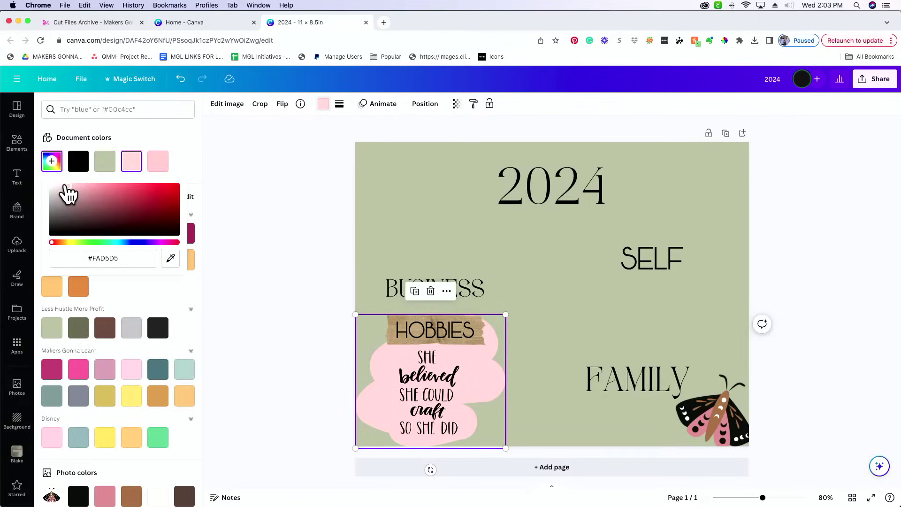
pyautogui.click(264, 222)
pyautogui.click(260, 218)
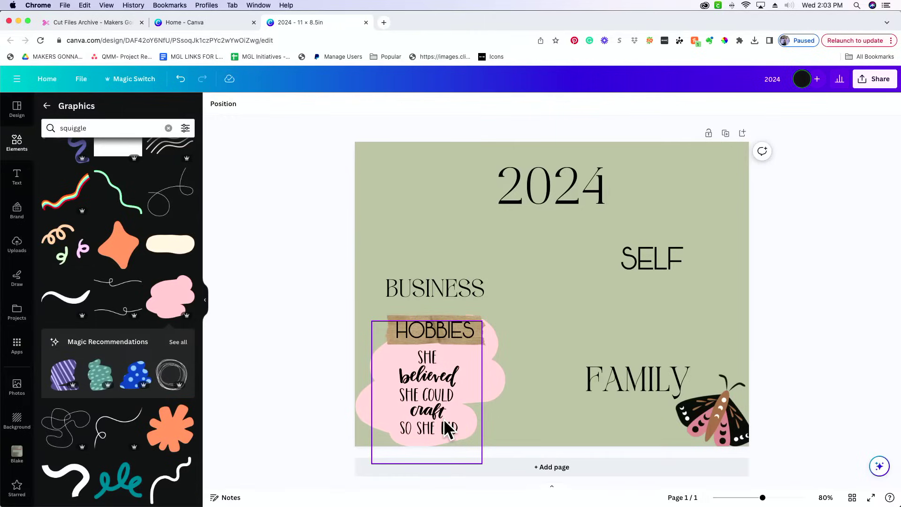
# Open the Google homepage in a new browser tab.
pyautogui.click(384, 23)
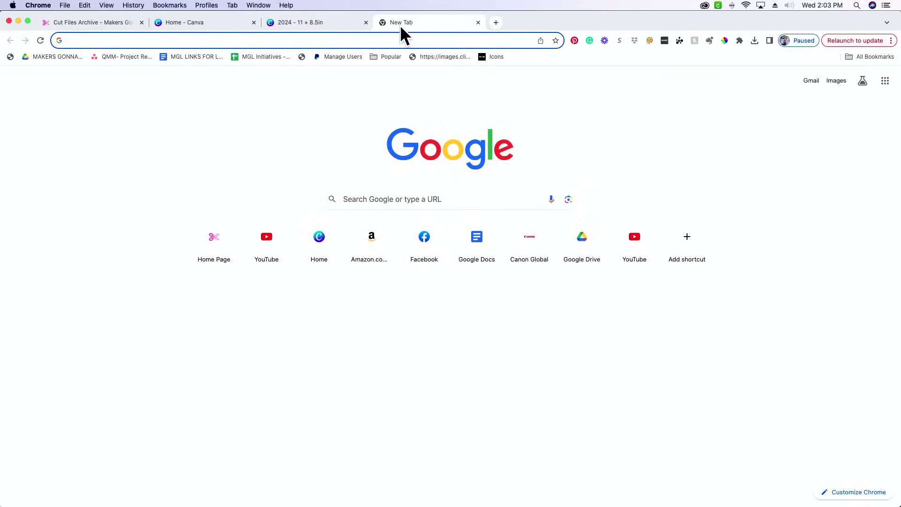
pyautogui.write('google')
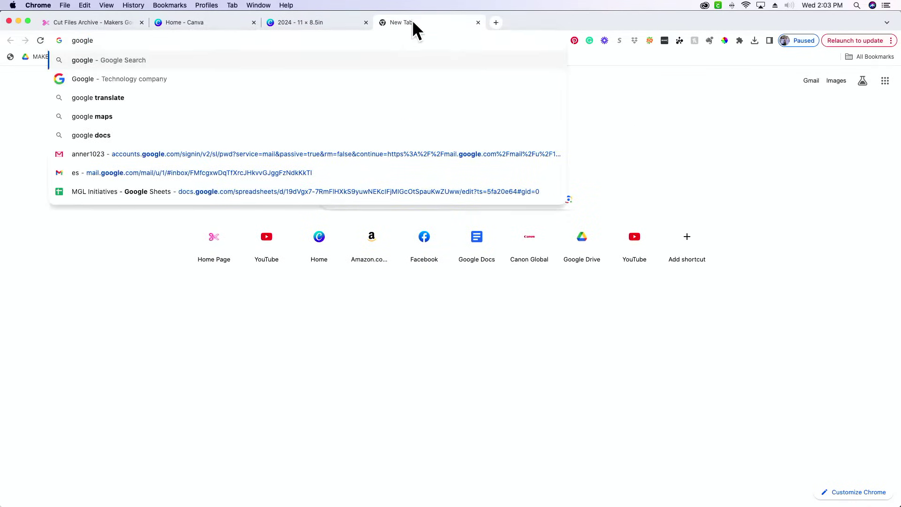
pyautogui.click(306, 64)
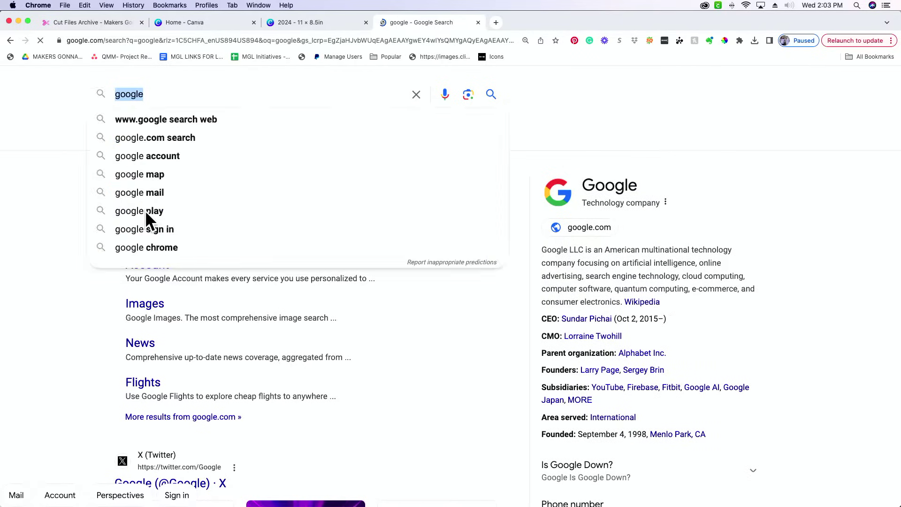
pyautogui.click(145, 210)
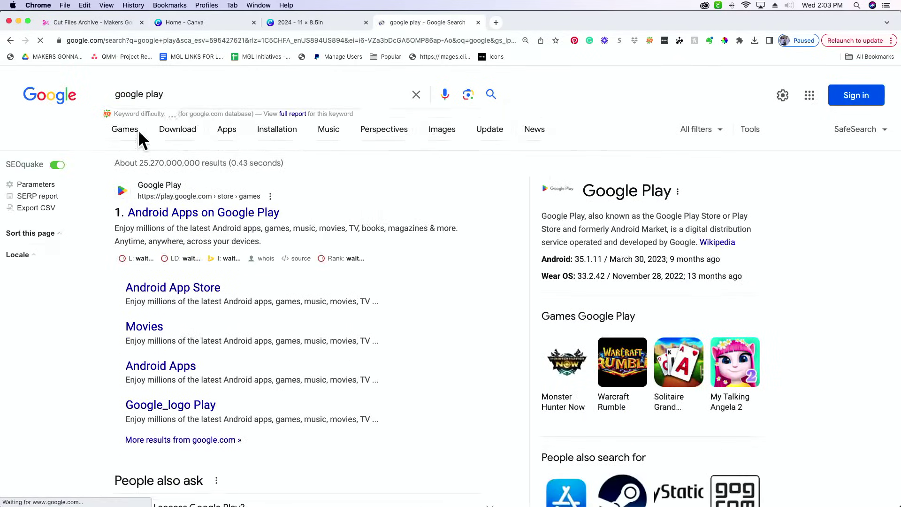
pyautogui.click(10, 40)
pyautogui.click(145, 217)
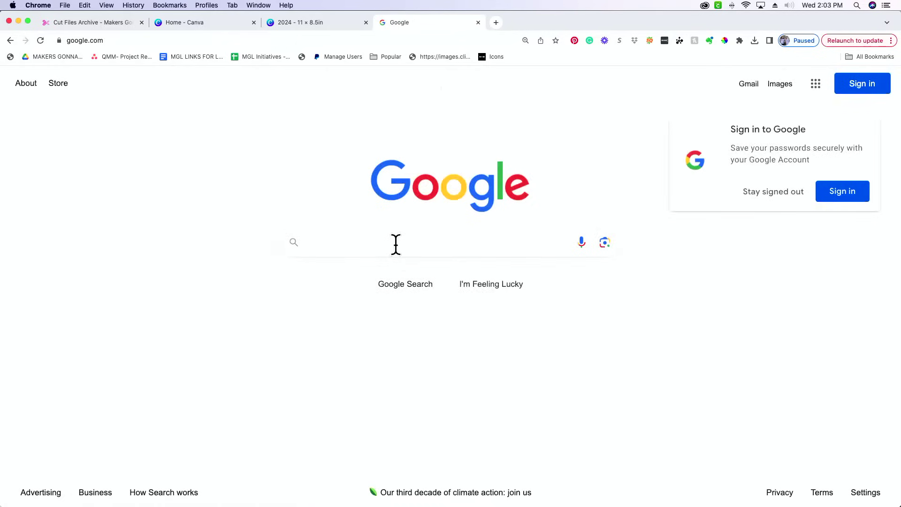
# Search Google for epson sure color printer and view the image results.
pyautogui.write('epso')
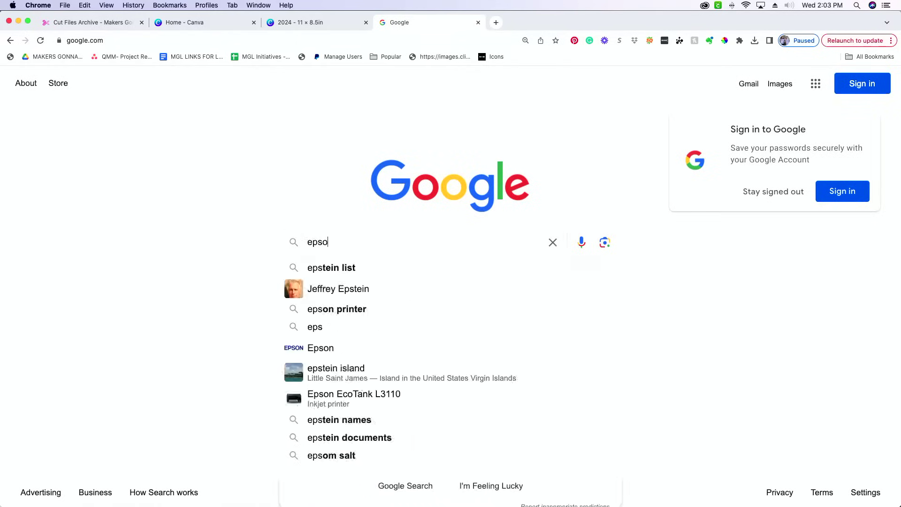
pyautogui.write('n sure color printer')
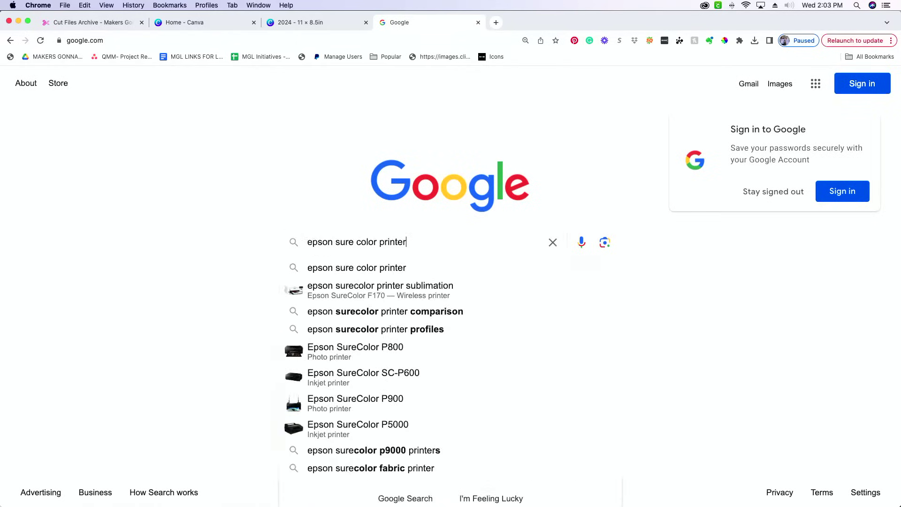
pyautogui.press('Return')
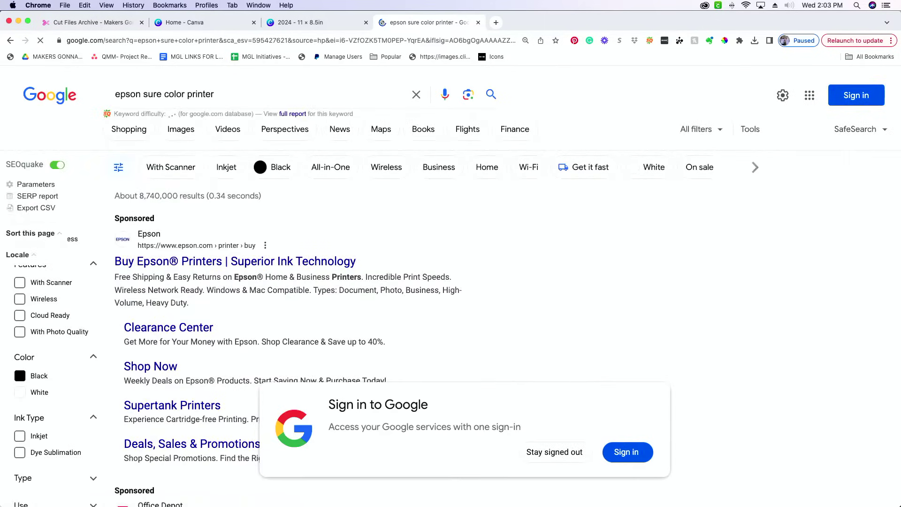
pyautogui.click(187, 135)
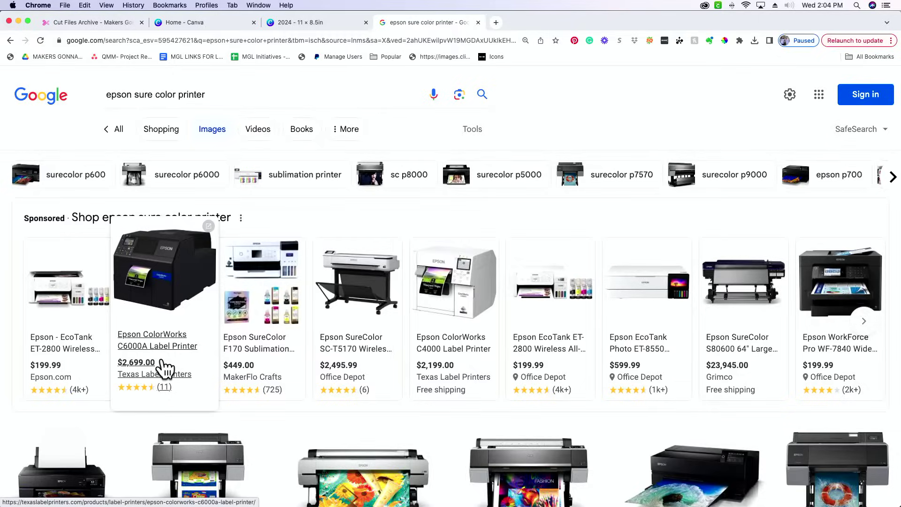
# Open the Epson SureColor F170 Sublimation Printer product page and capture a screenshot of just the printer, dismissing the sign-up popup.
pyautogui.click(231, 261)
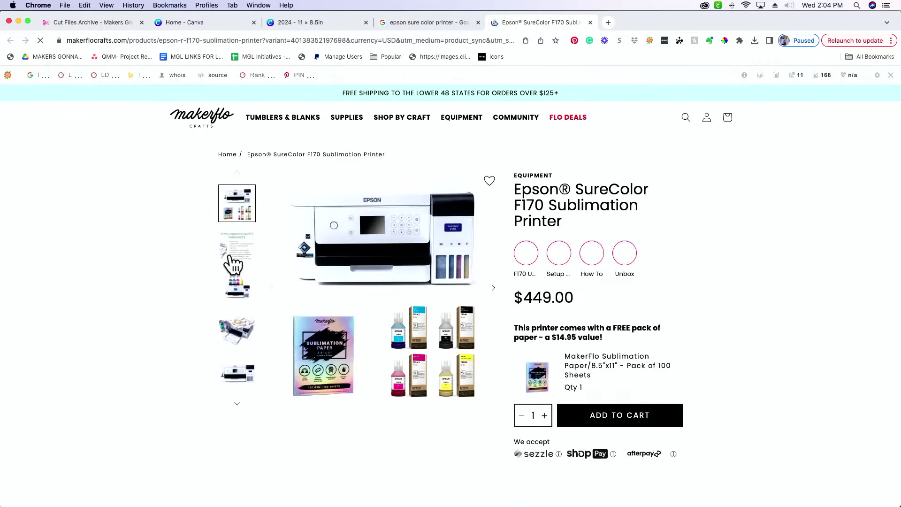
pyautogui.press('super+shift+4')
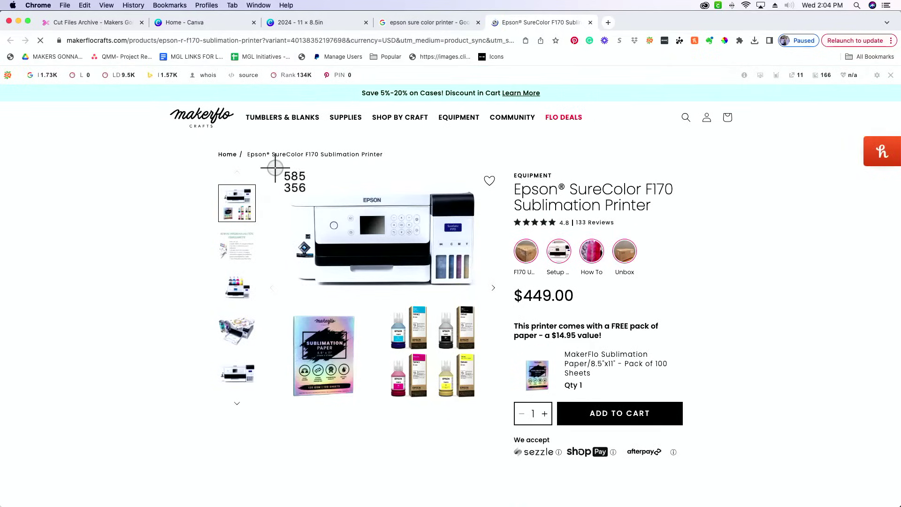
pyautogui.moveTo(279, 173); pyautogui.dragTo(482, 292)
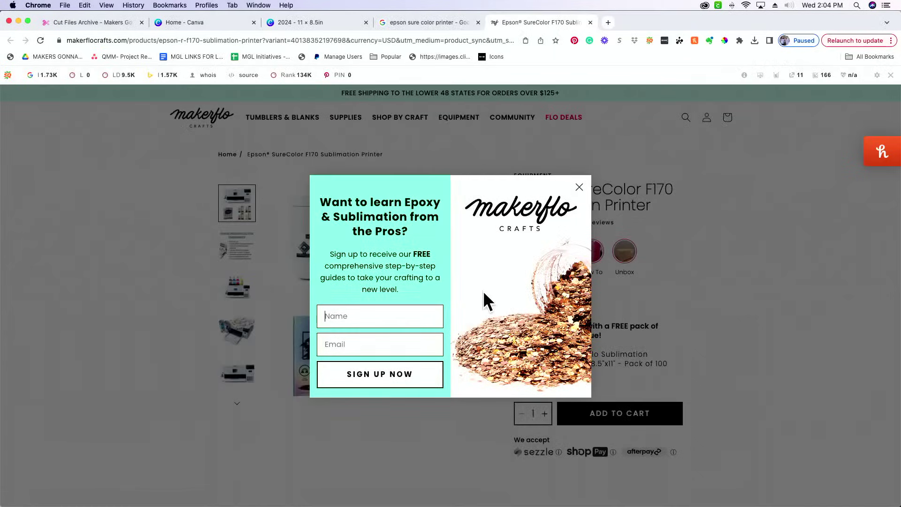
pyautogui.click(580, 188)
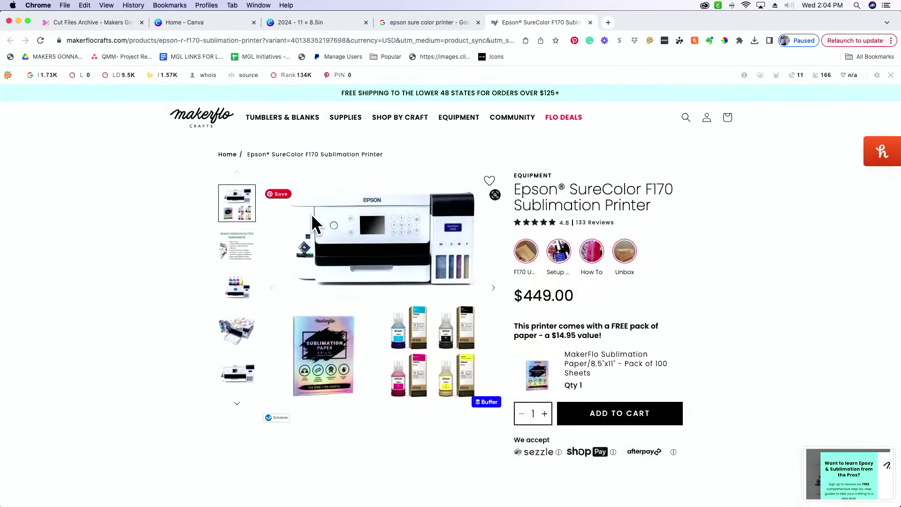
pyautogui.press('super+shift+4')
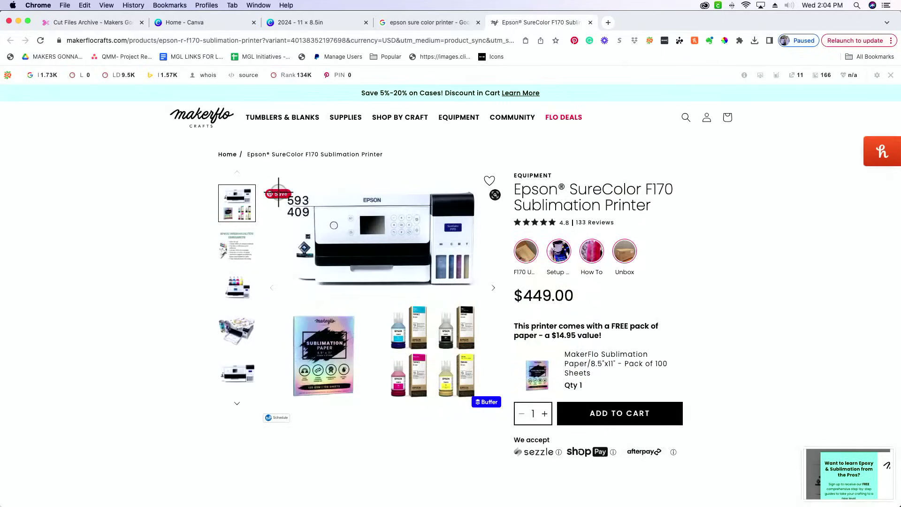
pyautogui.moveTo(282, 185); pyautogui.dragTo(479, 294)
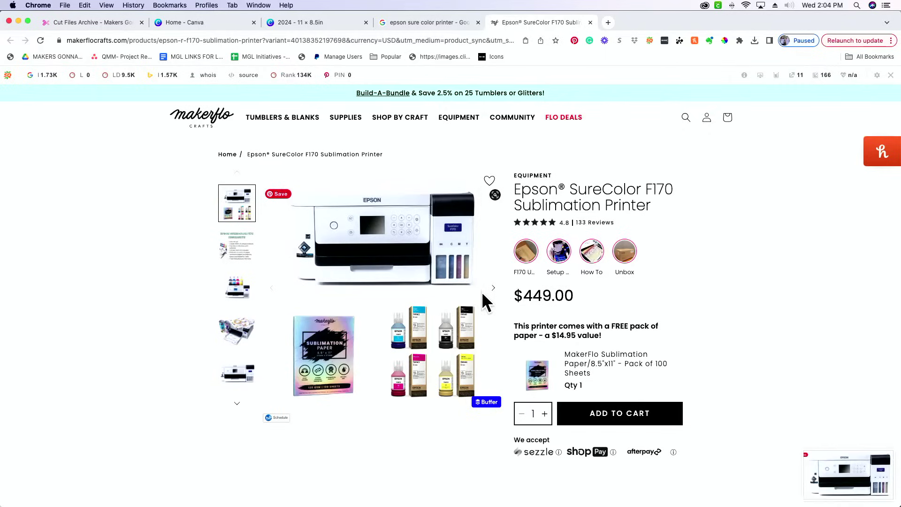
# Switch to the 2024 Canva design, upload the newest printer screenshot from the recent files in Finder, and place it on the page.
pyautogui.click(188, 22)
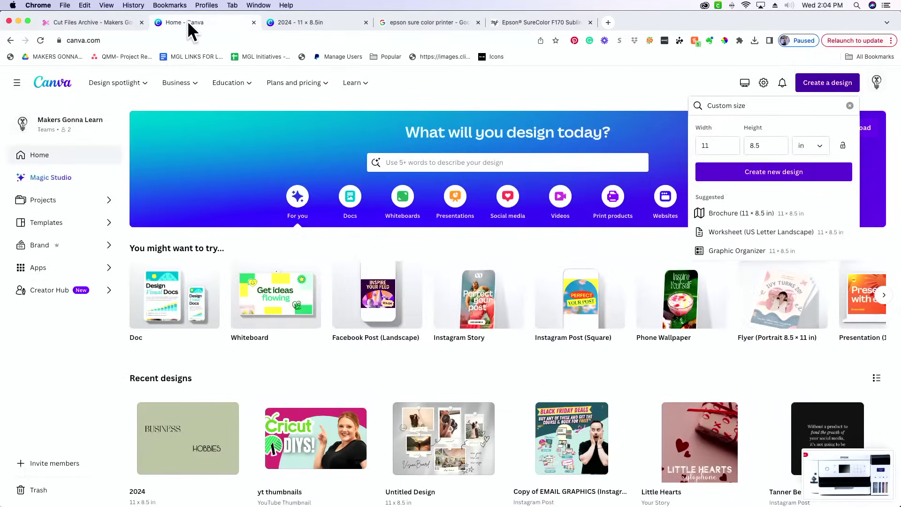
pyautogui.click(315, 22)
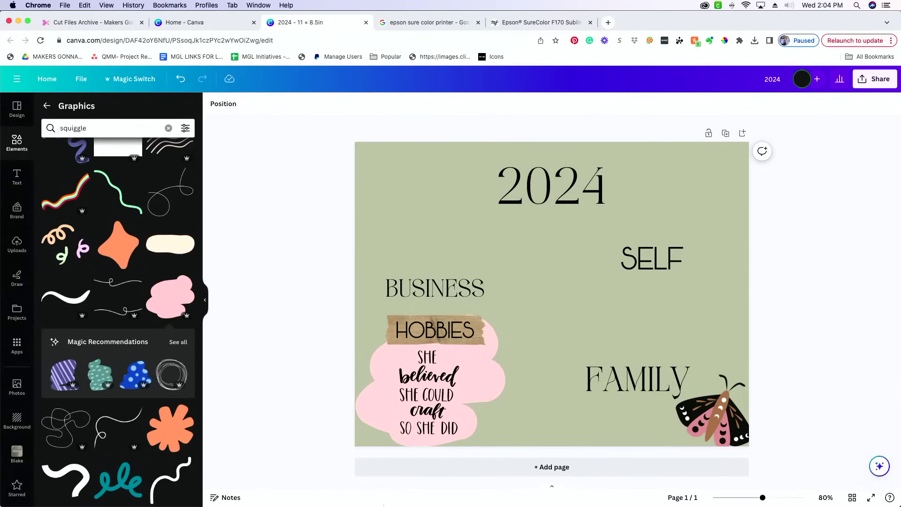
pyautogui.click(237, 486)
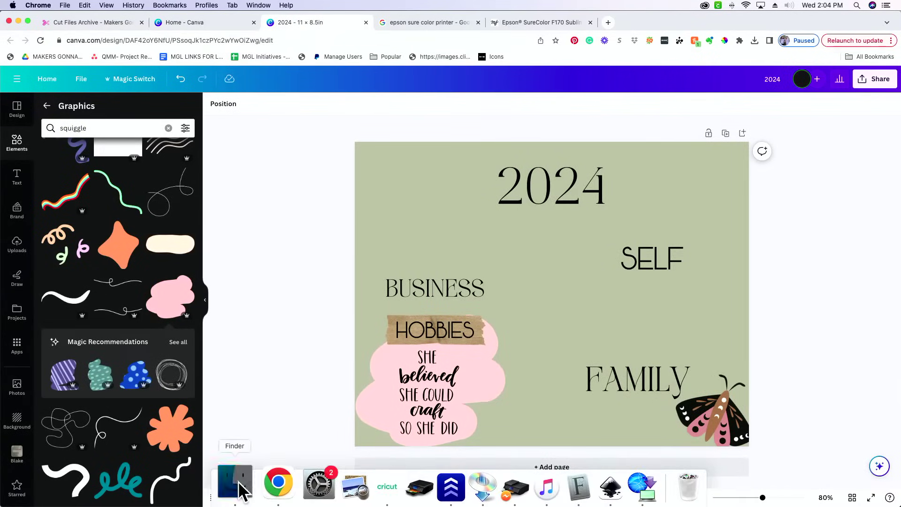
pyautogui.click(388, 177)
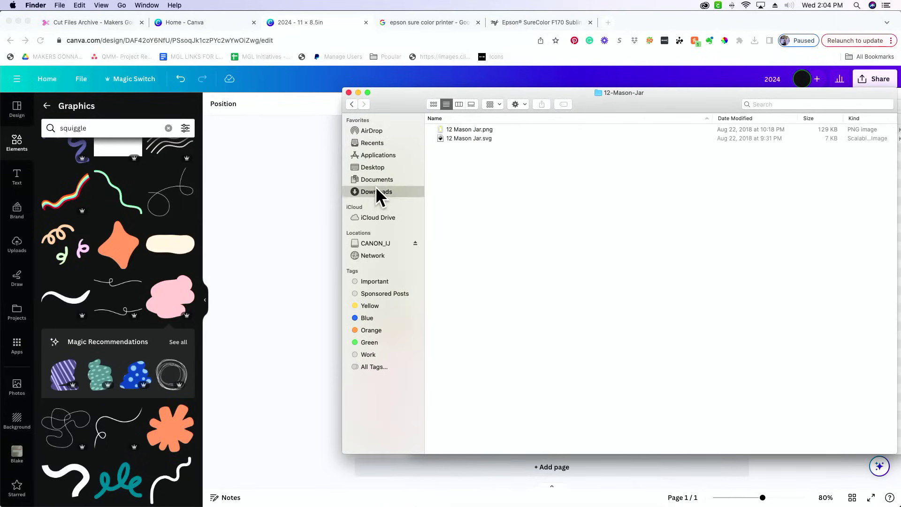
pyautogui.click(375, 187)
pyautogui.click(373, 141)
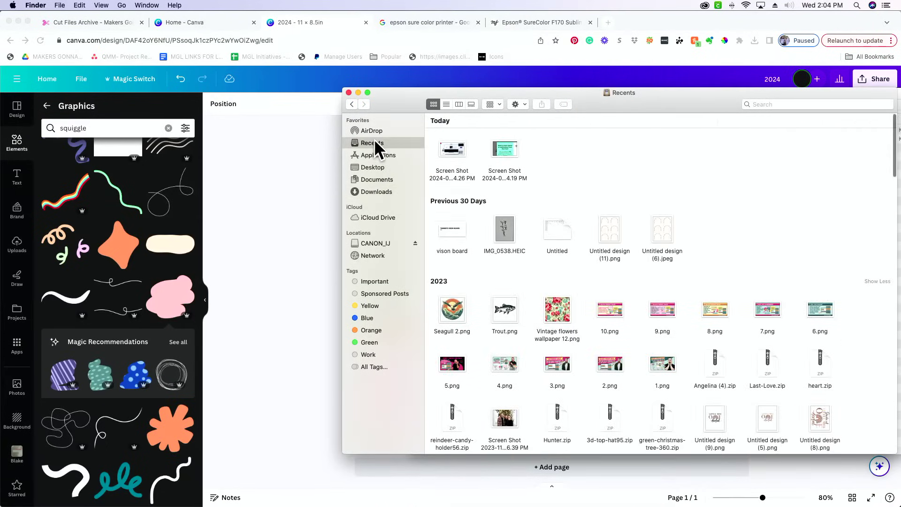
pyautogui.moveTo(454, 147); pyautogui.dragTo(277, 179)
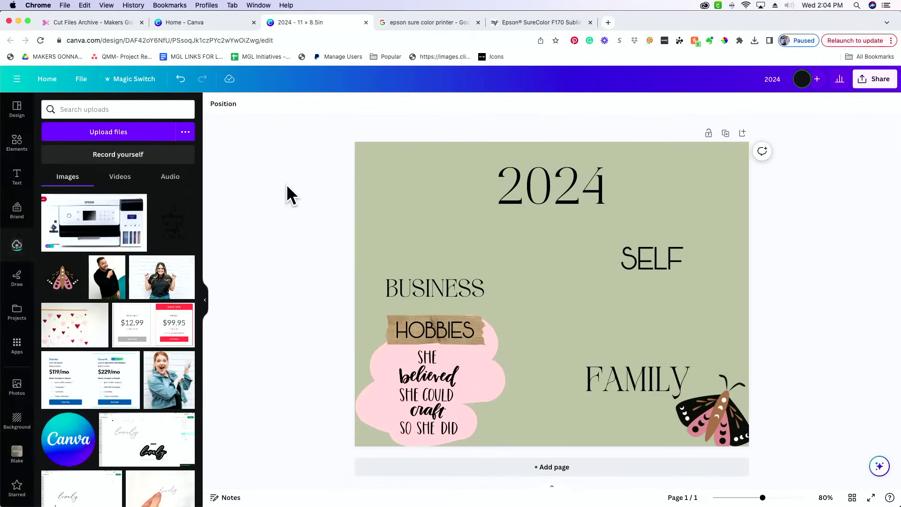
pyautogui.click(80, 218)
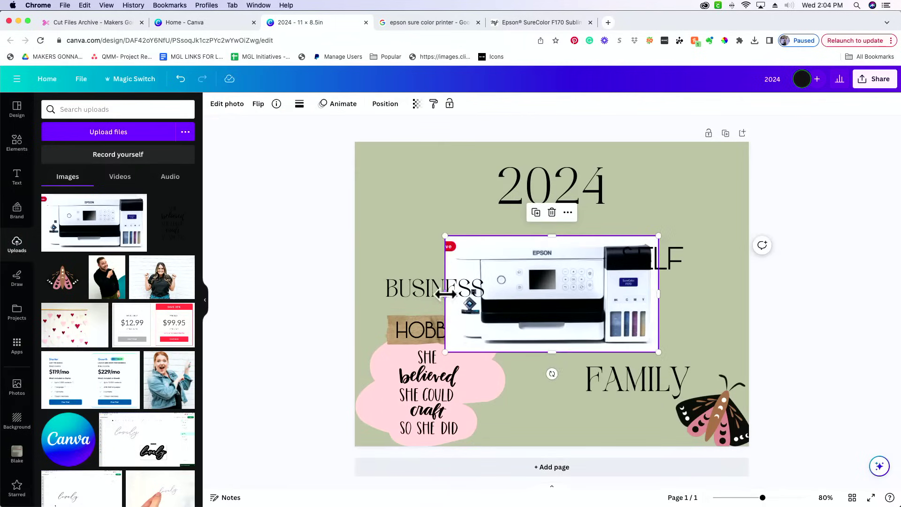
# Remove the printer photo's background and crop its side edges to cut away the leftover red badge and empty space.
pyautogui.moveTo(444, 294); pyautogui.dragTo(450, 291)
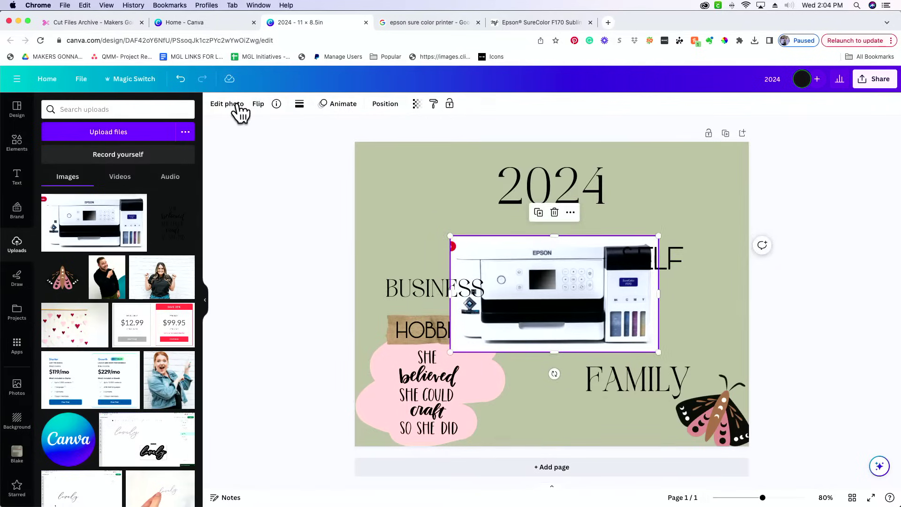
pyautogui.click(230, 105)
pyautogui.click(70, 185)
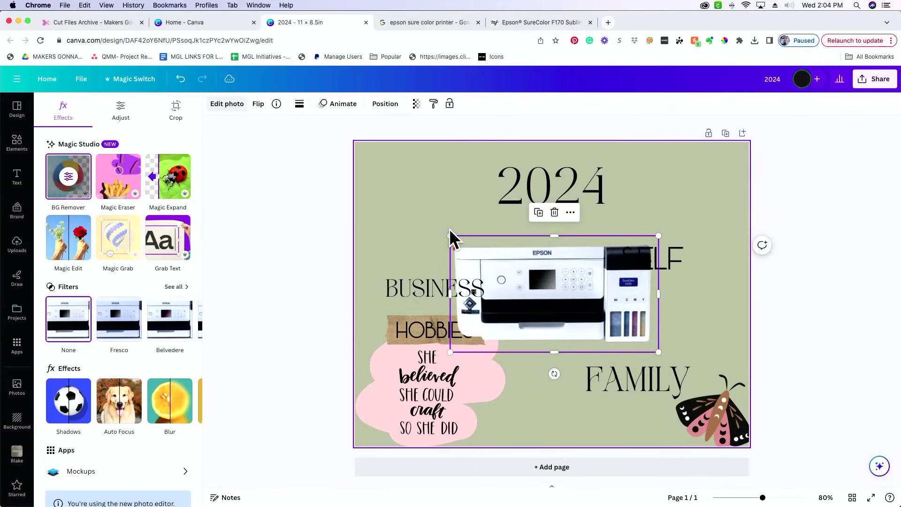
pyautogui.moveTo(450, 294); pyautogui.dragTo(457, 293)
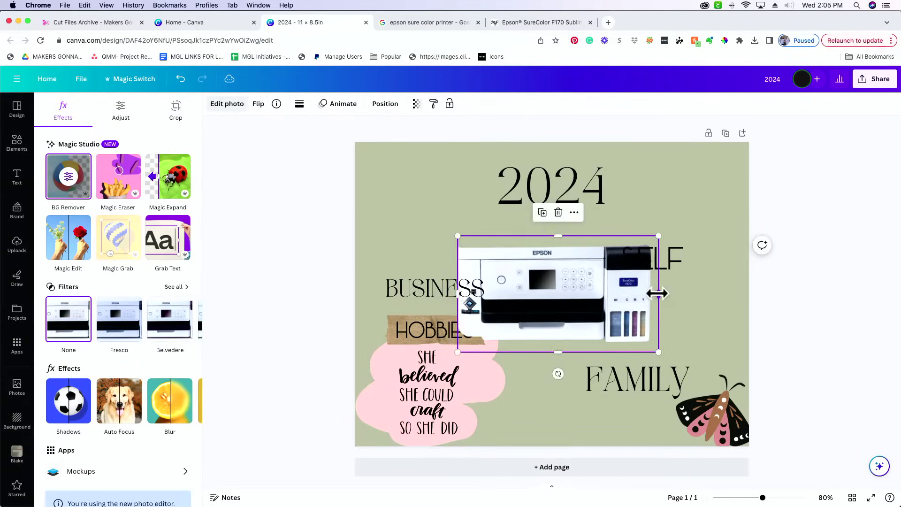
pyautogui.moveTo(658, 293); pyautogui.dragTo(657, 294)
# Shrink the printer image and place it beside the craft quote over the pink blob's edge, shifting the quote slightly left.
pyautogui.moveTo(563, 305); pyautogui.dragTo(544, 363)
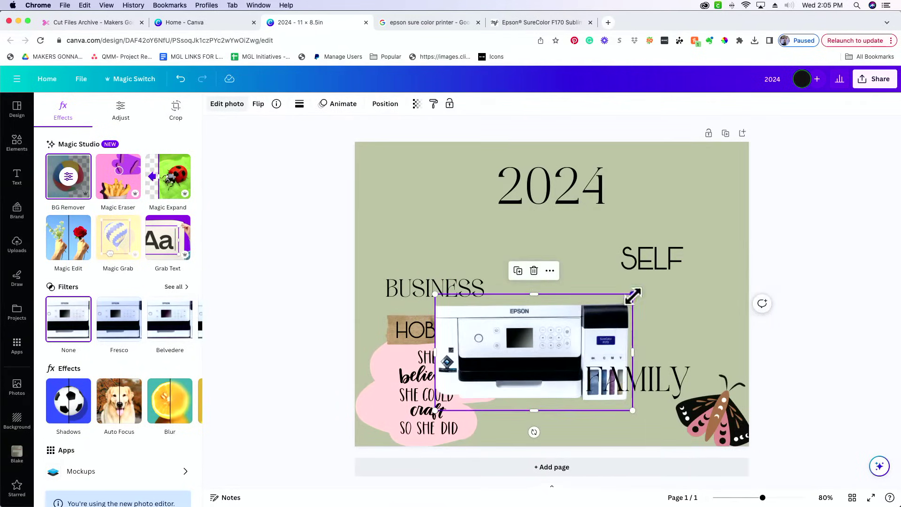
pyautogui.moveTo(633, 296); pyautogui.dragTo(527, 354)
pyautogui.moveTo(499, 385); pyautogui.dragTo(521, 408)
pyautogui.click(322, 347)
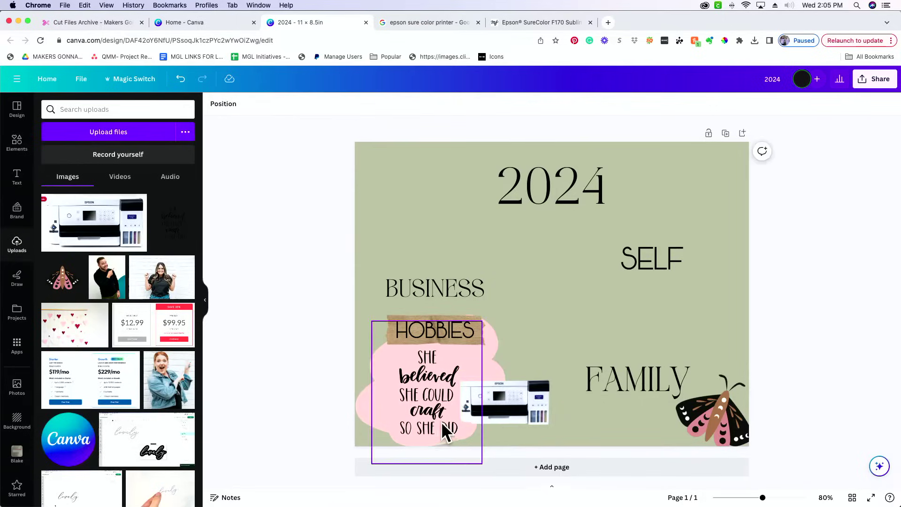
pyautogui.moveTo(444, 430); pyautogui.dragTo(431, 429)
pyautogui.moveTo(501, 412); pyautogui.dragTo(493, 411)
pyautogui.click(305, 366)
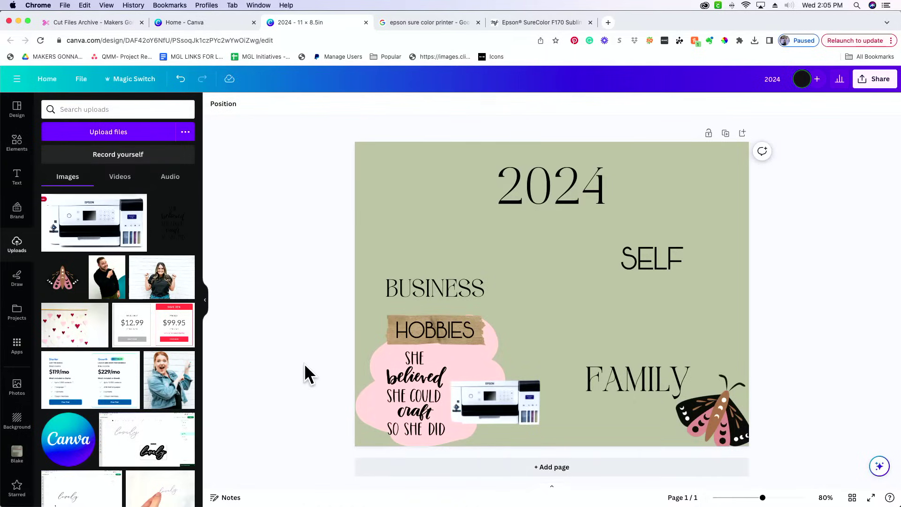
# Duplicate the BUSINESS title, place the copy above the printer, and change its text to SAVE $75/MO.
pyautogui.click(419, 22)
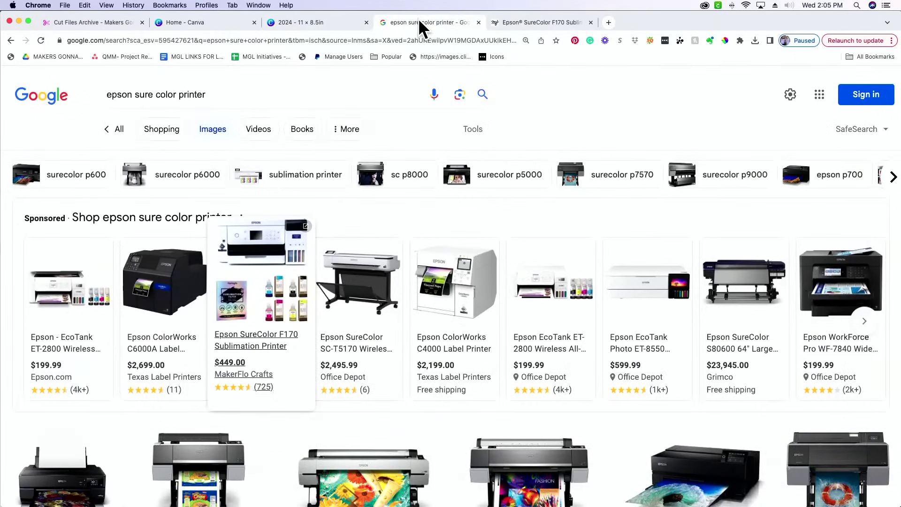
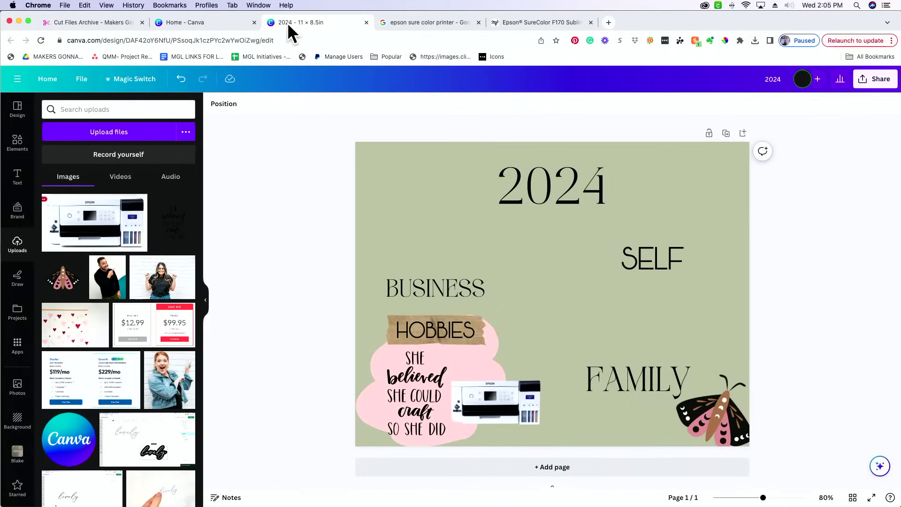
pyautogui.click(441, 282)
pyautogui.click(457, 258)
pyautogui.moveTo(474, 293); pyautogui.dragTo(559, 323)
pyautogui.doubleClick(558, 322)
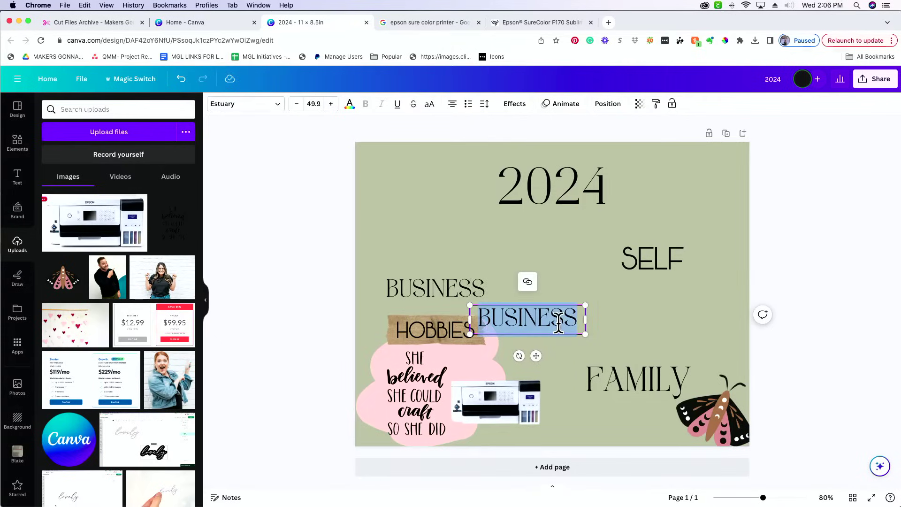
pyautogui.write('SAVE')
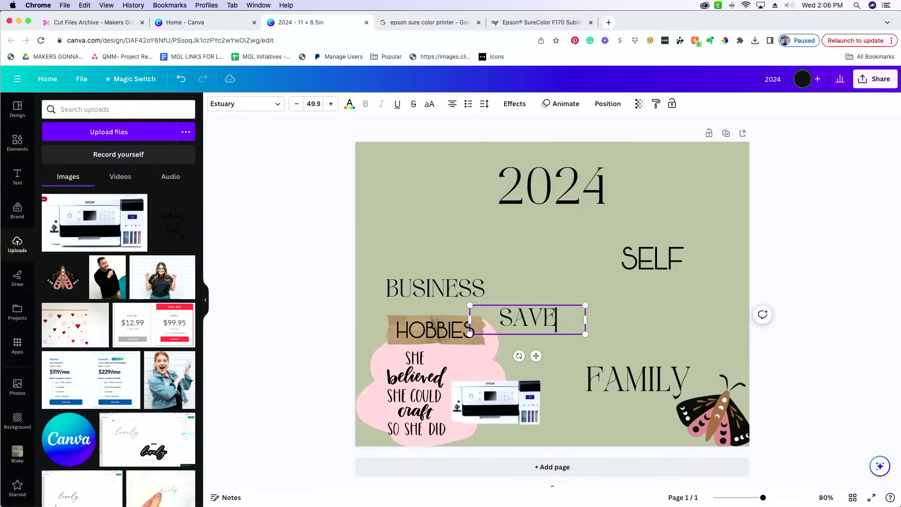
pyautogui.write(' $')
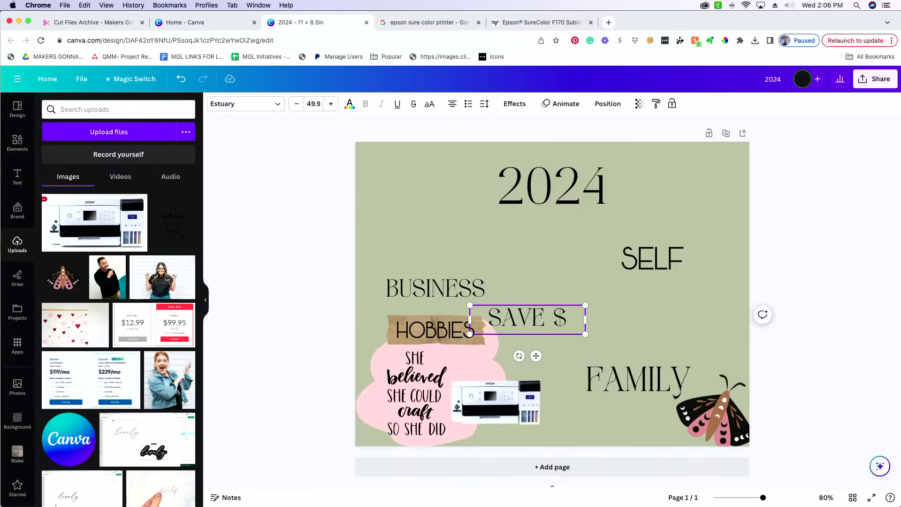
pyautogui.write('75/MO')
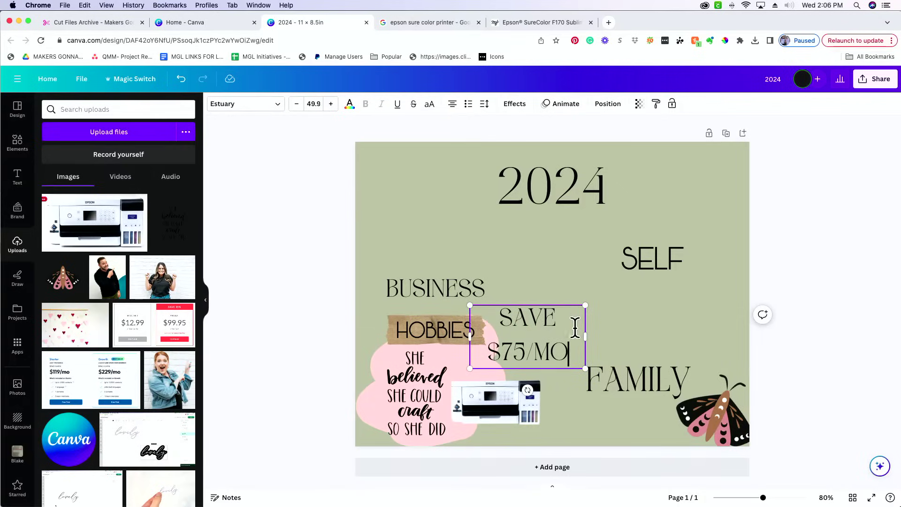
# Tighten the SAVE $75/MO text's line spacing to 0.88 and narrow its text box to fit the two lines.
pyautogui.click(482, 104)
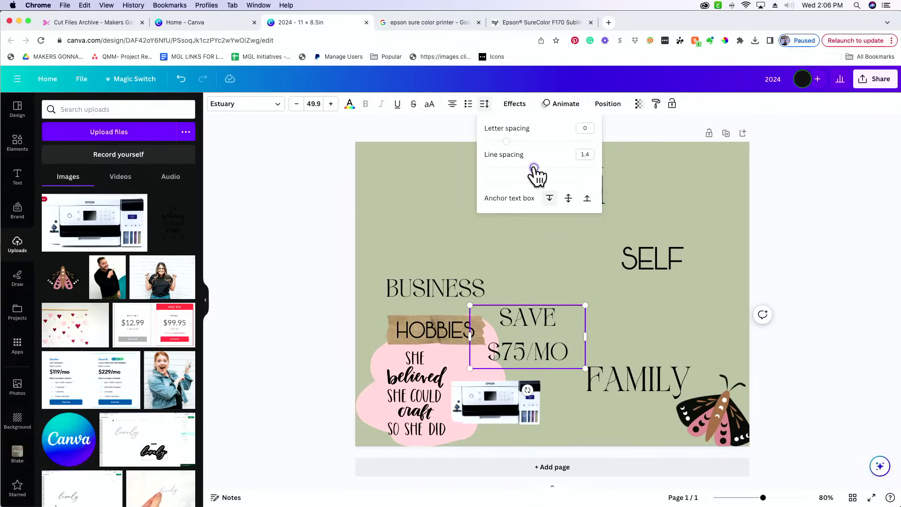
pyautogui.moveTo(534, 167); pyautogui.dragTo(504, 165)
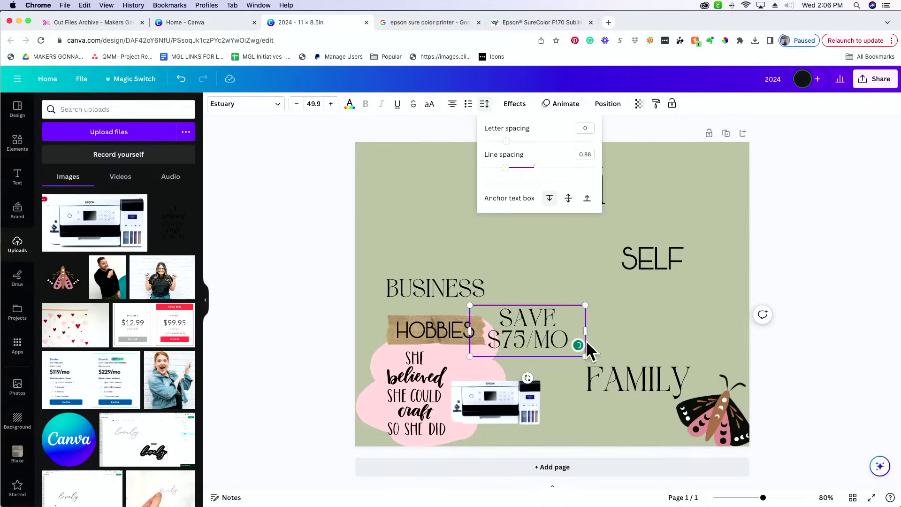
pyautogui.moveTo(585, 335); pyautogui.dragTo(561, 334)
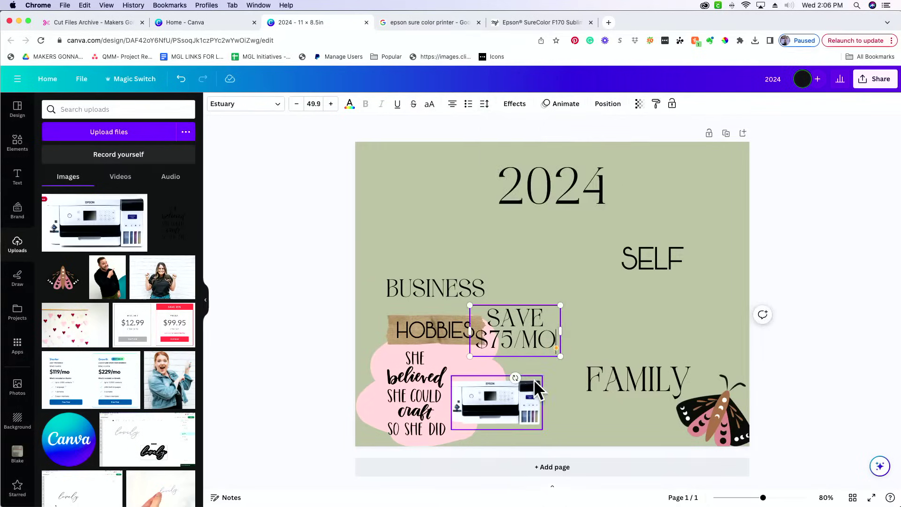
# Nudge the printer slightly right, then reduce the SAVE $75/MO text to size 31.4 and tilt it clockwise just above the printer.
pyautogui.moveTo(525, 395)
pyautogui.mouseDown()
pyautogui.moveTo(532, 385)
pyautogui.moveTo(531, 397)
pyautogui.mouseUp()
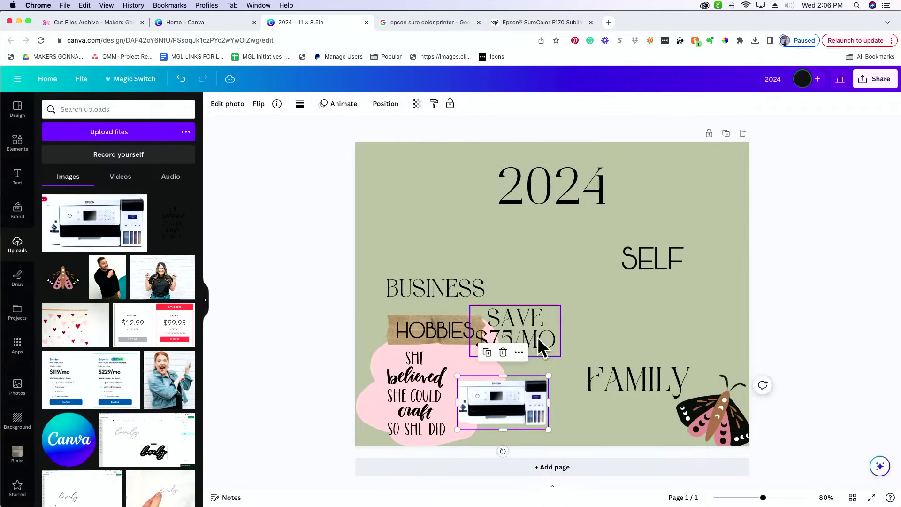
pyautogui.moveTo(542, 333); pyautogui.dragTo(521, 350)
pyautogui.moveTo(516, 386); pyautogui.dragTo(509, 385)
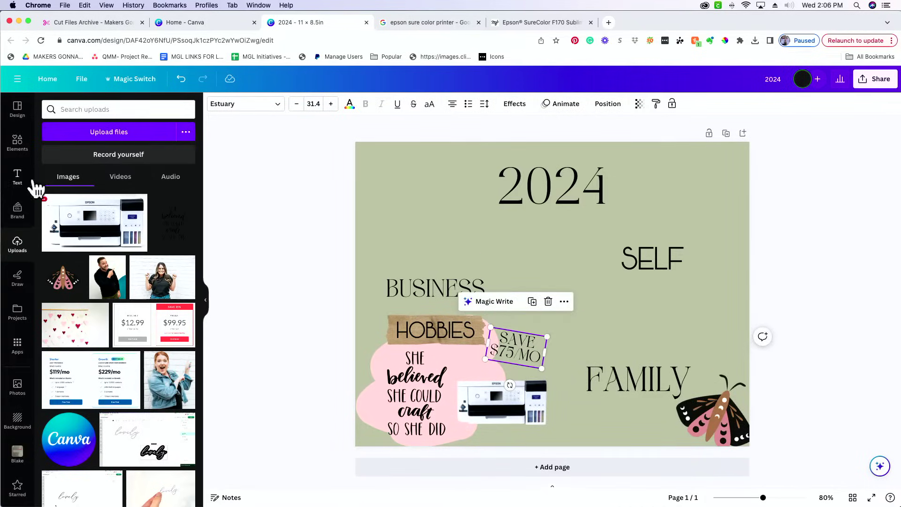
# Search the graphics for sticky note, add the beige taped note, and shrink it to fit behind the SAVE $75/MO text.
pyautogui.click(15, 160)
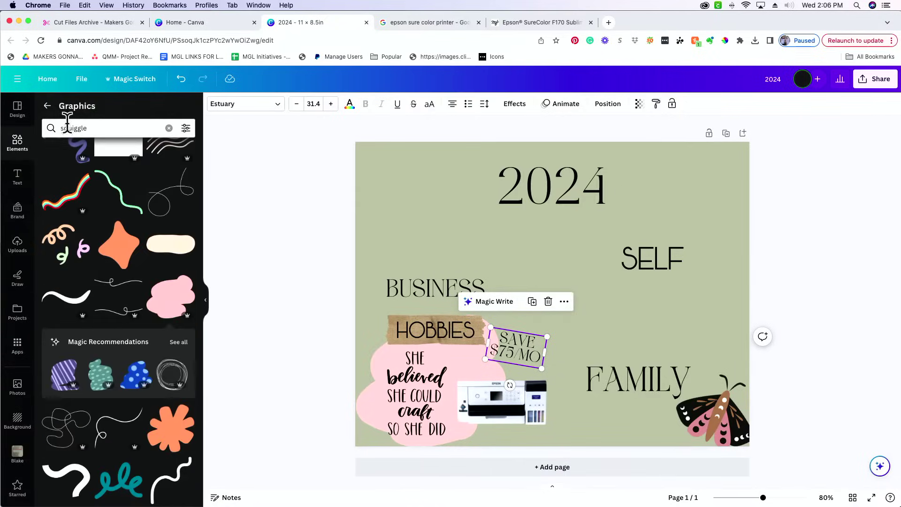
pyautogui.click(108, 126)
pyautogui.write('sticky note')
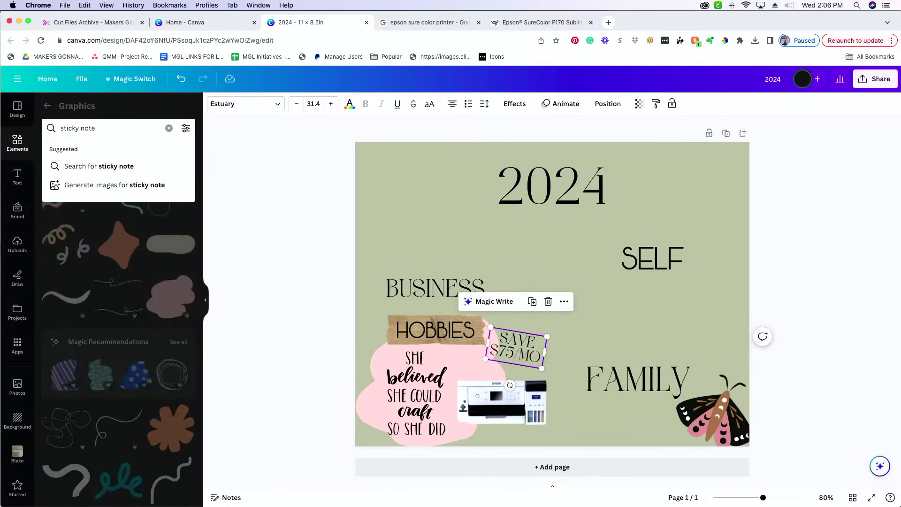
pyautogui.press('Return')
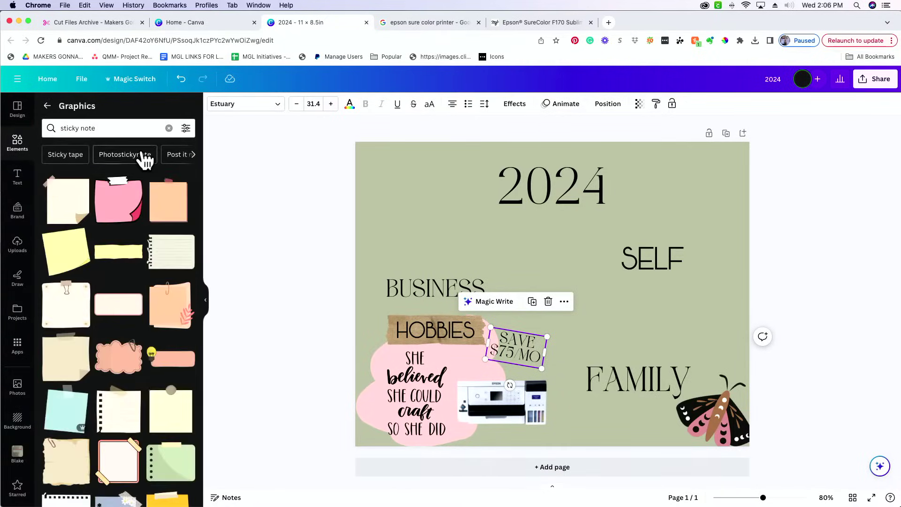
pyautogui.click(63, 359)
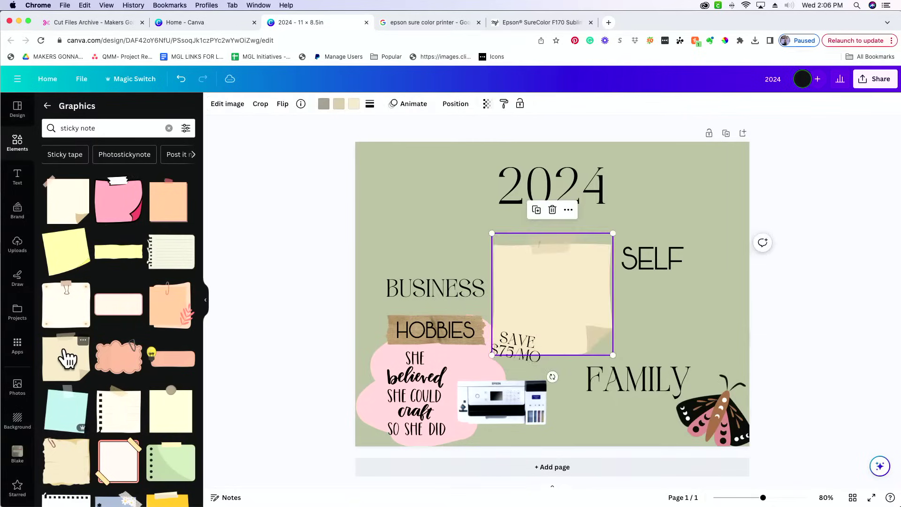
pyautogui.moveTo(614, 234); pyautogui.dragTo(535, 327)
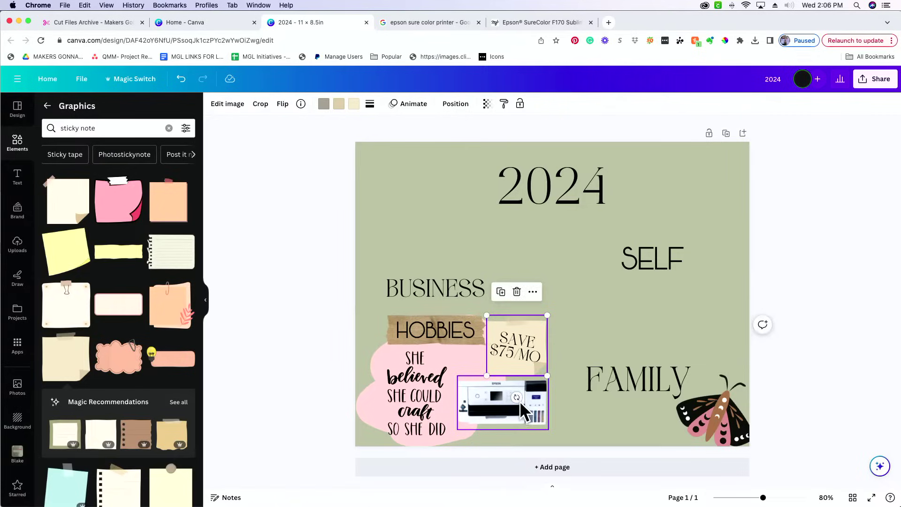
# Tilt the sticky note 11° clockwise, then reduce the SAVE $75/MO text to size 27.3 and center it on the note.
pyautogui.moveTo(516, 396); pyautogui.dragTo(512, 397)
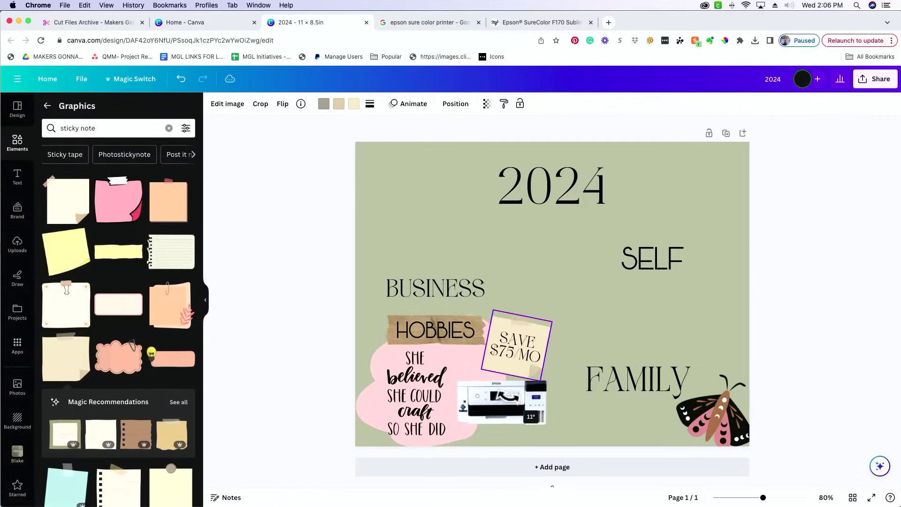
pyautogui.click(793, 343)
pyautogui.click(501, 358)
pyautogui.moveTo(483, 358); pyautogui.dragTo(518, 352)
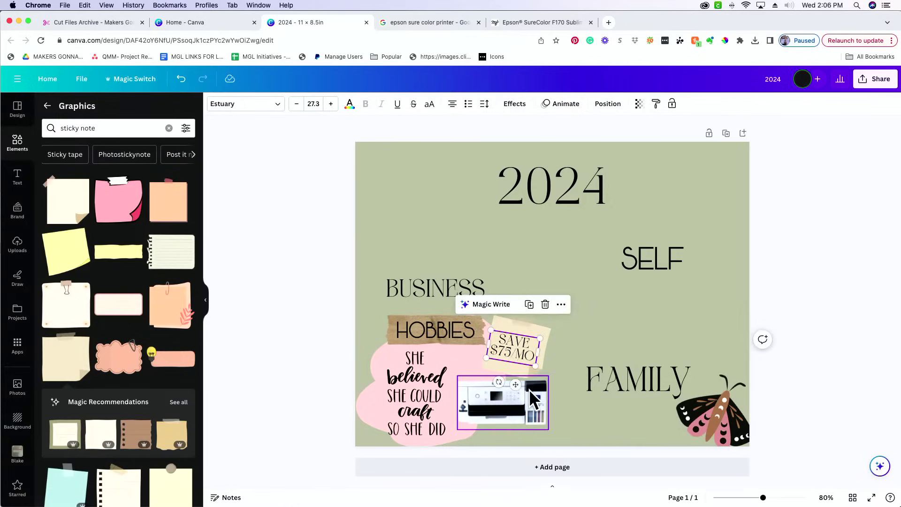
# Duplicate the HOBBIES washi tape into two small tilted strips and place them over the printer's upper-left and lower-right corners.
pyautogui.click(390, 318)
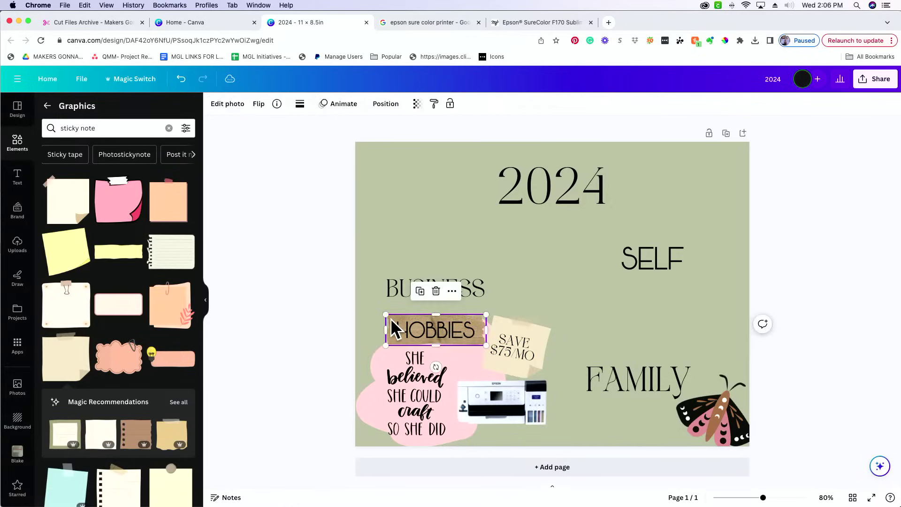
pyautogui.click(420, 291)
pyautogui.moveTo(458, 352); pyautogui.dragTo(483, 405)
pyautogui.click(524, 380)
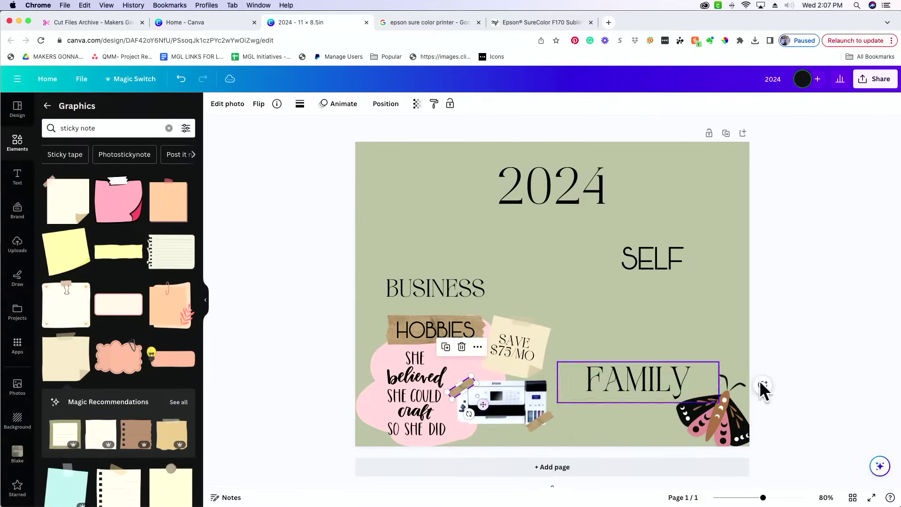
pyautogui.click(826, 311)
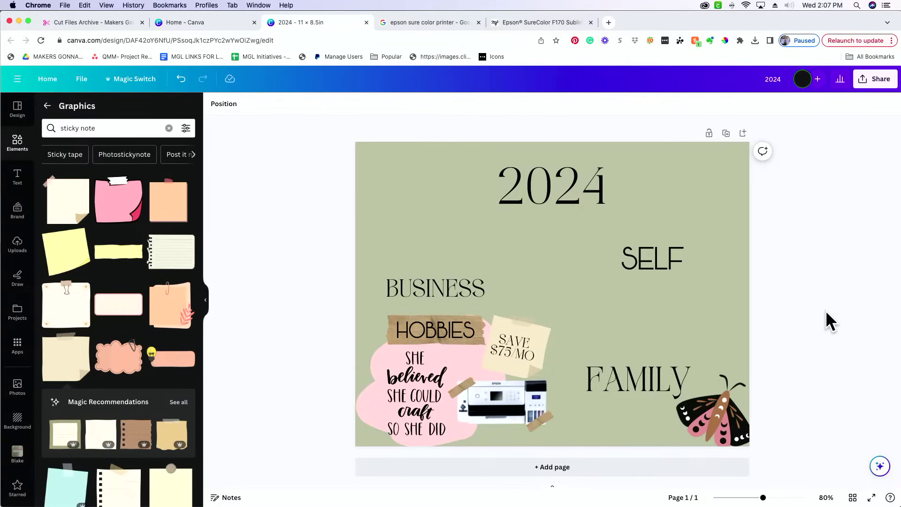
# Move the "She believed she could craft so she did" quote slightly up and shrink it to fit inside the pink blob.
pyautogui.moveTo(414, 416); pyautogui.dragTo(407, 383)
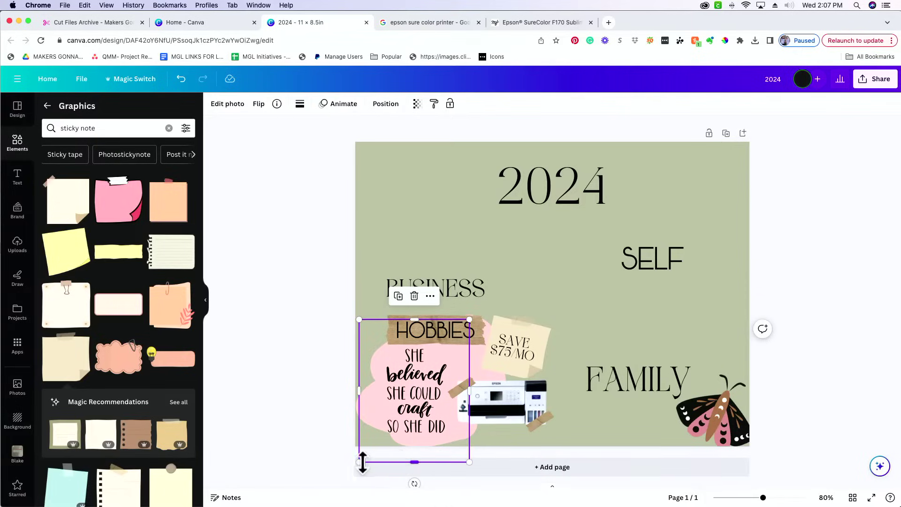
pyautogui.moveTo(359, 462); pyautogui.dragTo(369, 452)
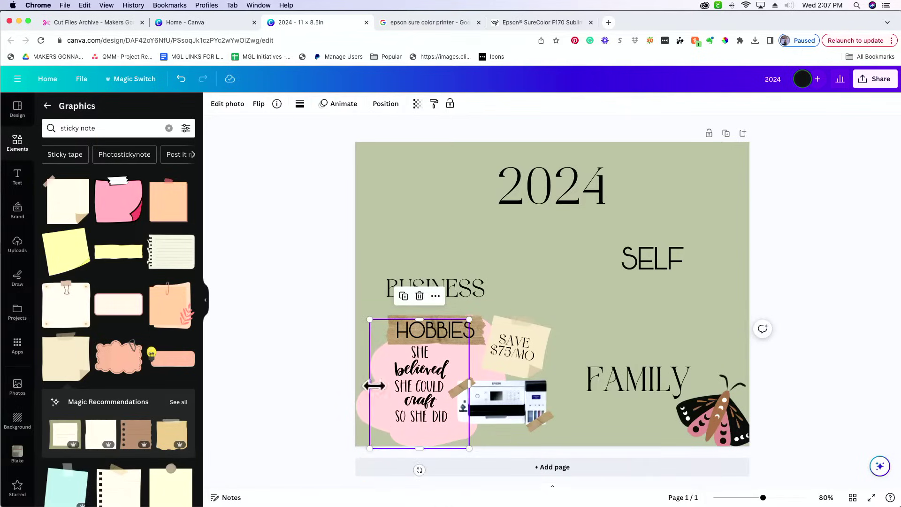
# Place the brown lined note paper above HOBBIES, enlarged to about 4.3 × 4 in, with the BUSINESS heading moved out under 2024.
pyautogui.click(405, 382)
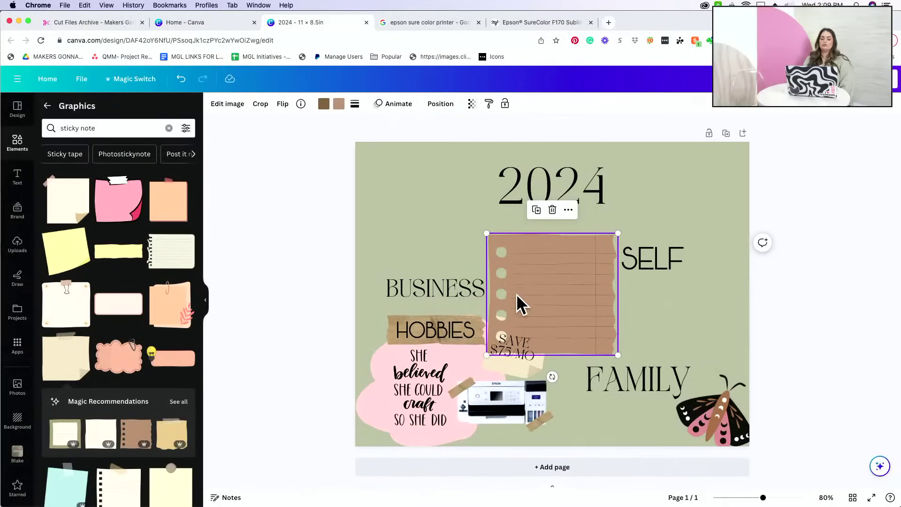
pyautogui.moveTo(545, 288); pyautogui.dragTo(428, 214)
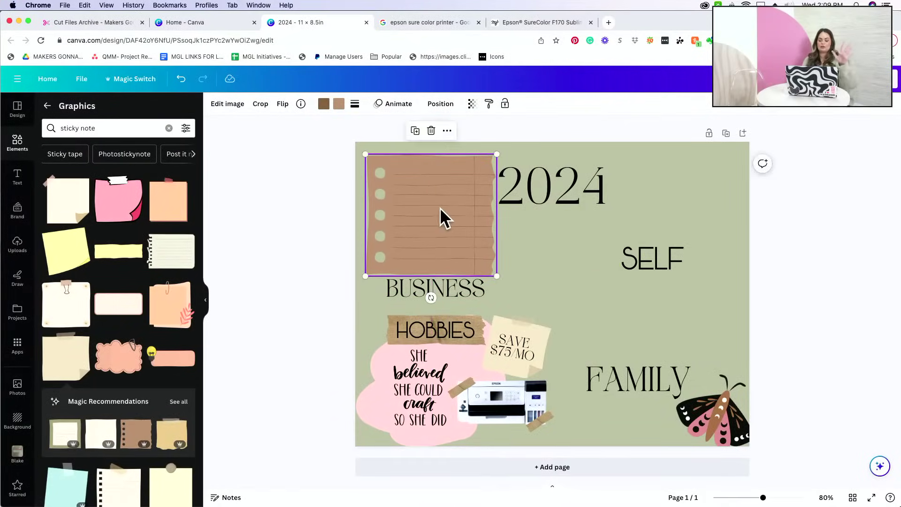
pyautogui.moveTo(462, 292); pyautogui.dragTo(590, 237)
pyautogui.moveTo(459, 230); pyautogui.dragTo(454, 265)
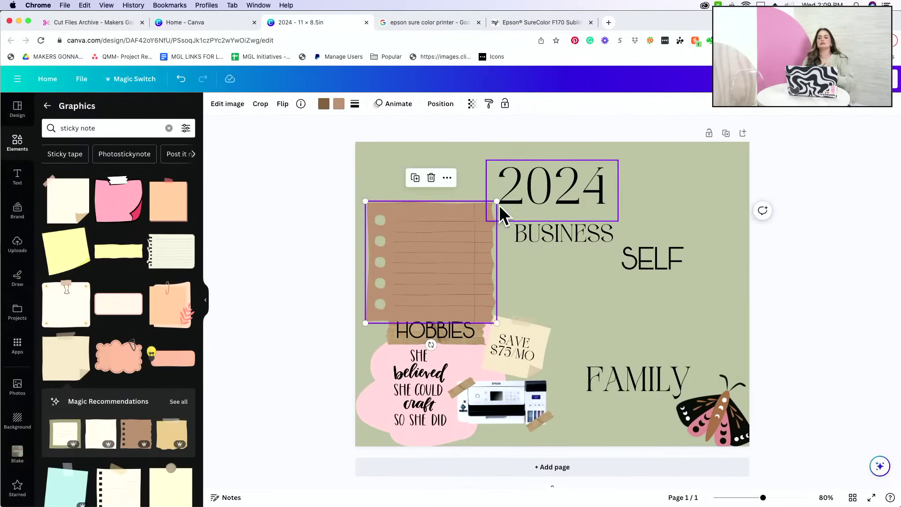
pyautogui.moveTo(497, 201); pyautogui.dragTo(525, 189)
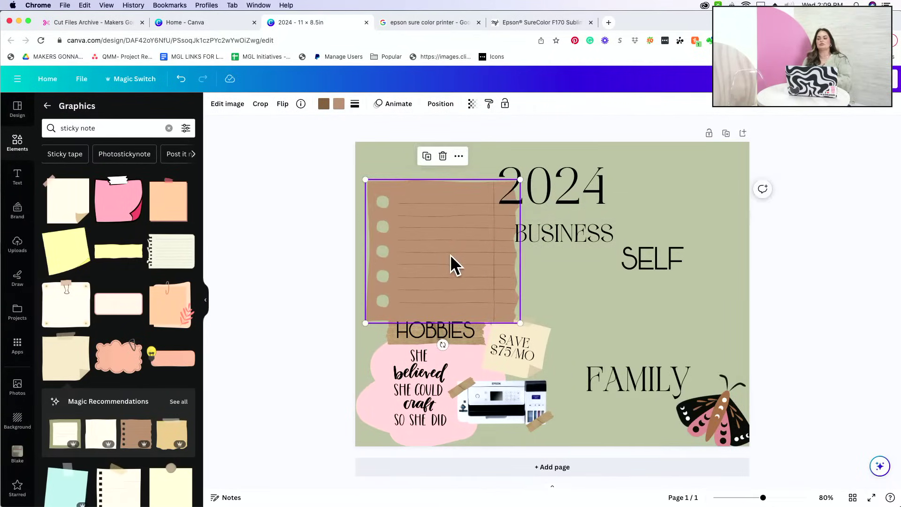
# Open the note paper's arrangement settings and shift the paper slightly up, clear of the HOBBIES heading.
pyautogui.click(437, 105)
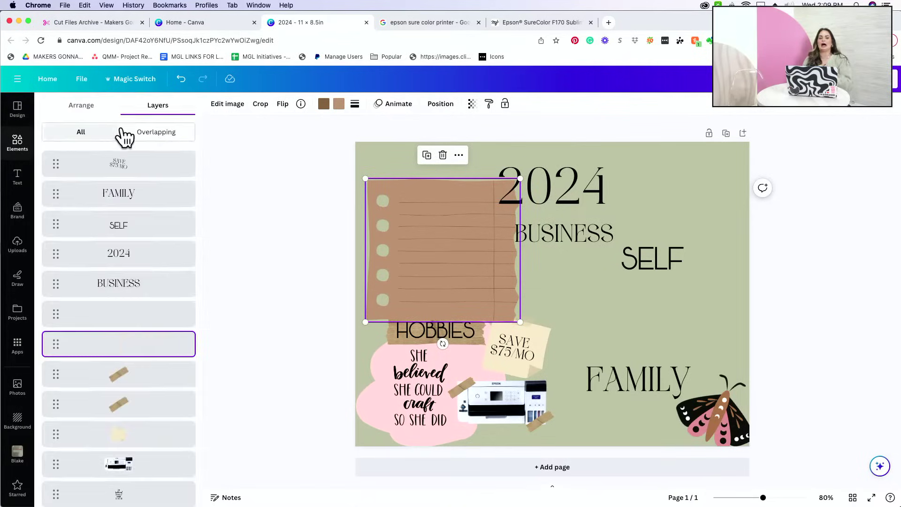
pyautogui.click(92, 112)
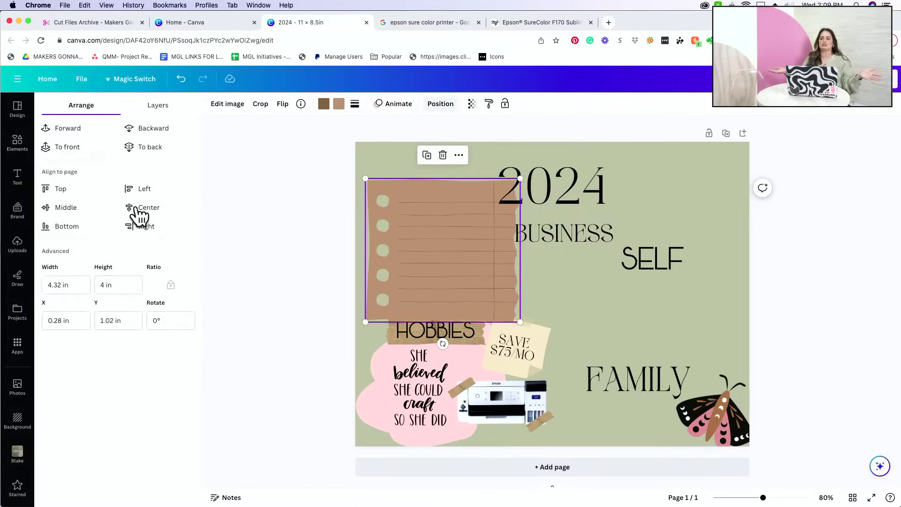
pyautogui.click(281, 235)
pyautogui.moveTo(460, 265); pyautogui.dragTo(462, 251)
pyautogui.click(305, 258)
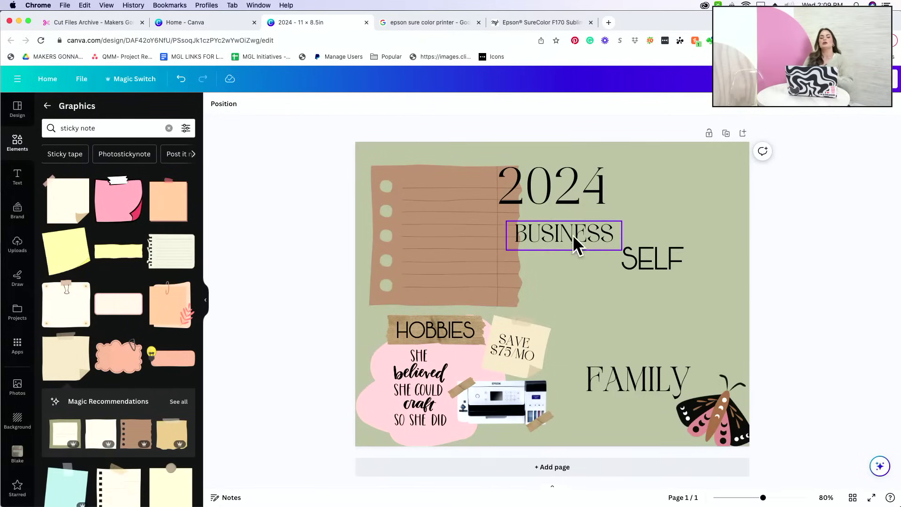
# Move the BUSINESS heading onto the top line of the note paper and shrink it to about 38.9 font size.
pyautogui.moveTo(573, 243); pyautogui.dragTo(465, 183)
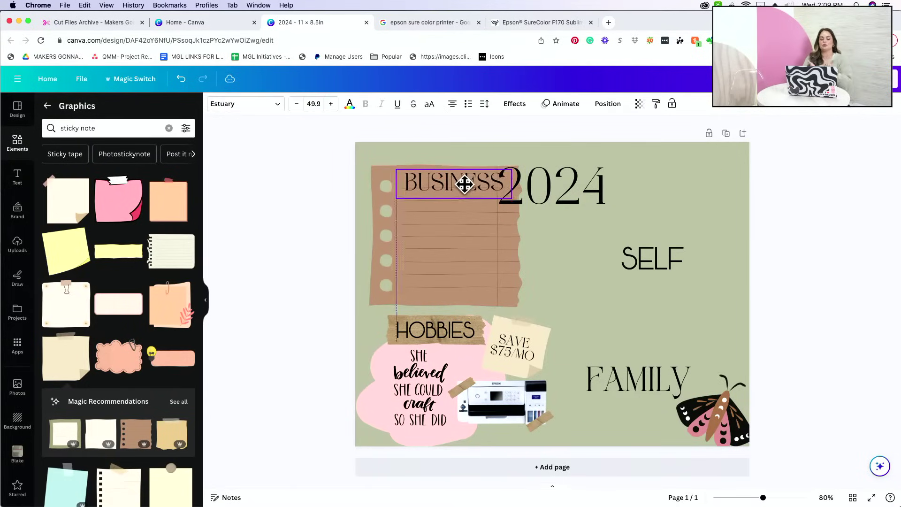
pyautogui.moveTo(513, 199); pyautogui.dragTo(487, 188)
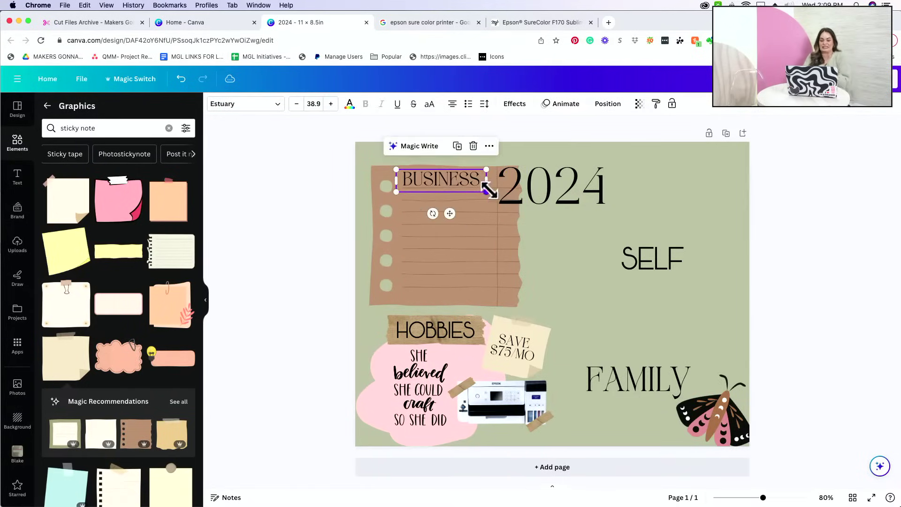
pyautogui.click(334, 221)
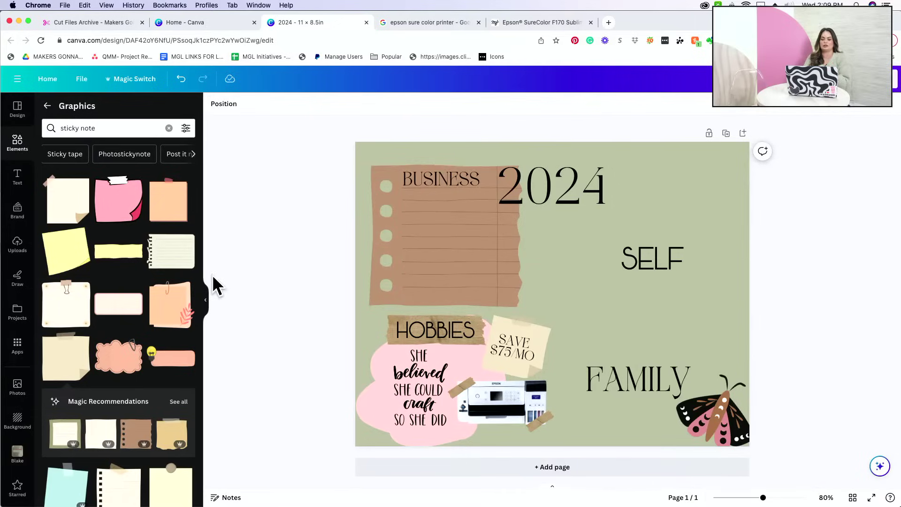
# Browse the sticky note graphics for further note and paper designs that suit the board.
pyautogui.scroll(-10, 108, 385)
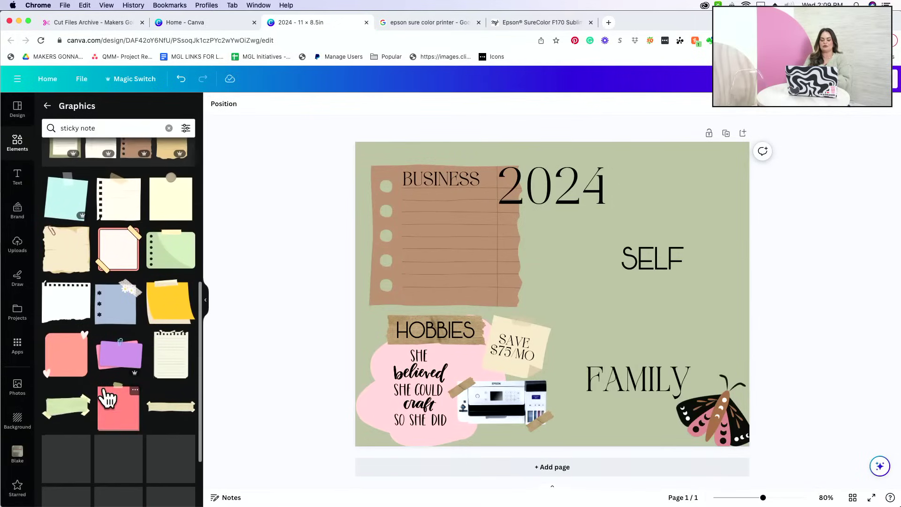
pyautogui.scroll(-4, 115, 376)
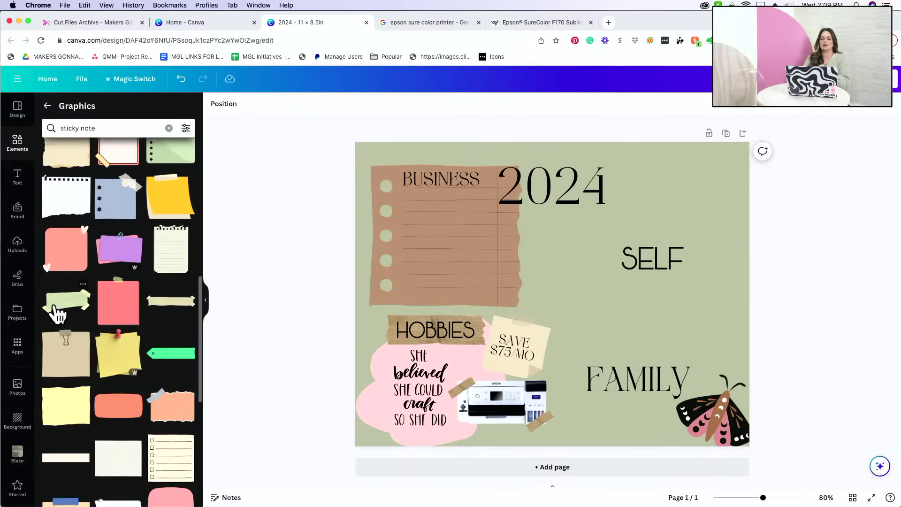
pyautogui.scroll(-6, 113, 363)
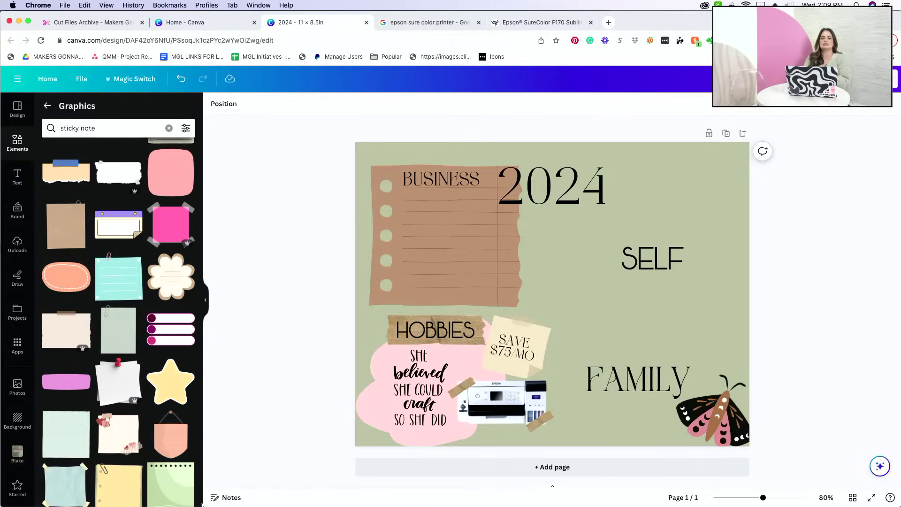
pyautogui.scroll(-10, 124, 399)
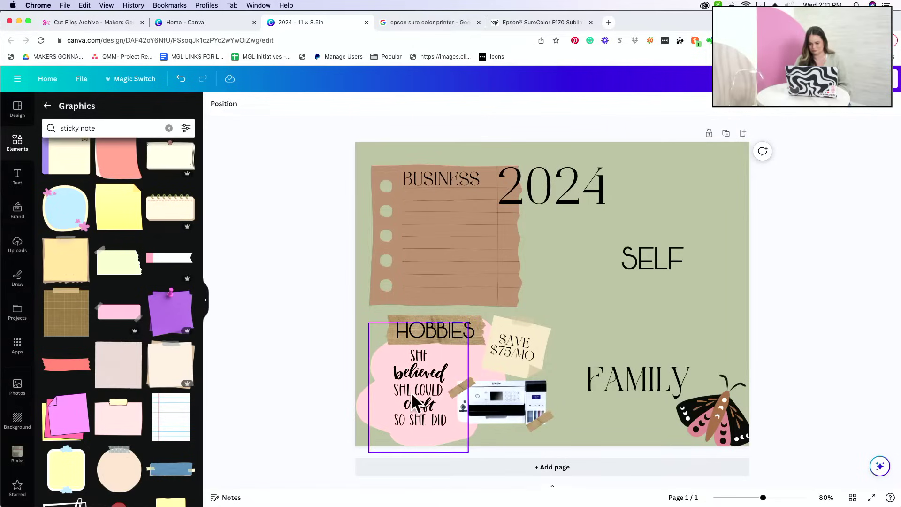
pyautogui.moveTo(584, 504)
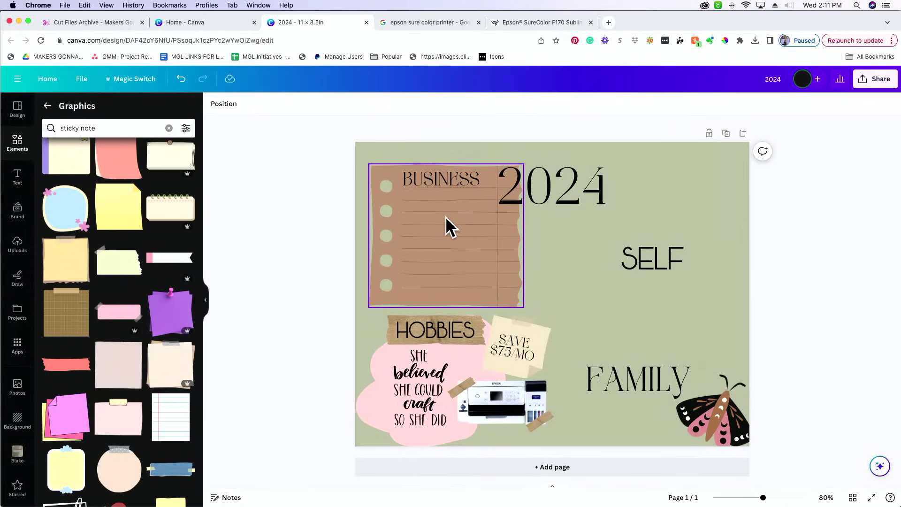
pyautogui.scroll(-1, 127, 209)
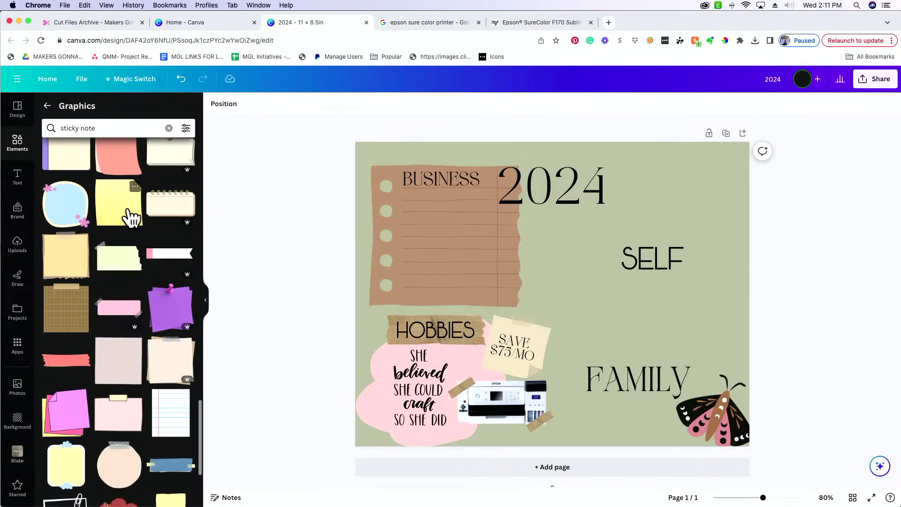
pyautogui.scroll(7, 113, 213)
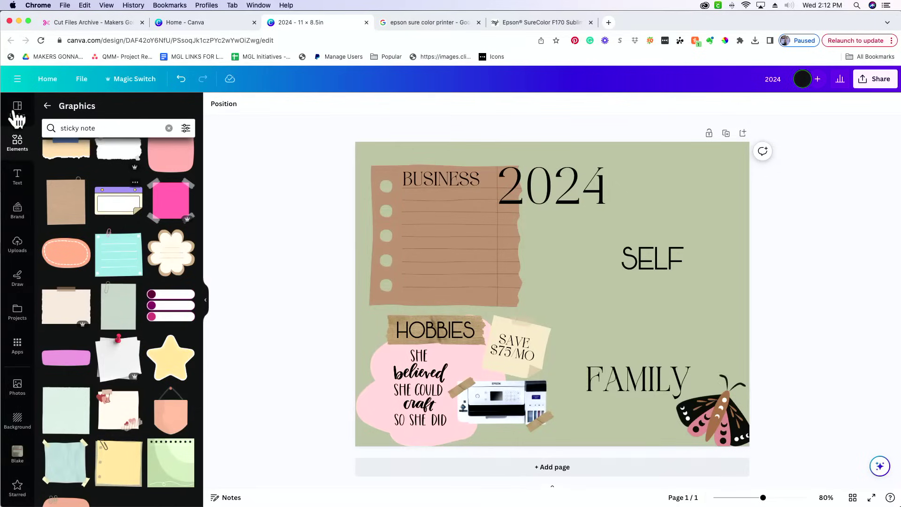
# Show the design's text options, switch to the Makers Gonna Learn fonts archive and filter it to the Handlettered style.
pyautogui.click(17, 180)
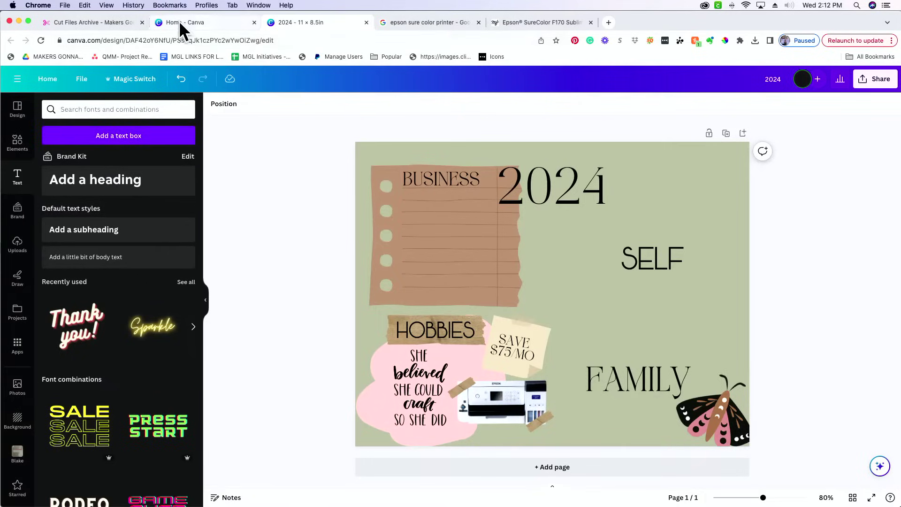
pyautogui.click(111, 22)
pyautogui.scroll(10, 322, 241)
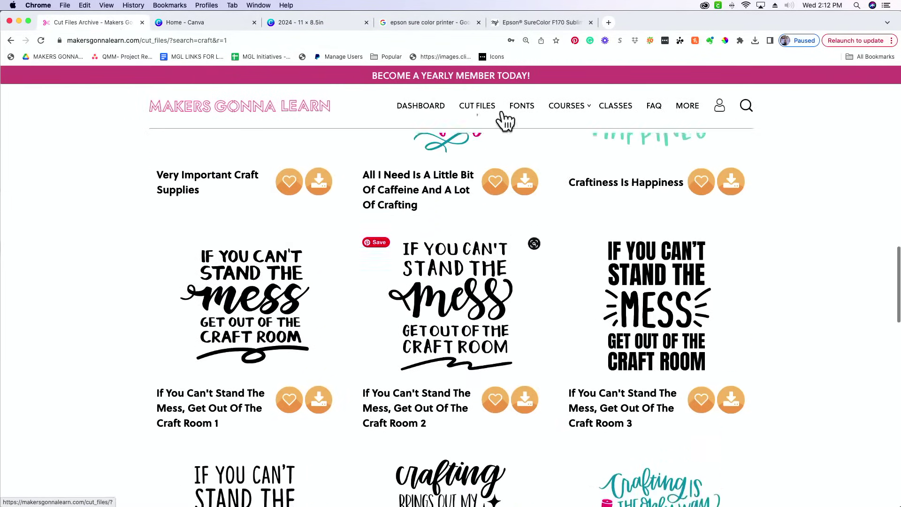
pyautogui.click(521, 112)
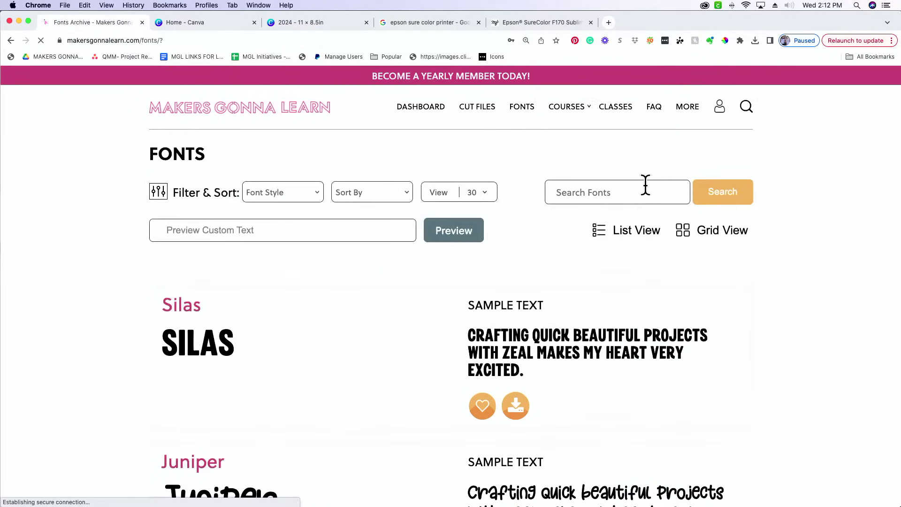
pyautogui.click(273, 192)
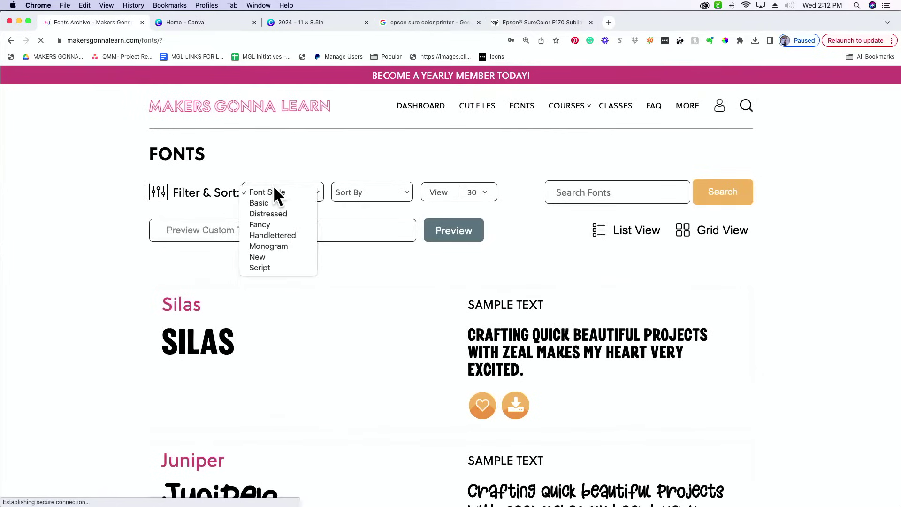
pyautogui.click(274, 235)
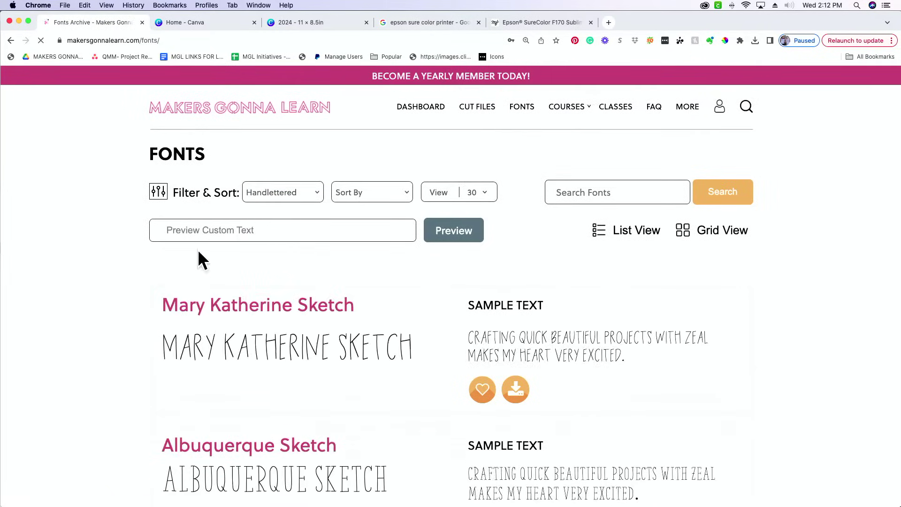
# Look through the handlettered fonts, download the Willpower font and unpack Willpower.zip.
pyautogui.scroll(-8, 207, 260)
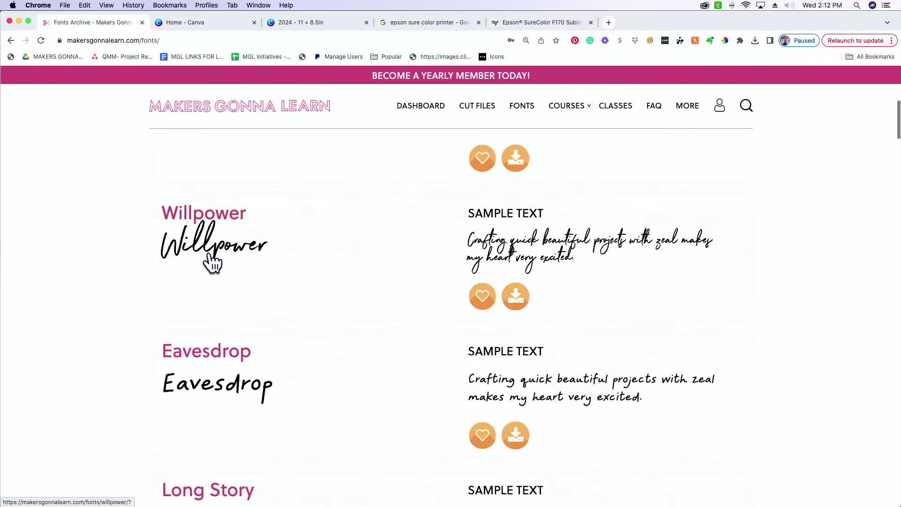
pyautogui.scroll(-10, 218, 256)
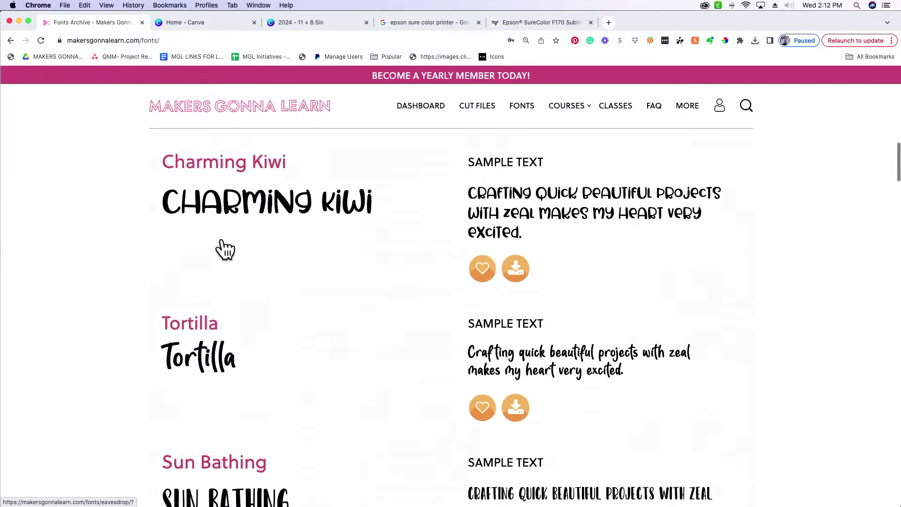
pyautogui.scroll(-10, 226, 248)
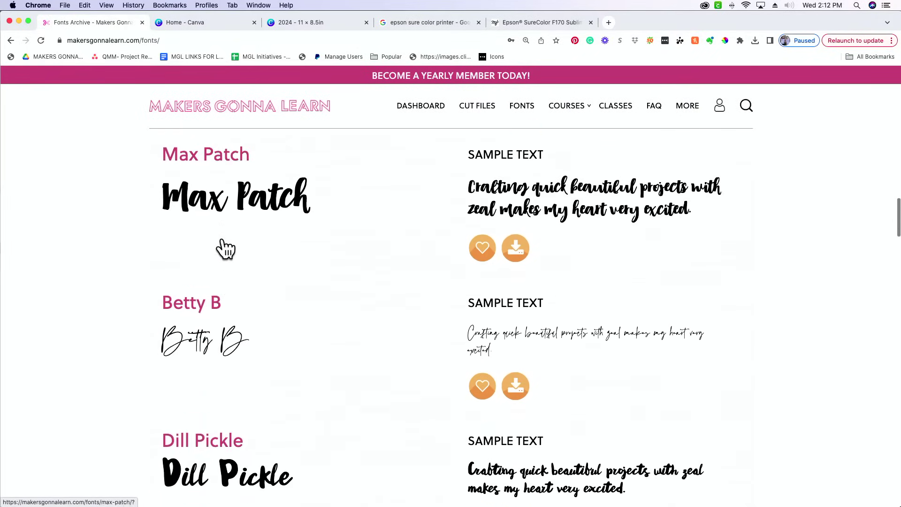
pyautogui.scroll(-10, 225, 249)
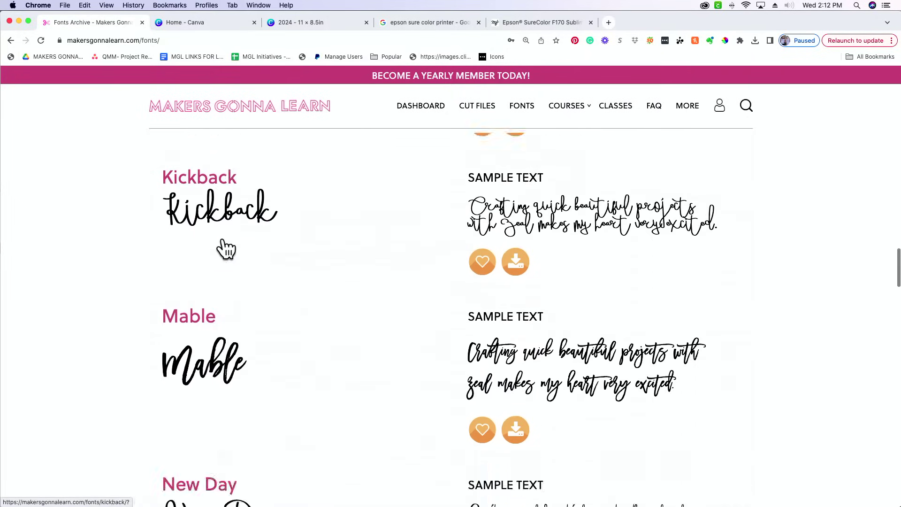
pyautogui.scroll(-10, 227, 249)
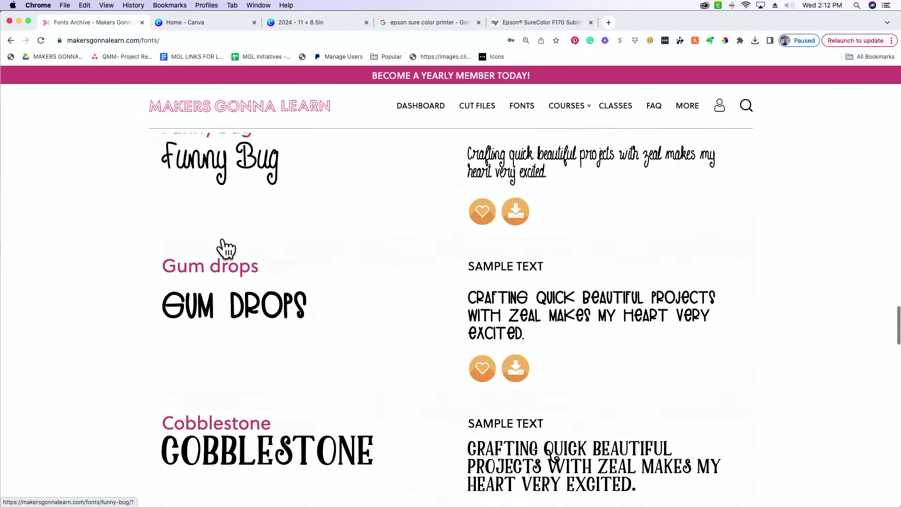
pyautogui.scroll(20, 225, 248)
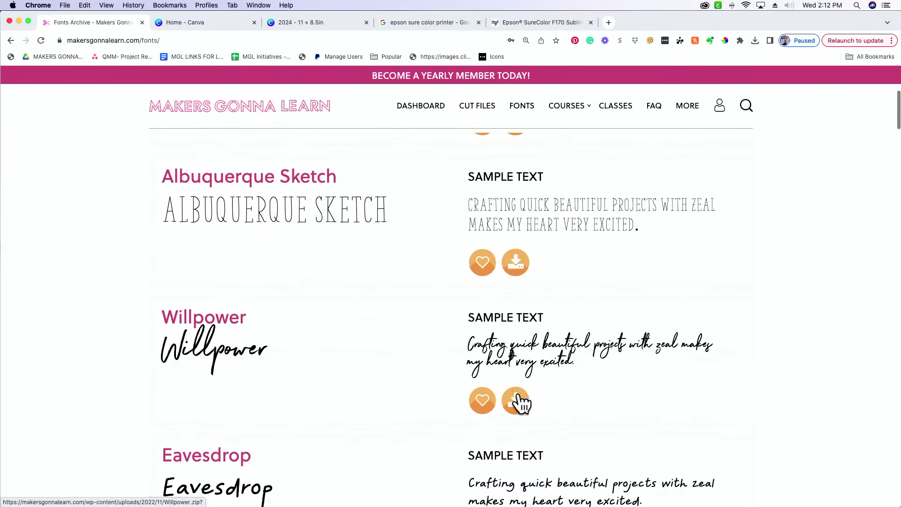
pyautogui.click(516, 400)
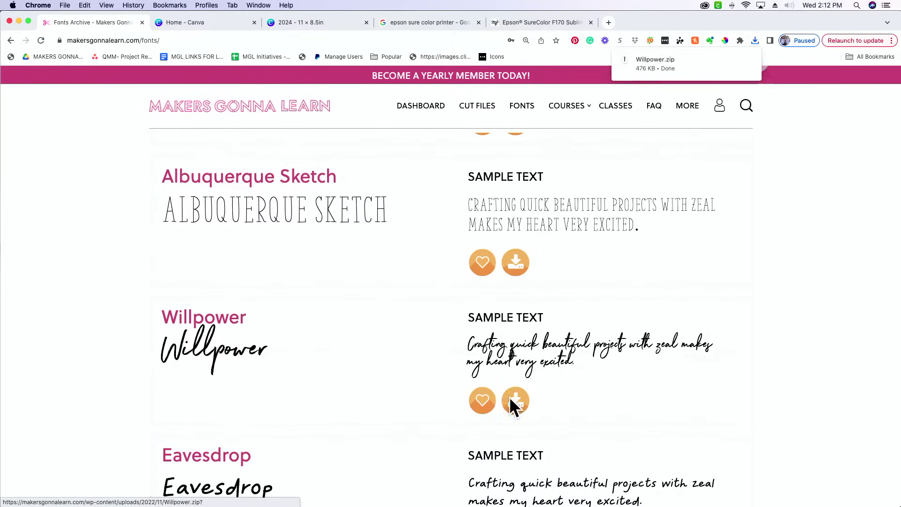
pyautogui.click(678, 54)
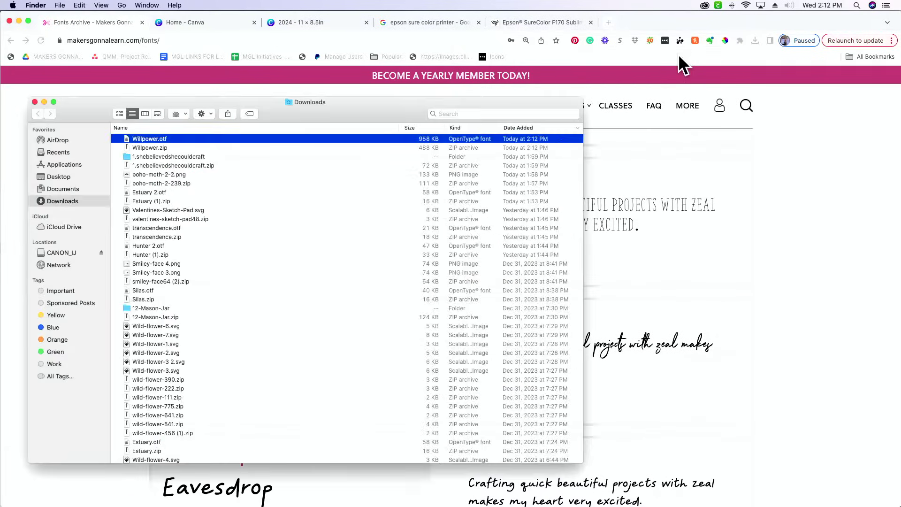
# Switch from the Downloads folder back to the 2024 vision board design in Canva.
pyautogui.moveTo(247, 504)
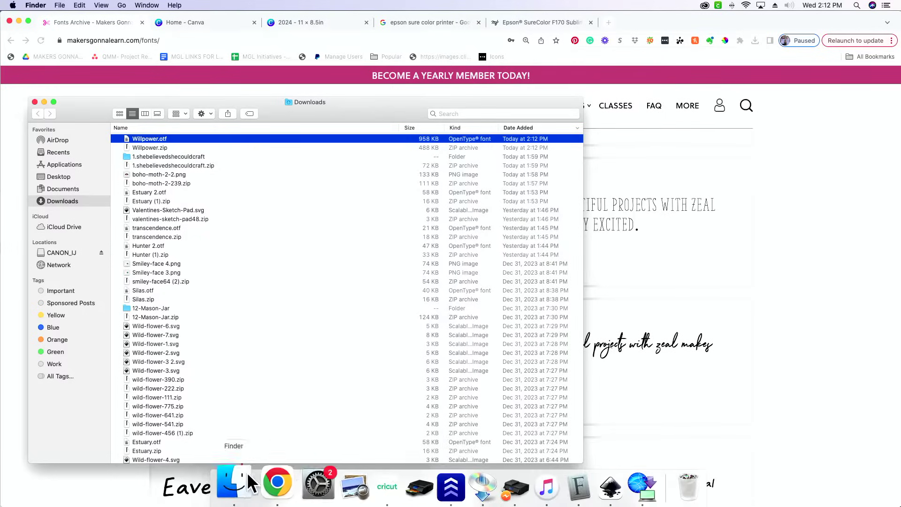
pyautogui.click(263, 485)
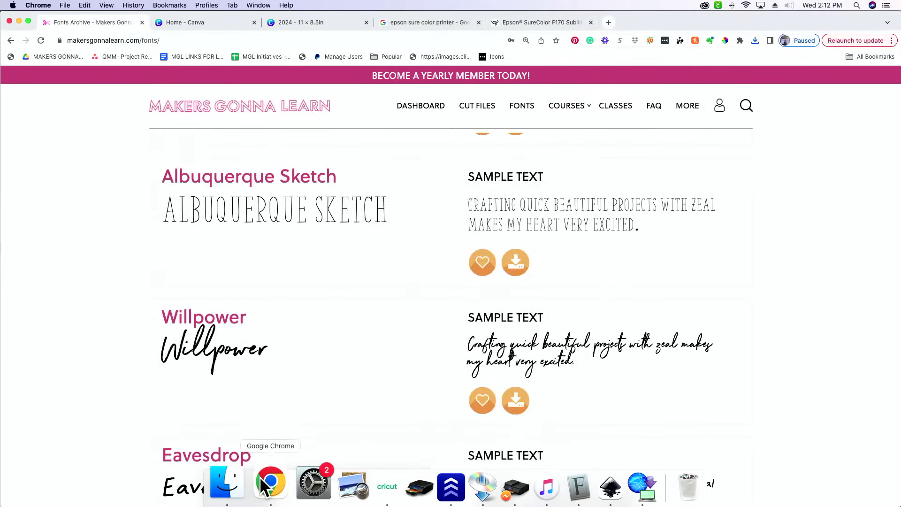
pyautogui.click(210, 22)
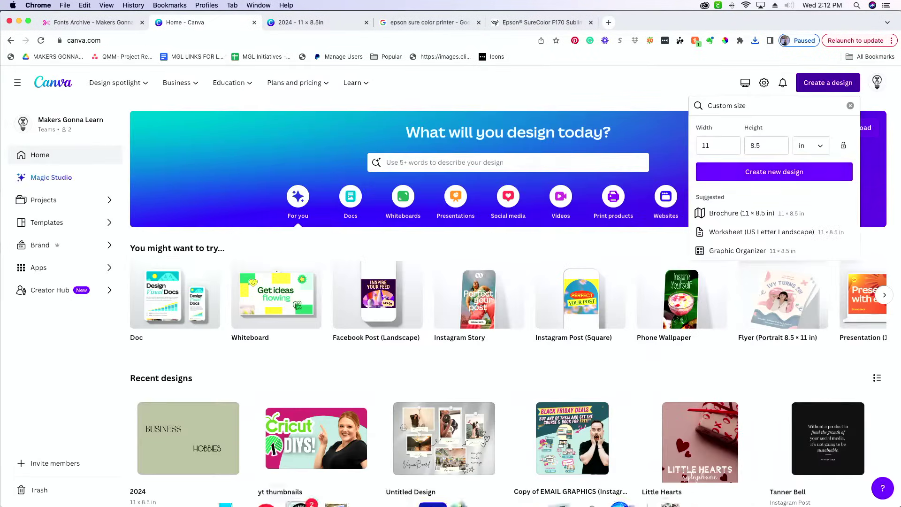
pyautogui.click(302, 22)
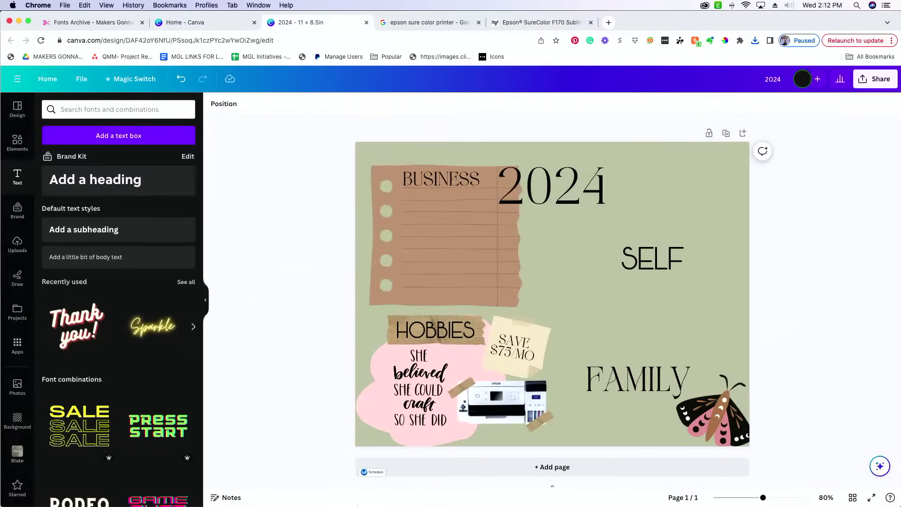
pyautogui.moveTo(254, 504)
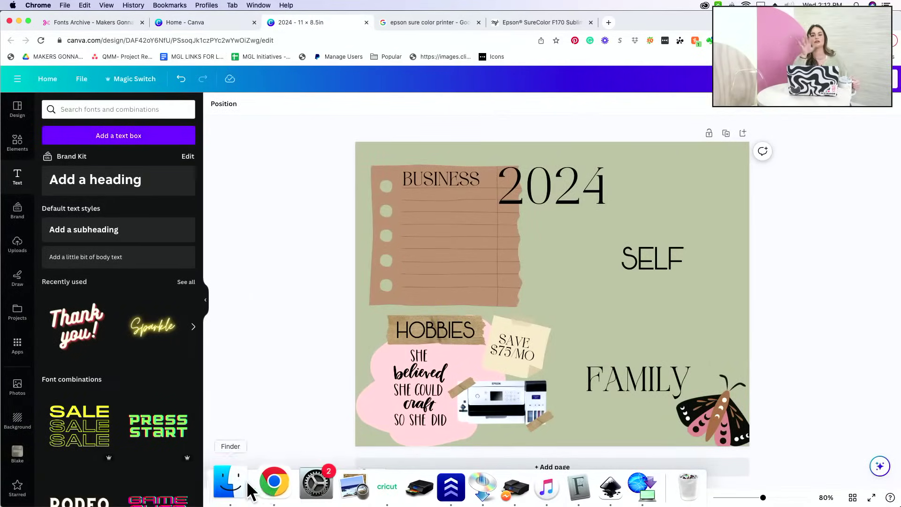
# Try to add Willpower.otf from the Downloads folder directly onto the design page.
pyautogui.click(240, 486)
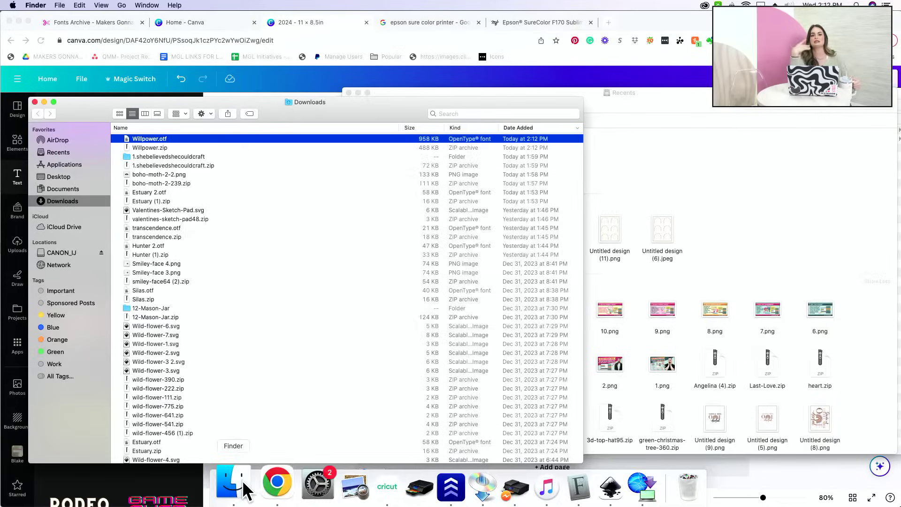
pyautogui.click(706, 153)
pyautogui.click(349, 92)
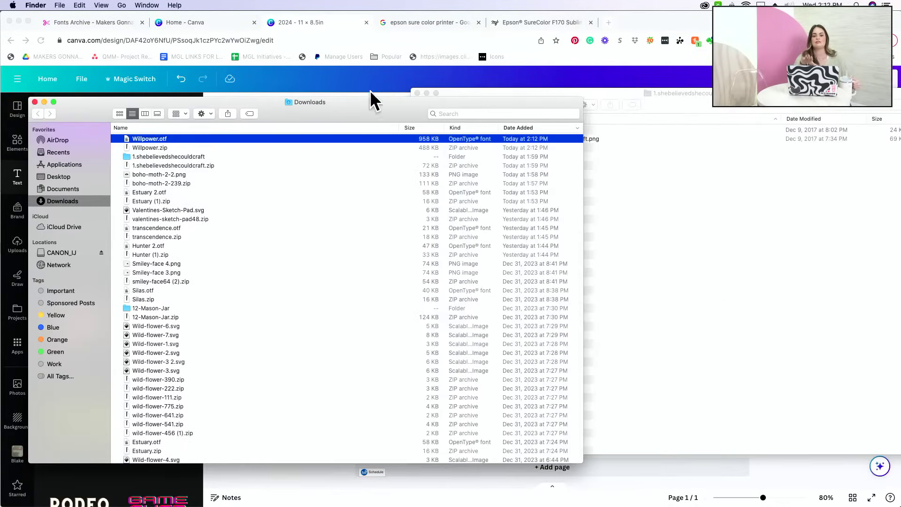
pyautogui.click(417, 92)
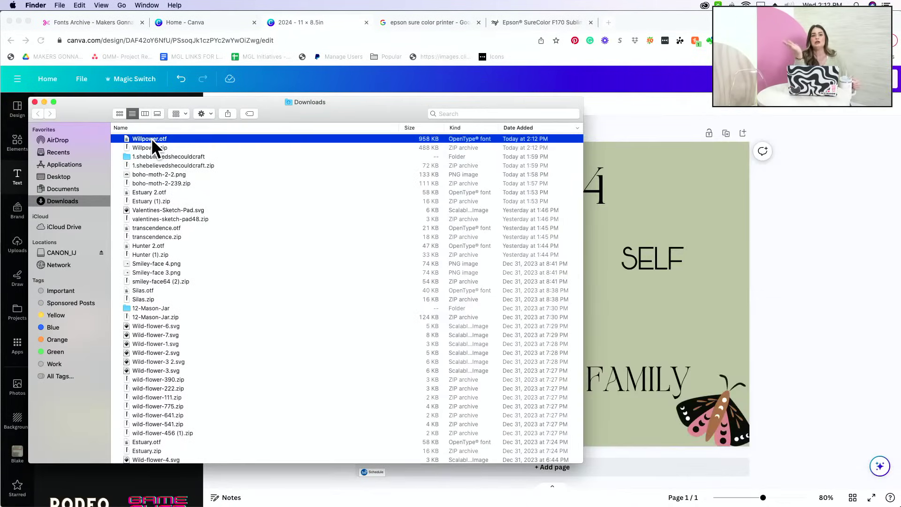
pyautogui.moveTo(151, 138); pyautogui.dragTo(837, 227)
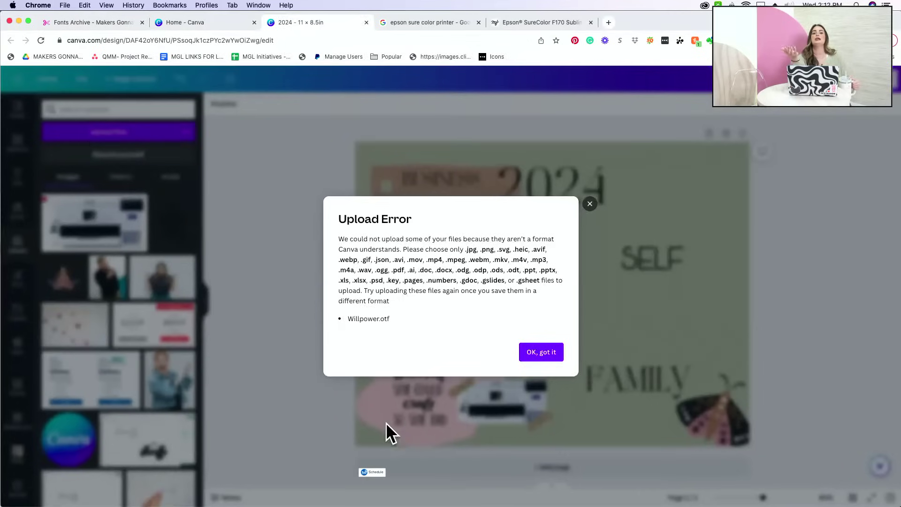
pyautogui.click(547, 356)
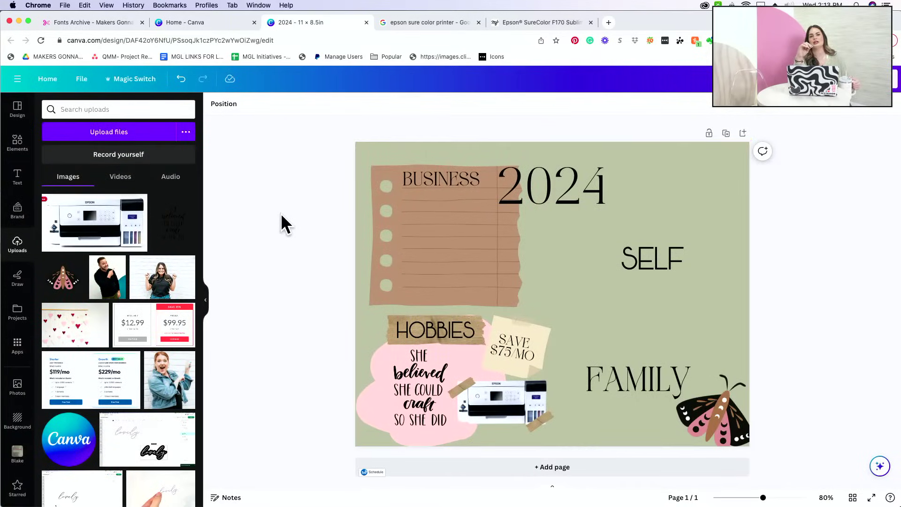
# Upload Willpower.otf as a custom font through the 2024 title's font options and acknowledge the right to use it.
pyautogui.click(549, 207)
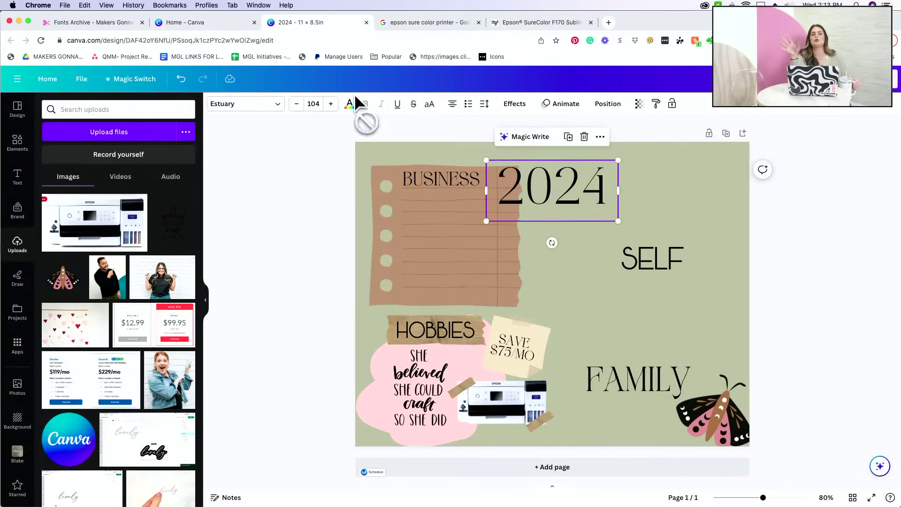
pyautogui.click(261, 105)
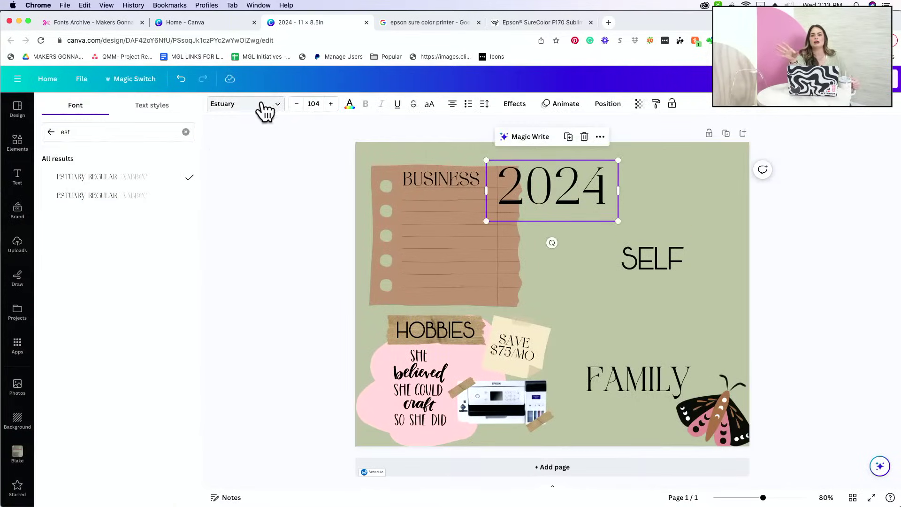
pyautogui.click(186, 132)
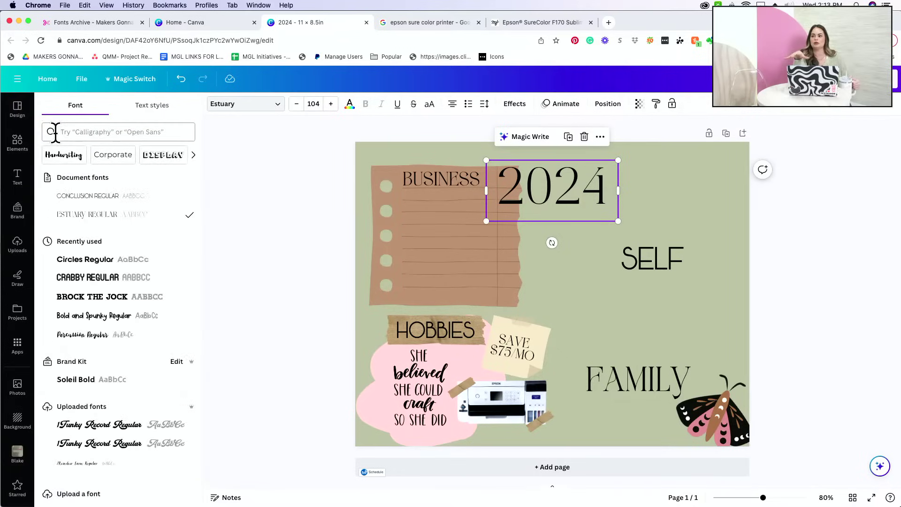
pyautogui.click(90, 493)
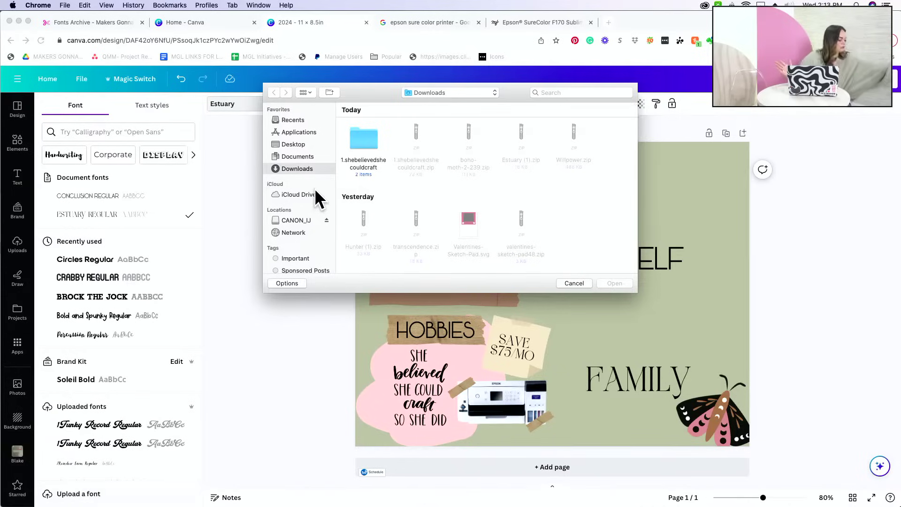
pyautogui.click(296, 118)
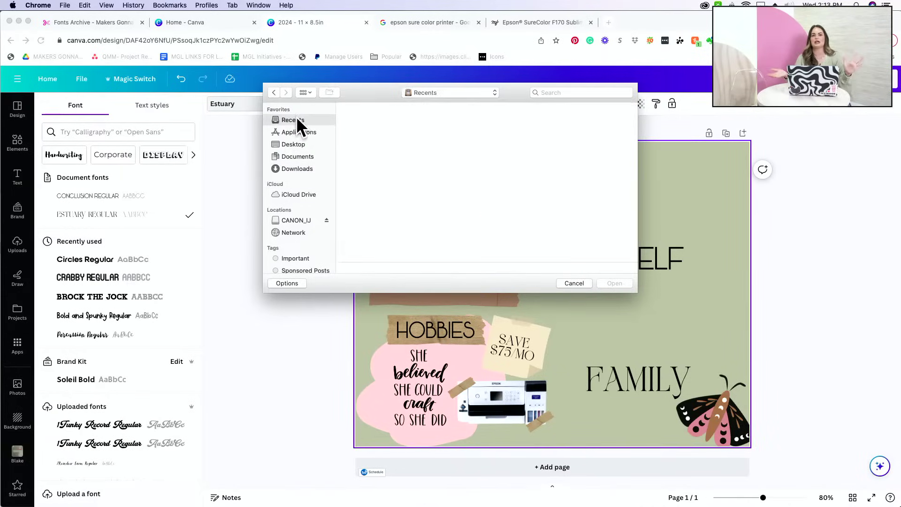
pyautogui.click(295, 168)
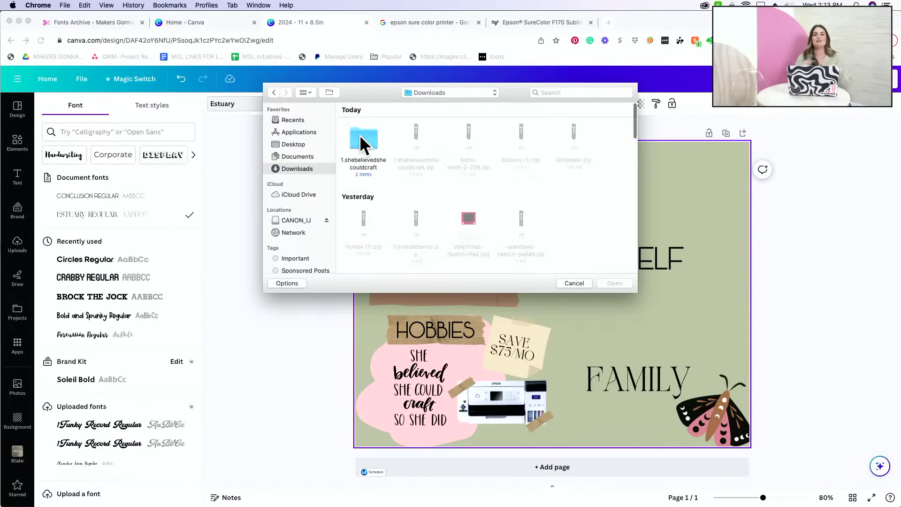
pyautogui.click(570, 94)
pyautogui.write('will')
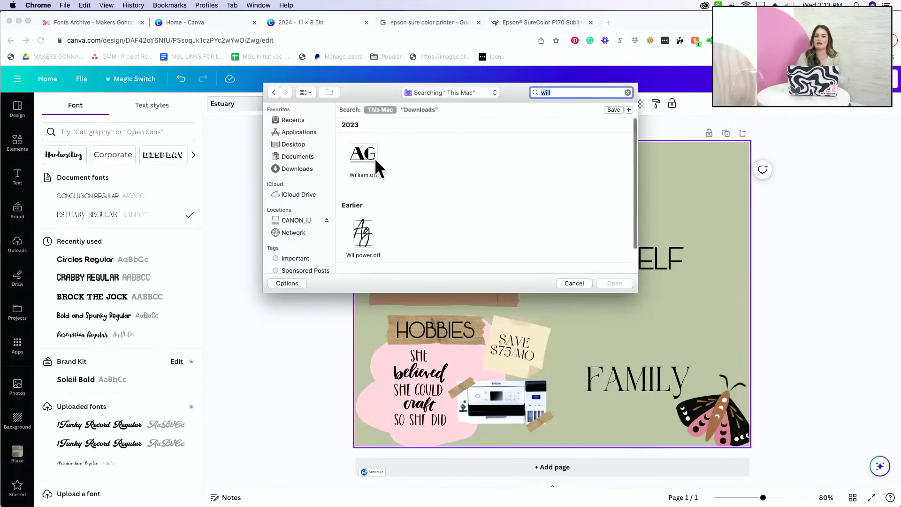
pyautogui.doubleClick(364, 229)
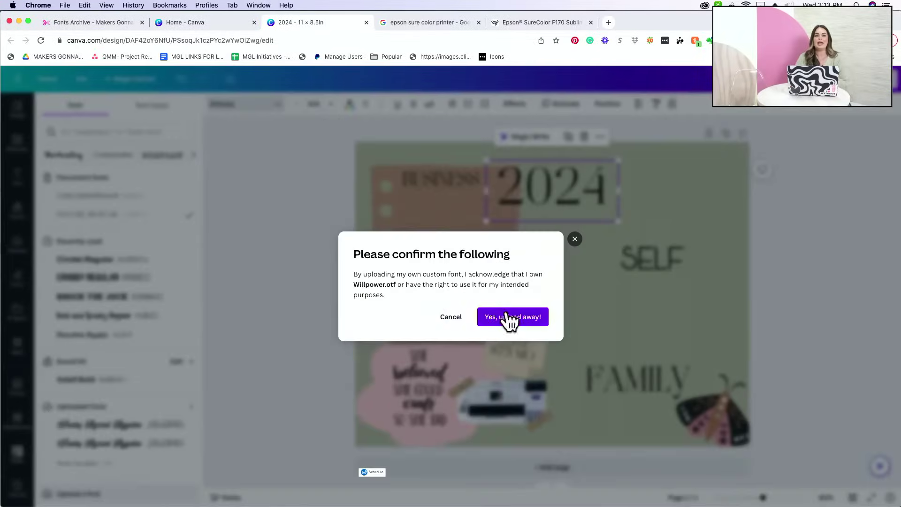
pyautogui.click(509, 314)
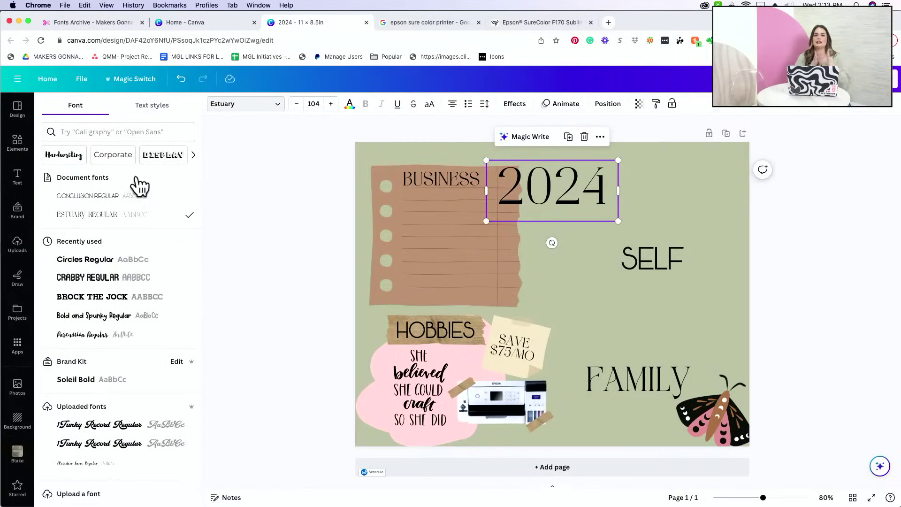
pyautogui.click(85, 132)
pyautogui.click(289, 201)
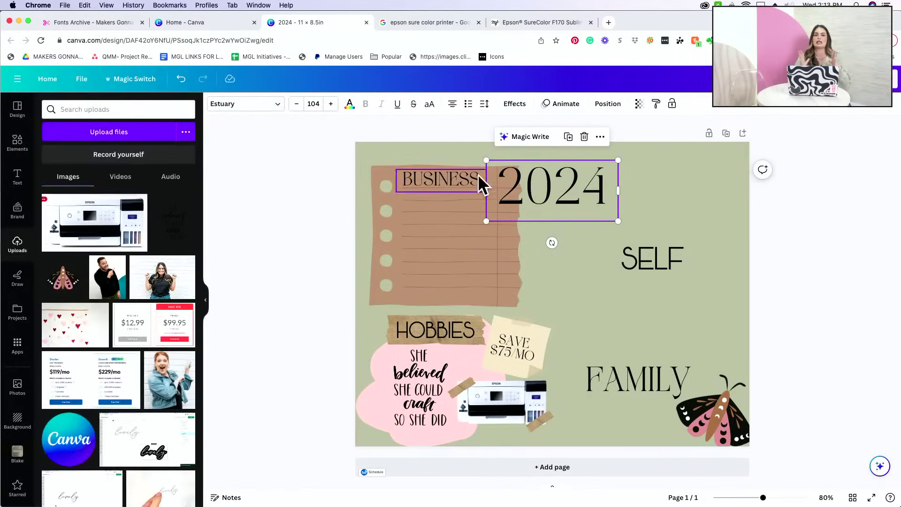
# Duplicate the 2024 title, move the copy onto the Business note and change its text to "START ETSY SHOP".
pyautogui.click(568, 138)
pyautogui.moveTo(554, 197); pyautogui.dragTo(508, 259)
pyautogui.doubleClick(463, 255)
pyautogui.write('START')
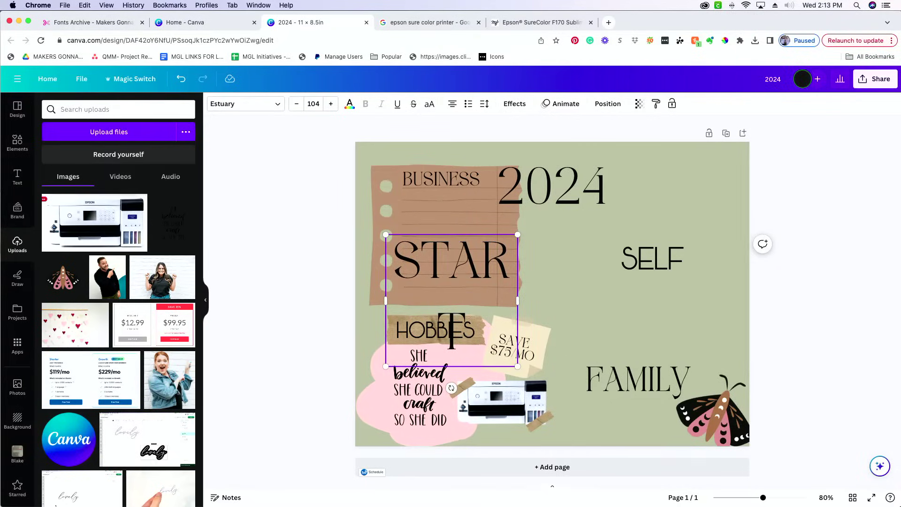
pyautogui.write('ETSY SHOP')
# Change the font of the Etsy shop text to Willpower.
pyautogui.press('cmd+a')
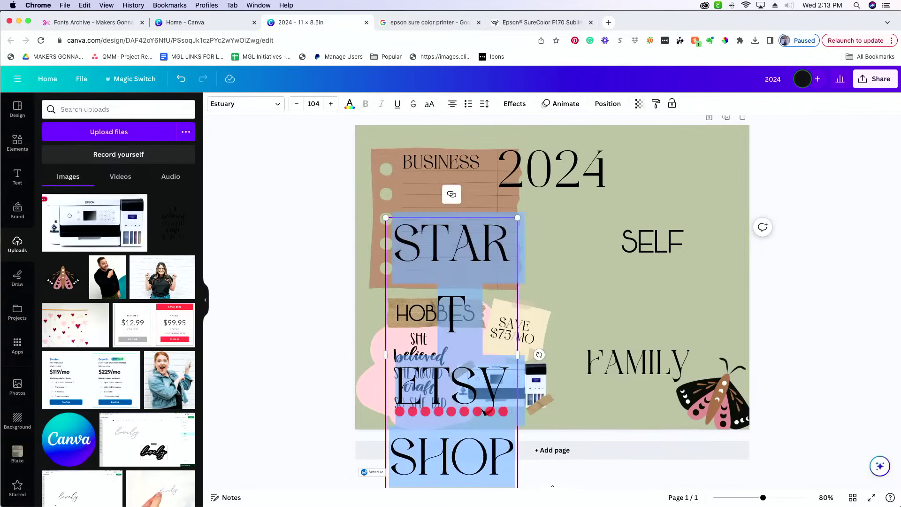
pyautogui.click(222, 105)
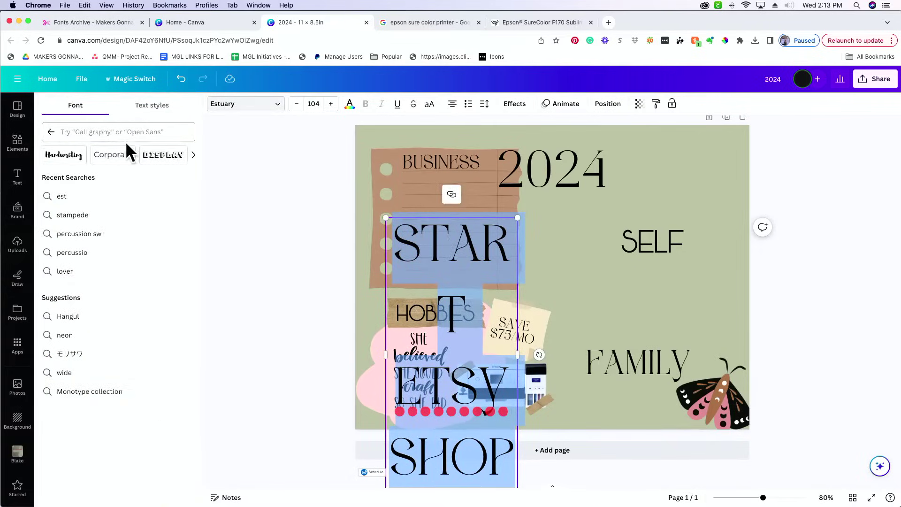
pyautogui.click(120, 132)
pyautogui.write('wil')
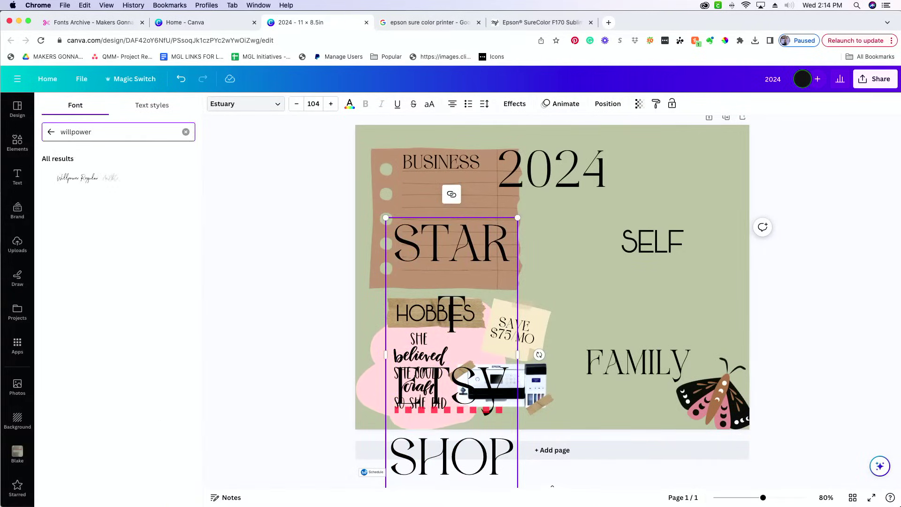
pyautogui.write('lpower')
pyautogui.click(109, 181)
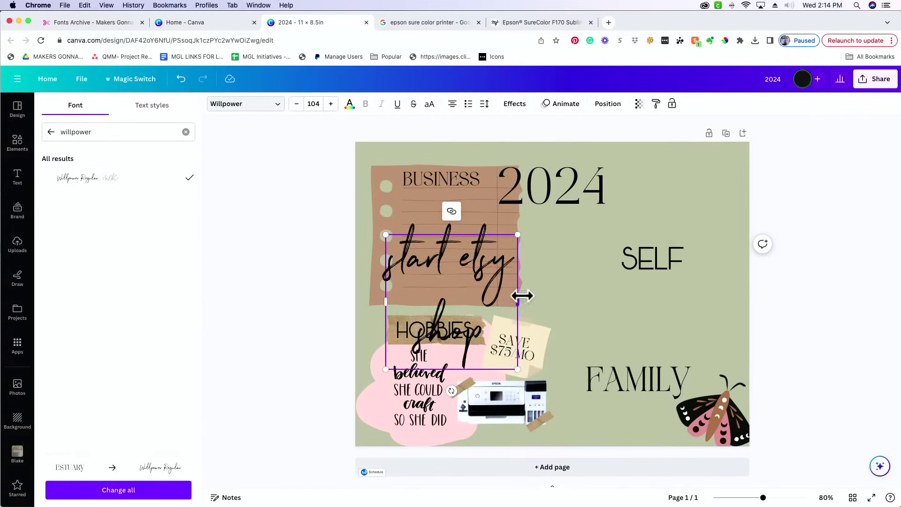
# Shrink the Etsy shop text to font size 46.3 on a single line and place it below the BUSINESS heading.
pyautogui.moveTo(517, 302); pyautogui.dragTo(486, 262)
pyautogui.moveTo(443, 284); pyautogui.dragTo(460, 265)
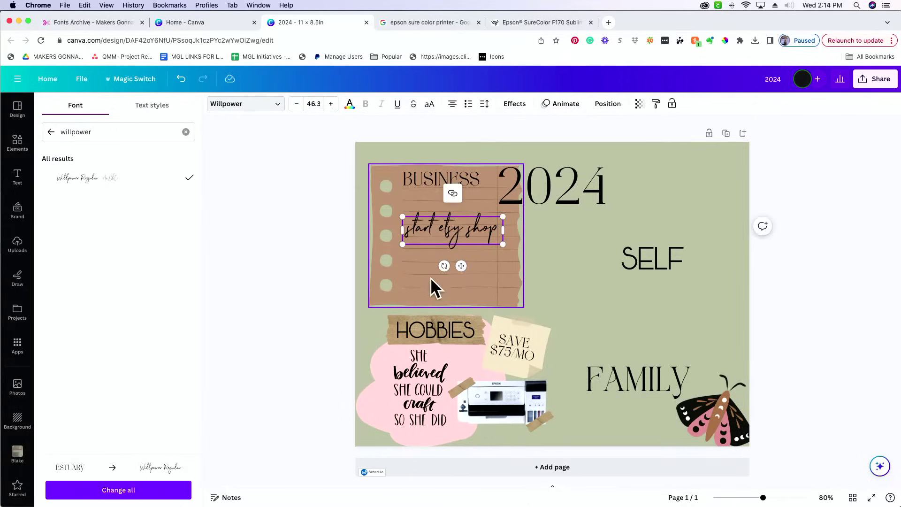
pyautogui.click(239, 233)
# Duplicate the Etsy shop text below itself and change the copy to "by the end of January".
pyautogui.click(451, 233)
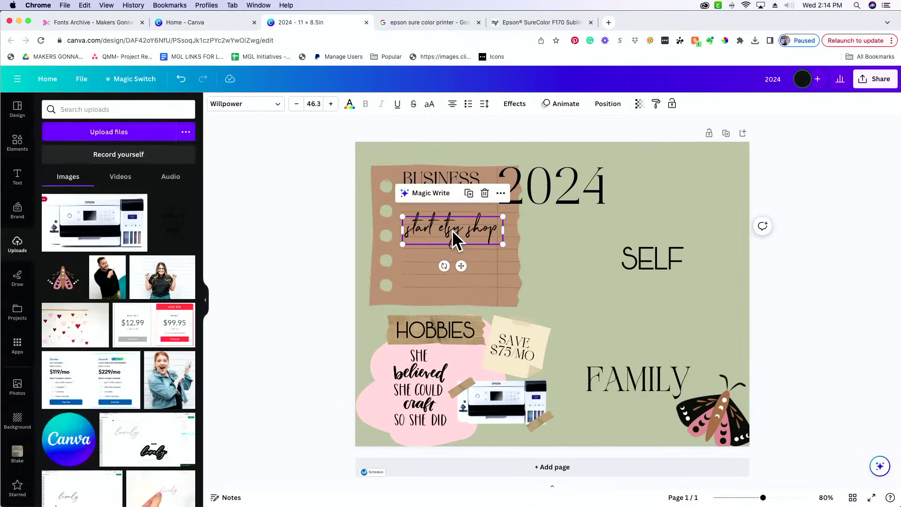
pyautogui.click(468, 194)
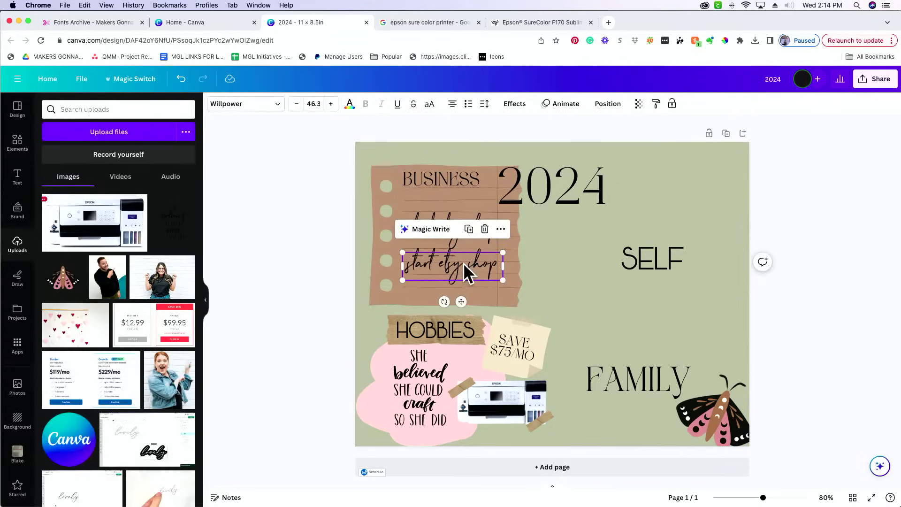
pyautogui.doubleClick(464, 264)
pyautogui.tripleClick(463, 264)
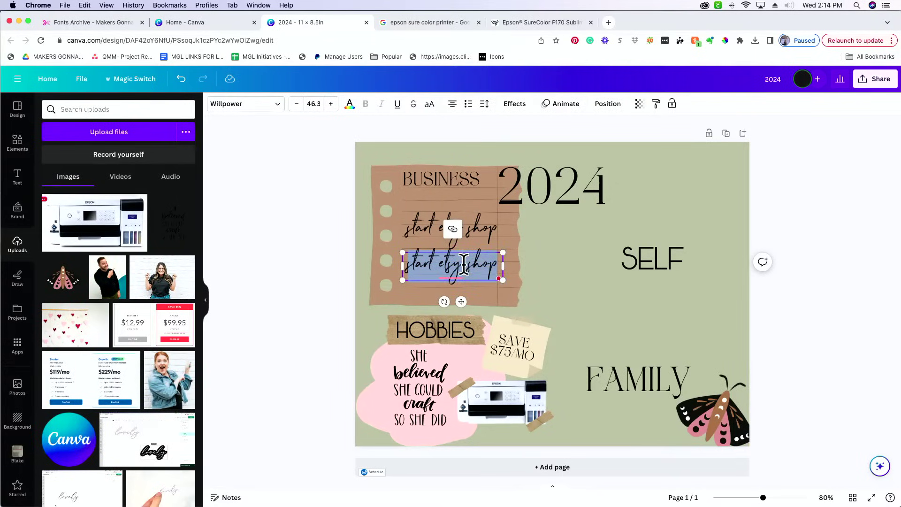
pyautogui.write('by the end')
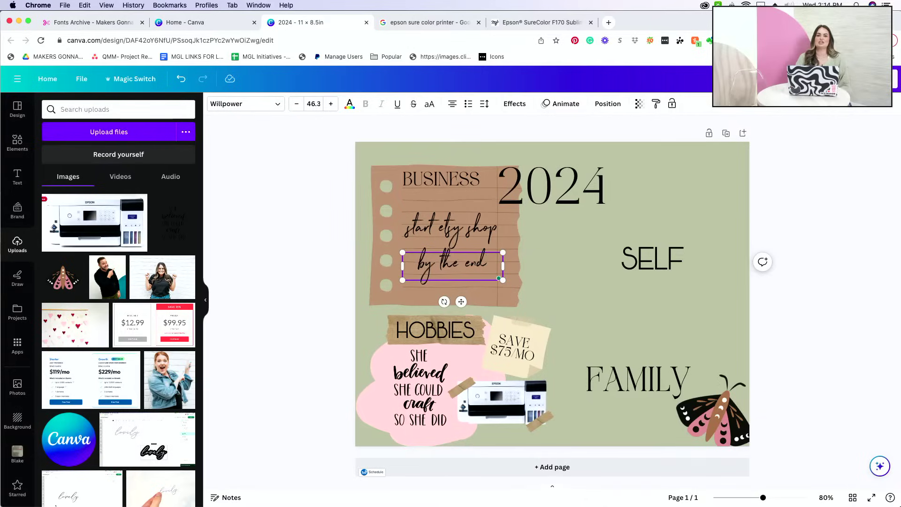
pyautogui.write(' of J')
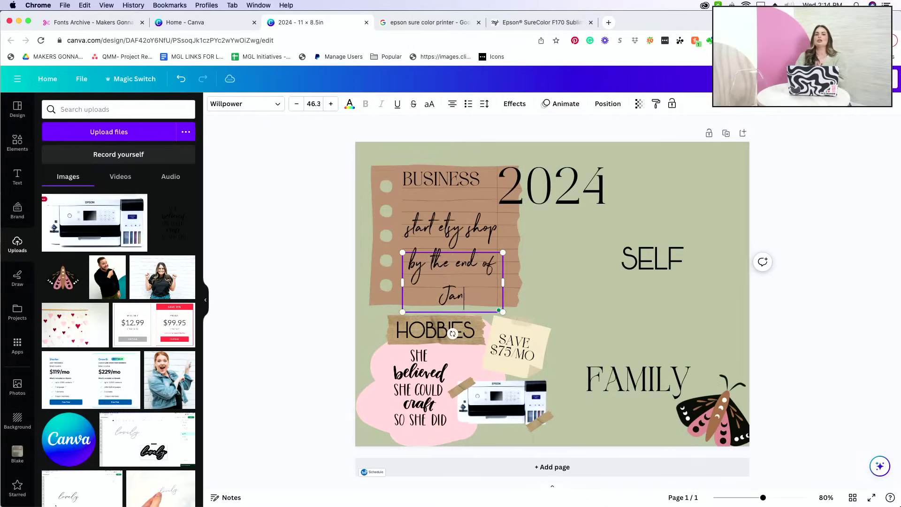
pyautogui.write('anuary')
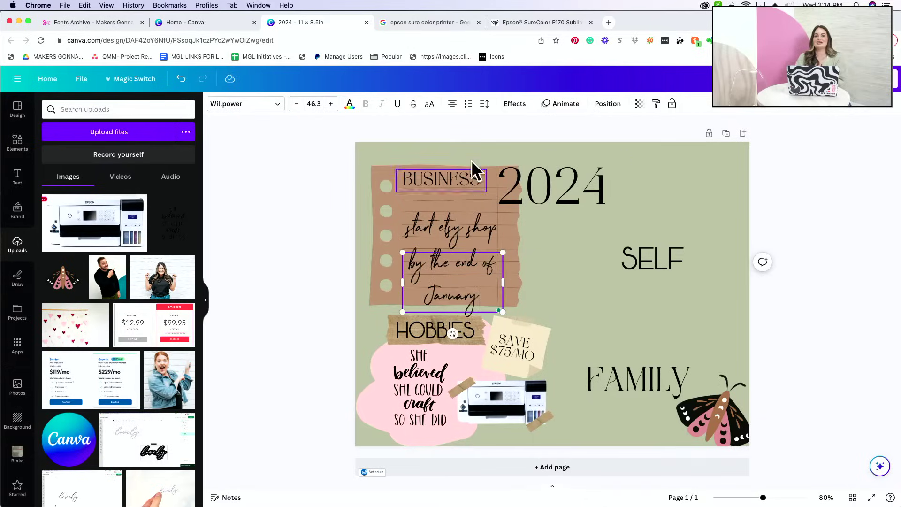
# Reduce the line spacing of the "by the end of January" text to 0.86, leaving it without bullets.
pyautogui.click(468, 104)
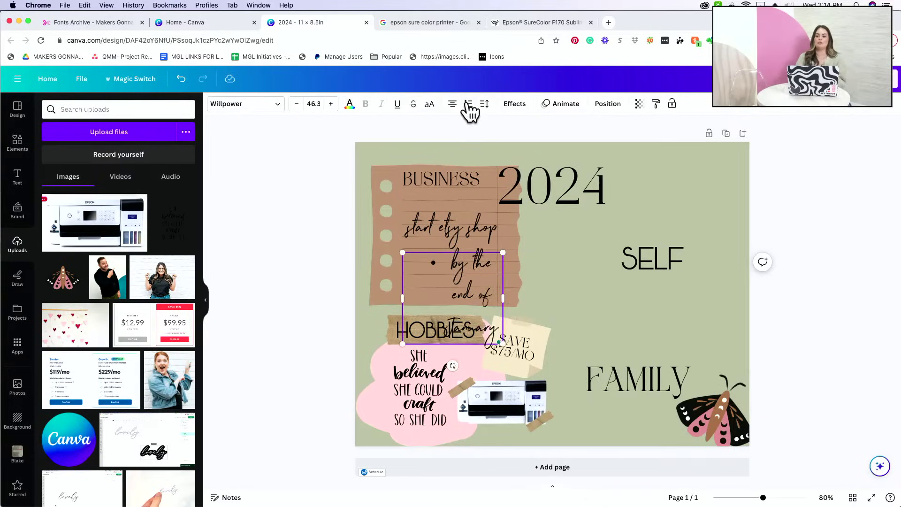
pyautogui.click(470, 104)
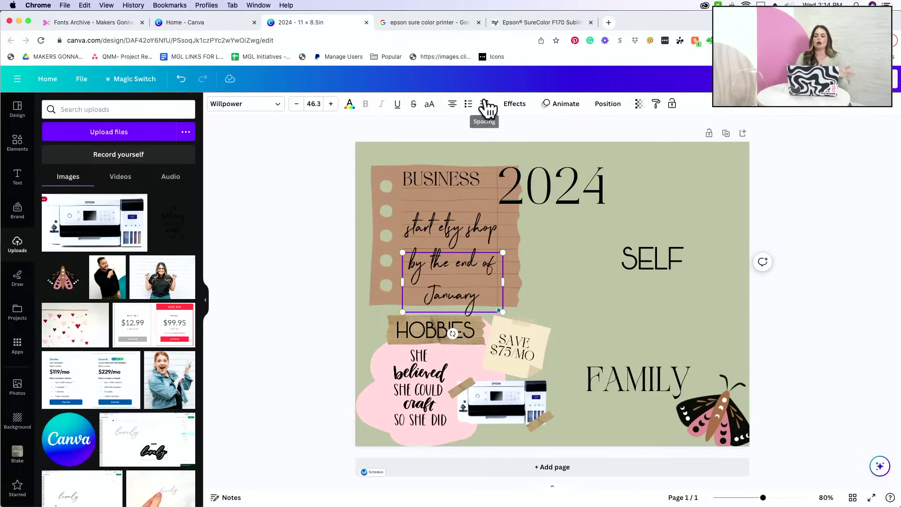
pyautogui.click(484, 104)
pyautogui.moveTo(534, 168); pyautogui.dragTo(503, 170)
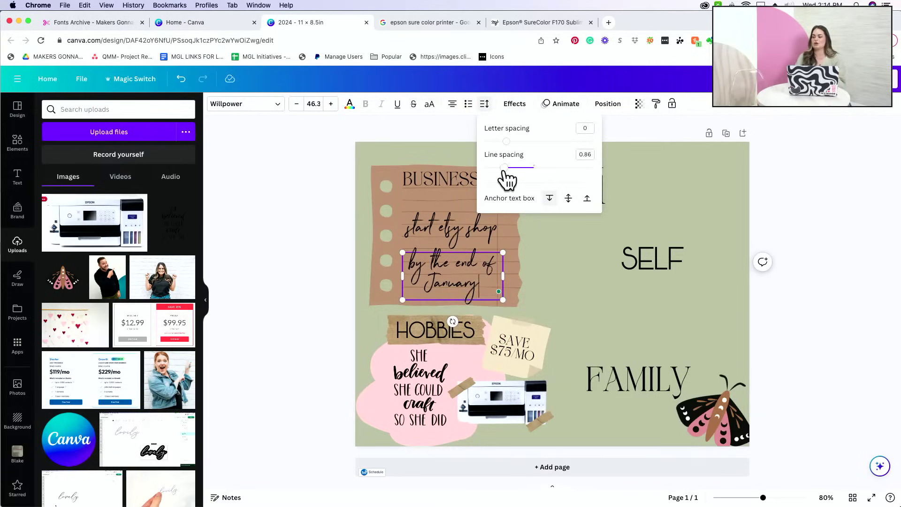
pyautogui.click(303, 215)
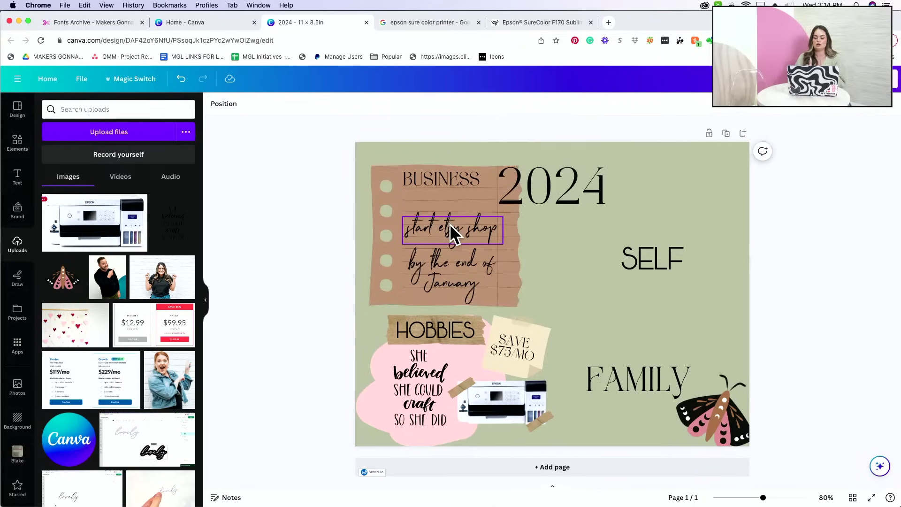
# Move the "by the end of January" text up close beneath the "start etsy shop" line.
pyautogui.click(450, 224)
pyautogui.moveTo(461, 279); pyautogui.dragTo(468, 281)
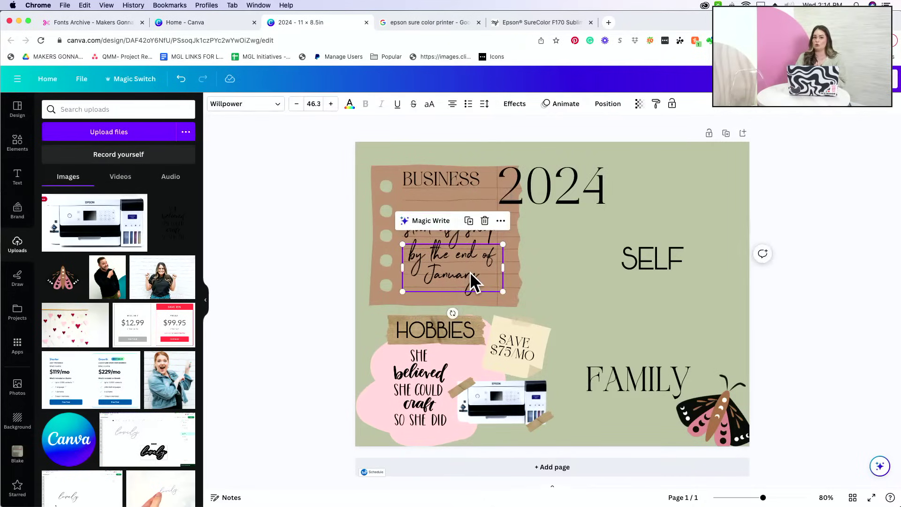
pyautogui.click(316, 255)
# Tilt both handwritten texts on the Business note slightly counter-clockwise together, enlarging them to font size 48.9 and moving them up slightly.
pyautogui.click(452, 226)
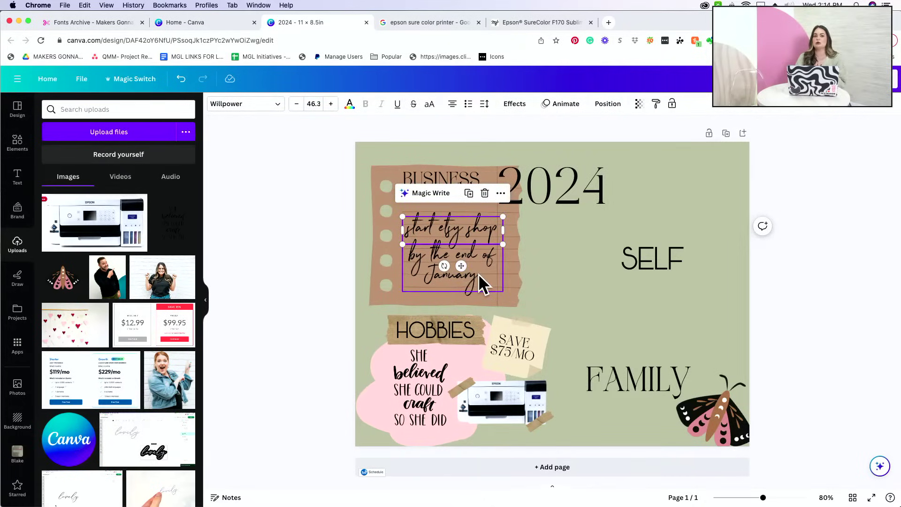
pyautogui.keyDown('shift'); pyautogui.click(477, 274); pyautogui.keyUp('shift')
pyautogui.moveTo(454, 312); pyautogui.dragTo(458, 312)
pyautogui.moveTo(499, 213); pyautogui.dragTo(505, 207)
pyautogui.moveTo(452, 267); pyautogui.dragTo(446, 258)
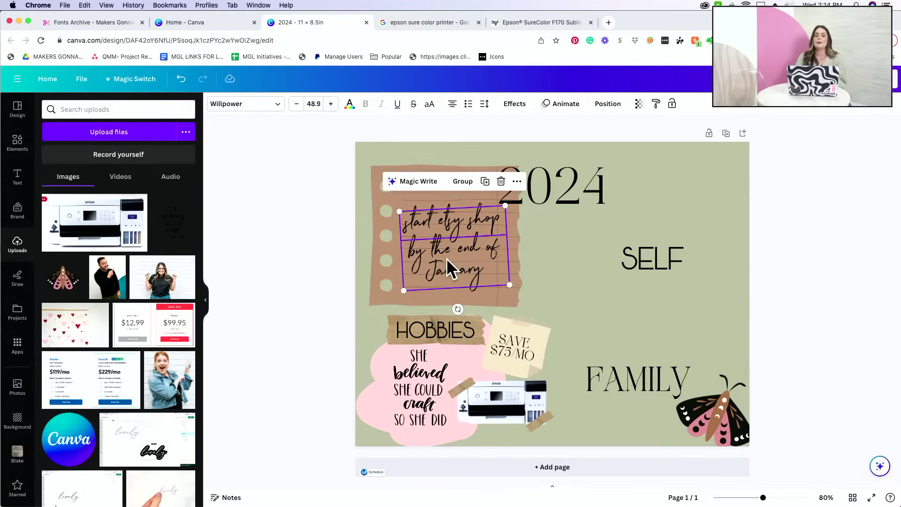
pyautogui.click(312, 237)
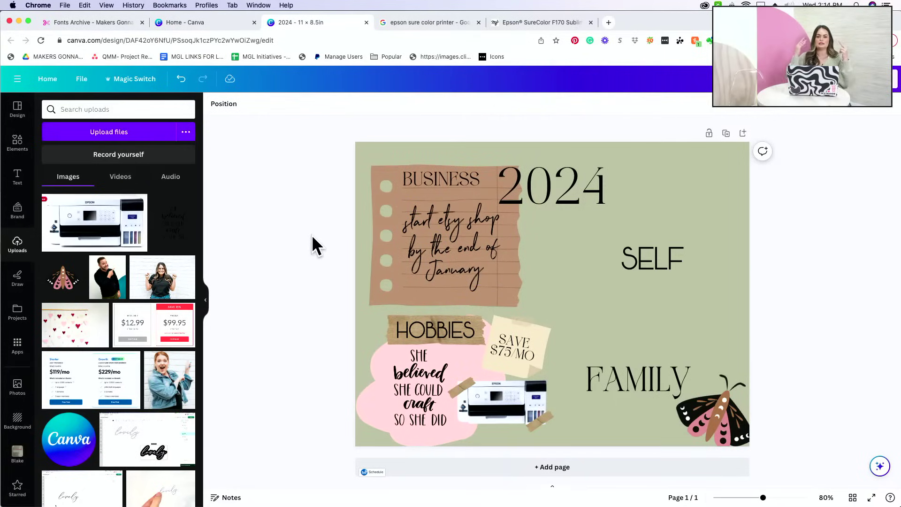
# Recolour the Business note's paper to the lighter, muted brown #BDA796.
pyautogui.click(371, 282)
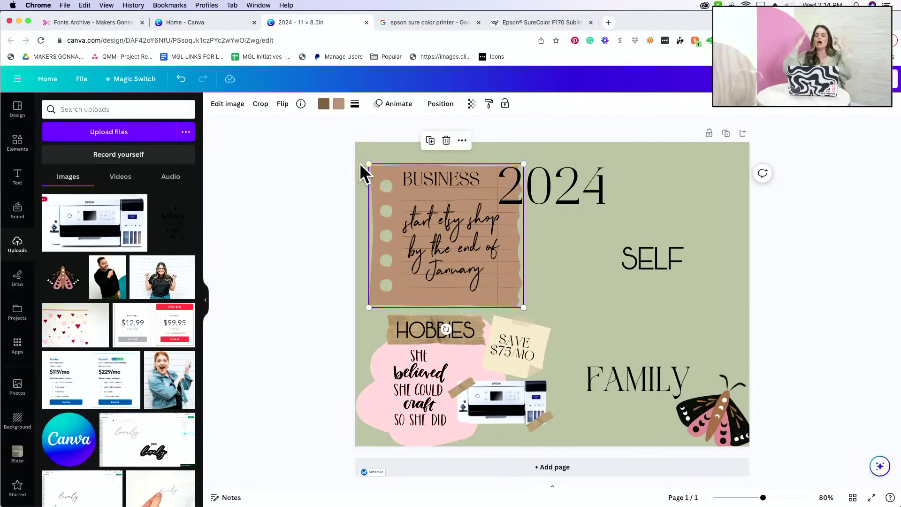
pyautogui.click(472, 104)
pyautogui.moveTo(472, 141)
pyautogui.mouseDown()
pyautogui.moveTo(441, 141)
pyautogui.moveTo(466, 141)
pyautogui.mouseUp()
pyautogui.click(309, 122)
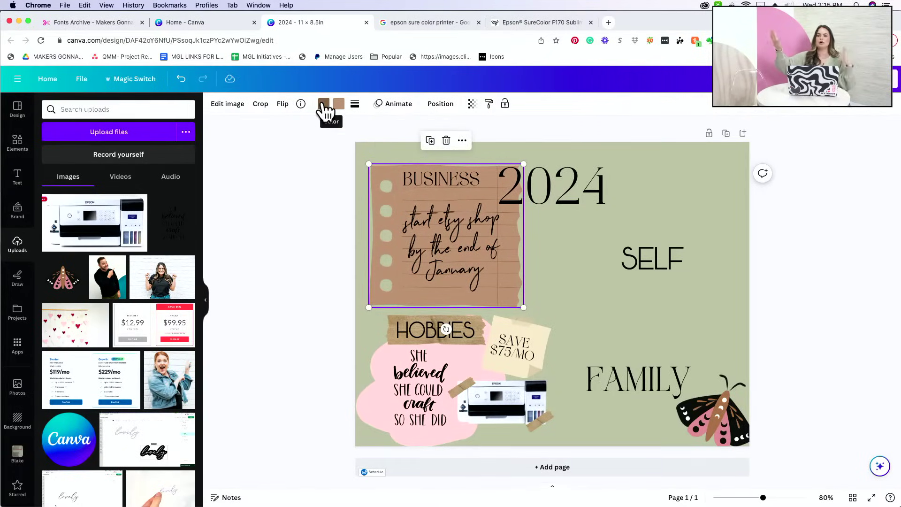
pyautogui.click(337, 106)
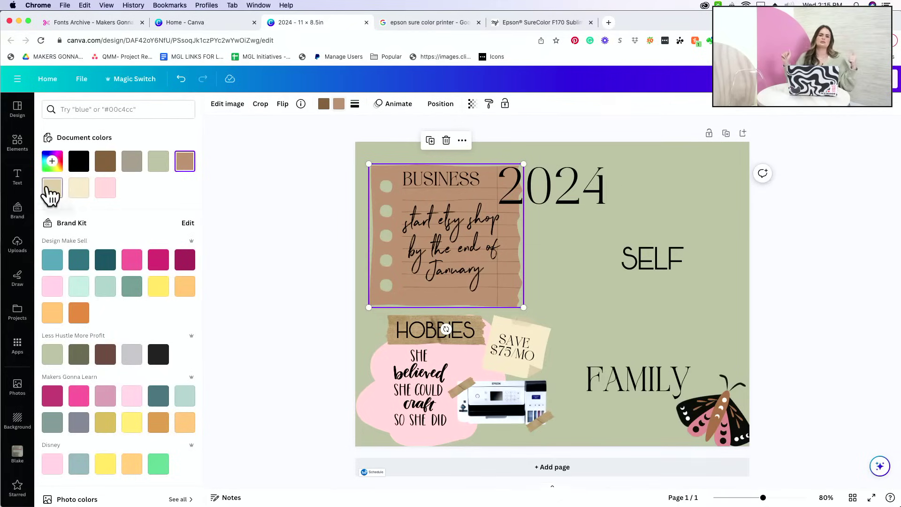
pyautogui.click(51, 189)
pyautogui.click(52, 160)
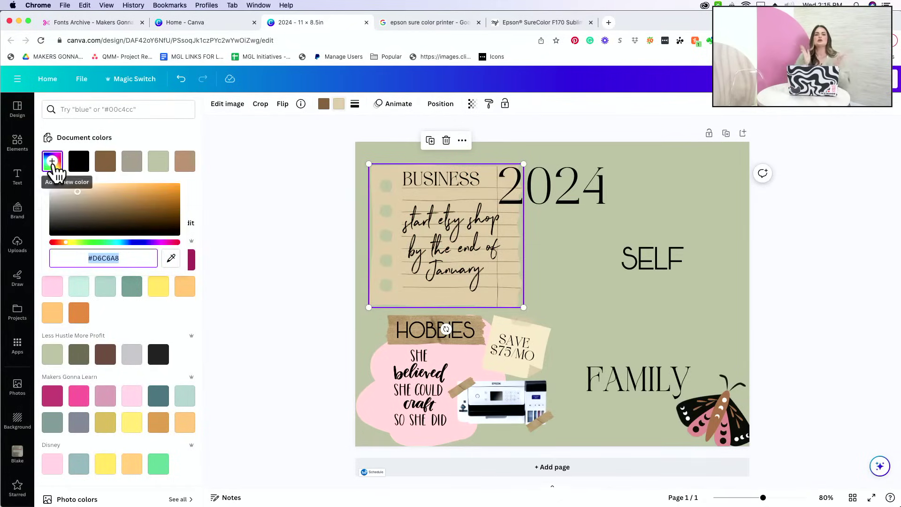
pyautogui.click(185, 161)
pyautogui.click(52, 161)
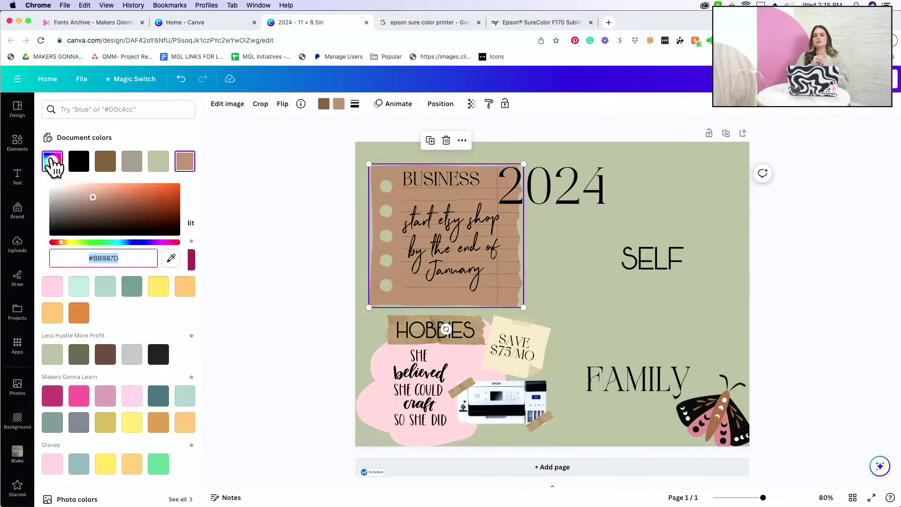
pyautogui.click(86, 197)
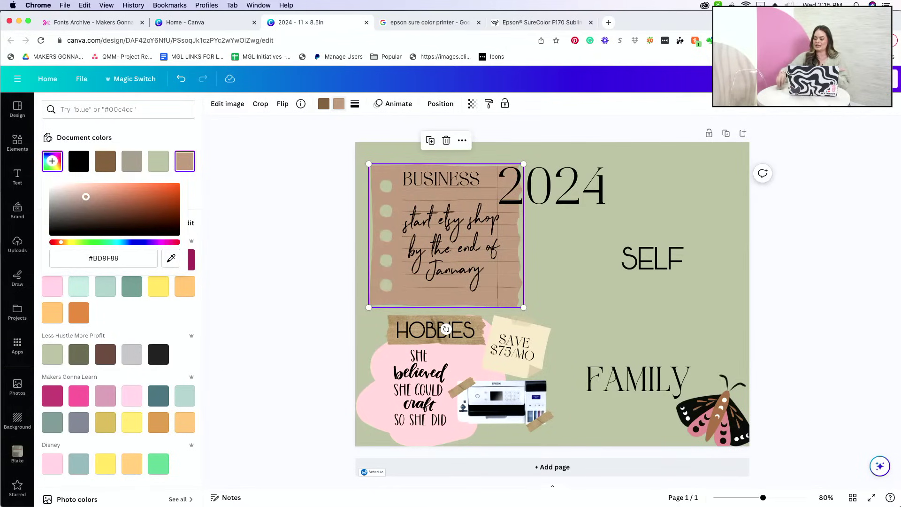
pyautogui.moveTo(81, 196); pyautogui.dragTo(76, 196)
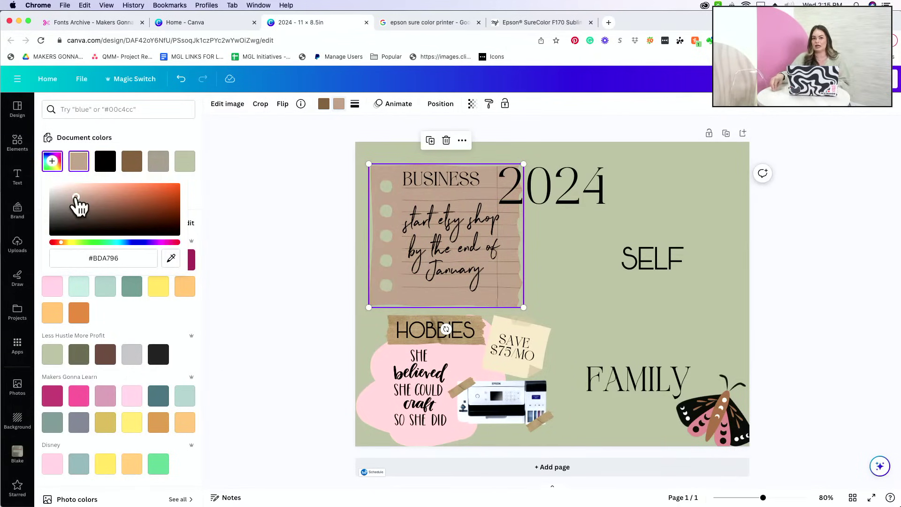
pyautogui.press('Escape')
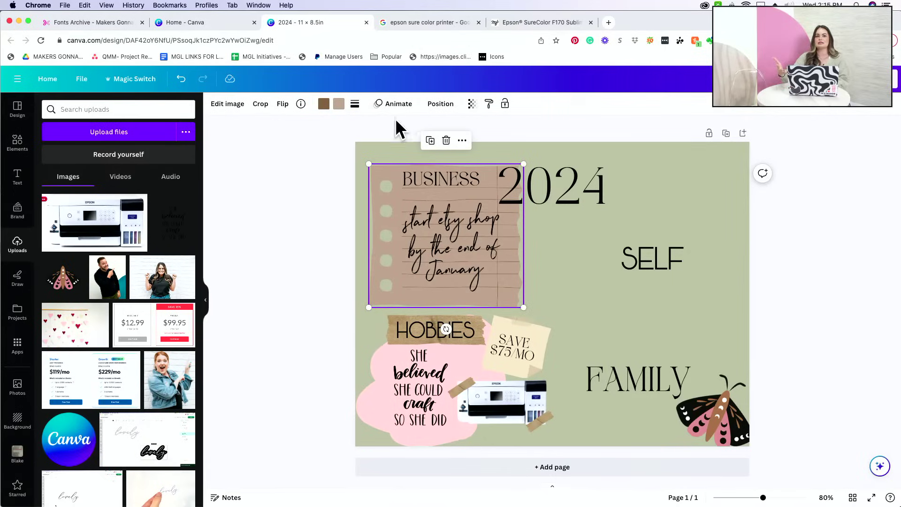
pyautogui.click(225, 107)
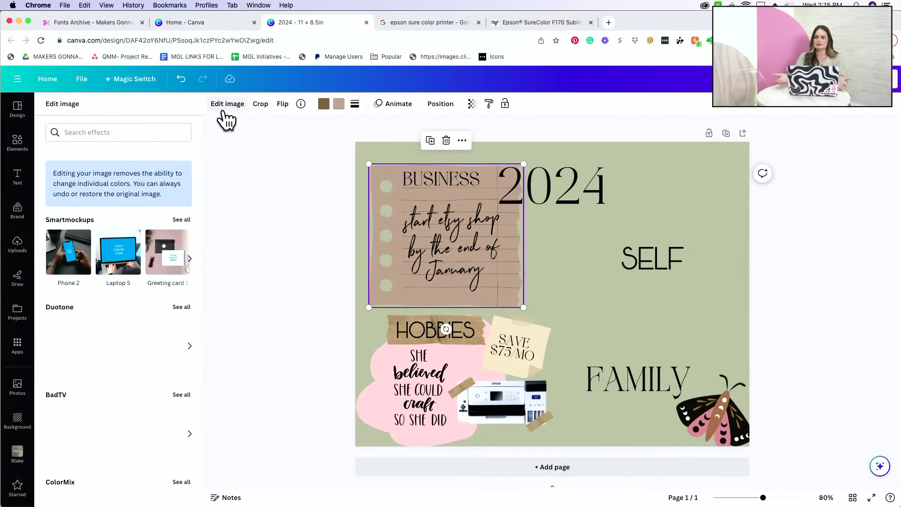
pyautogui.click(255, 297)
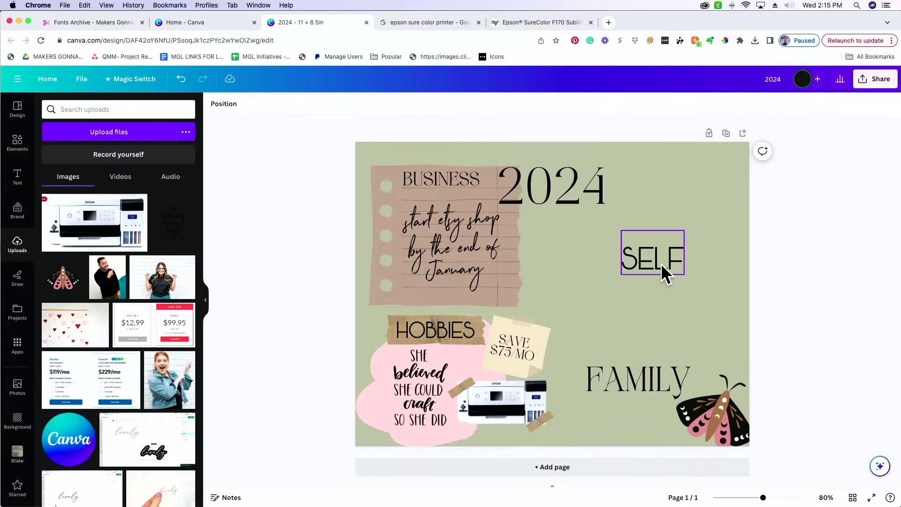
# Move the SELF heading beside the Business note, beneath the 2024 title.
pyautogui.moveTo(660, 260); pyautogui.dragTo(580, 260)
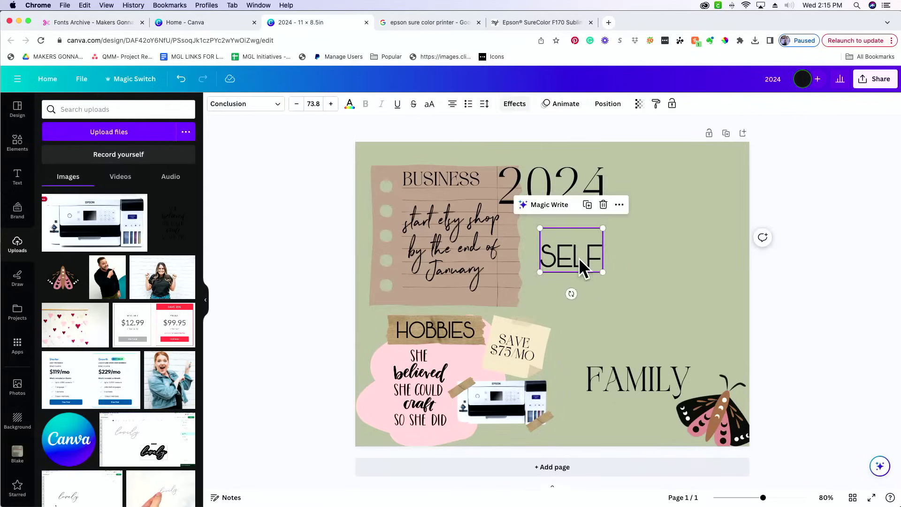
# Switch to the Makers Gonna Learn site, open its cut files and filter them by the Inspiration category.
pyautogui.click(77, 22)
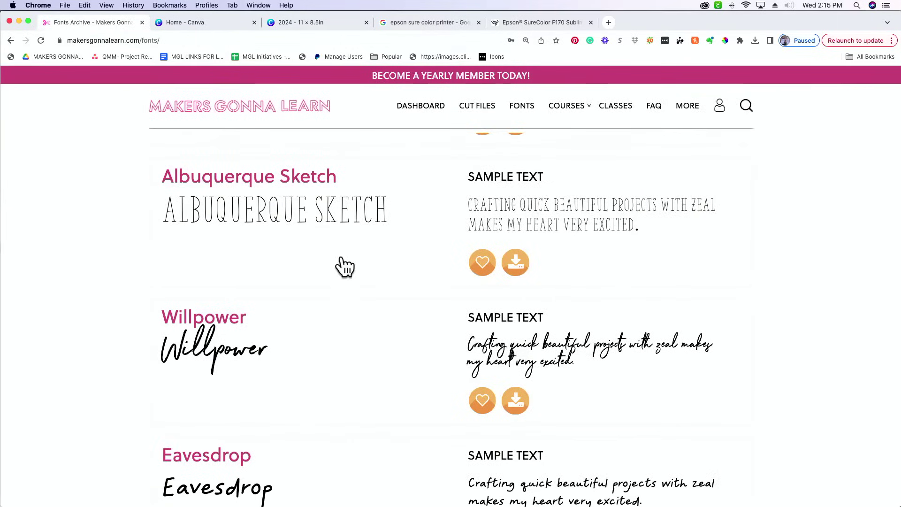
pyautogui.scroll(8, 339, 263)
pyautogui.click(477, 110)
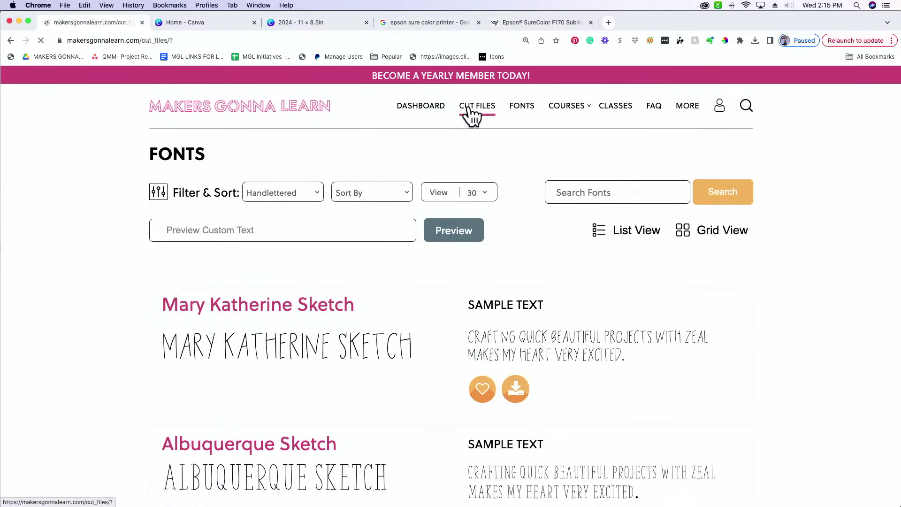
pyautogui.click(313, 194)
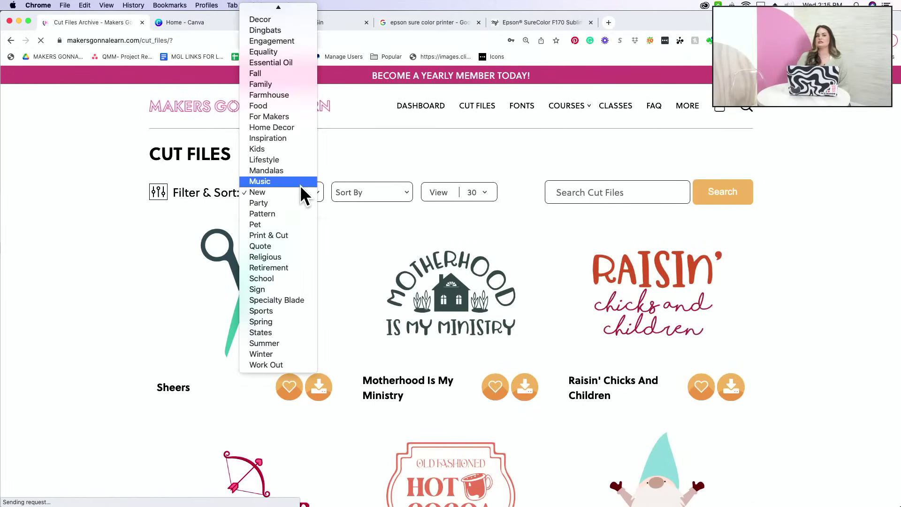
pyautogui.scroll(5, 294, 178)
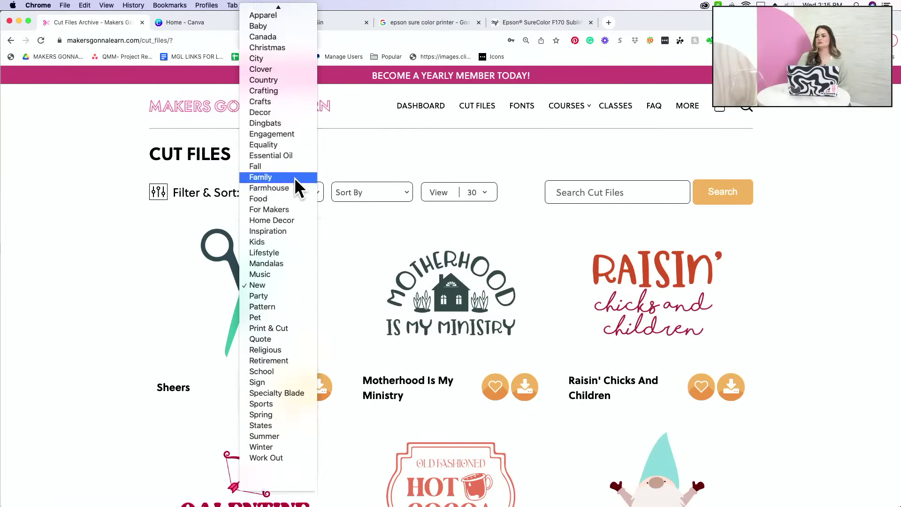
pyautogui.scroll(2, 295, 177)
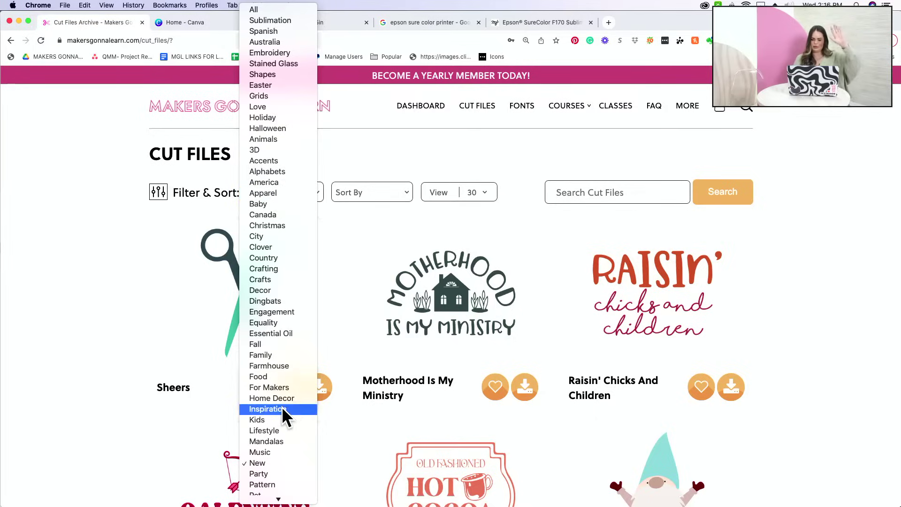
pyautogui.scroll(-2, 281, 407)
pyautogui.click(280, 331)
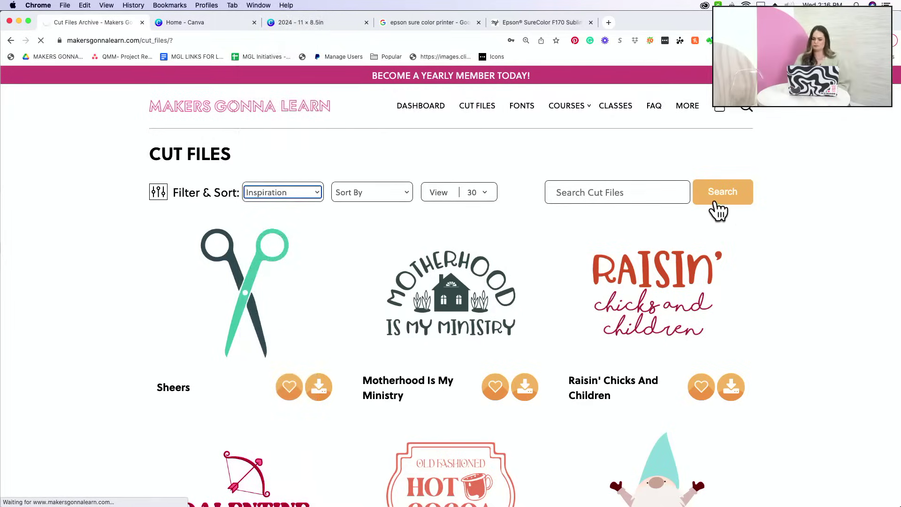
# Browse the Inspiration cut files for quote designs that suit the vision board.
pyautogui.scroll(-3, 812, 296)
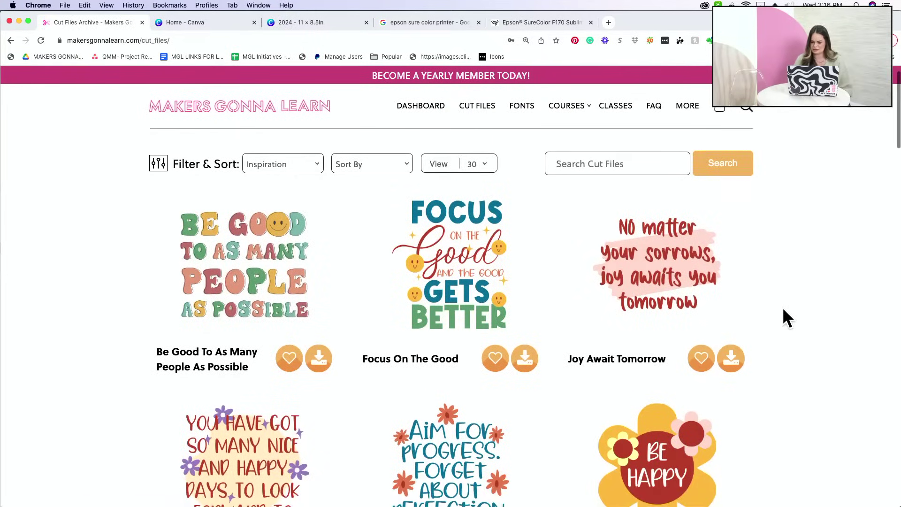
pyautogui.scroll(-5, 798, 309)
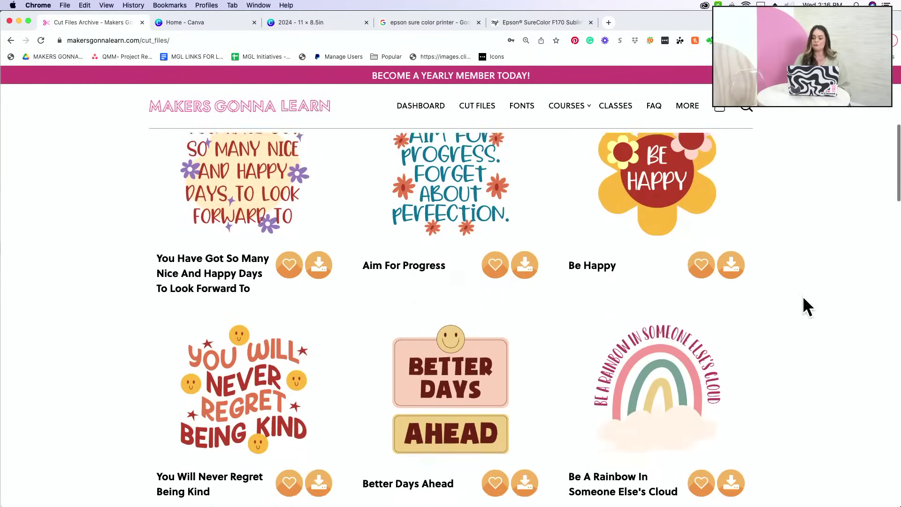
pyautogui.scroll(-7, 803, 296)
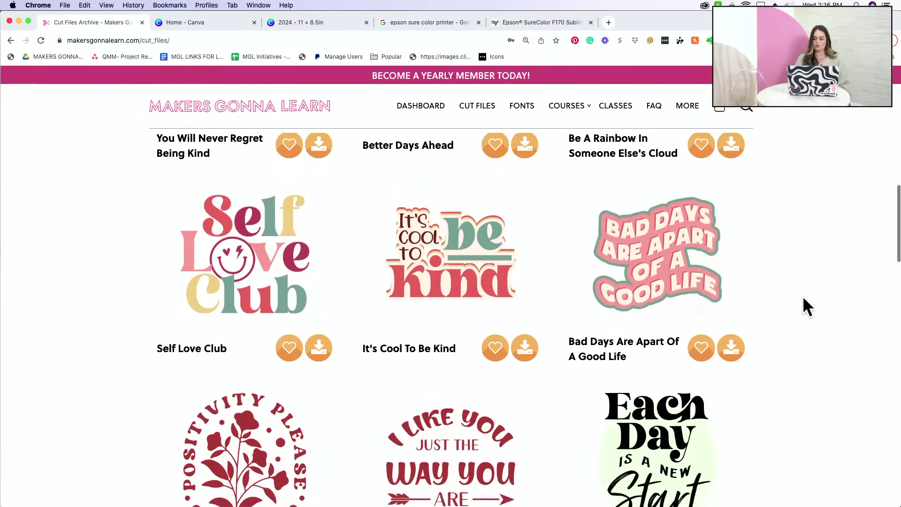
pyautogui.scroll(-1, 802, 297)
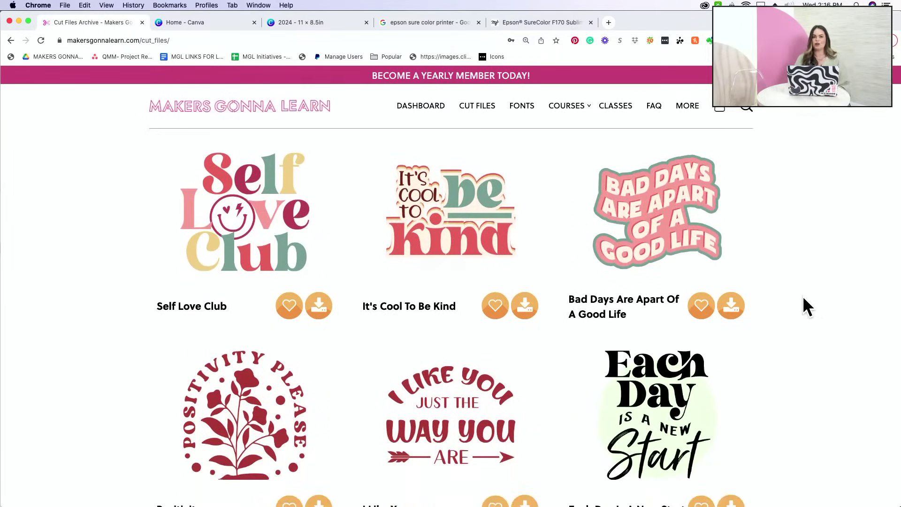
pyautogui.scroll(-2, 803, 299)
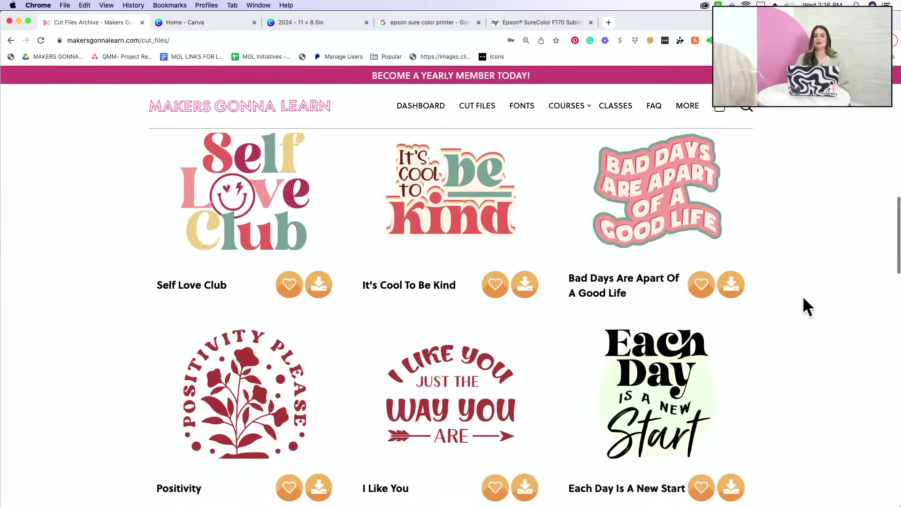
pyautogui.scroll(3, 803, 298)
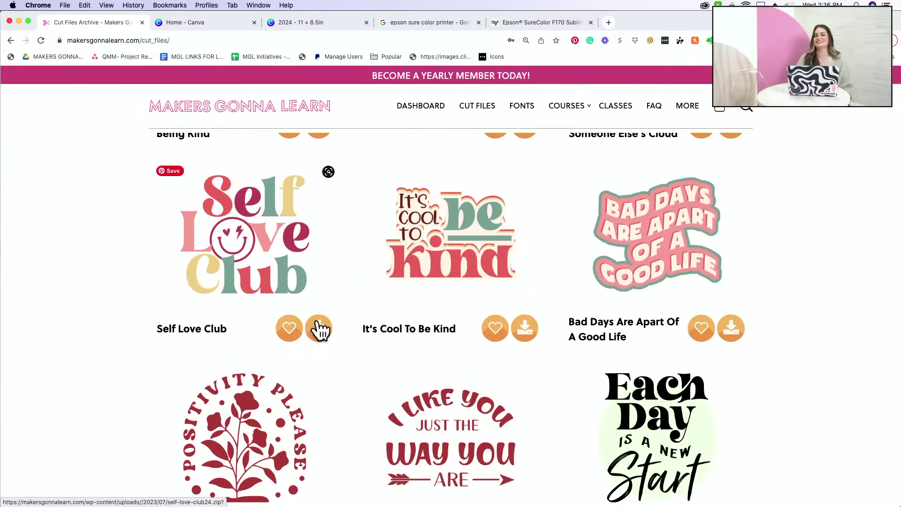
pyautogui.scroll(-5, 347, 245)
pyautogui.scroll(-7, 379, 349)
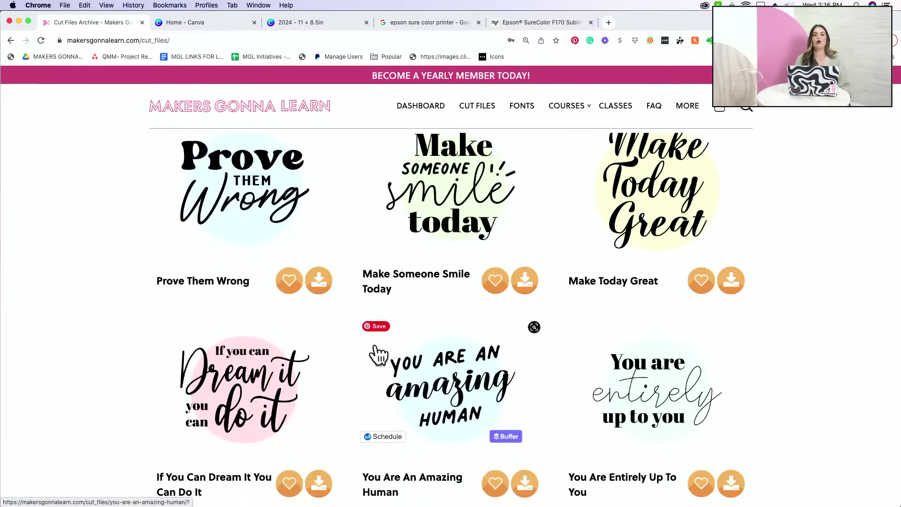
pyautogui.scroll(15, 378, 353)
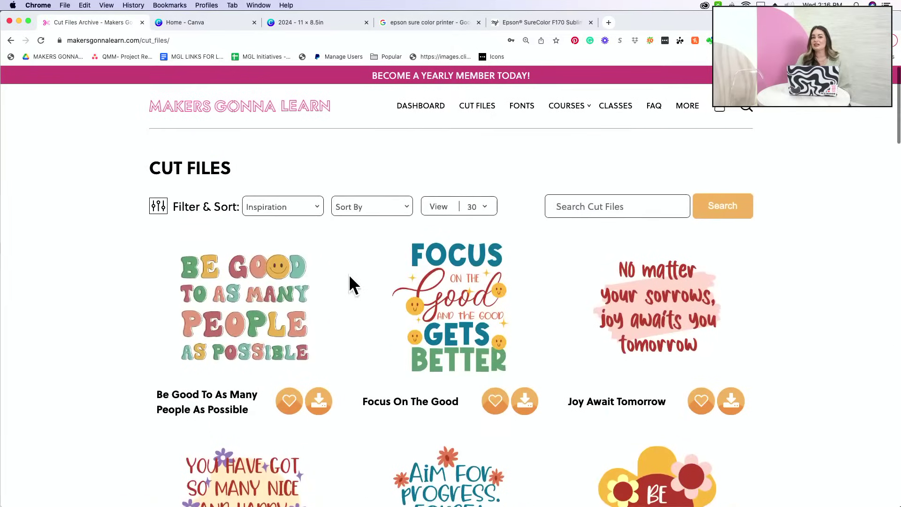
pyautogui.scroll(-10, 368, 441)
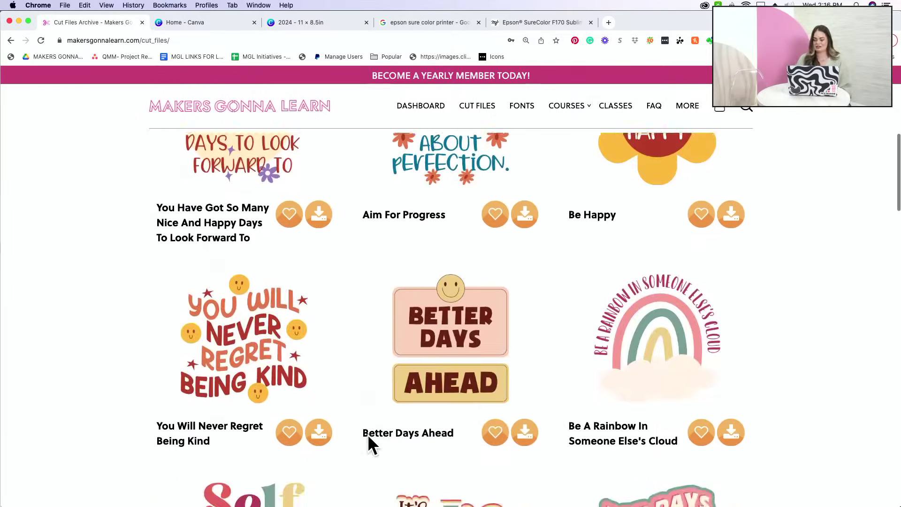
pyautogui.scroll(-20, 368, 436)
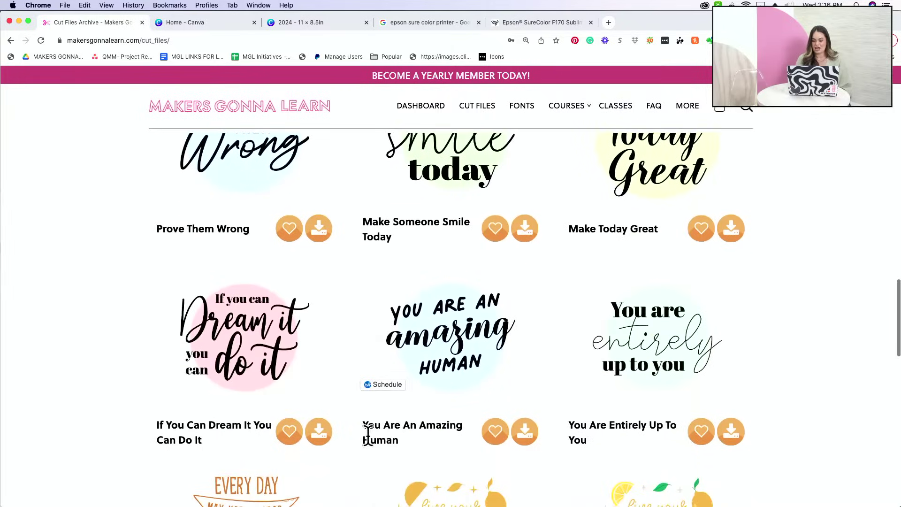
pyautogui.scroll(-8, 367, 436)
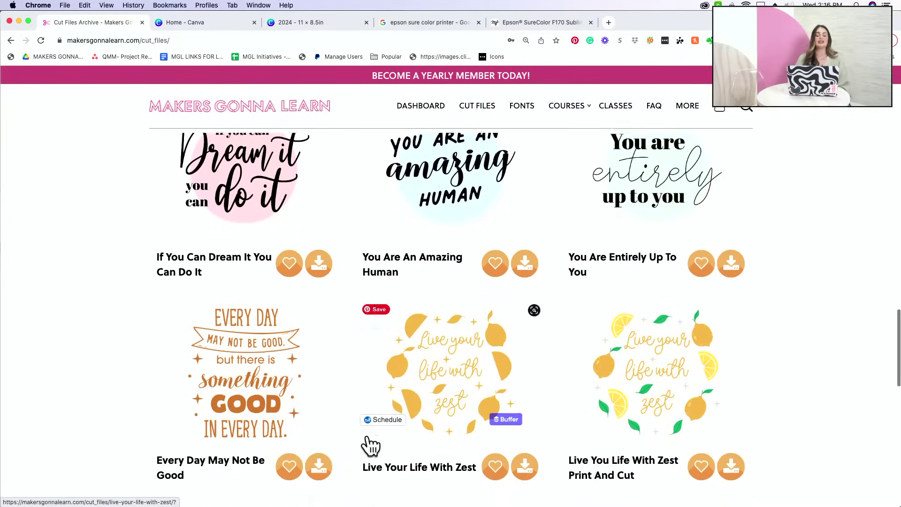
pyautogui.scroll(-16, 370, 445)
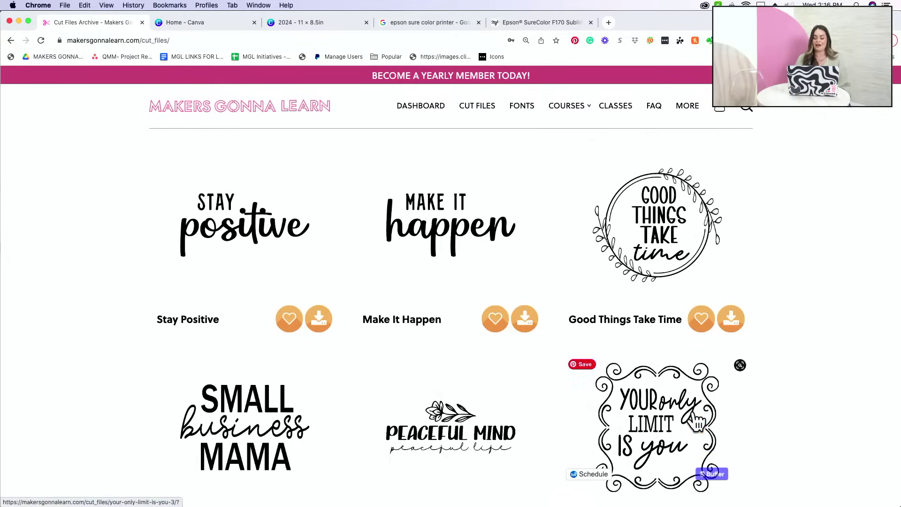
# Download the "Make It Happen" cut file.
pyautogui.scroll(-7, 713, 390)
pyautogui.scroll(8, 636, 265)
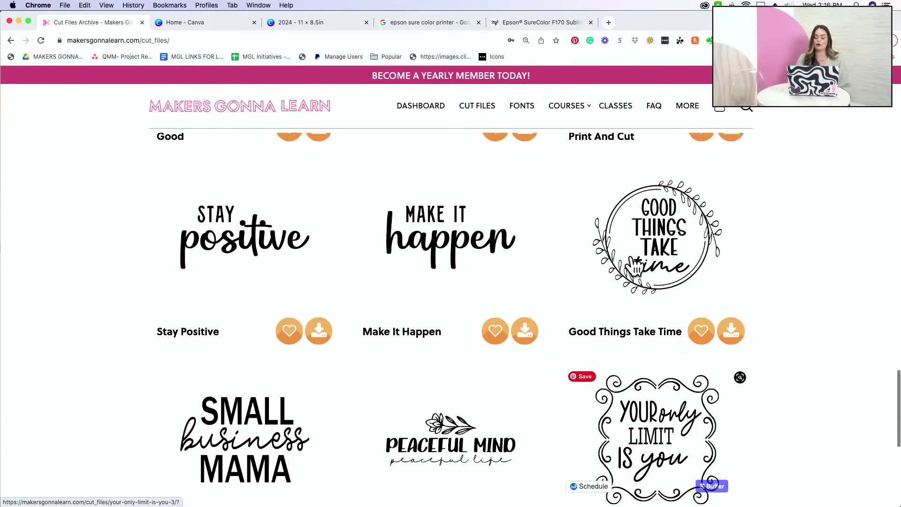
pyautogui.click(526, 339)
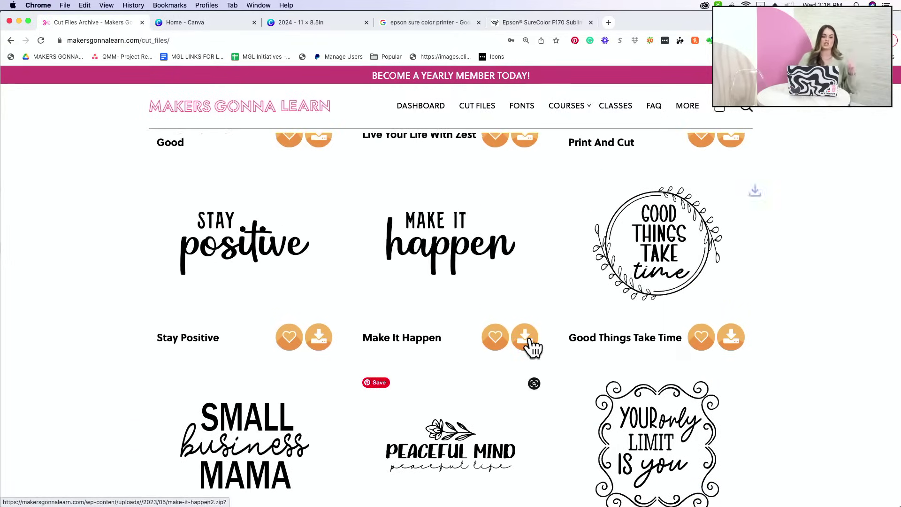
# Go to the second page of Inspiration cut files and download "Get Out Of Your Own Way".
pyautogui.scroll(-4, 527, 339)
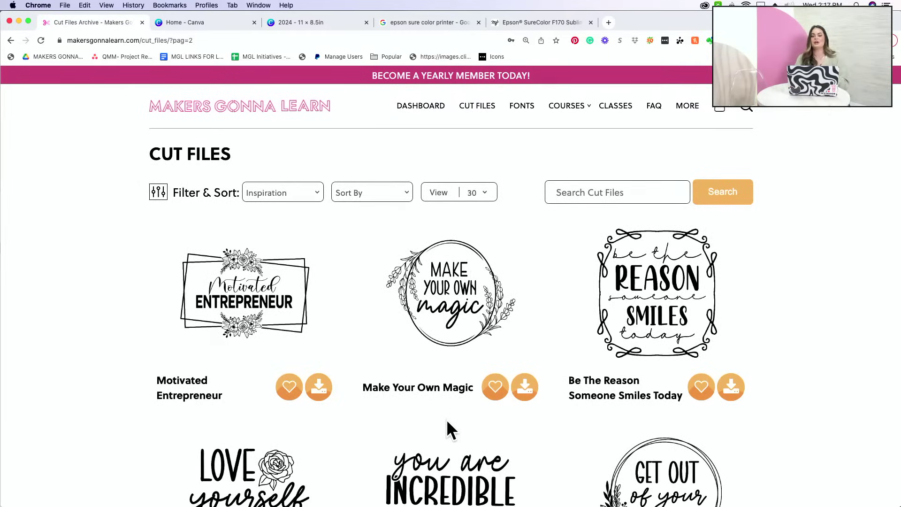
pyautogui.scroll(-3, 812, 368)
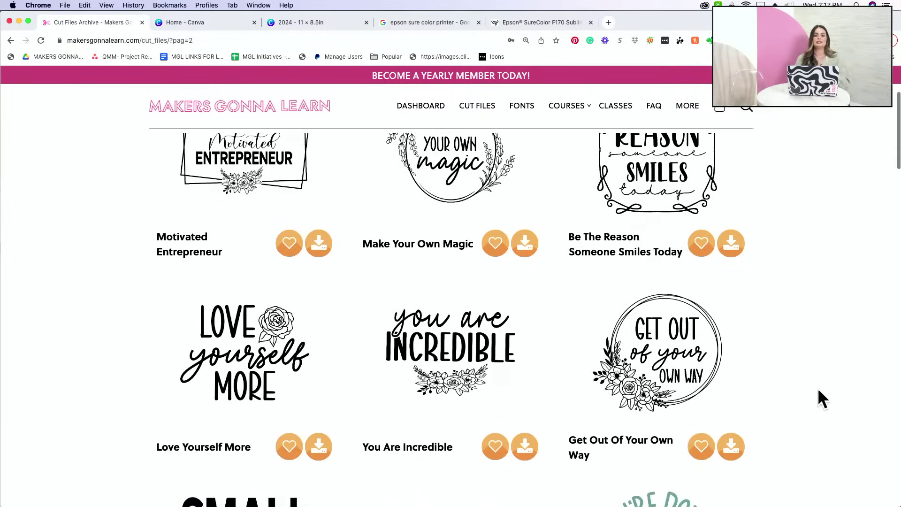
pyautogui.scroll(-2, 817, 391)
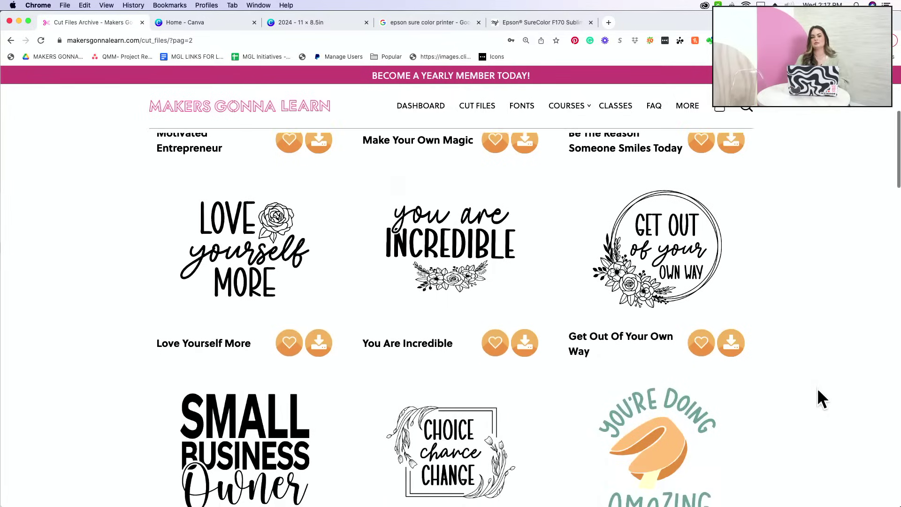
pyautogui.scroll(-2, 818, 389)
pyautogui.scroll(1, 818, 389)
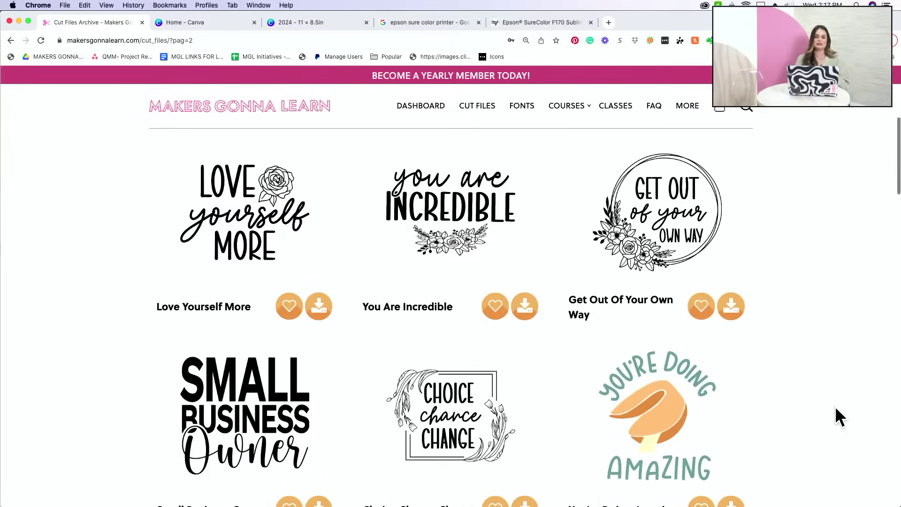
pyautogui.click(730, 307)
# Find the "Be Stronger Than Your Excuses" cut file further down the list and download it.
pyautogui.scroll(-5, 730, 305)
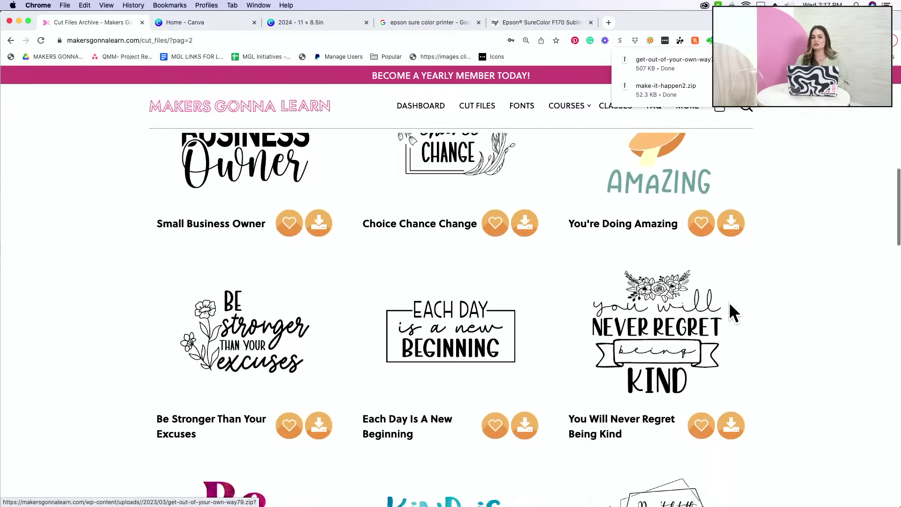
pyautogui.scroll(-4, 730, 304)
pyautogui.scroll(2, 730, 304)
pyautogui.click(323, 342)
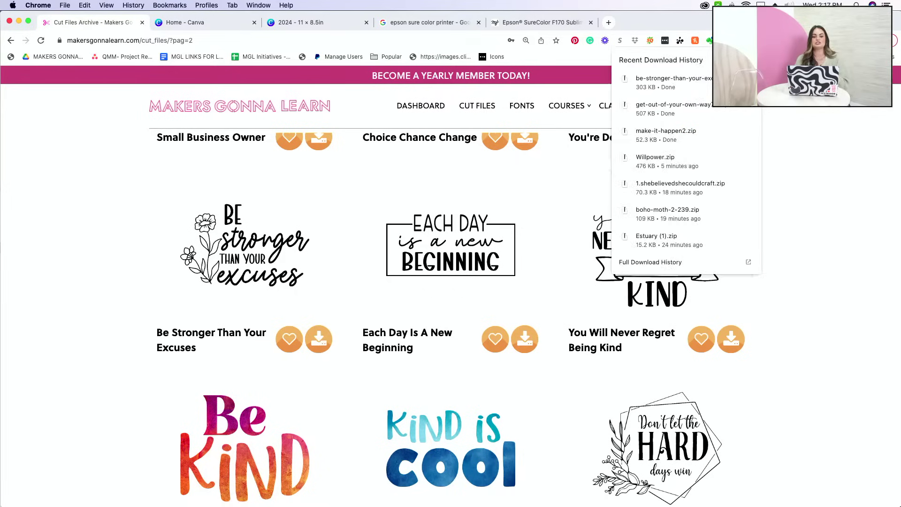
# Extract the "Be Stronger Than Your Excuses" download and upload its PNG image to the 2024 design in Canva.
pyautogui.click(686, 78)
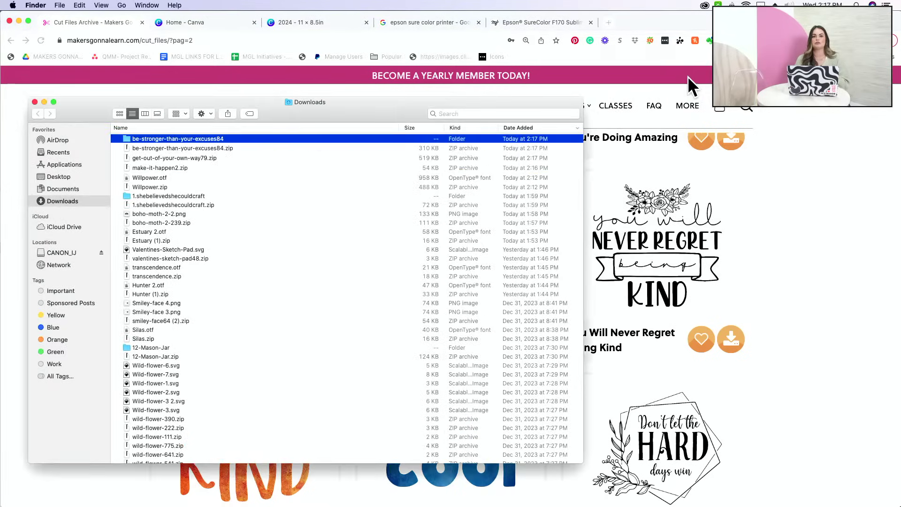
pyautogui.doubleClick(176, 139)
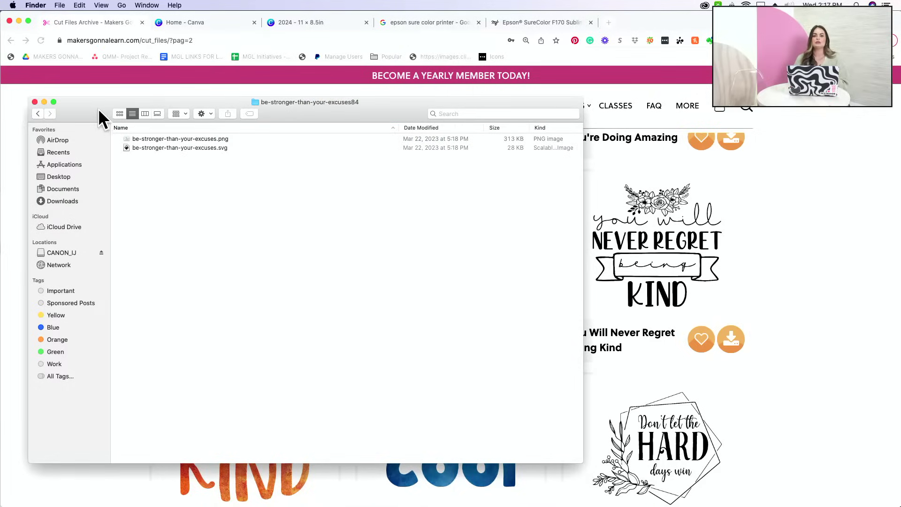
pyautogui.moveTo(97, 108); pyautogui.dragTo(332, 102)
pyautogui.click(273, 25)
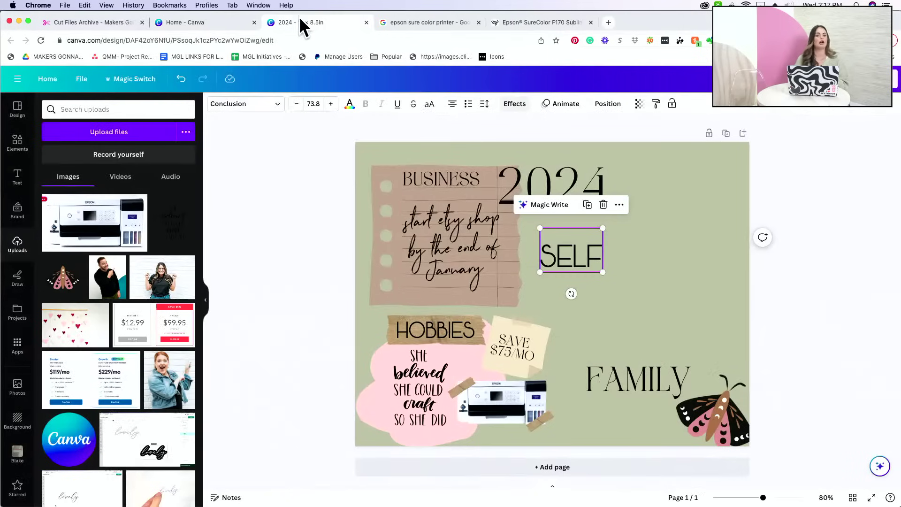
pyautogui.moveTo(282, 496)
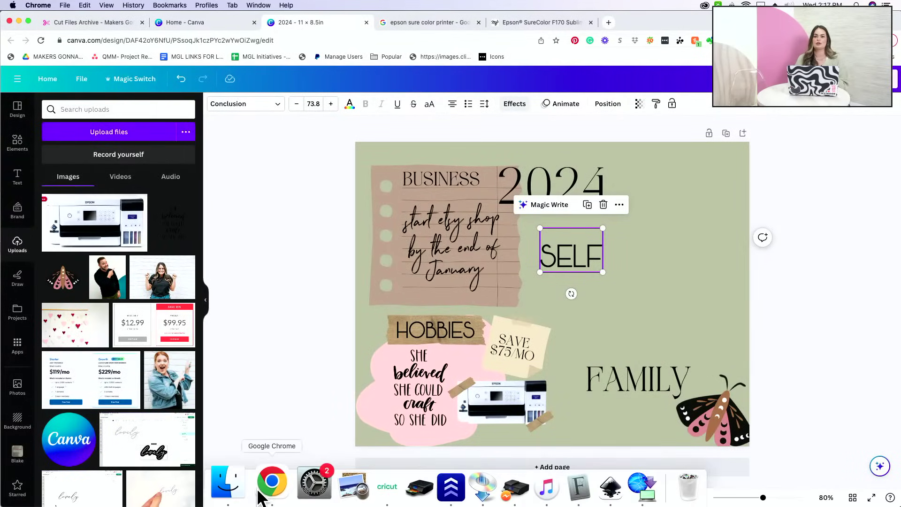
pyautogui.click(221, 483)
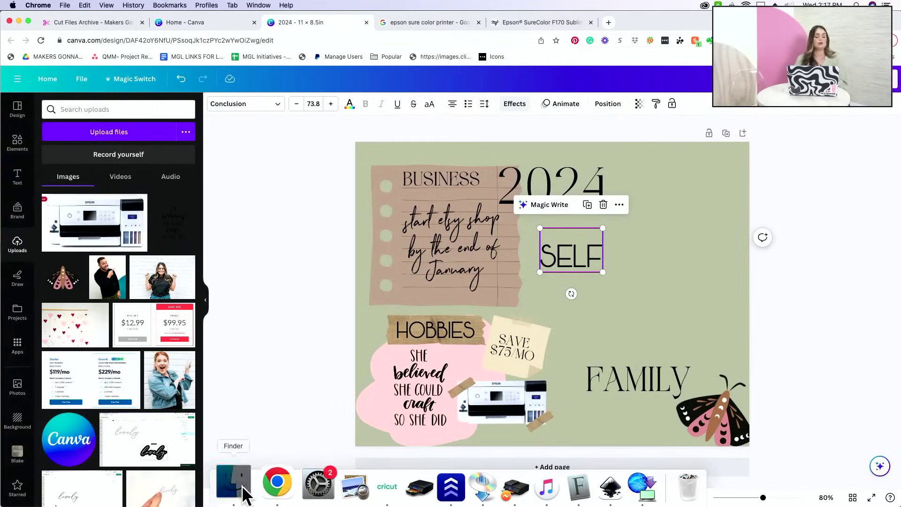
pyautogui.moveTo(446, 132); pyautogui.dragTo(872, 200)
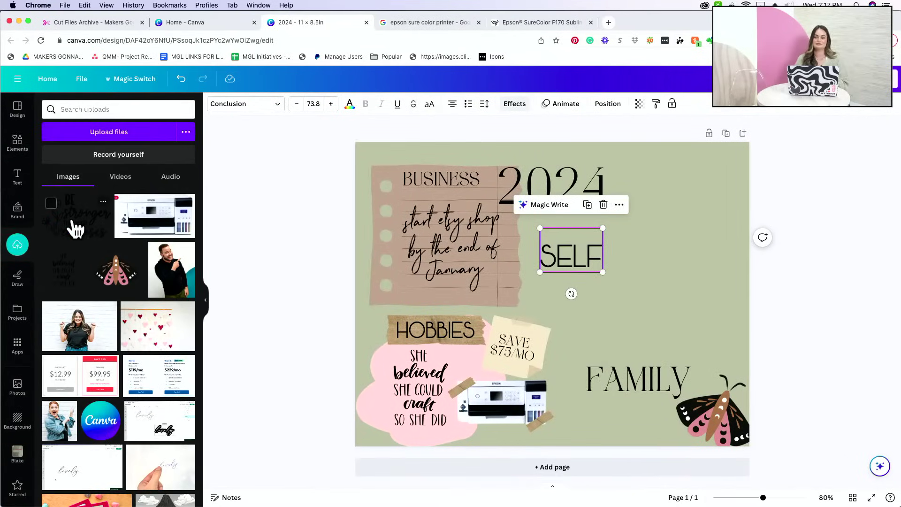
# Add the uploaded "Be Stronger Than Your Excuses" quote to the board, shrink it and place it beside the SELF heading.
pyautogui.click(75, 229)
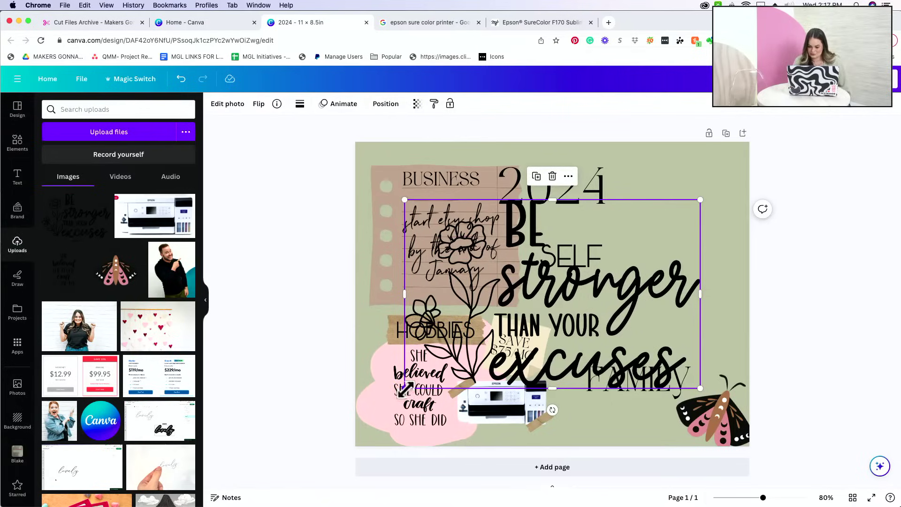
pyautogui.moveTo(405, 388); pyautogui.dragTo(608, 295)
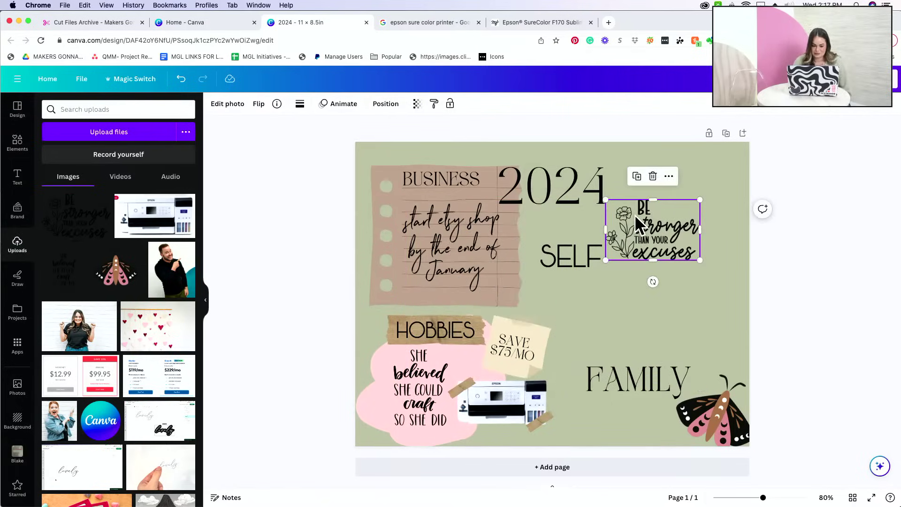
pyautogui.moveTo(634, 215); pyautogui.dragTo(656, 238)
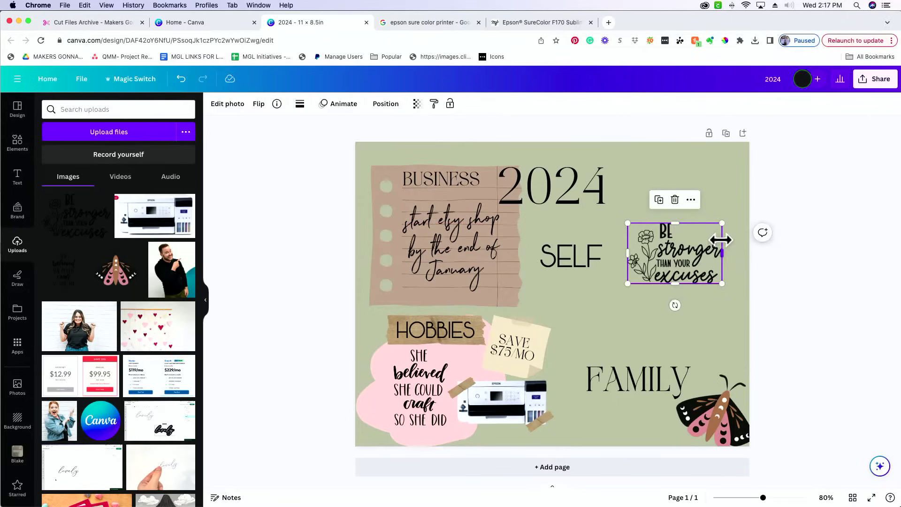
pyautogui.moveTo(722, 223); pyautogui.dragTo(731, 217)
pyautogui.moveTo(696, 252); pyautogui.dragTo(637, 254)
pyautogui.click(850, 385)
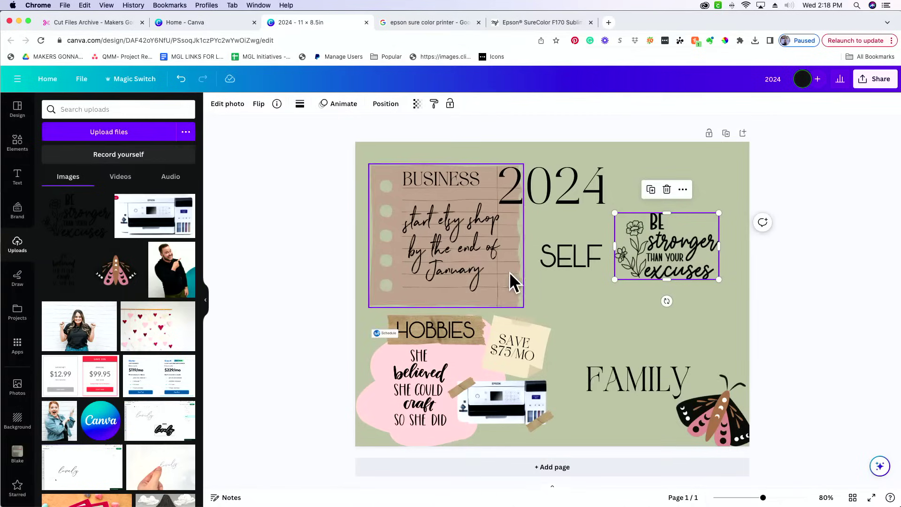
pyautogui.click(17, 146)
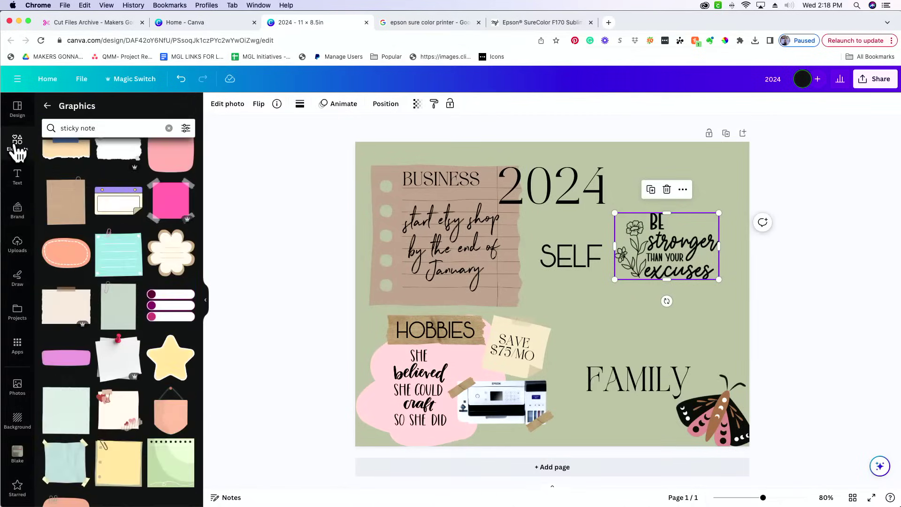
pyautogui.scroll(-2, 124, 434)
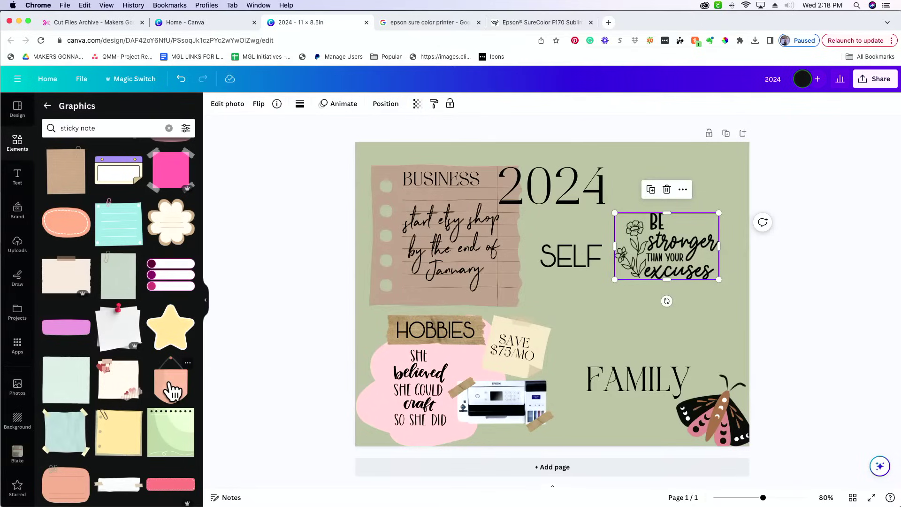
pyautogui.click(170, 388)
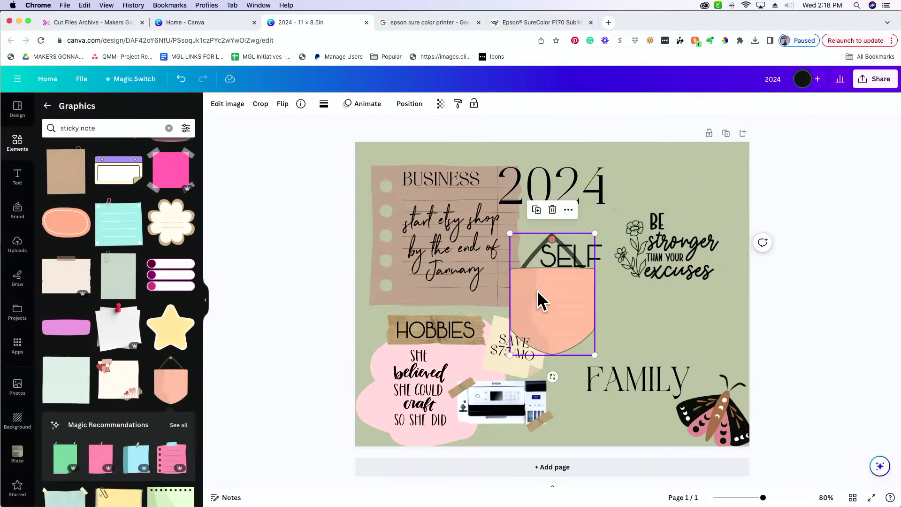
pyautogui.press('Delete')
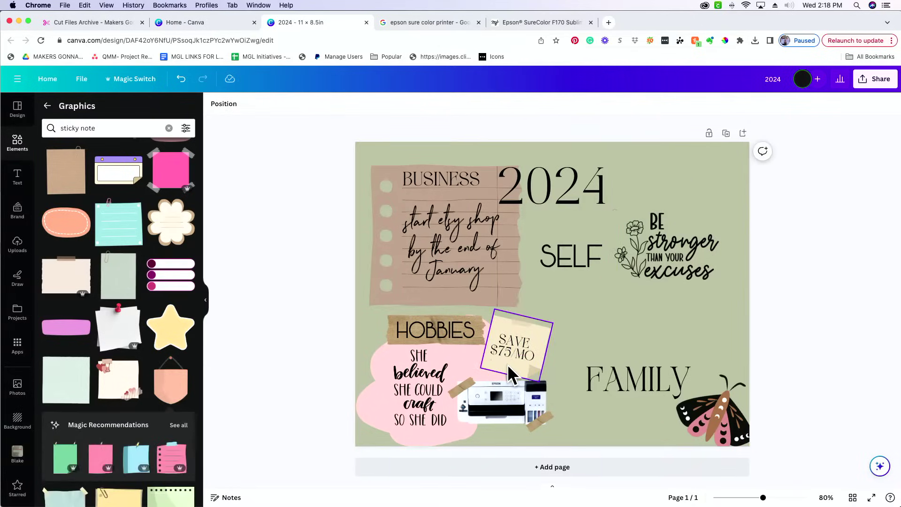
# Duplicate the pink Hobbies shape, place the copy over the SELF quote, enlarge it to about 4.6 by 4.1 in and flip it horizontally.
pyautogui.click(390, 395)
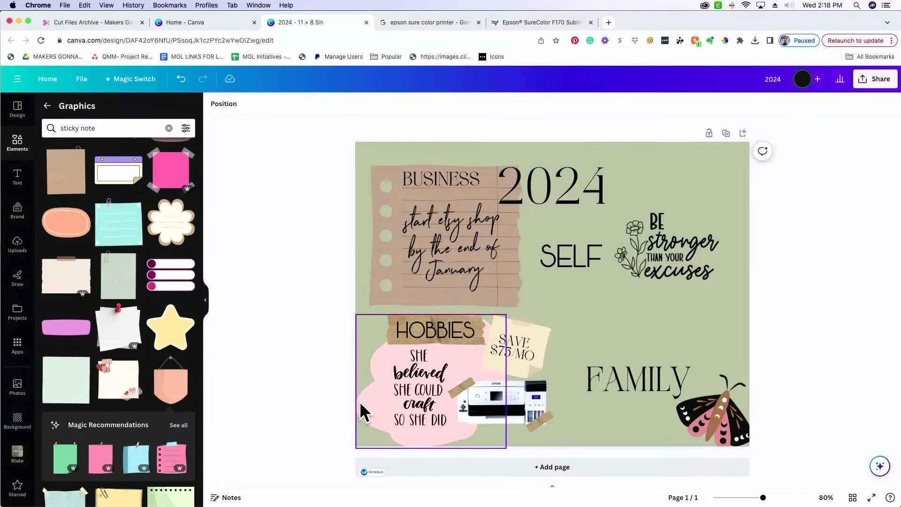
pyautogui.click(414, 292)
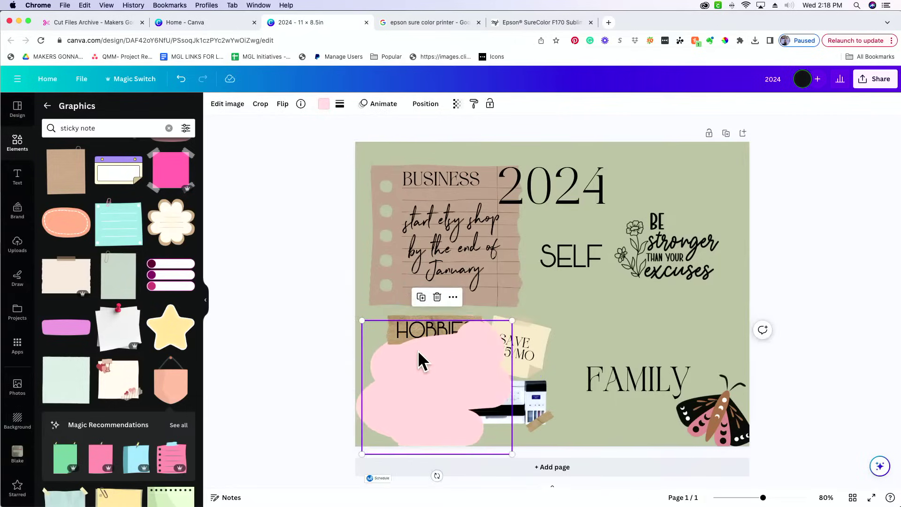
pyautogui.moveTo(418, 361); pyautogui.dragTo(657, 280)
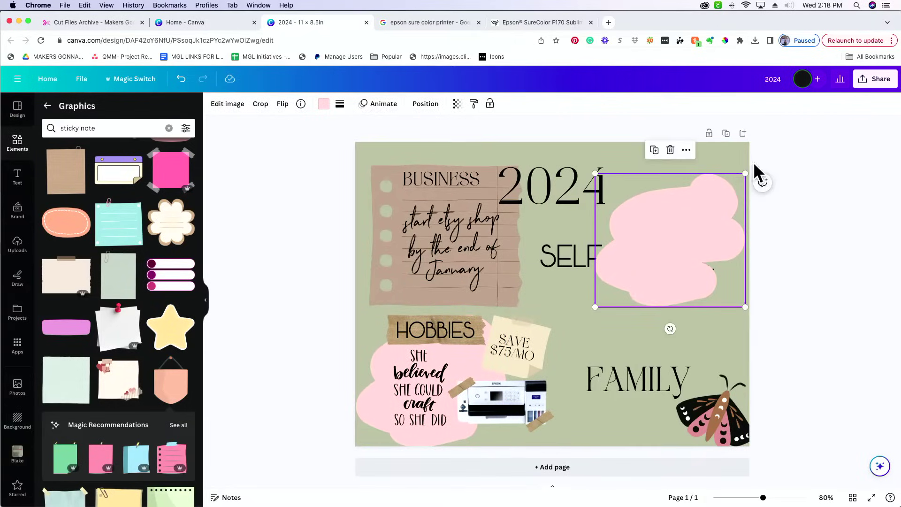
pyautogui.moveTo(743, 171); pyautogui.dragTo(760, 161)
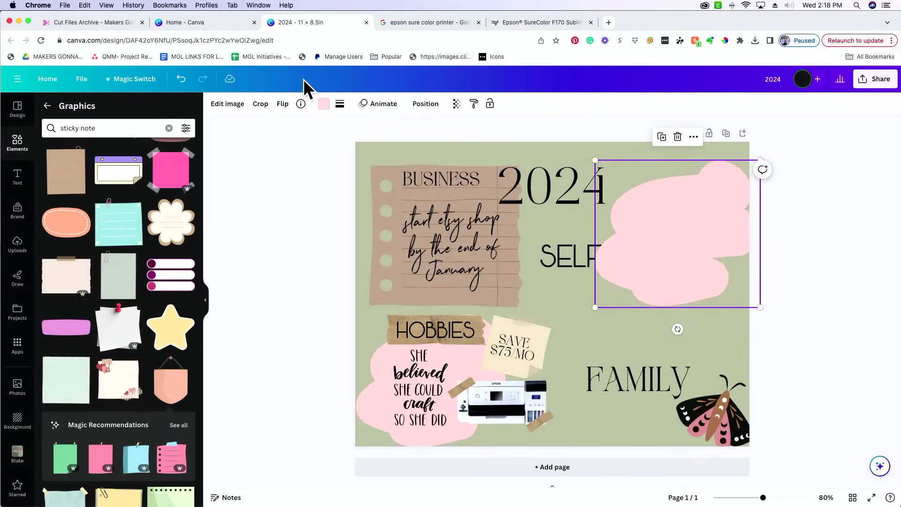
pyautogui.click(284, 105)
pyautogui.click(295, 130)
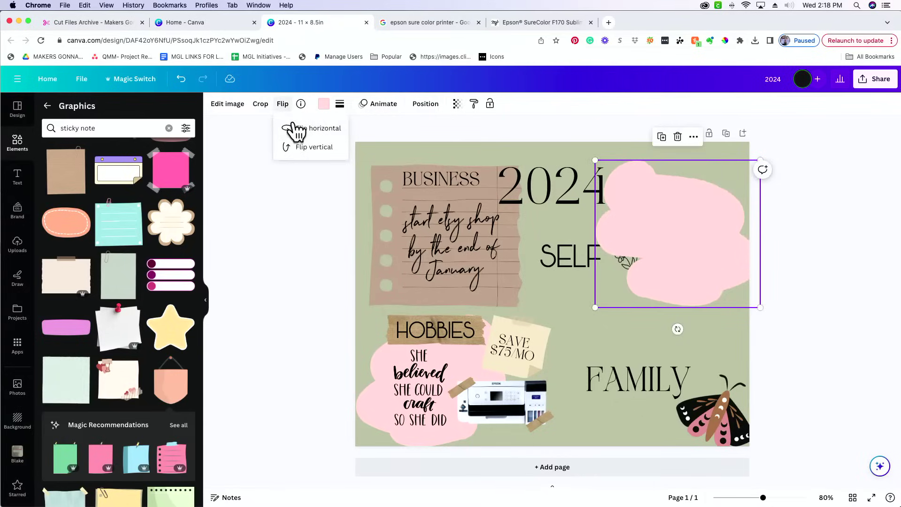
# Recolor the copied shape over the SELF quote to the dark sage green #828673.
pyautogui.click(325, 104)
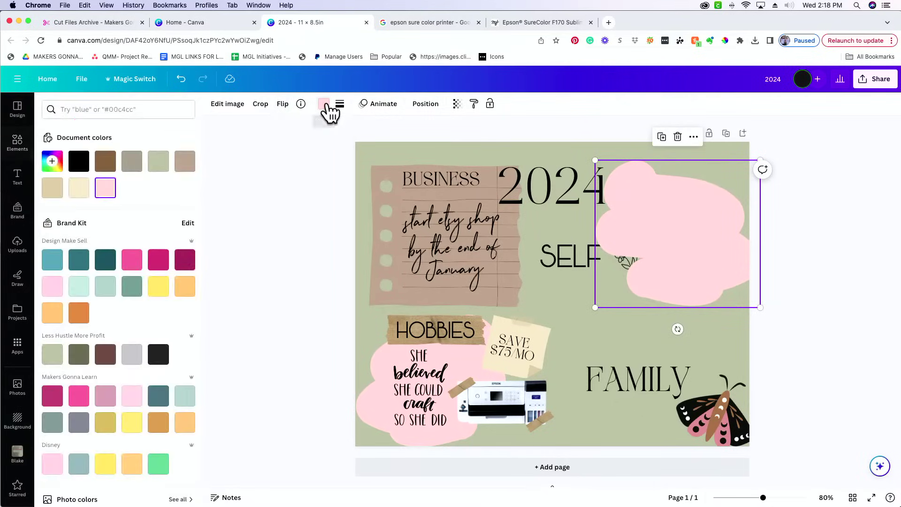
pyautogui.click(158, 165)
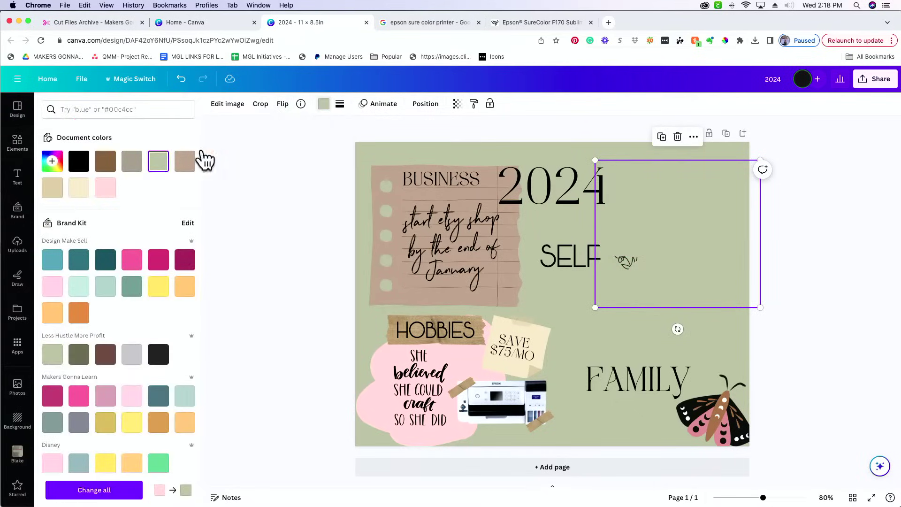
pyautogui.click(53, 162)
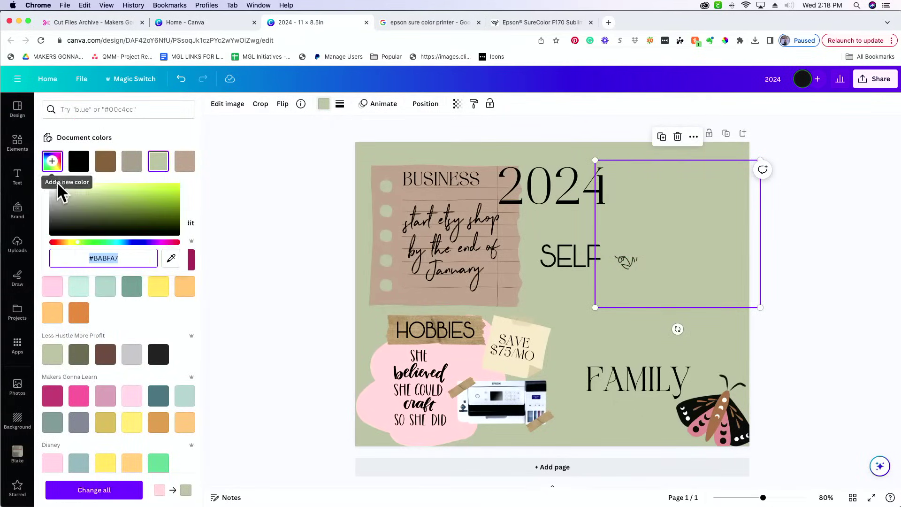
pyautogui.click(68, 206)
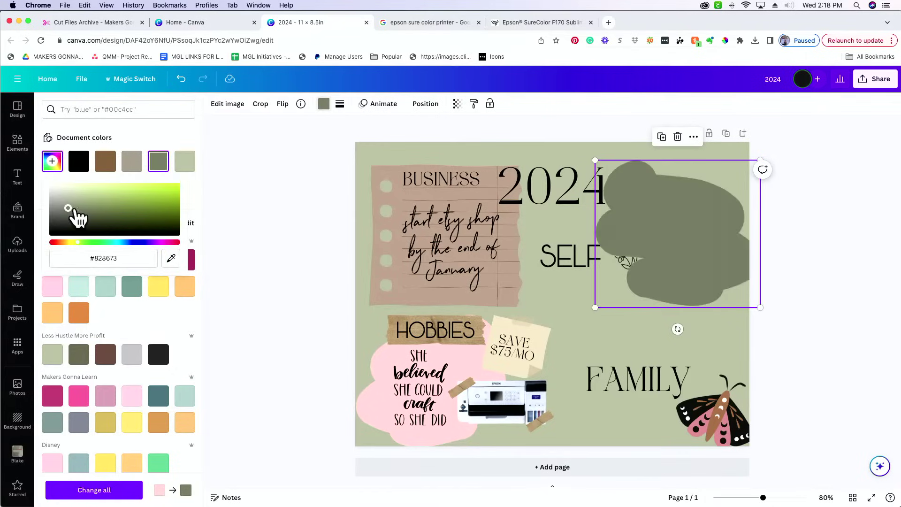
# Send the dark green shape to the back and position the "Be Stronger Than Your Excuses" quote on its upper part.
pyautogui.click(427, 105)
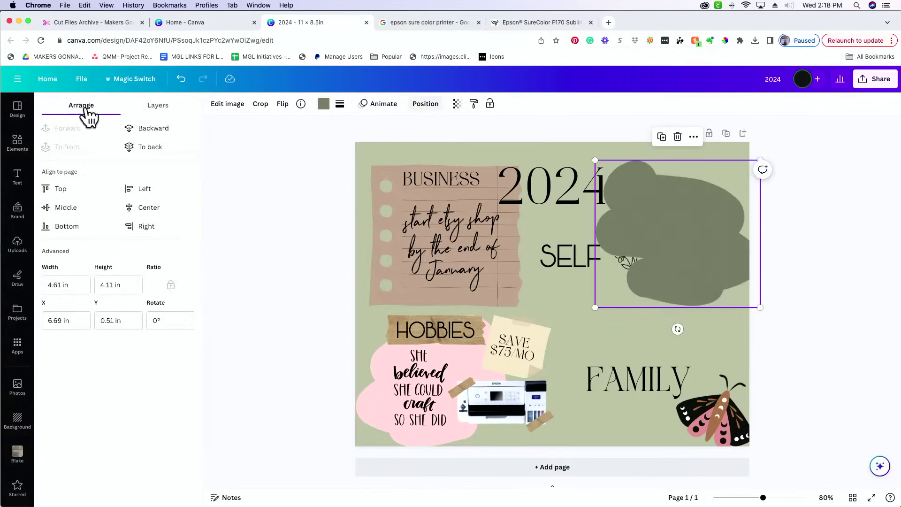
pyautogui.click(138, 147)
pyautogui.moveTo(650, 253); pyautogui.dragTo(677, 237)
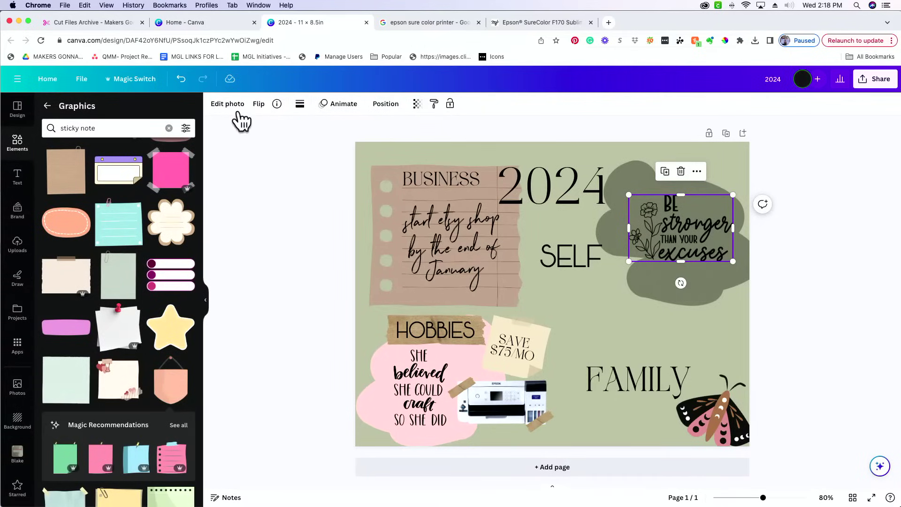
pyautogui.click(228, 106)
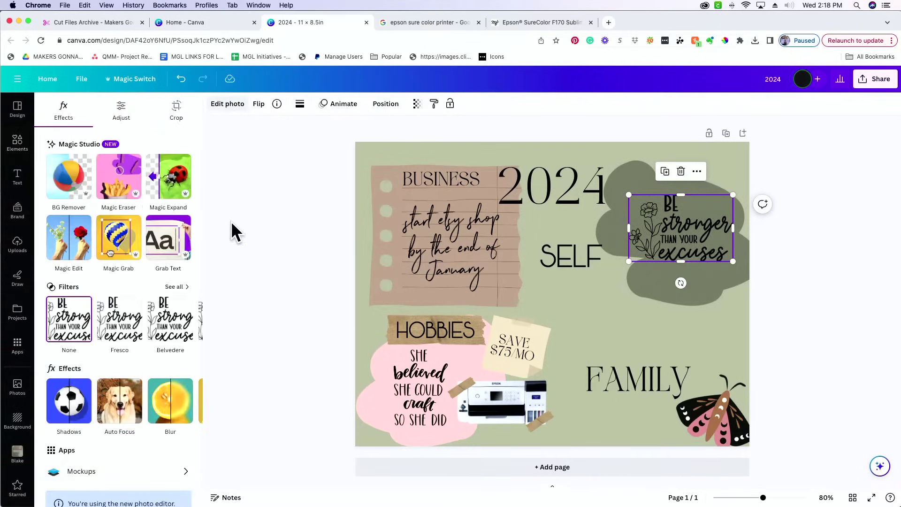
pyautogui.press('Escape')
pyautogui.click(812, 311)
pyautogui.moveTo(703, 252); pyautogui.dragTo(687, 235)
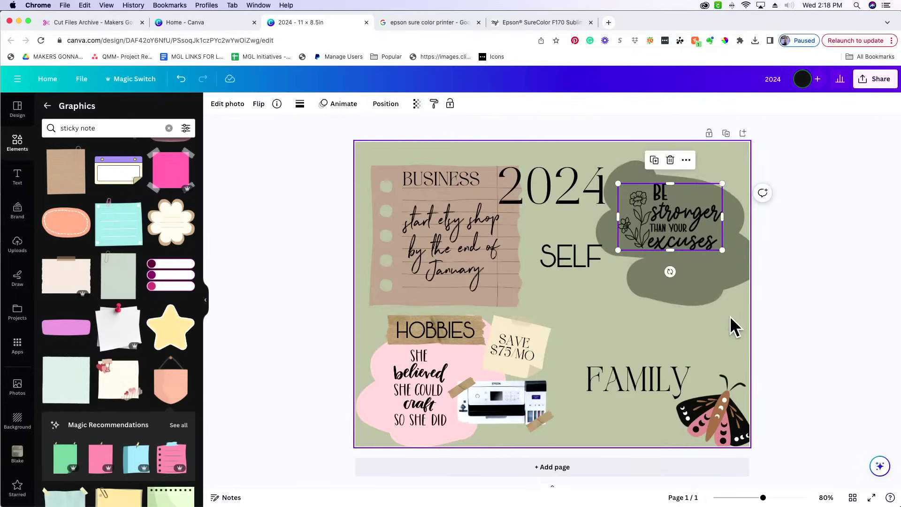
# Try light sage, pale green #EAEFD6 and taupe on the shape behind the "Be Stronger" quote, returning it to dark sage green.
pyautogui.click(699, 285)
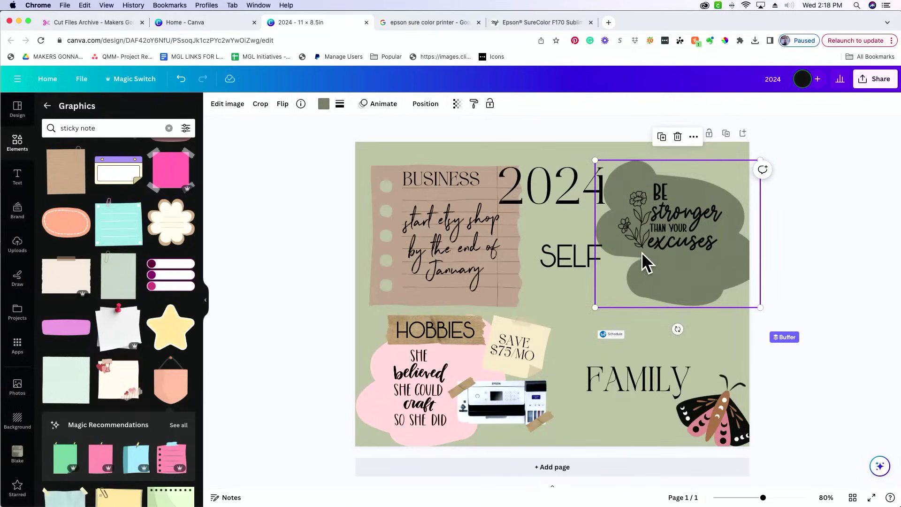
pyautogui.click(324, 104)
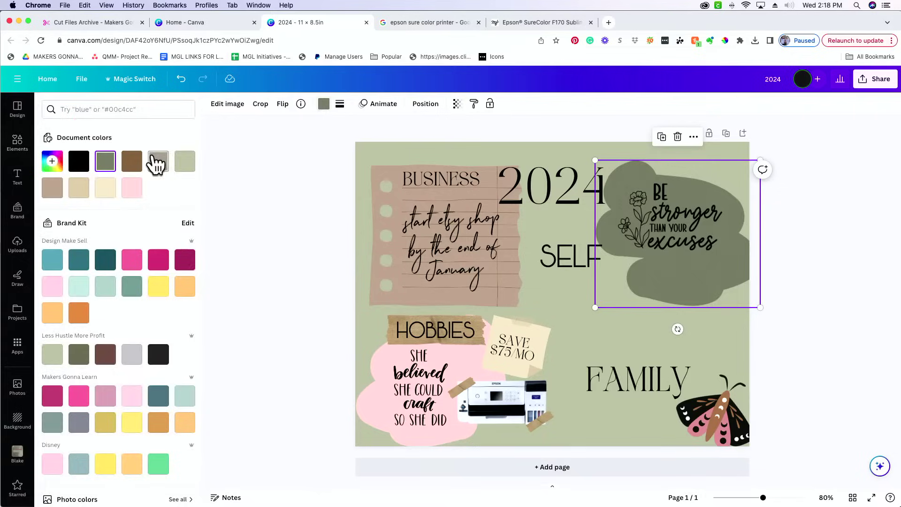
pyautogui.click(187, 163)
pyautogui.click(52, 162)
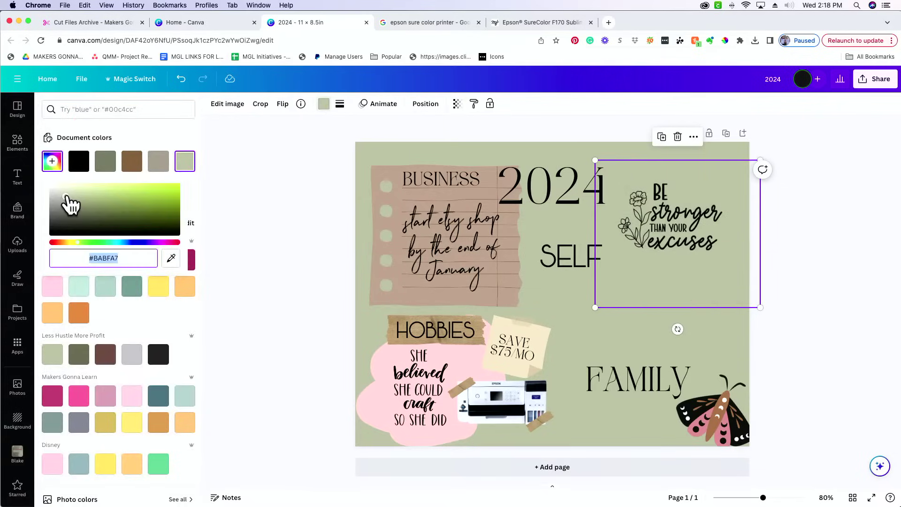
pyautogui.moveTo(66, 197); pyautogui.dragTo(63, 186)
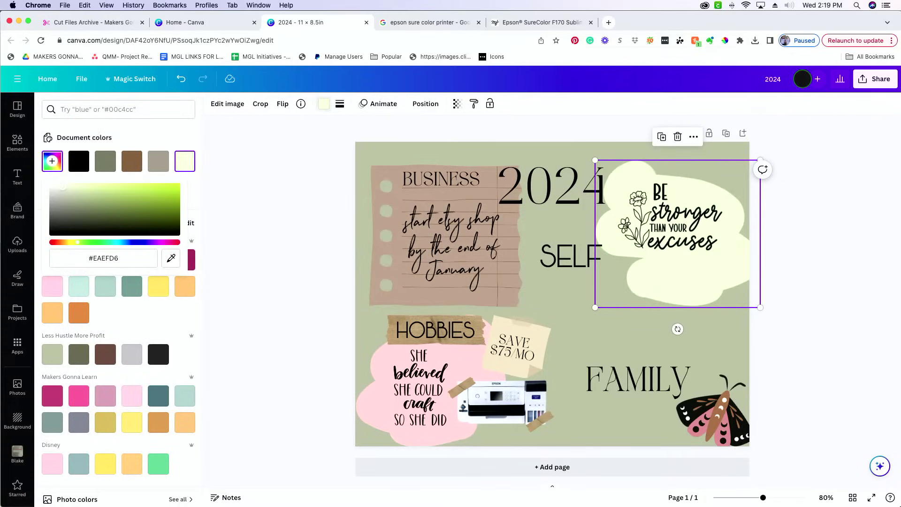
pyautogui.click(158, 162)
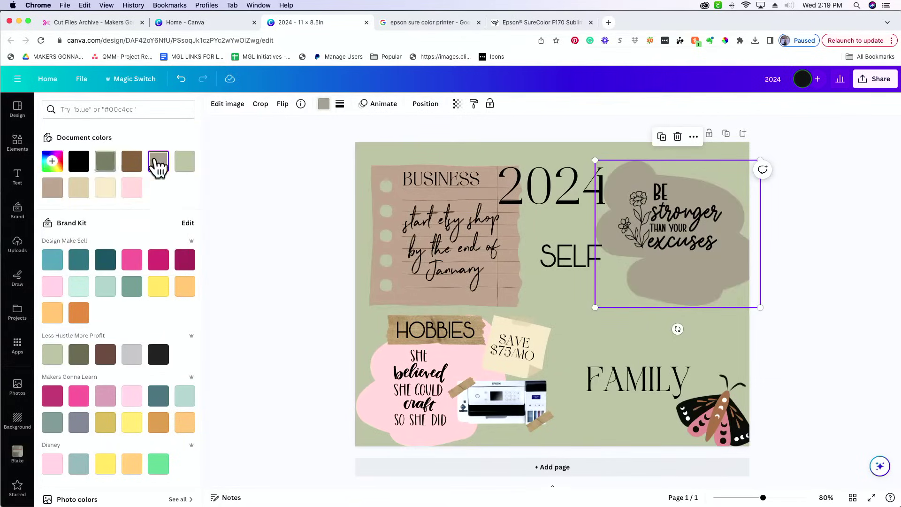
pyautogui.click(105, 161)
# Move the "Be Stronger Than Your Excuses" quote up to the top of the dark green shape.
pyautogui.moveTo(698, 230); pyautogui.dragTo(680, 237)
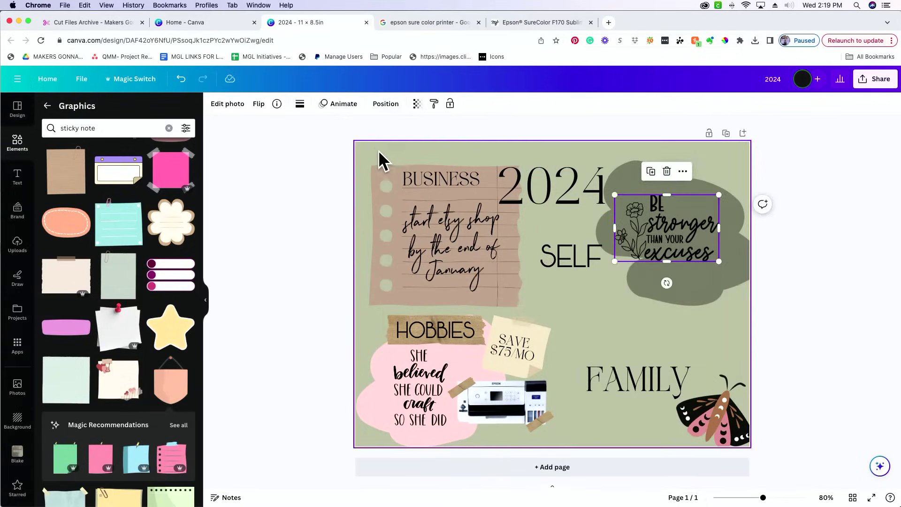
pyautogui.moveTo(694, 238); pyautogui.dragTo(683, 200)
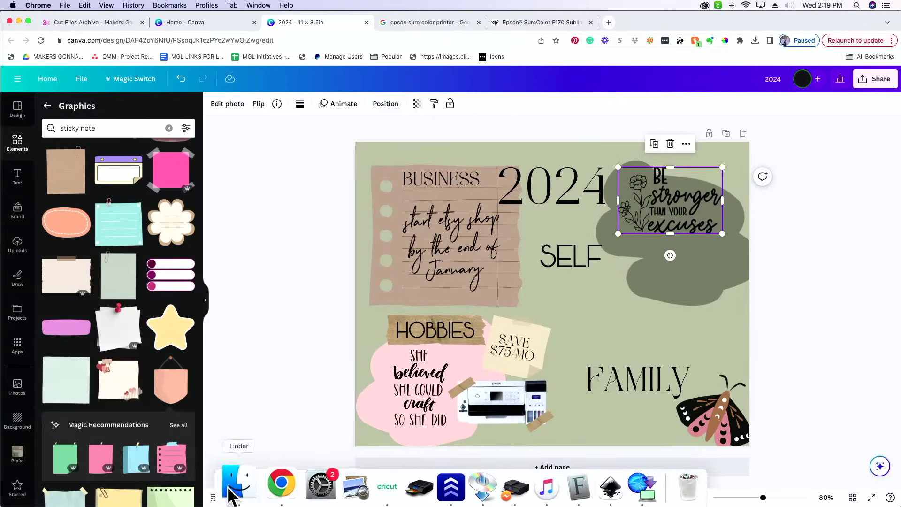
# Unpack the downloaded get-out-of-your-own-way79.zip and add get-out-of-your-own-way.png from its folder to the board.
pyautogui.click(232, 493)
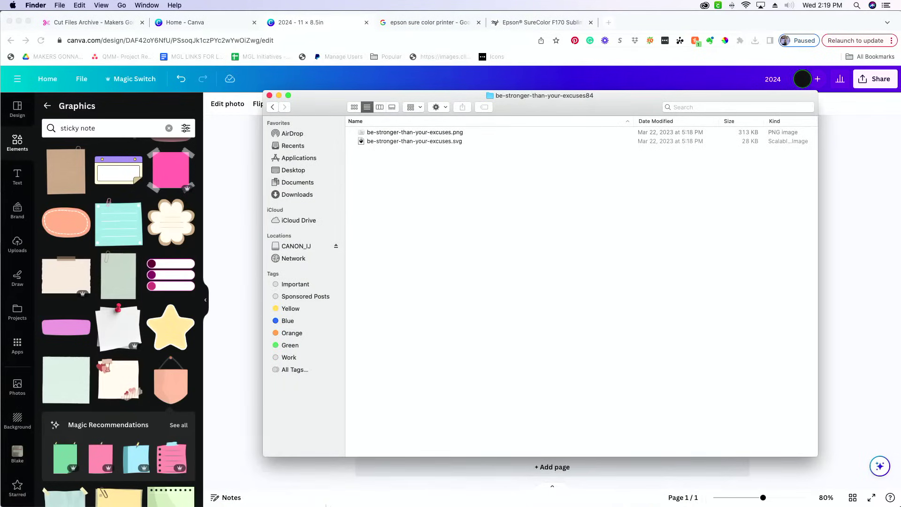
pyautogui.click(268, 484)
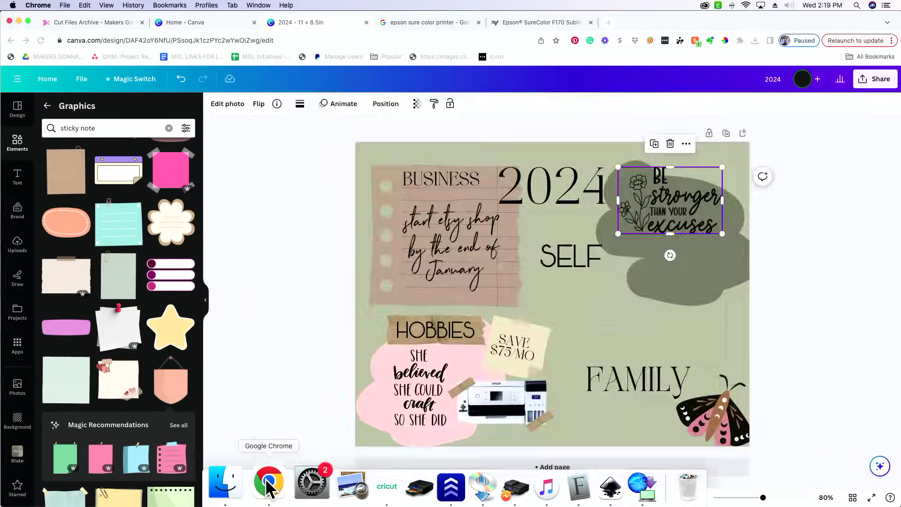
pyautogui.click(753, 40)
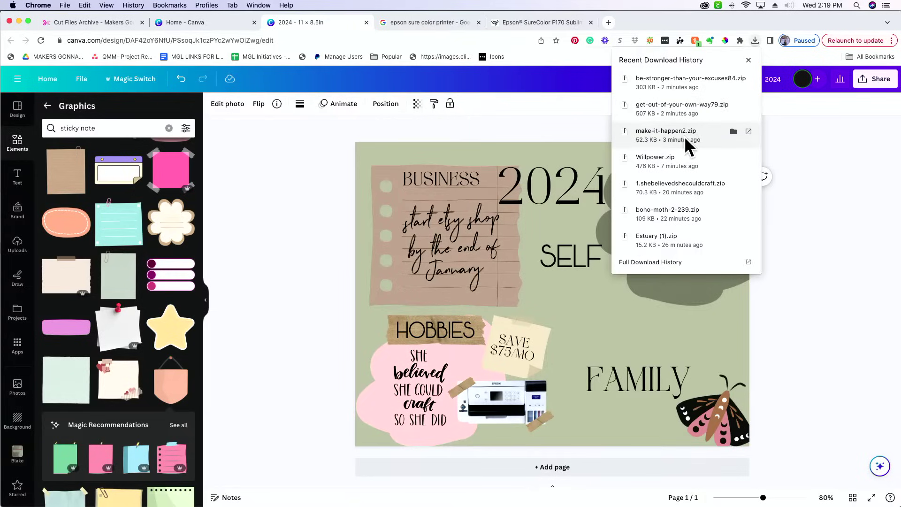
pyautogui.click(659, 103)
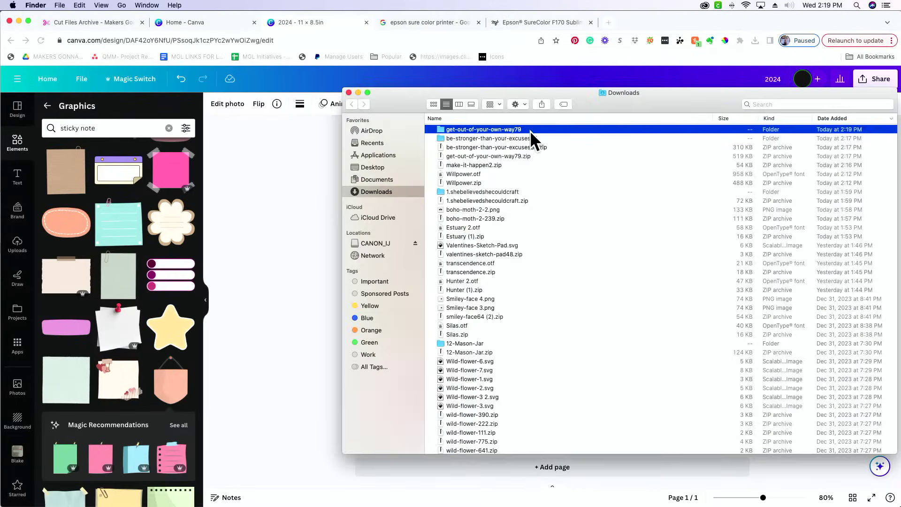
pyautogui.doubleClick(530, 130)
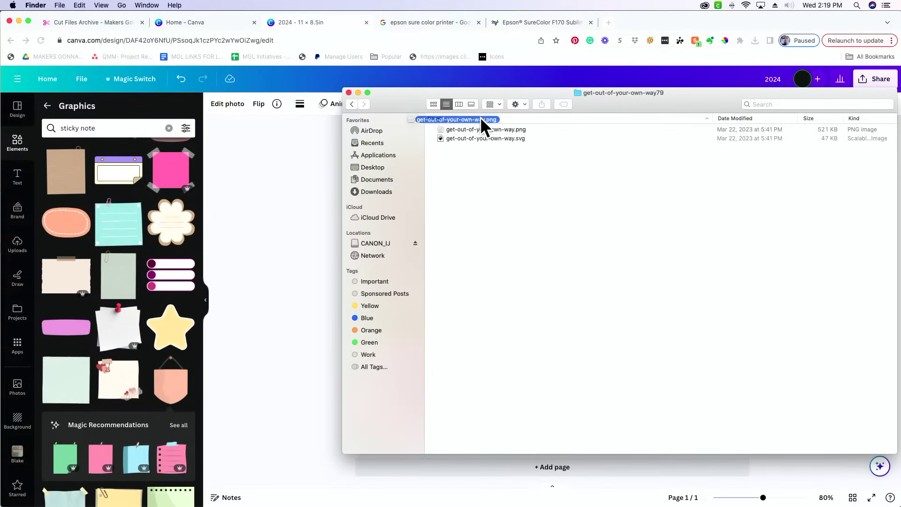
pyautogui.moveTo(481, 119); pyautogui.dragTo(296, 191)
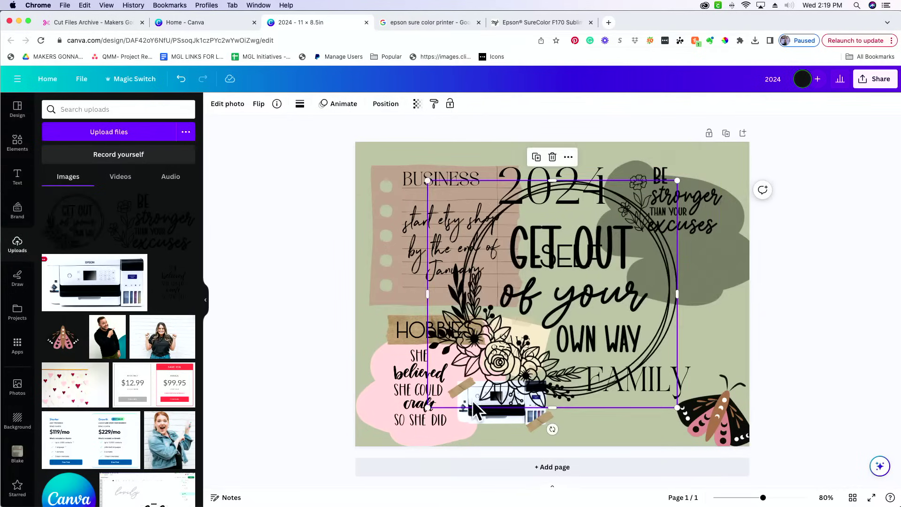
# Try the "Get Out of Your Own Way" quote at a smaller size on the lower green shape, and delete it from the board.
pyautogui.moveTo(427, 408); pyautogui.dragTo(570, 280)
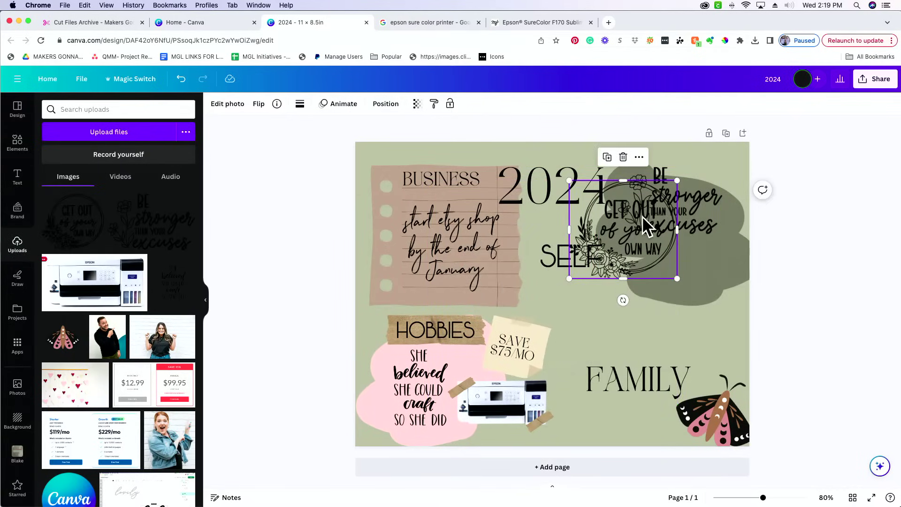
pyautogui.moveTo(645, 225); pyautogui.dragTo(687, 288)
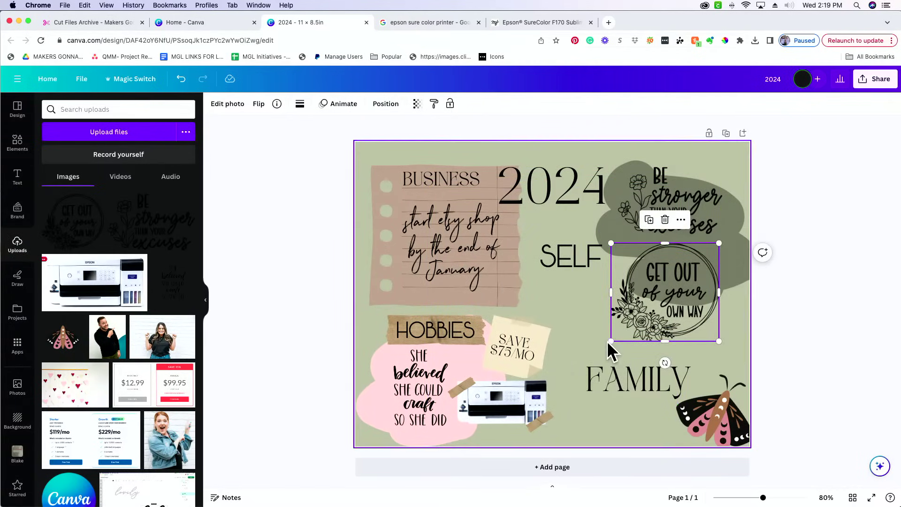
pyautogui.moveTo(609, 341); pyautogui.dragTo(648, 314)
pyautogui.moveTo(667, 284); pyautogui.dragTo(644, 309)
pyautogui.press('Delete')
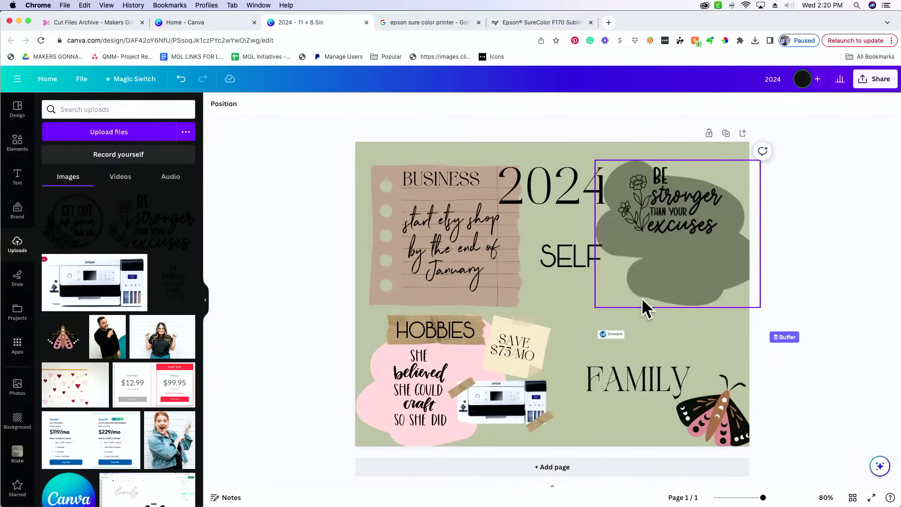
# Duplicate the SELF heading, place the copy on the lower green shape and change its text to "GET OUT".
pyautogui.click(565, 251)
pyautogui.click(591, 212)
pyautogui.moveTo(592, 262); pyautogui.dragTo(693, 270)
pyautogui.doubleClick(693, 270)
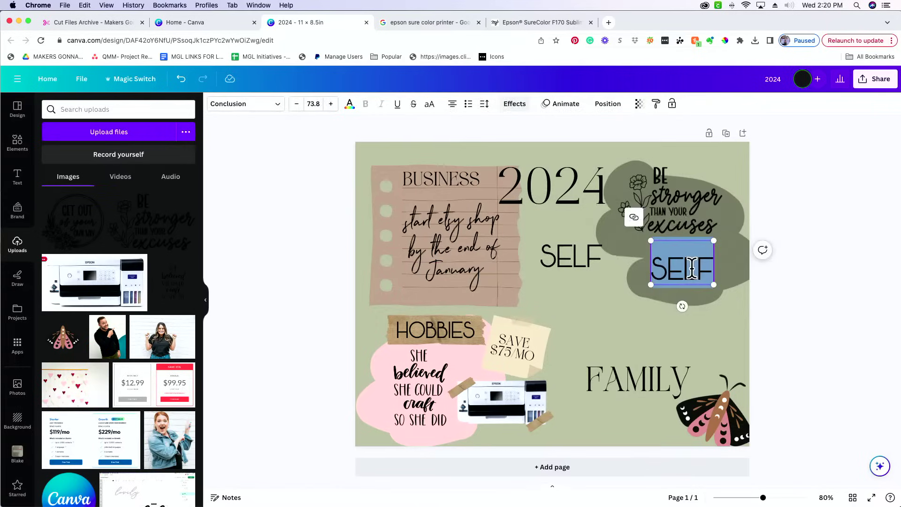
pyautogui.write('GET OUT')
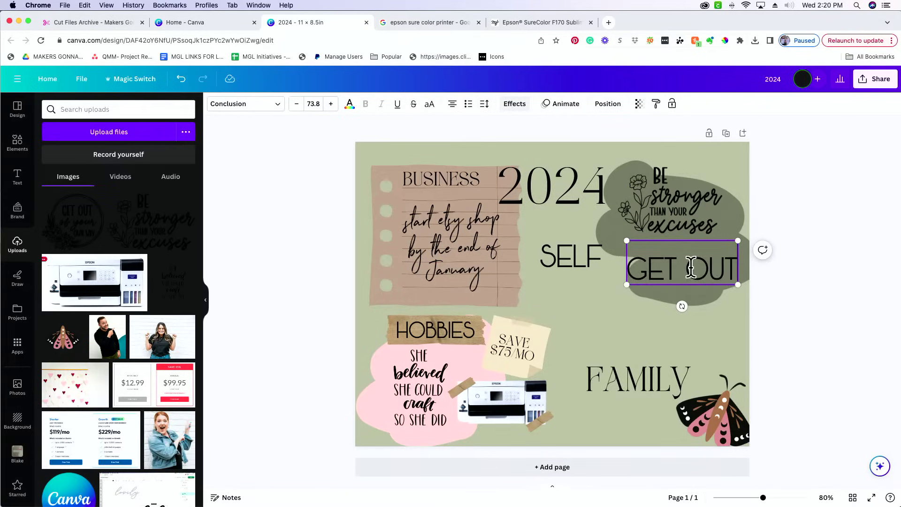
# Duplicate the FAMILY heading below "GET OUT", change the copy to "OF YOUR OWN WAY" and shrink it to one line at about size 30.5.
pyautogui.click(624, 396)
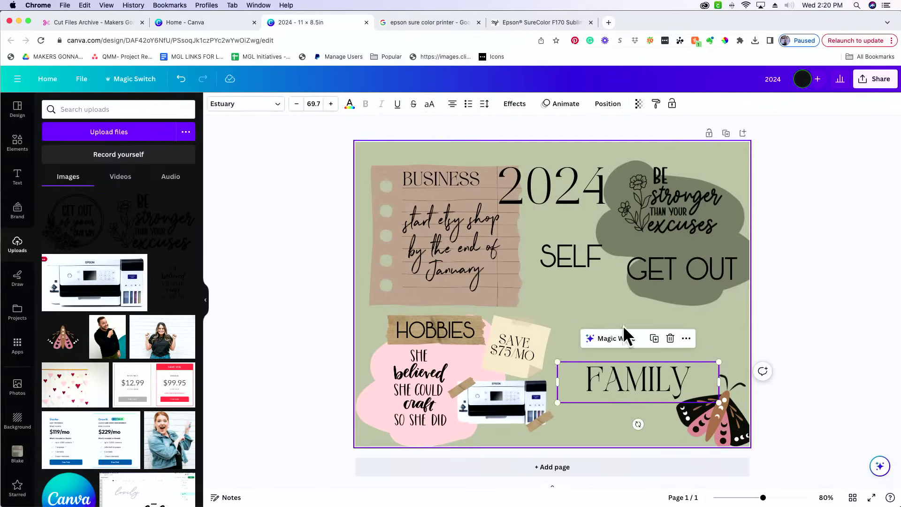
pyautogui.click(658, 346)
pyautogui.moveTo(647, 390); pyautogui.dragTo(704, 307)
pyautogui.doubleClick(647, 307)
pyautogui.write('OF YOUR OWAN')
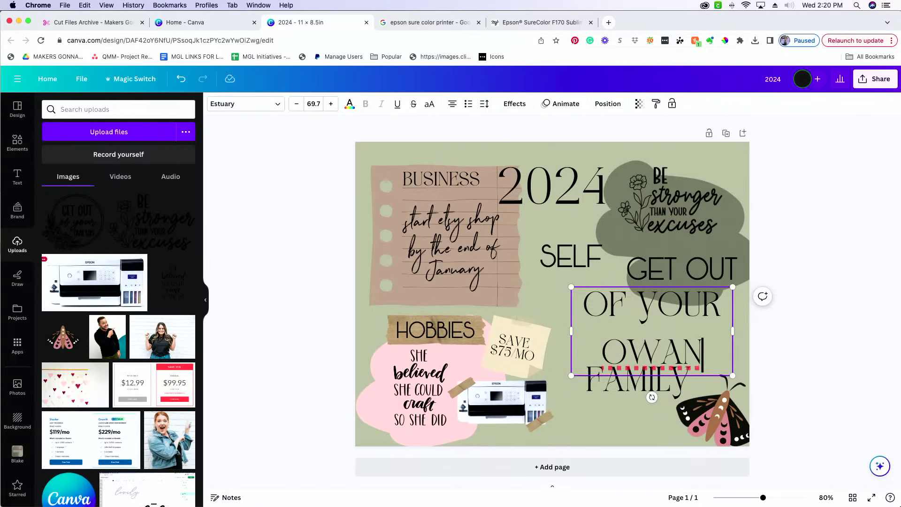
pyautogui.press('BackSpace')
pyautogui.press('BackSpace')
pyautogui.write('N WAY')
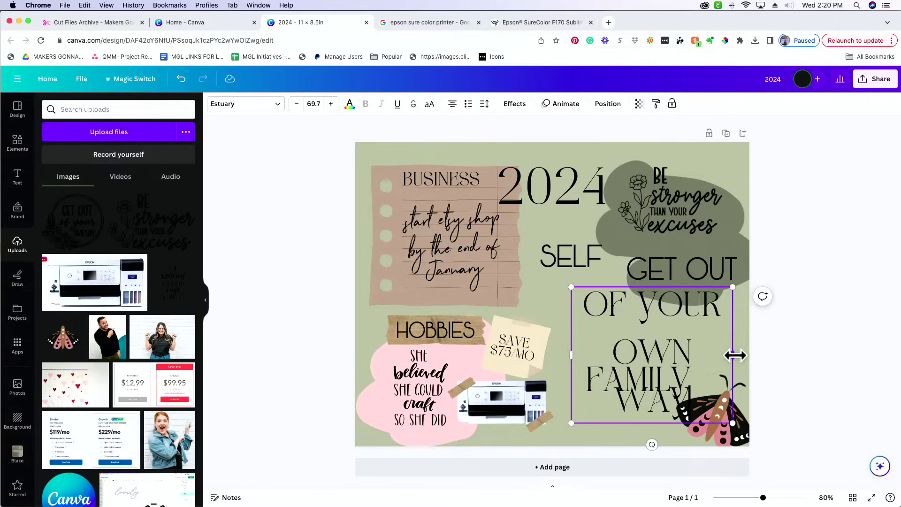
pyautogui.moveTo(735, 355); pyautogui.dragTo(713, 304)
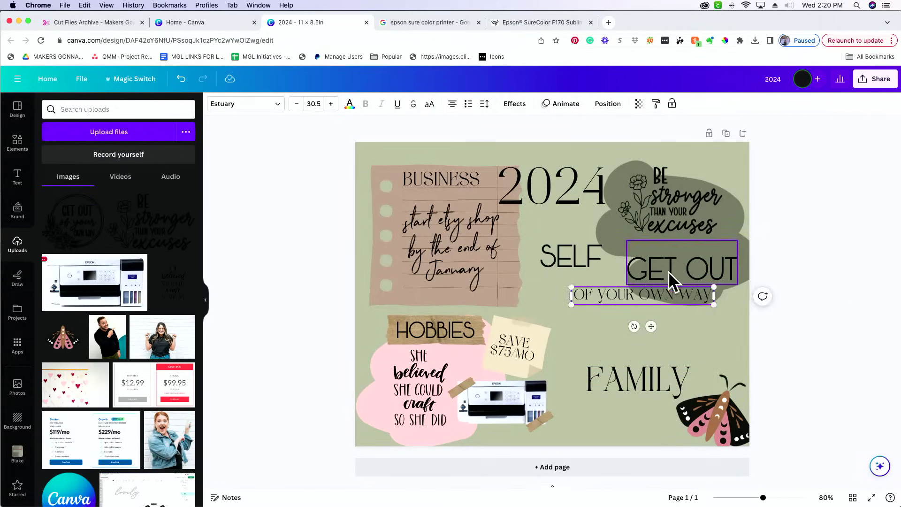
# Center "GET OUT" above the "OF YOUR OWN WAY" line and delete the original SELF heading.
pyautogui.click(671, 277)
pyautogui.moveTo(671, 277); pyautogui.dragTo(632, 282)
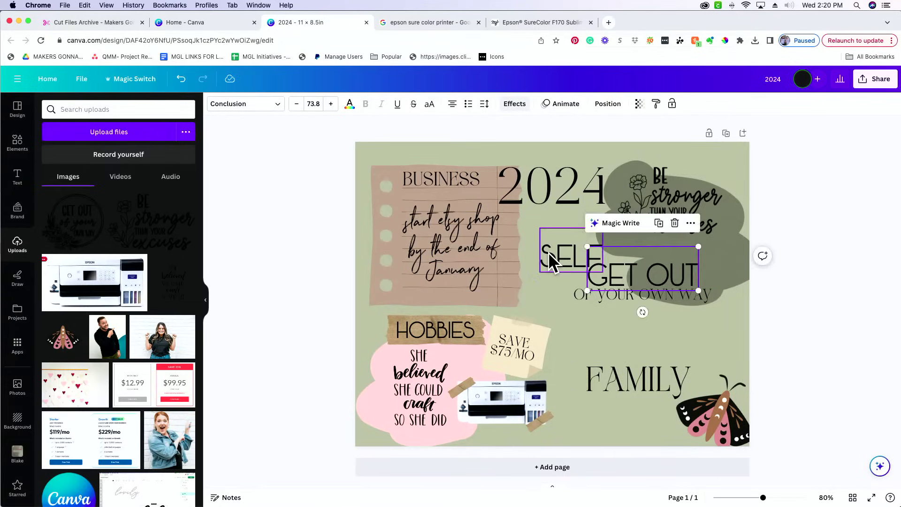
pyautogui.click(548, 251)
pyautogui.press('Delete')
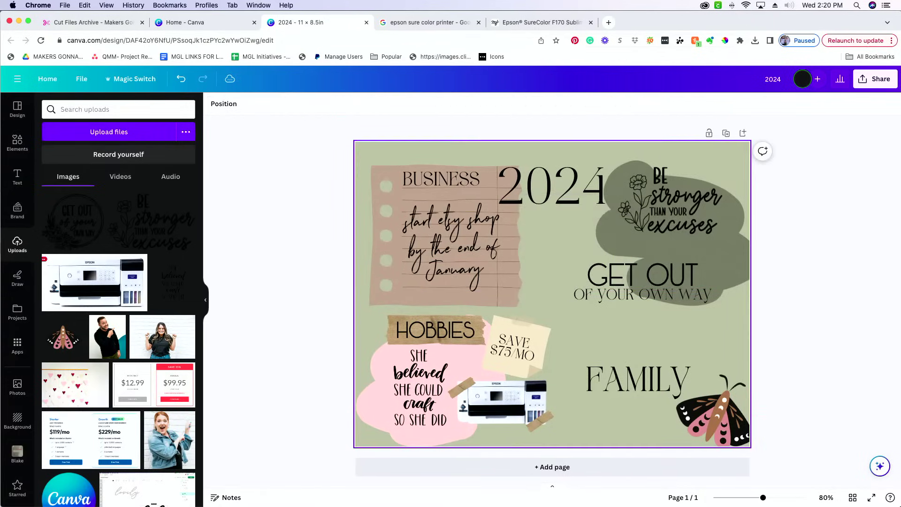
# Move the "GET OUT" and "OF YOUR OWN WAY" lines together slightly up, closer beneath the "Be Stronger" quote.
pyautogui.click(657, 277)
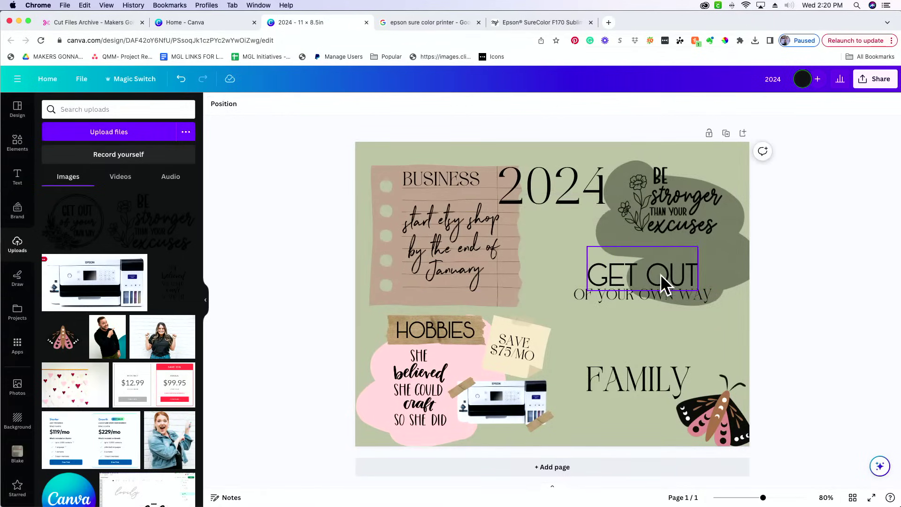
pyautogui.keyDown('shift'); pyautogui.click(641, 294); pyautogui.keyUp('shift')
pyautogui.moveTo(640, 300); pyautogui.dragTo(646, 269)
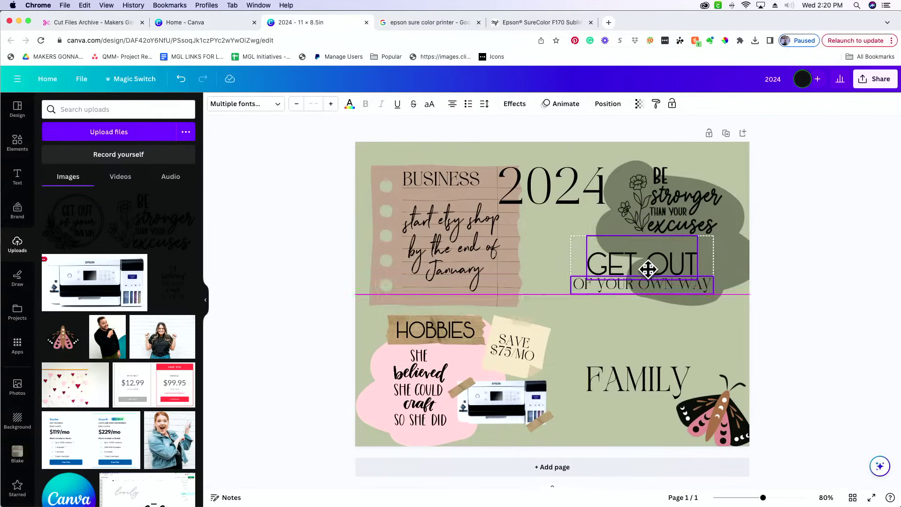
pyautogui.click(862, 303)
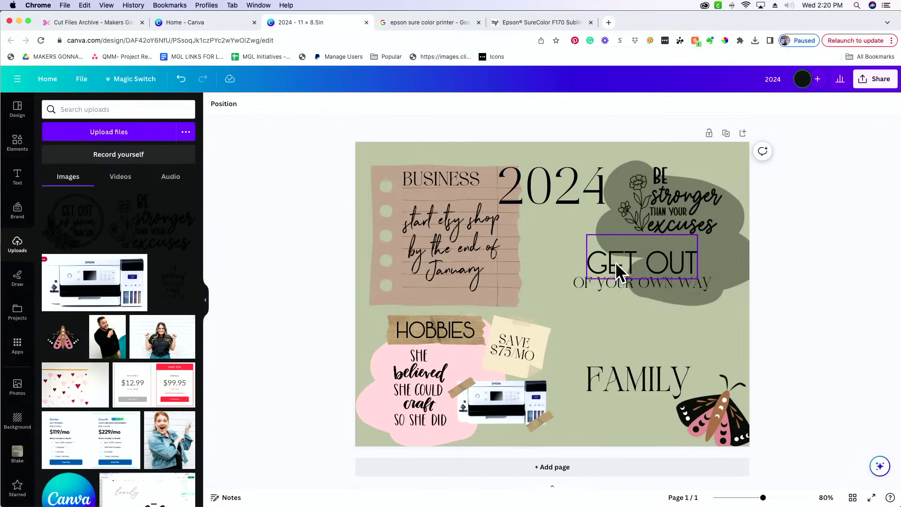
pyautogui.click(662, 281)
pyautogui.moveTo(661, 282); pyautogui.dragTo(663, 282)
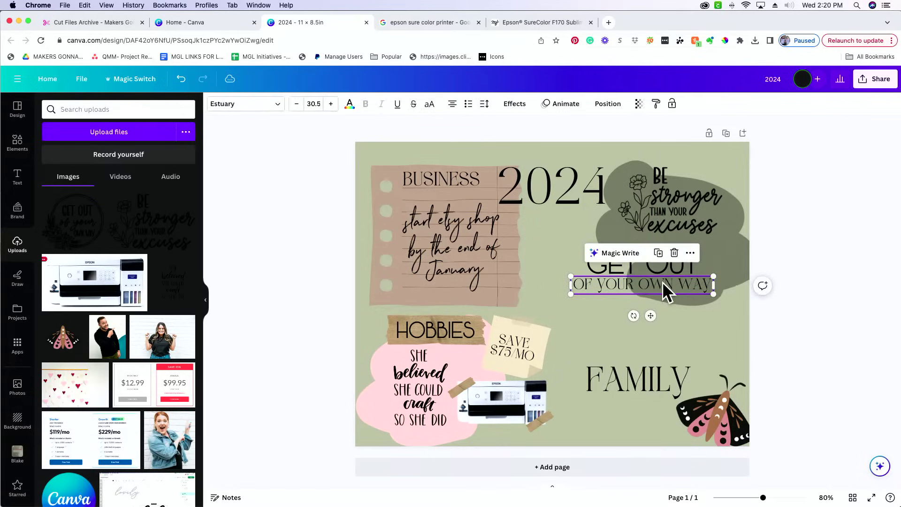
# Duplicate the brown tape behind HOBBIES, place the copy over the "GET OUT" text and enlarge it to about 4.5 by 1.35 in.
pyautogui.click(392, 319)
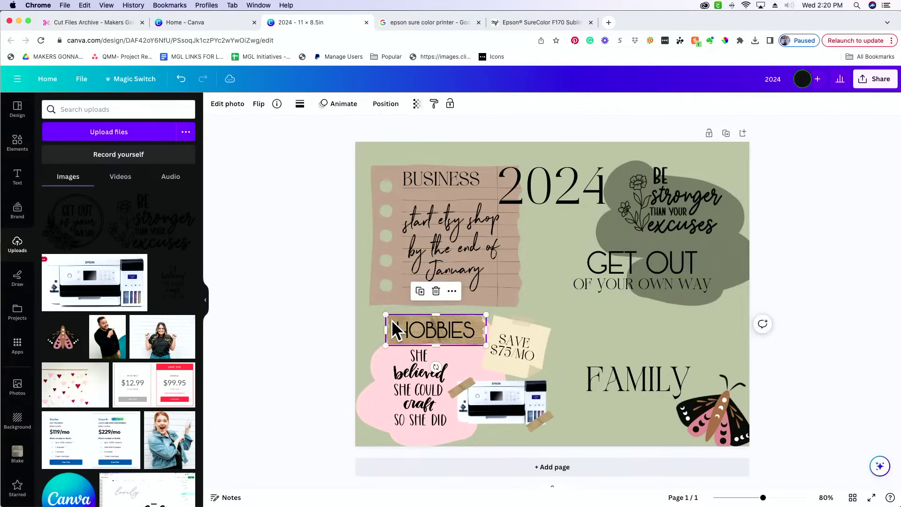
pyautogui.click(420, 291)
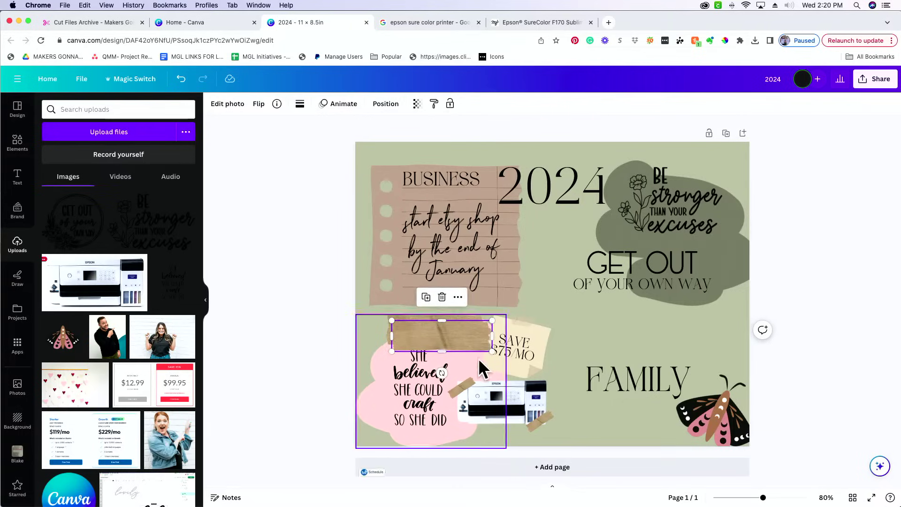
pyautogui.moveTo(460, 342); pyautogui.dragTo(716, 252)
pyautogui.moveTo(714, 291); pyautogui.dragTo(696, 290)
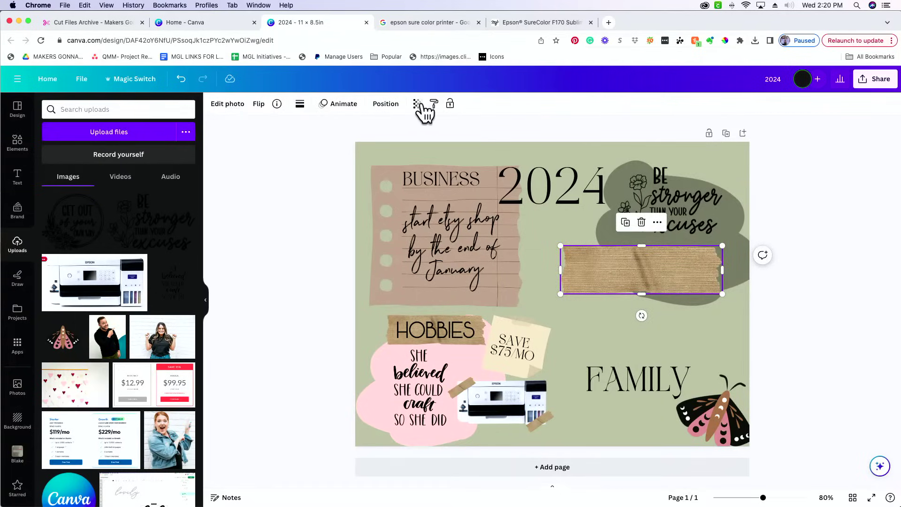
# Layer the enlarged tape behind the "GET OUT OF YOUR OWN WAY" text and send the dark green shape to the very back.
pyautogui.click(384, 106)
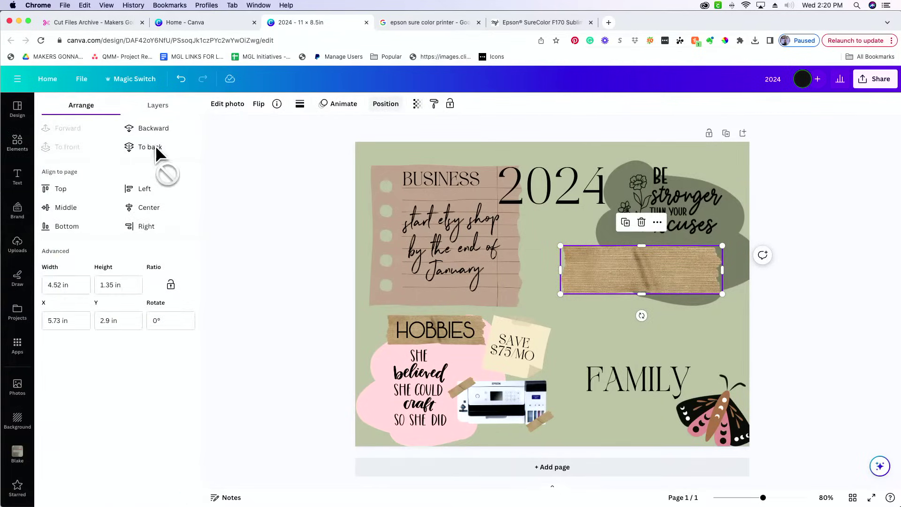
pyautogui.click(156, 145)
pyautogui.click(746, 266)
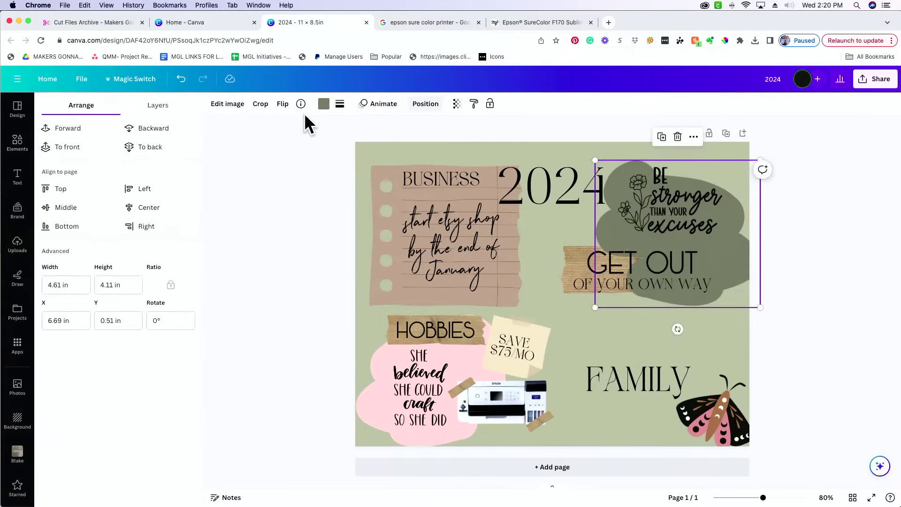
pyautogui.click(156, 147)
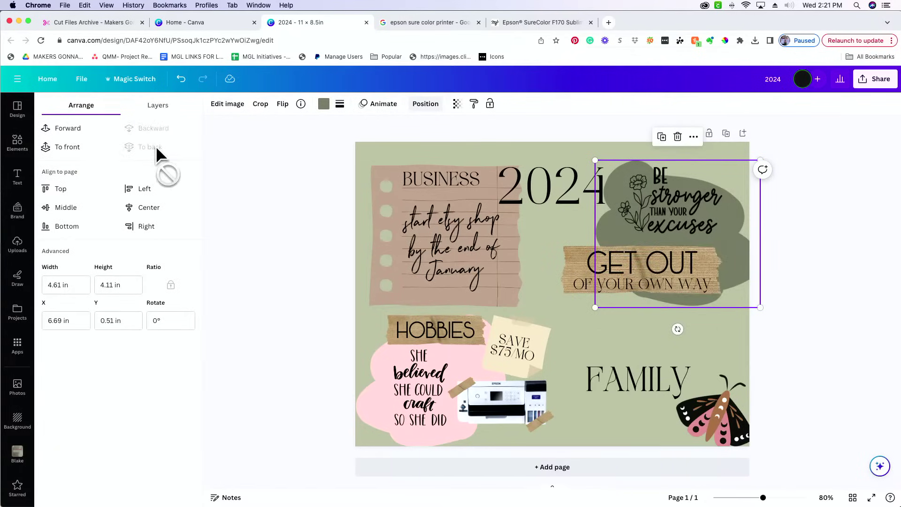
pyautogui.click(841, 353)
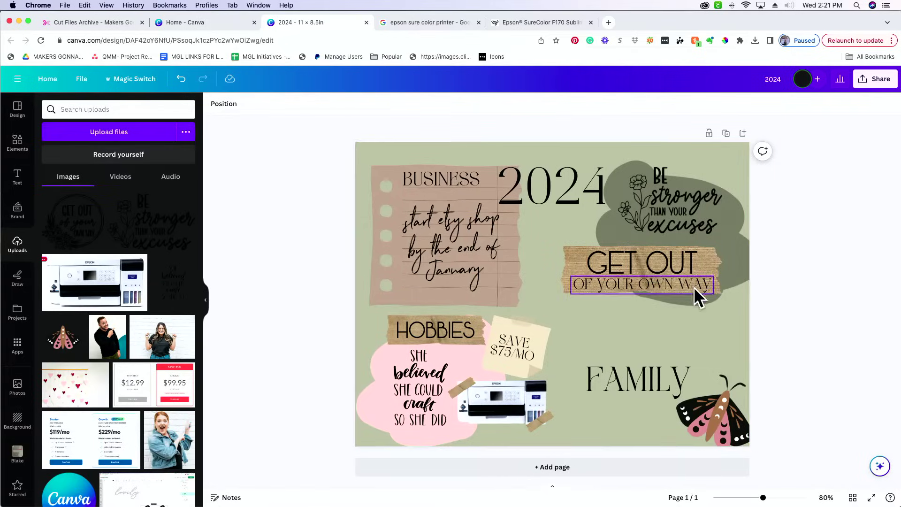
# Move the FAMILY heading up so it sits directly beneath the "GET OUT OF YOUR OWN WAY" tape.
pyautogui.moveTo(643, 381); pyautogui.dragTo(599, 323)
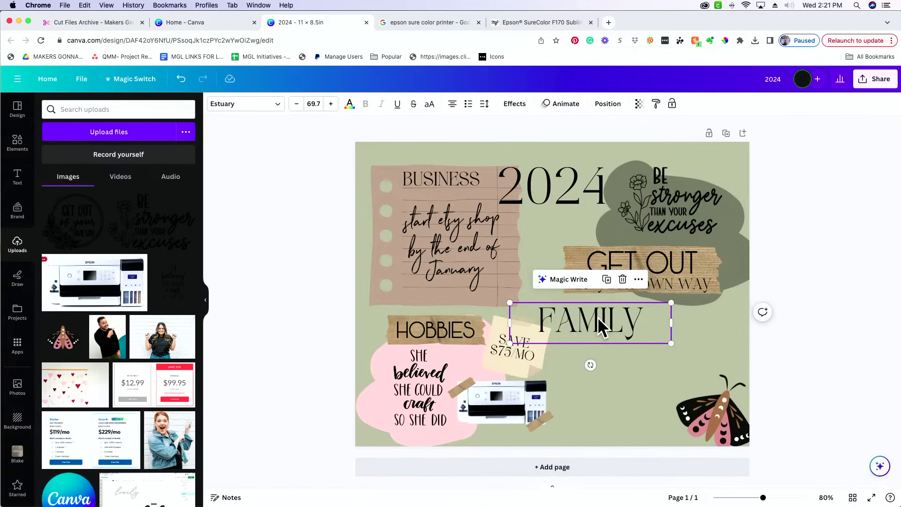
pyautogui.moveTo(598, 318); pyautogui.dragTo(615, 321)
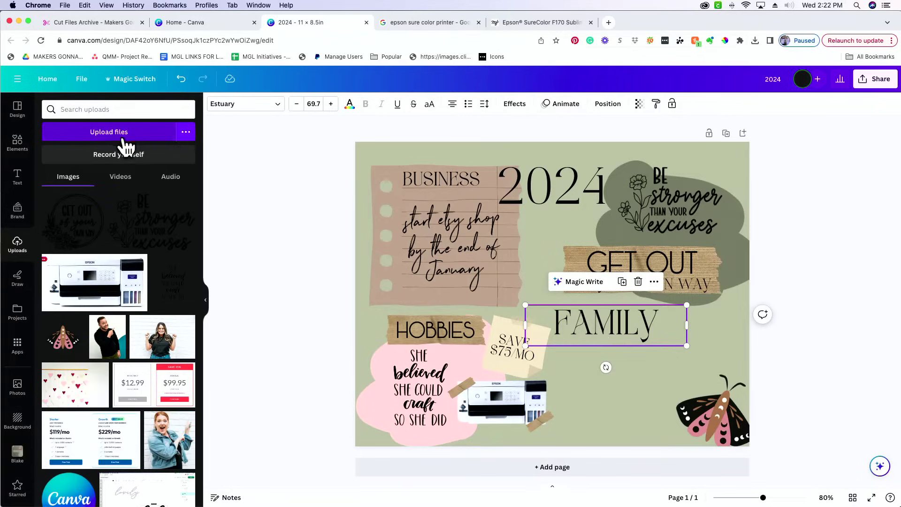
pyautogui.click(710, 398)
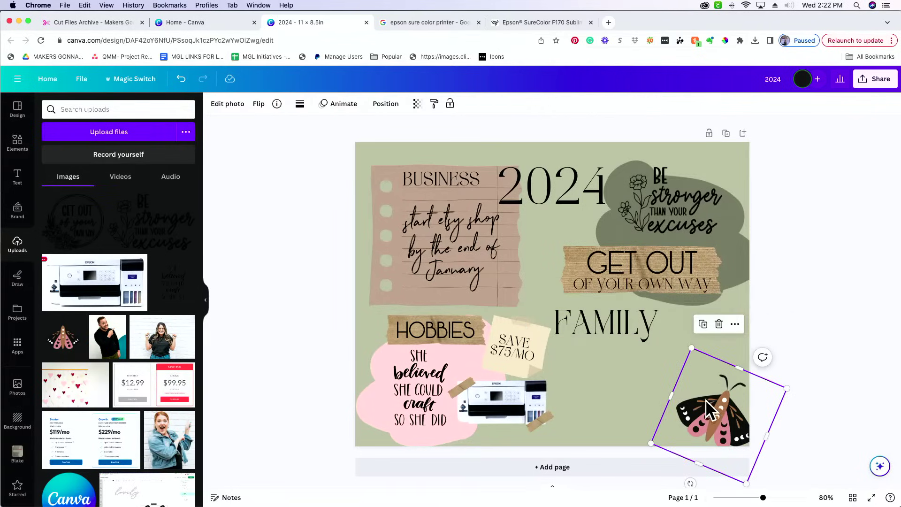
pyautogui.click(837, 337)
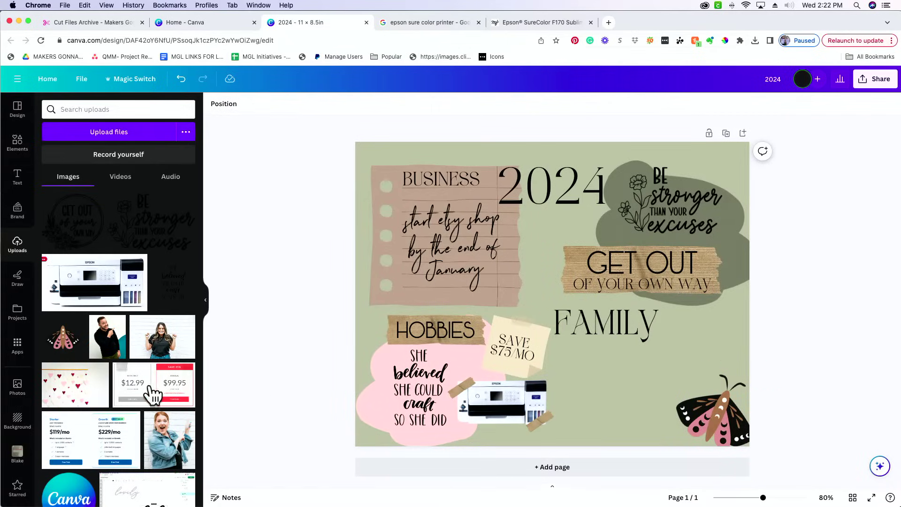
# Browse through the uploaded images for a photo suited to the family section.
pyautogui.scroll(-10, 96, 451)
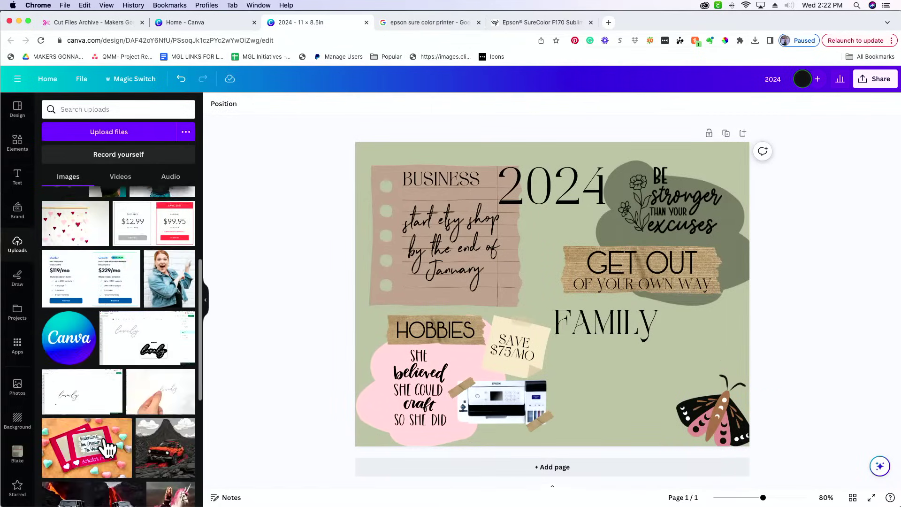
pyautogui.scroll(-4, 107, 436)
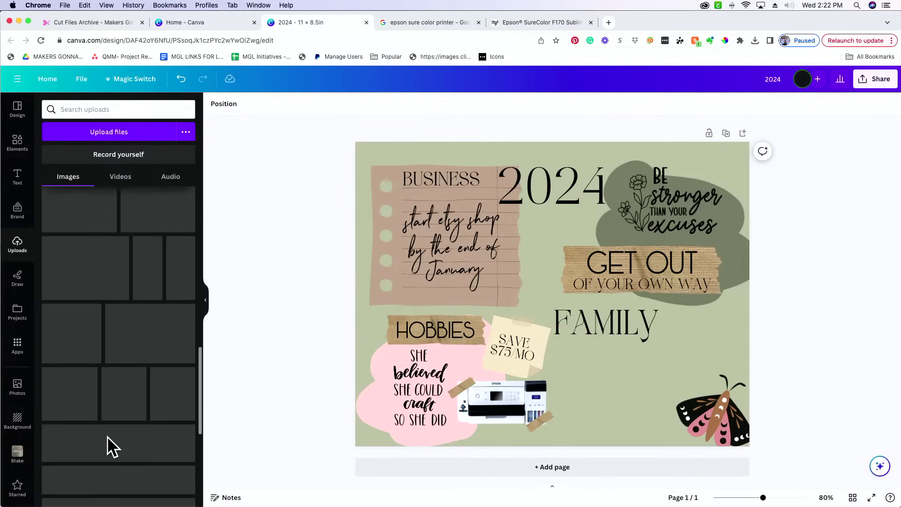
pyautogui.scroll(-5, 107, 440)
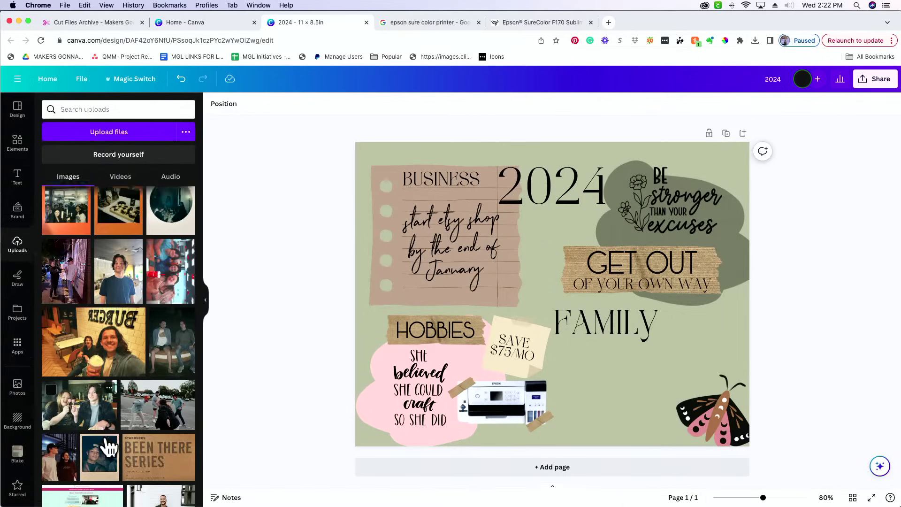
pyautogui.scroll(-5, 106, 436)
pyautogui.scroll(-5, 105, 436)
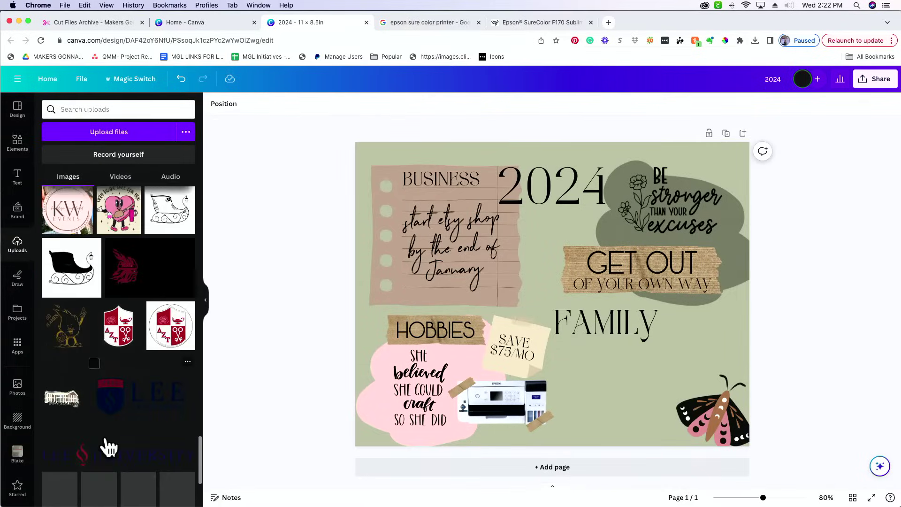
pyautogui.scroll(-5, 106, 436)
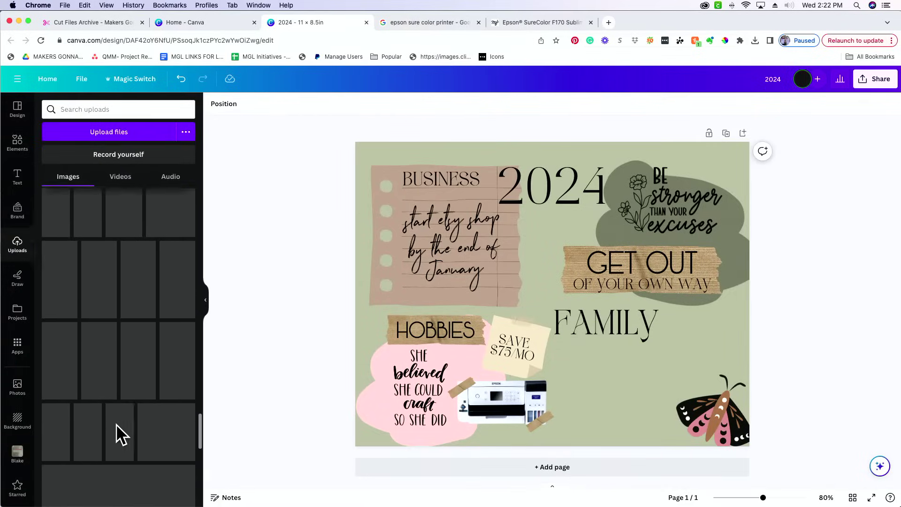
pyautogui.scroll(-3, 127, 408)
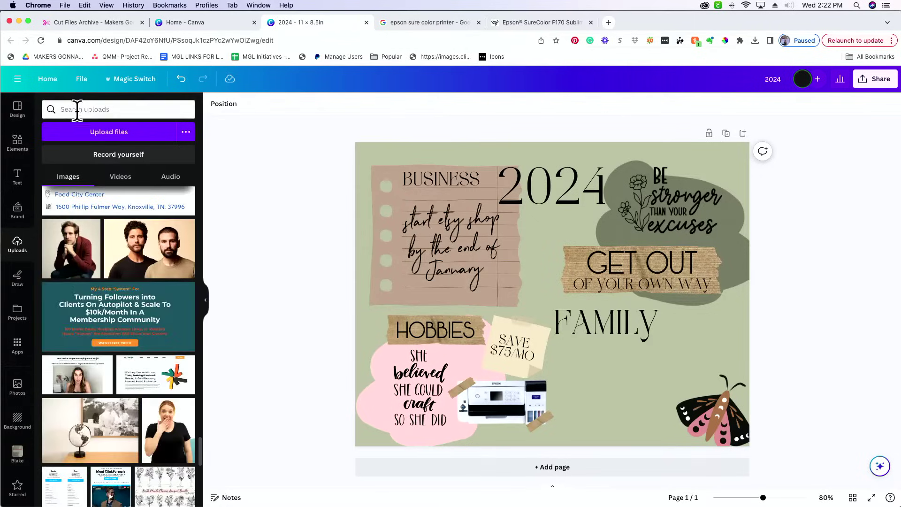
# Search the elements for "family photo", add the photo of the couple kissing a baby, and shrink it to fit beneath the FAMILY heading.
pyautogui.click(11, 148)
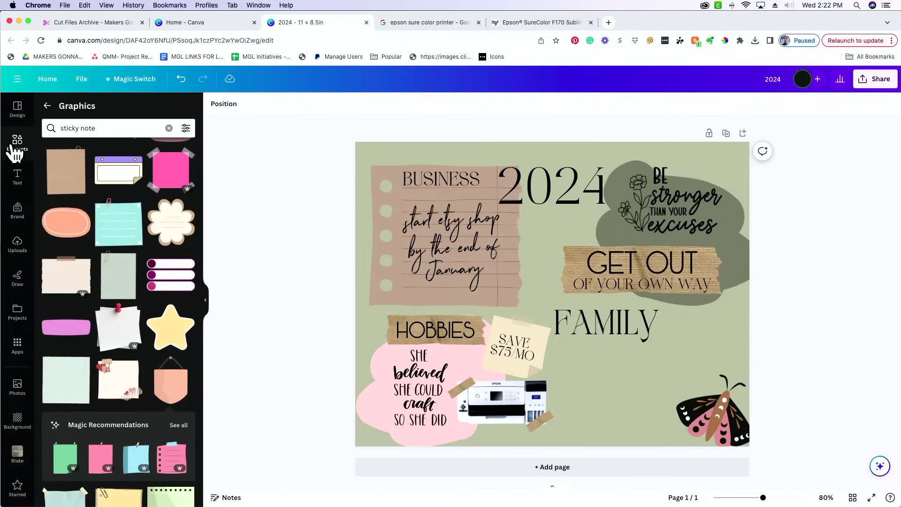
pyautogui.click(169, 128)
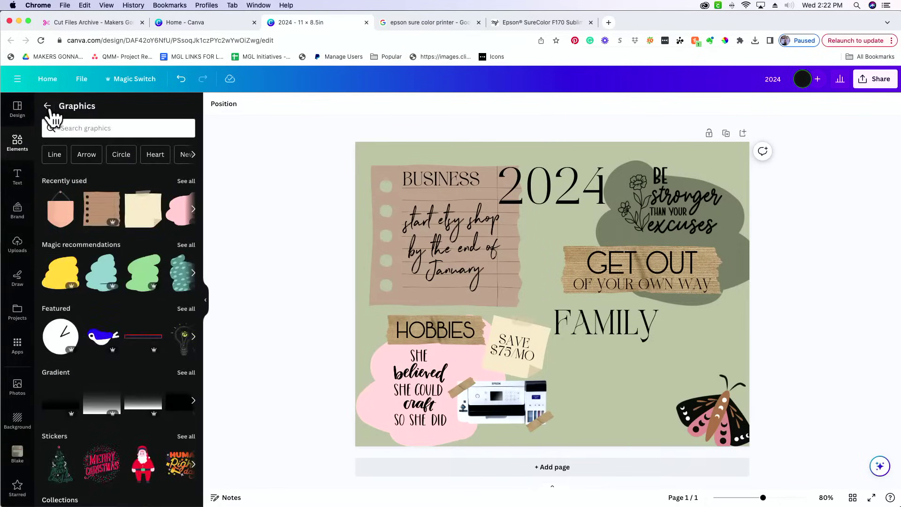
pyautogui.click(47, 106)
pyautogui.scroll(-5, 108, 399)
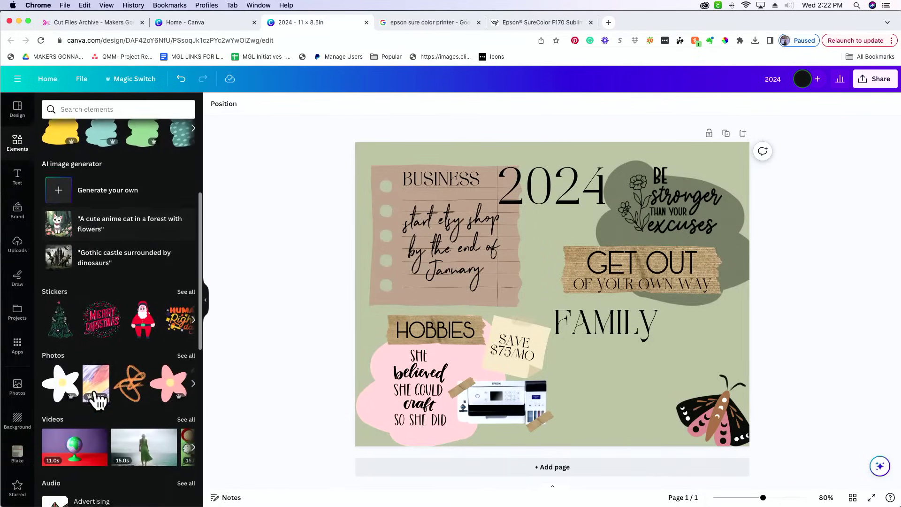
pyautogui.scroll(5, 96, 367)
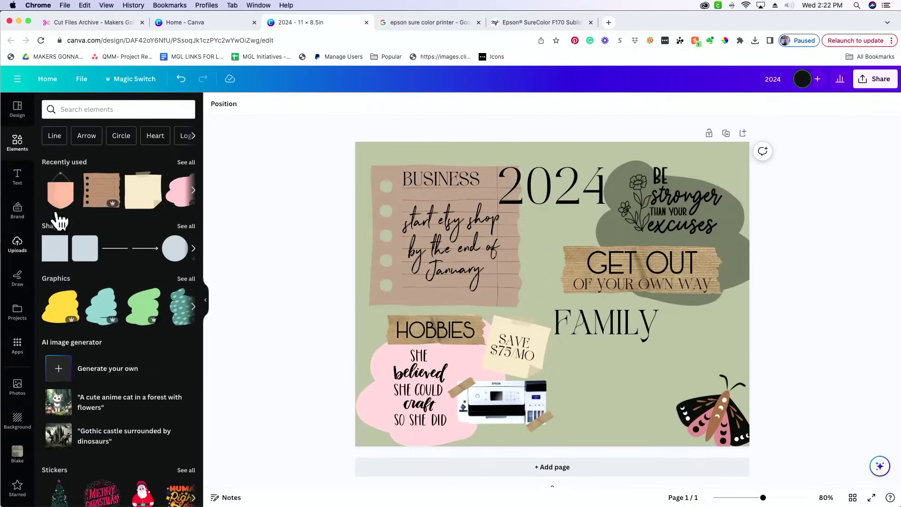
pyautogui.click(97, 111)
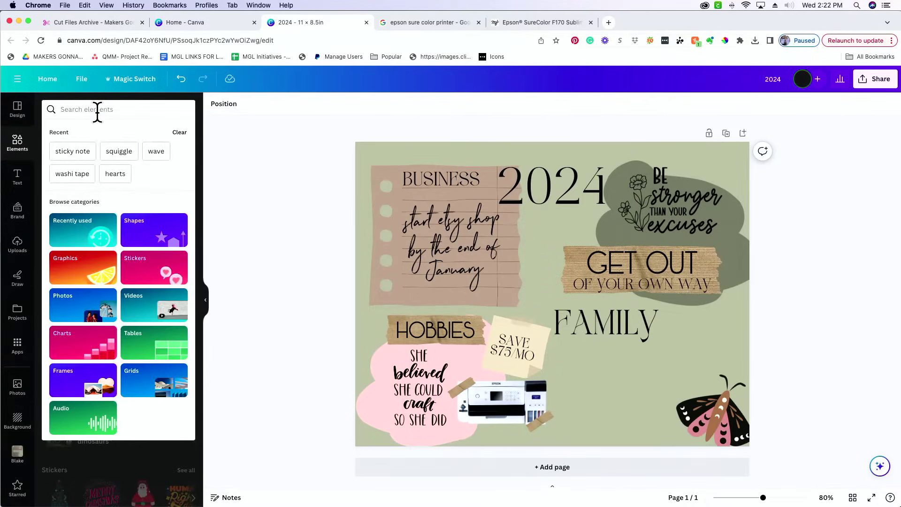
pyautogui.write('family photo')
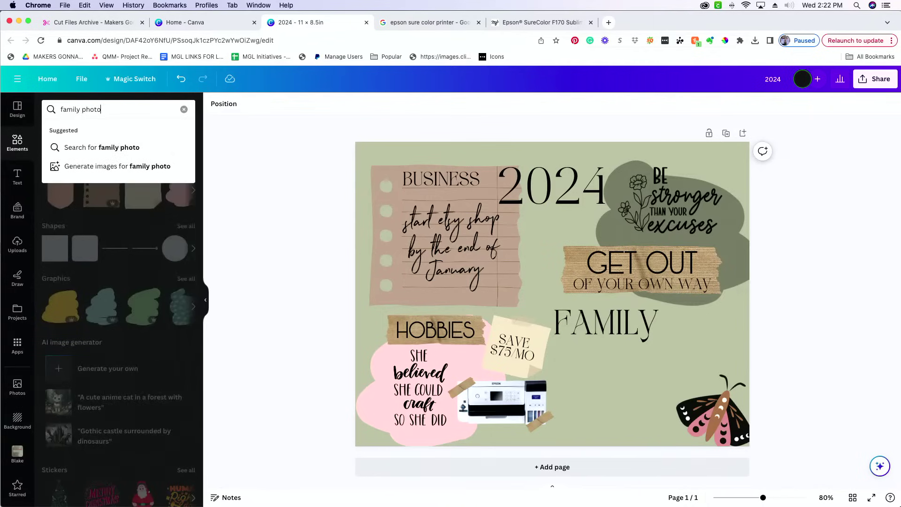
pyautogui.press('Return')
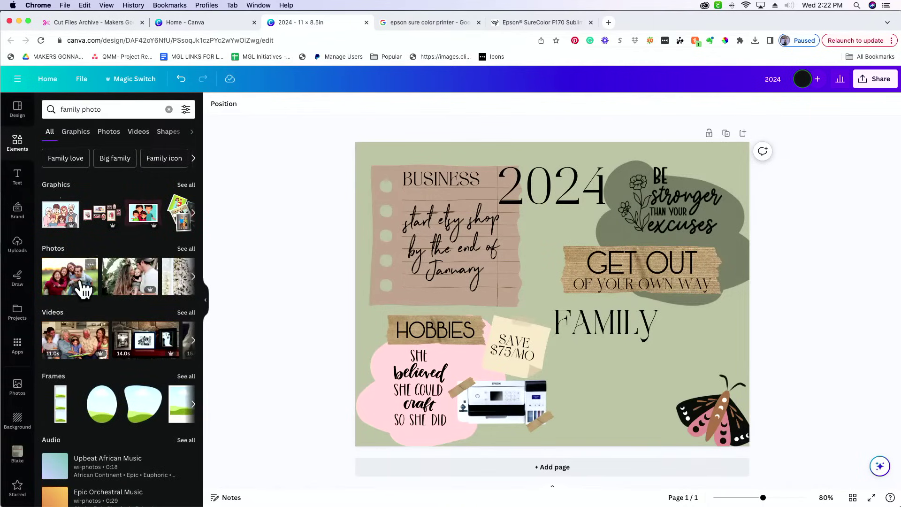
pyautogui.click(127, 288)
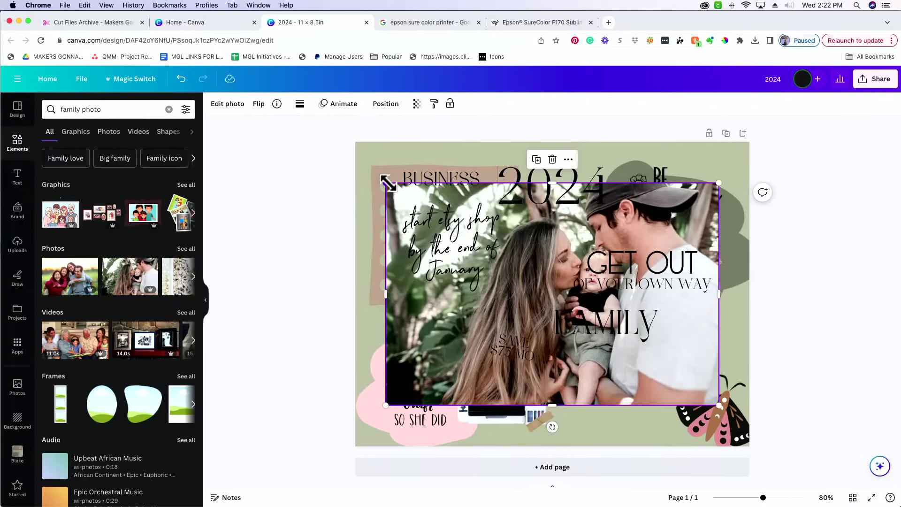
pyautogui.moveTo(393, 187); pyautogui.dragTo(599, 325)
pyautogui.moveTo(657, 384); pyautogui.dragTo(631, 403)
# Bring the moth in the page's lower-right corner to the front so it overlaps the family photo.
pyautogui.click(735, 415)
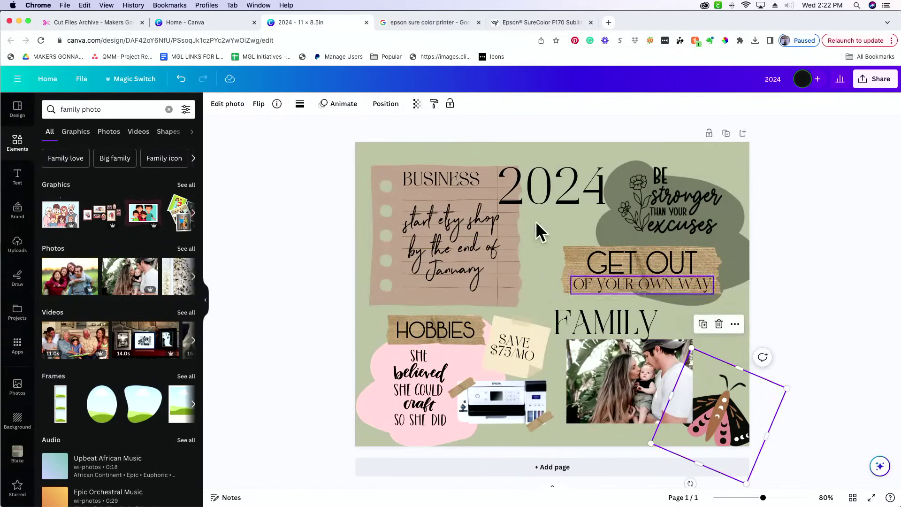
pyautogui.click(385, 104)
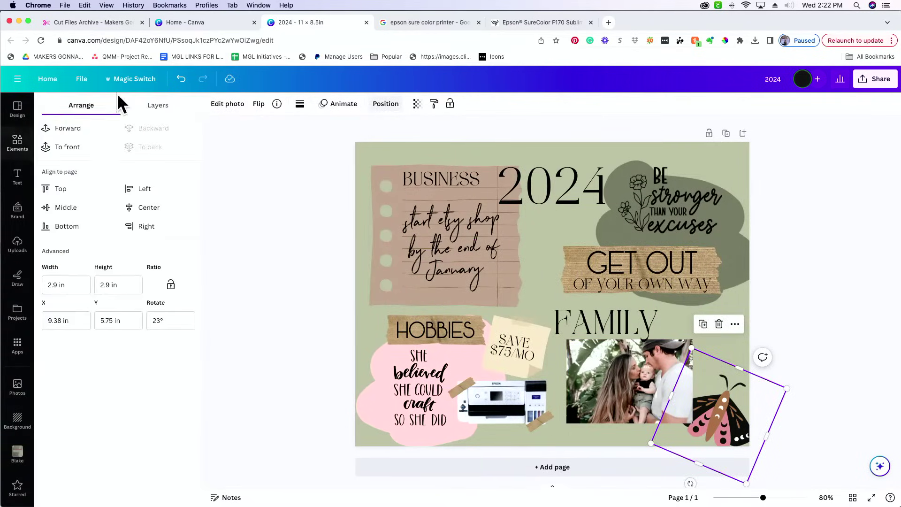
pyautogui.click(69, 148)
pyautogui.click(250, 213)
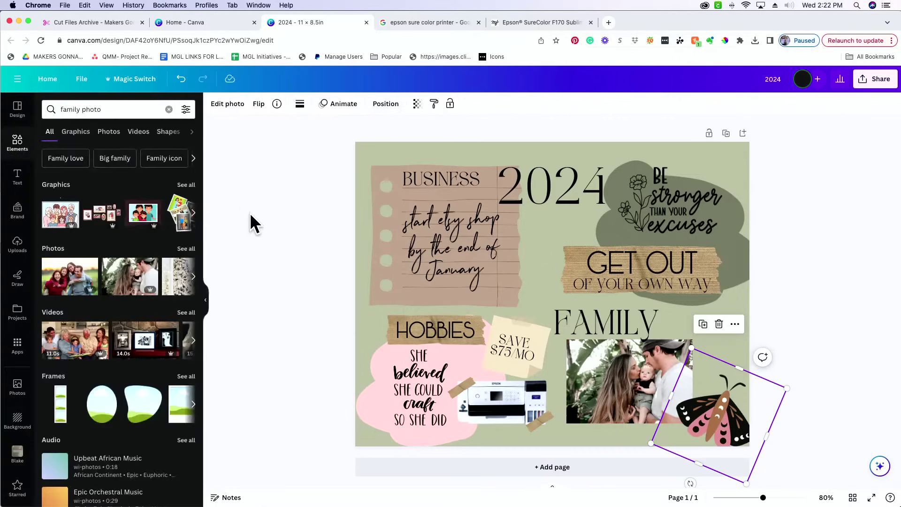
pyautogui.click(309, 322)
# Try "PRESENT" in place of the FAMILY heading, and clear the text to remove the heading from the board.
pyautogui.click(596, 325)
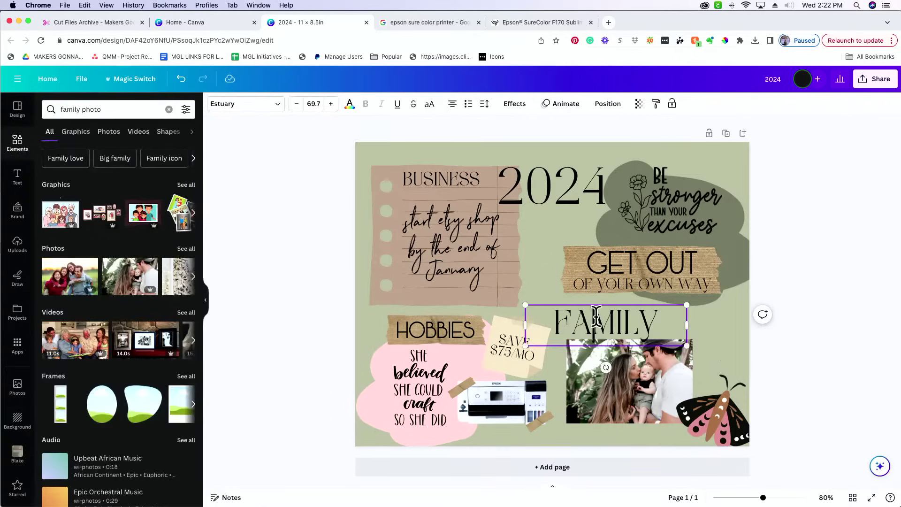
pyautogui.doubleClick(597, 315)
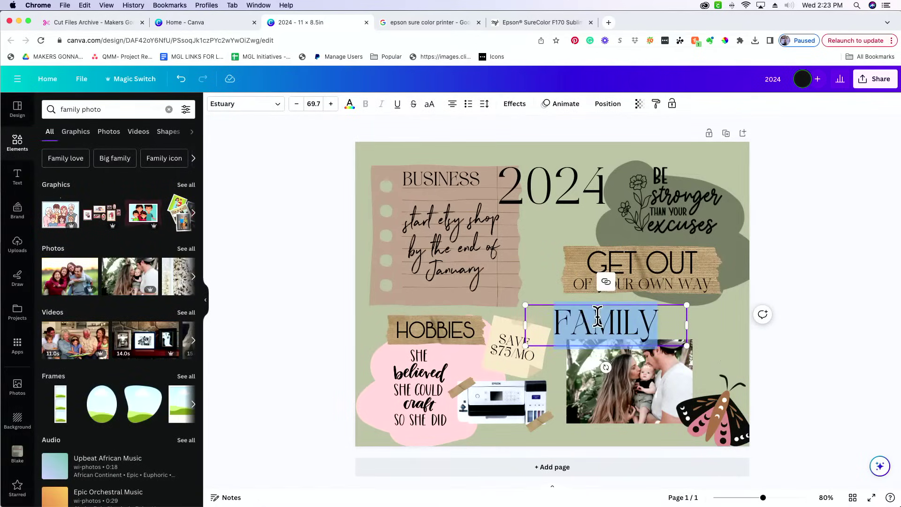
pyautogui.write('PRESENT')
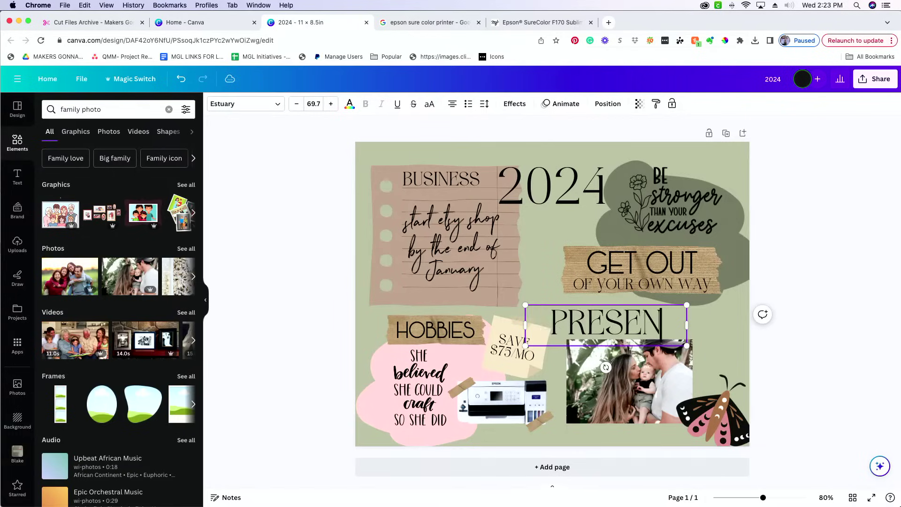
pyautogui.press('BackSpace')
pyautogui.press('BackSpace')
pyautogui.press('BackSpace')
pyautogui.press('BackSpace')
pyautogui.press('BackSpace')
pyautogui.press('BackSpace')
pyautogui.press('BackSpace')
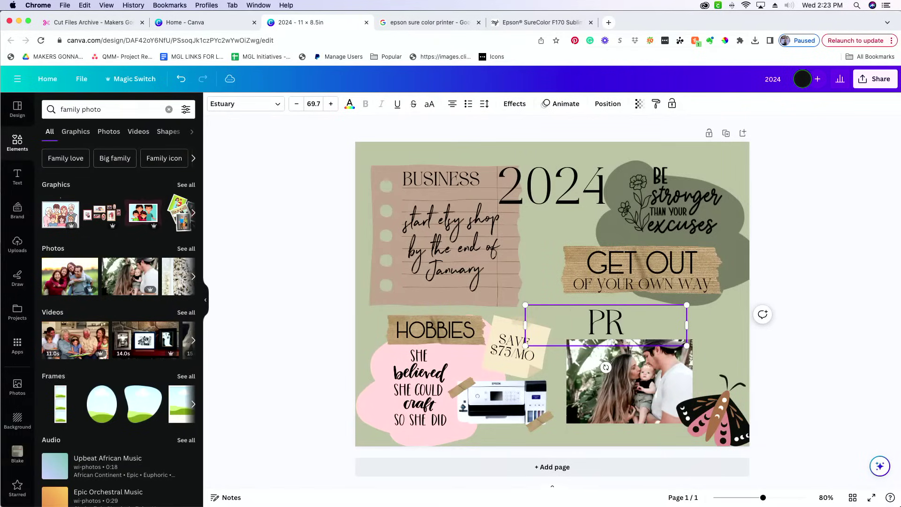
pyautogui.click(769, 412)
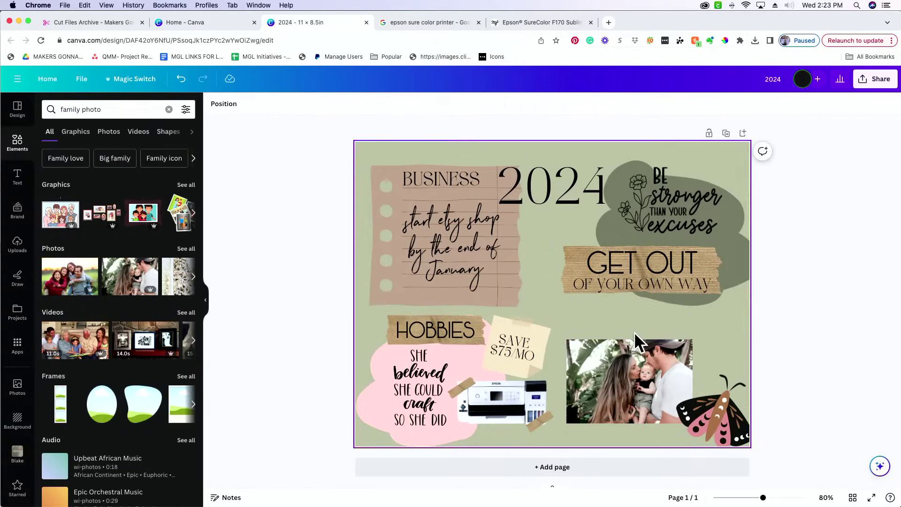
# Move the family photo up beneath the "GET OUT OF YOUR OWN WAY" tape and enlarge it slightly.
pyautogui.moveTo(638, 346); pyautogui.dragTo(631, 319)
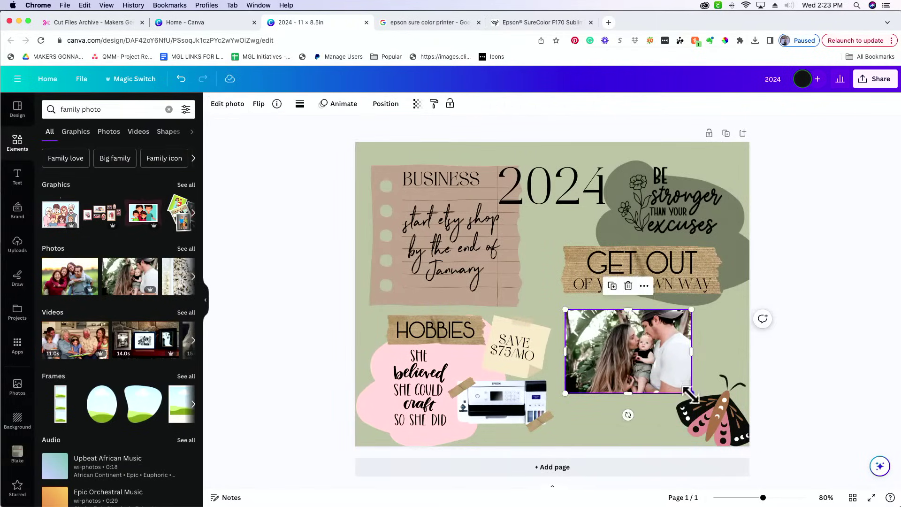
pyautogui.moveTo(690, 392); pyautogui.dragTo(714, 406)
pyautogui.moveTo(685, 361); pyautogui.dragTo(691, 375)
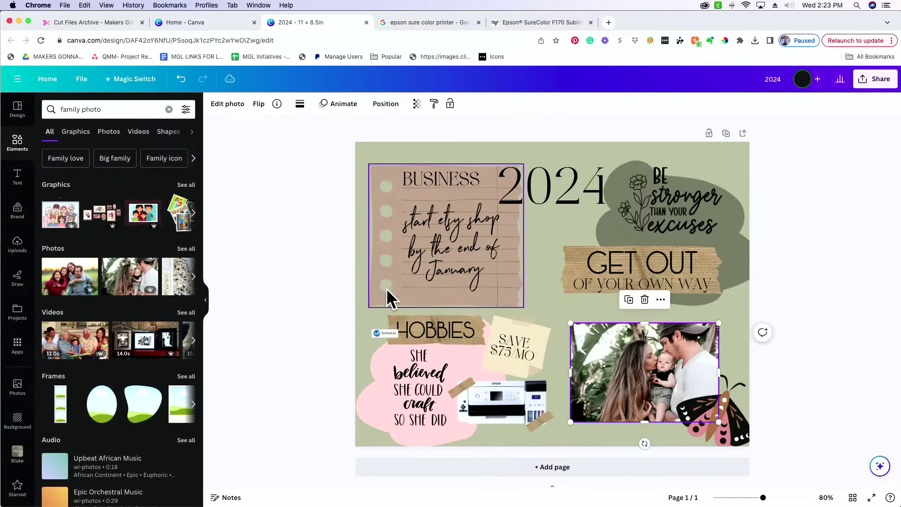
# Place a copy of the brown tape diagonally over the family photo's upper-left corner and shrink it to a small strip.
pyautogui.click(392, 314)
pyautogui.moveTo(457, 334); pyautogui.dragTo(612, 358)
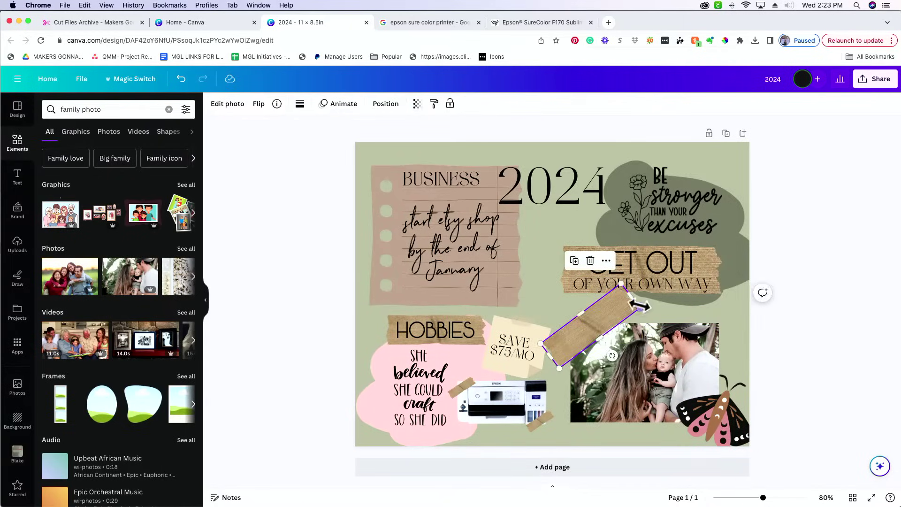
pyautogui.moveTo(631, 302); pyautogui.dragTo(603, 350)
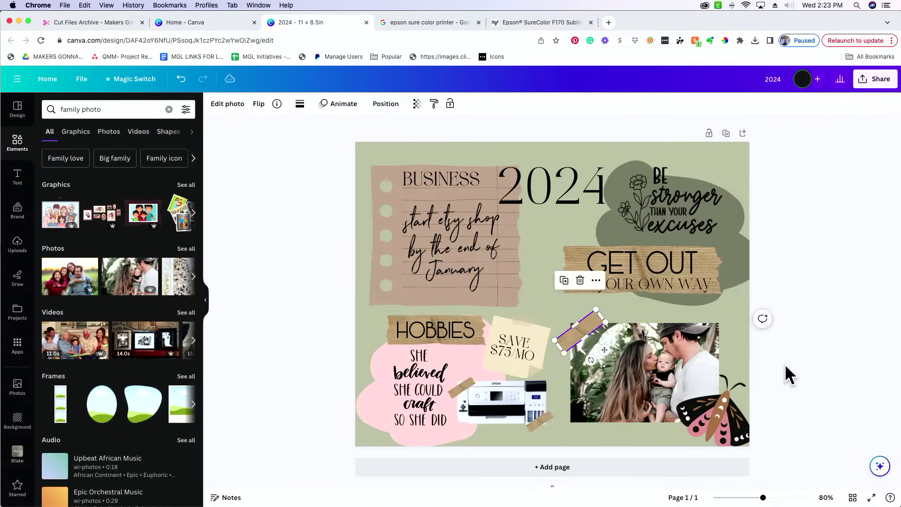
pyautogui.click(849, 361)
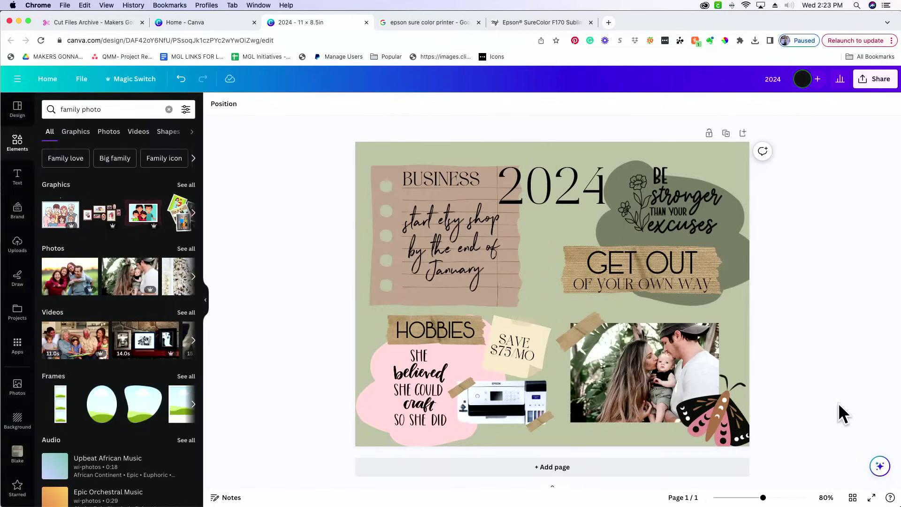
pyautogui.click(721, 430)
pyautogui.click(719, 324)
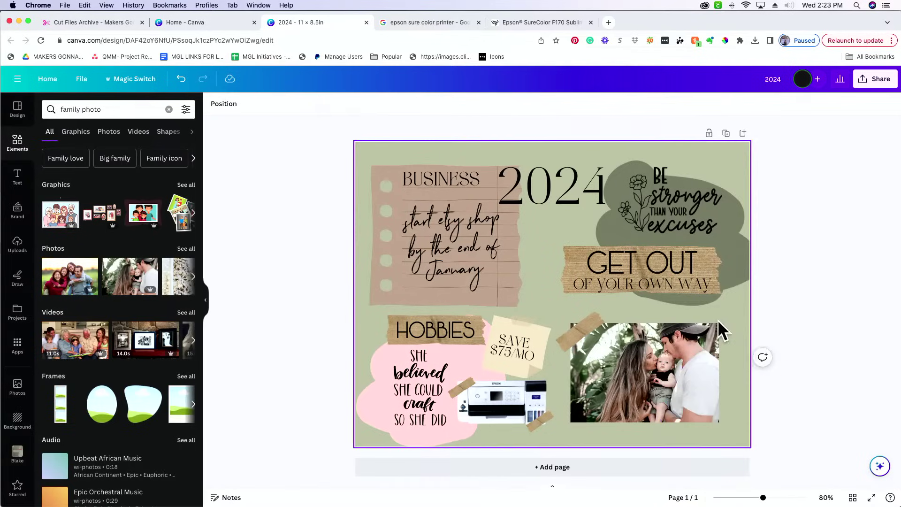
pyautogui.press('super+z')
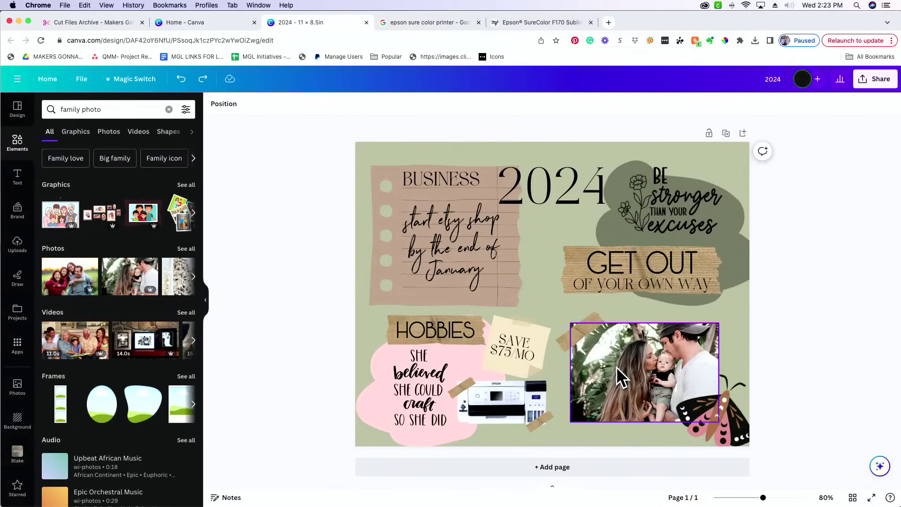
# Place a rotated copy of the lower-right moth over the upper-left corner of the BUSINESS notepaper.
pyautogui.click(703, 324)
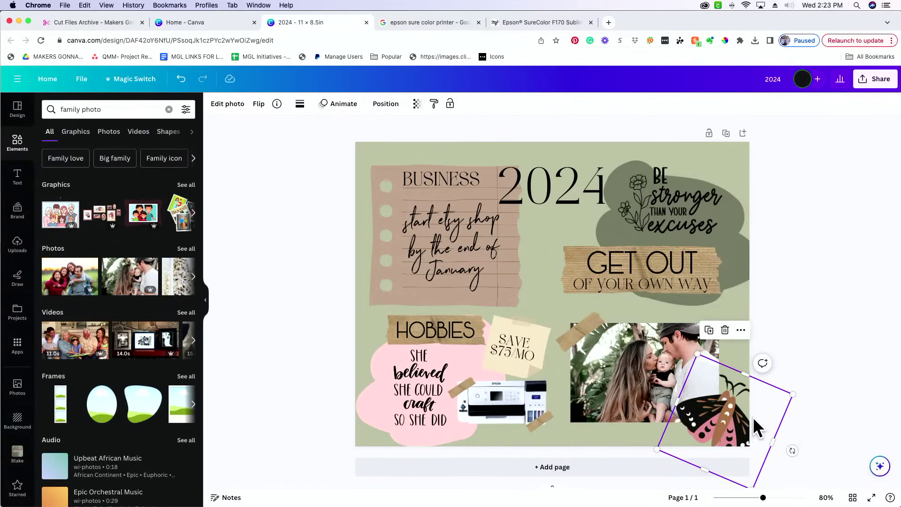
pyautogui.moveTo(752, 417); pyautogui.dragTo(418, 300)
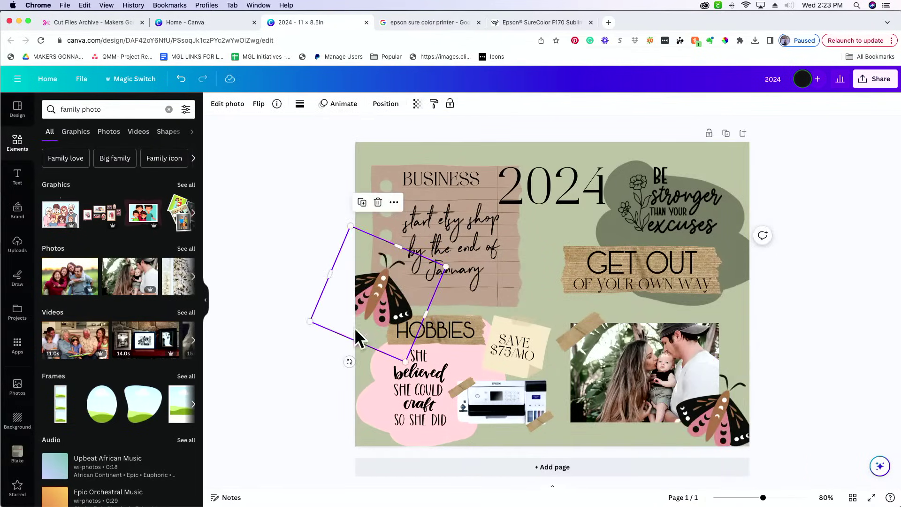
pyautogui.moveTo(349, 361); pyautogui.dragTo(400, 292)
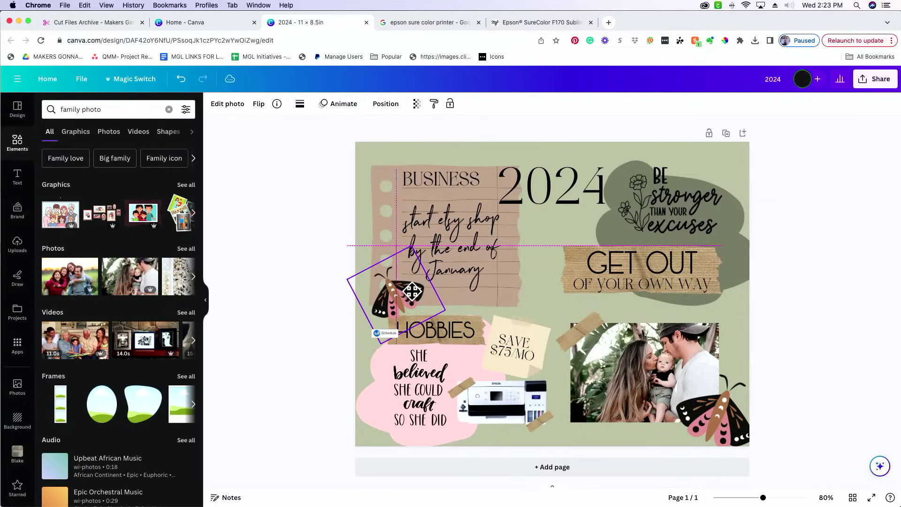
pyautogui.click(809, 378)
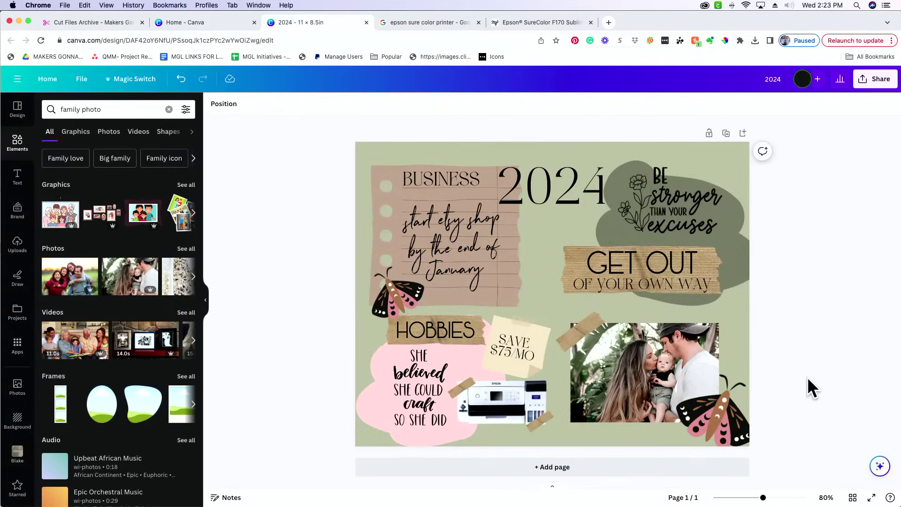
pyautogui.moveTo(414, 294); pyautogui.dragTo(404, 202)
pyautogui.click(841, 284)
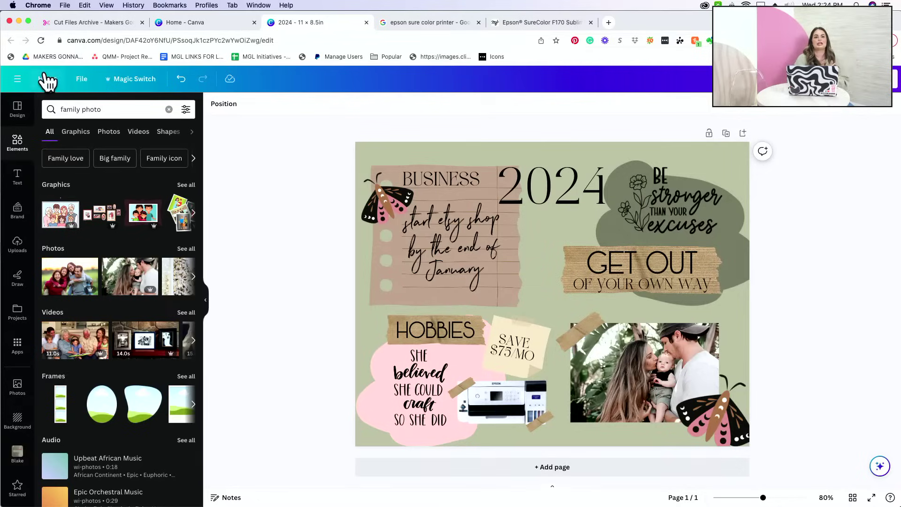
# Create a new blank design using the Phone Wallpaper format.
pyautogui.click(81, 79)
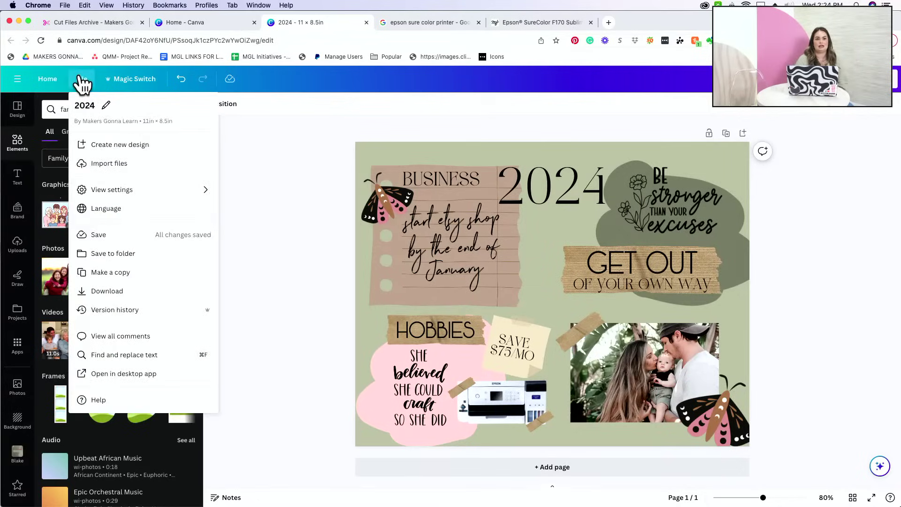
pyautogui.click(115, 145)
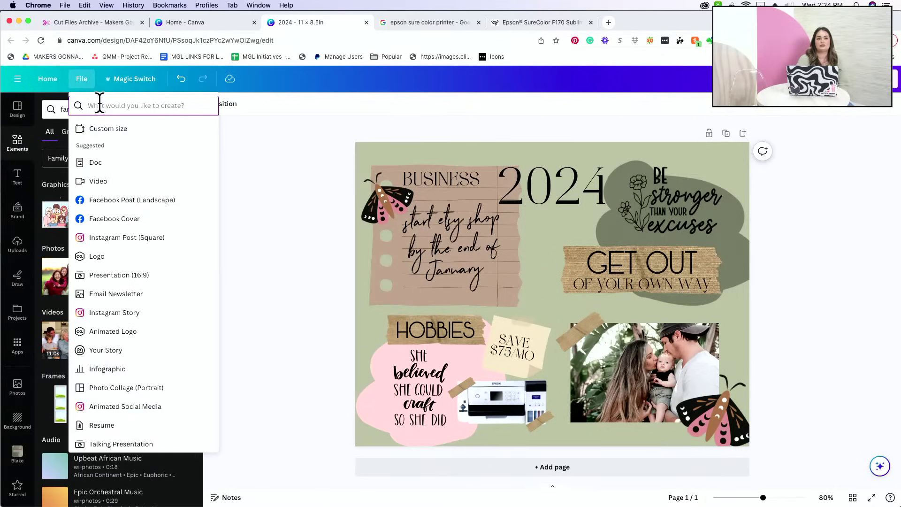
pyautogui.write('pho')
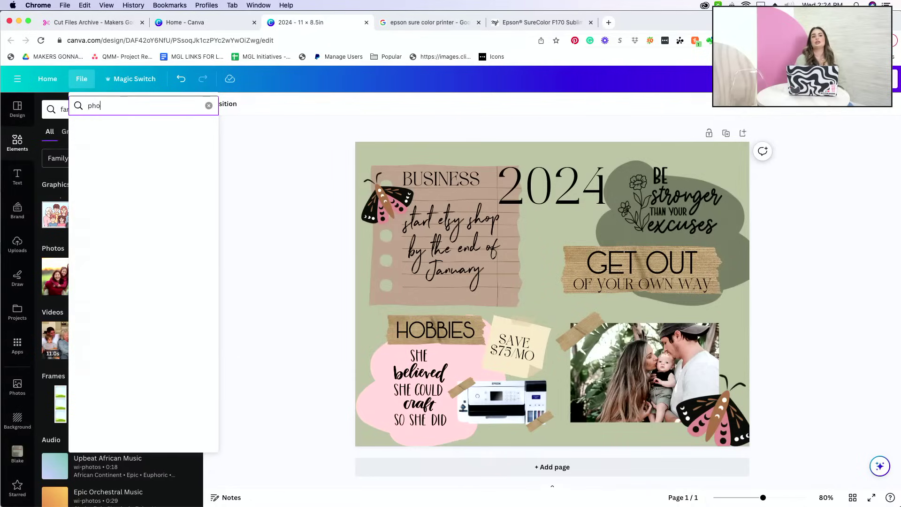
pyautogui.write('ne wal')
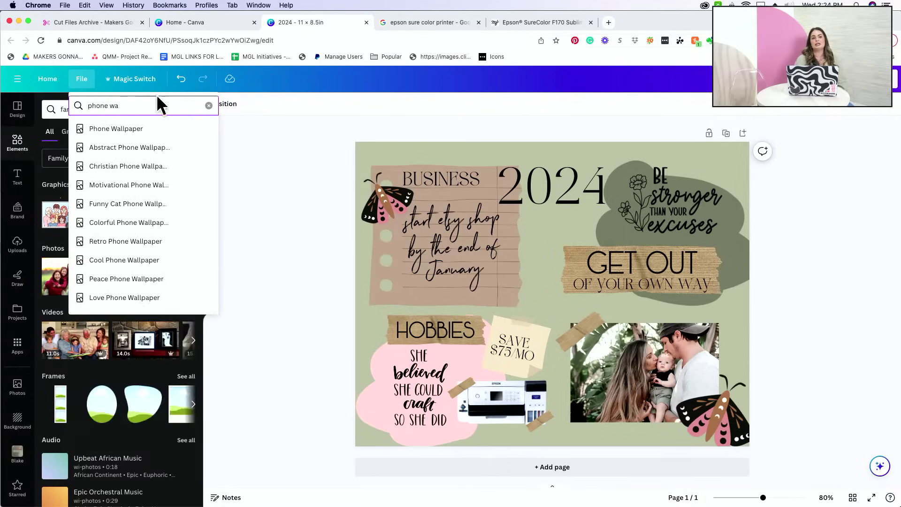
pyautogui.click(134, 129)
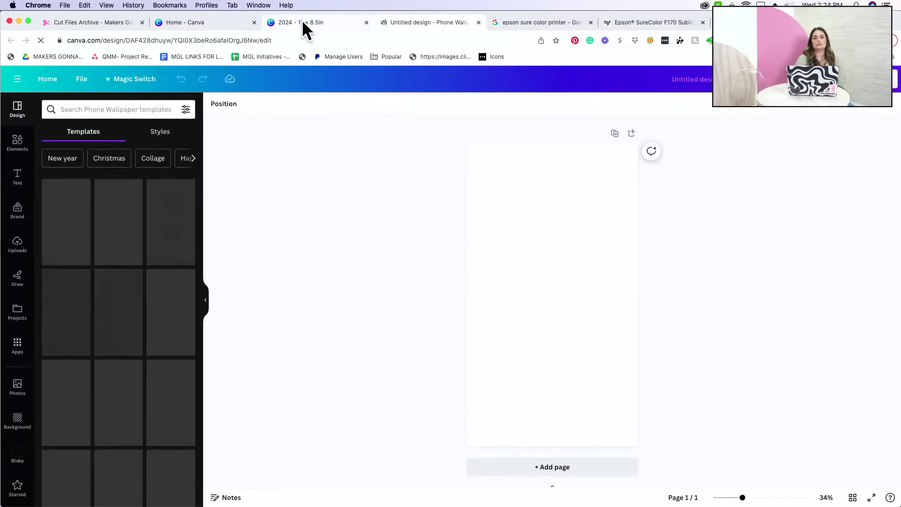
# Copy all elements of the 2024 vision board and paste them into the new phone wallpaper design.
pyautogui.click(302, 22)
pyautogui.click(304, 121)
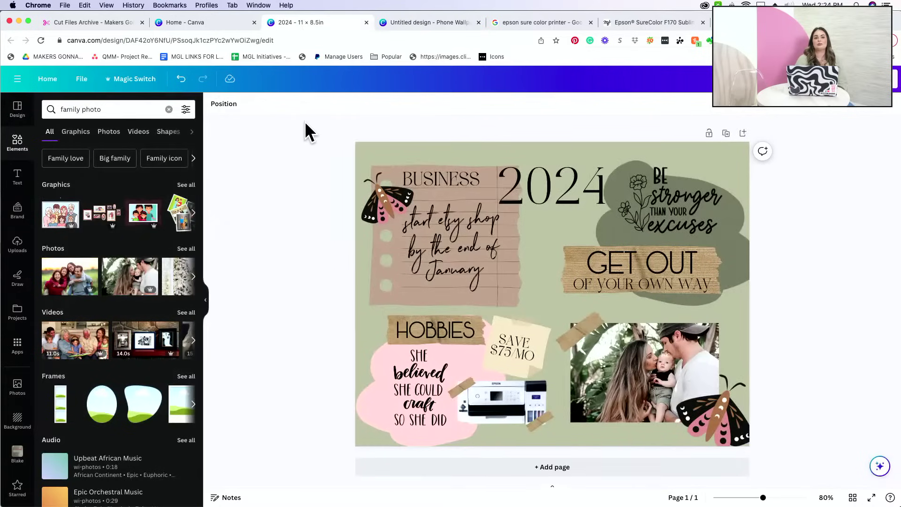
pyautogui.moveTo(304, 123); pyautogui.dragTo(787, 466)
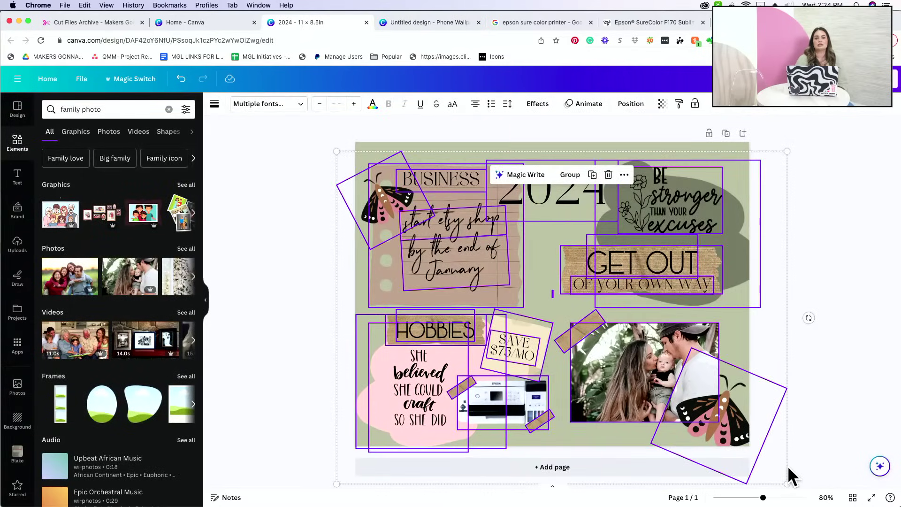
pyautogui.click(404, 22)
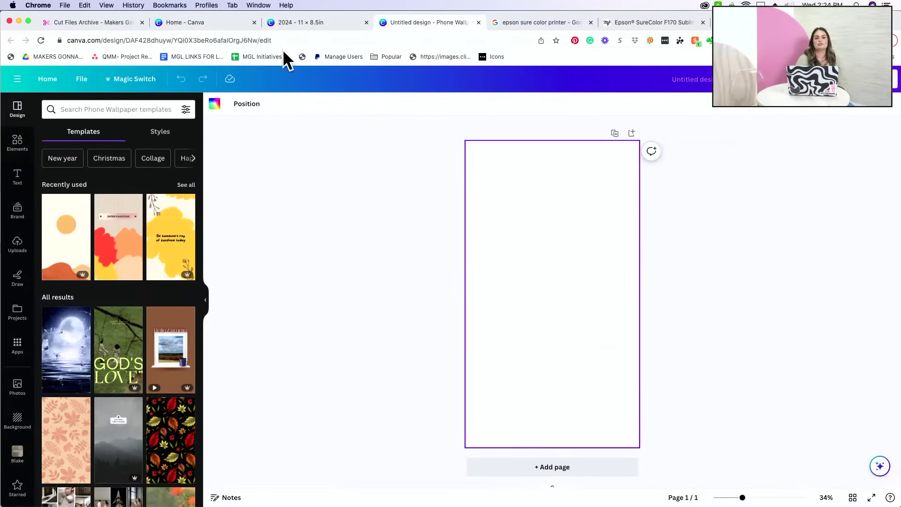
pyautogui.click(295, 24)
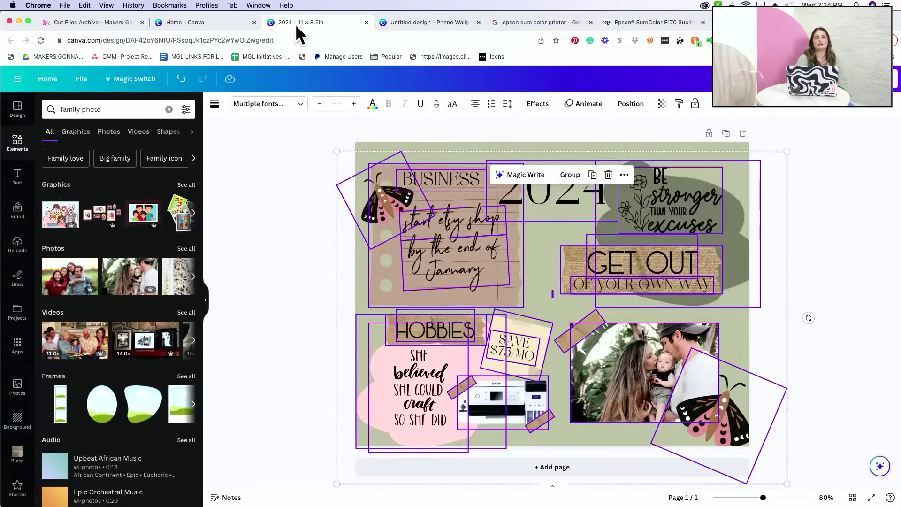
pyautogui.rightClick(427, 212)
pyautogui.click(444, 222)
pyautogui.click(394, 20)
pyautogui.press('cmd+v')
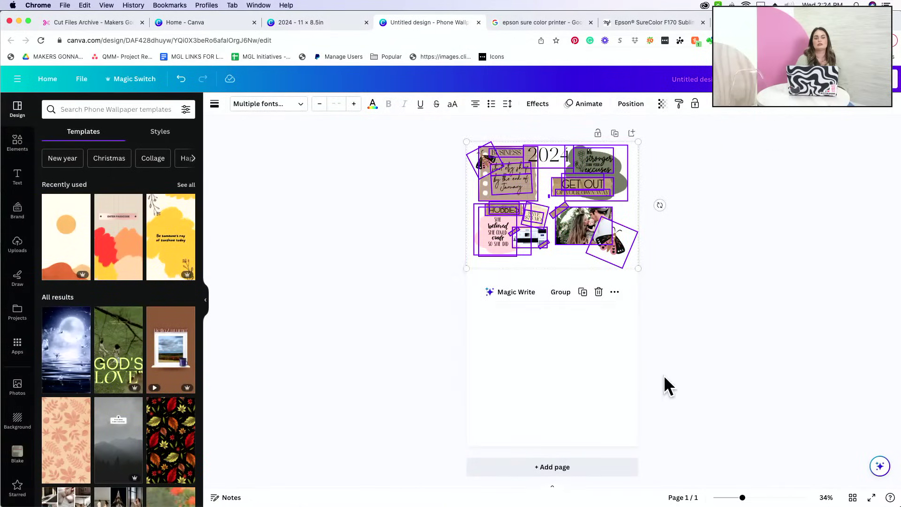
pyautogui.click(620, 317)
# Fill the phone wallpaper background with the light pink from the document colors.
pyautogui.click(604, 246)
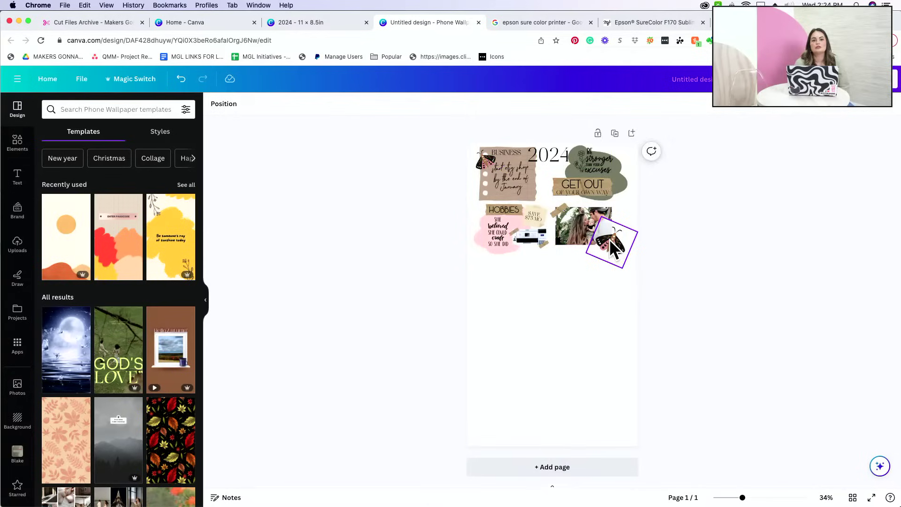
pyautogui.click(609, 359)
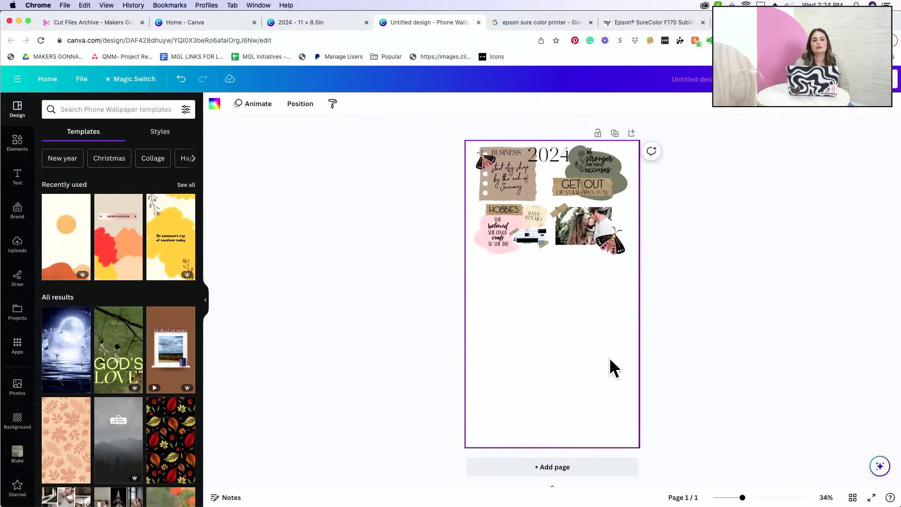
pyautogui.click(213, 106)
pyautogui.click(105, 187)
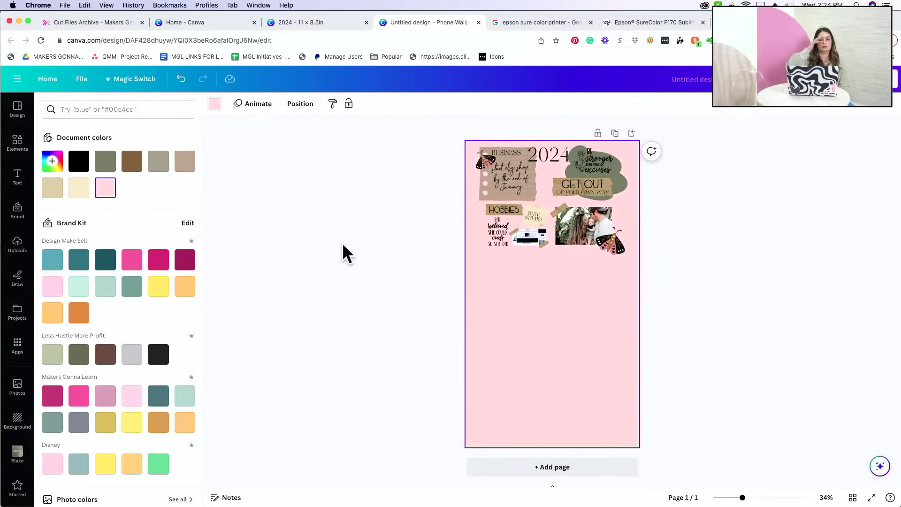
pyautogui.click(577, 268)
# Move the HOBBIES heading with its quote, savings note and printer to the wallpaper's lower edge and enlarge them together.
pyautogui.moveTo(443, 216); pyautogui.dragTo(526, 404)
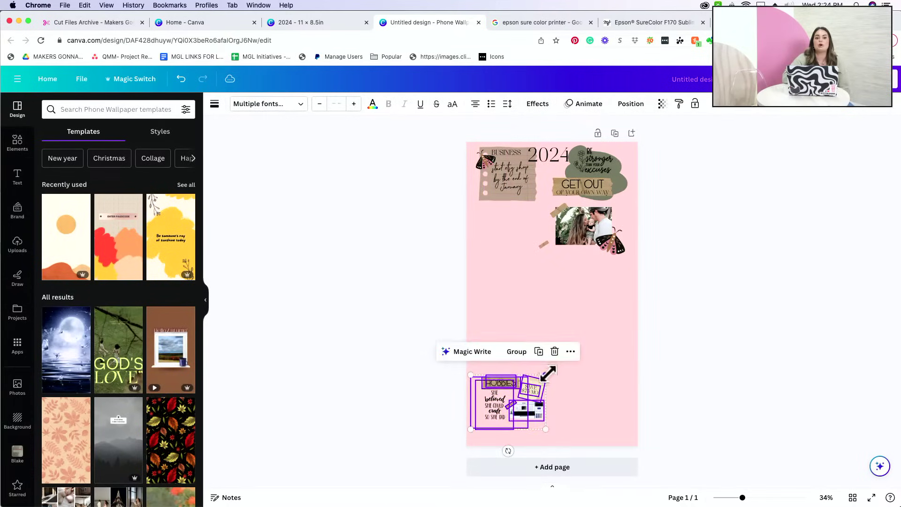
pyautogui.moveTo(544, 371); pyautogui.dragTo(626, 317)
pyautogui.moveTo(588, 354); pyautogui.dragTo(561, 381)
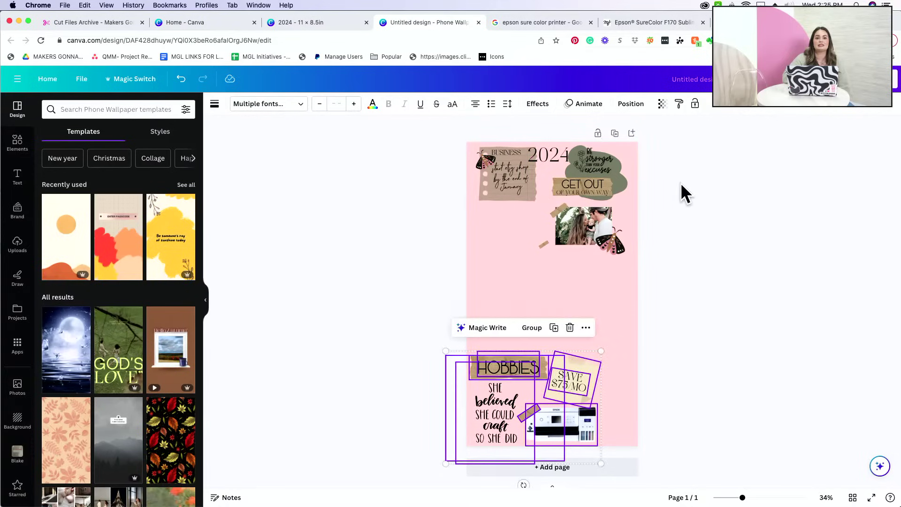
# Move the family photo with its tape and moth down above the "SAVE $75/MO" note and enlarge them together.
pyautogui.moveTo(642, 226); pyautogui.dragTo(541, 260)
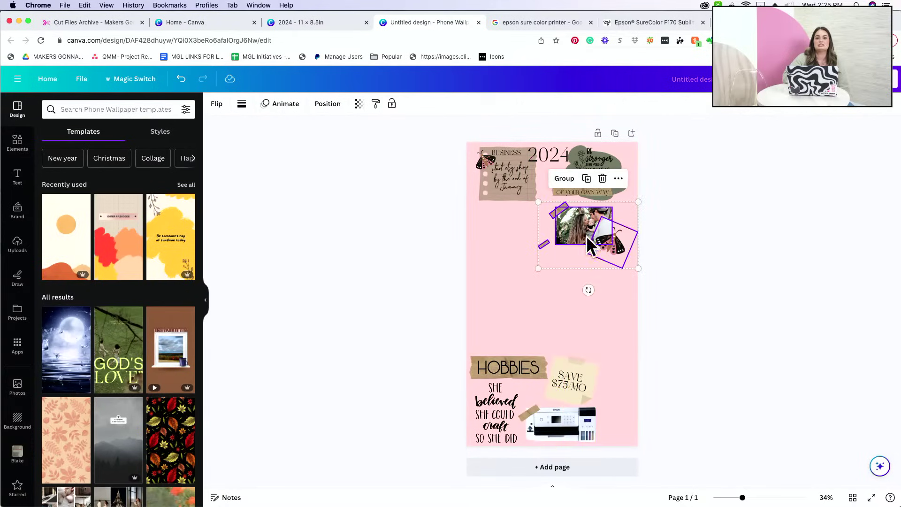
pyautogui.moveTo(583, 229); pyautogui.dragTo(597, 358)
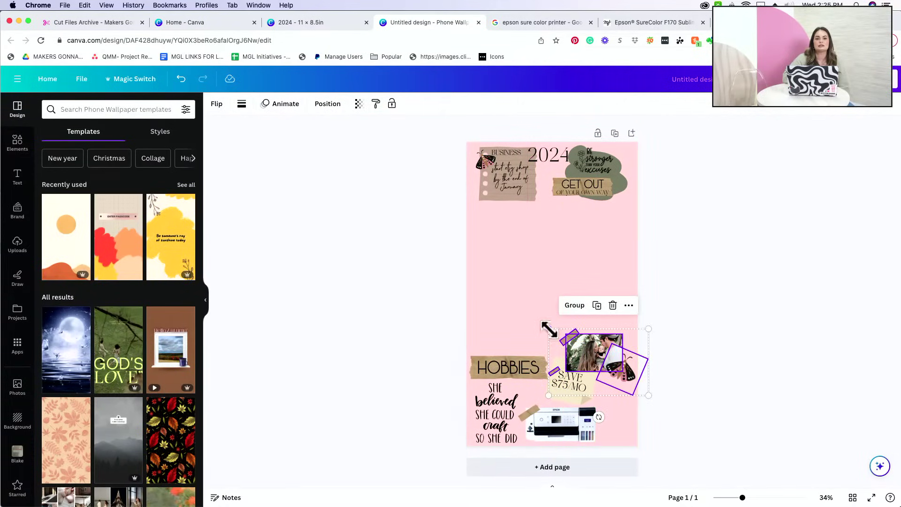
pyautogui.moveTo(550, 330); pyautogui.dragTo(510, 318)
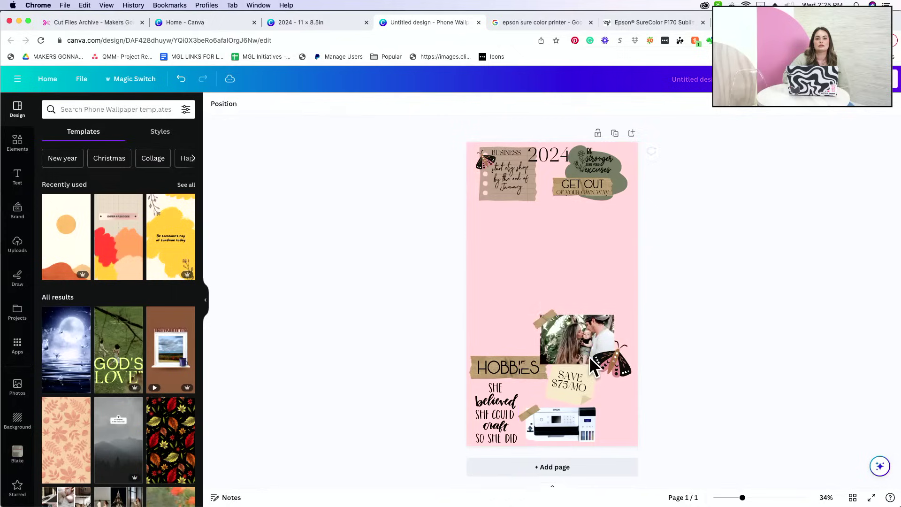
pyautogui.click(523, 371)
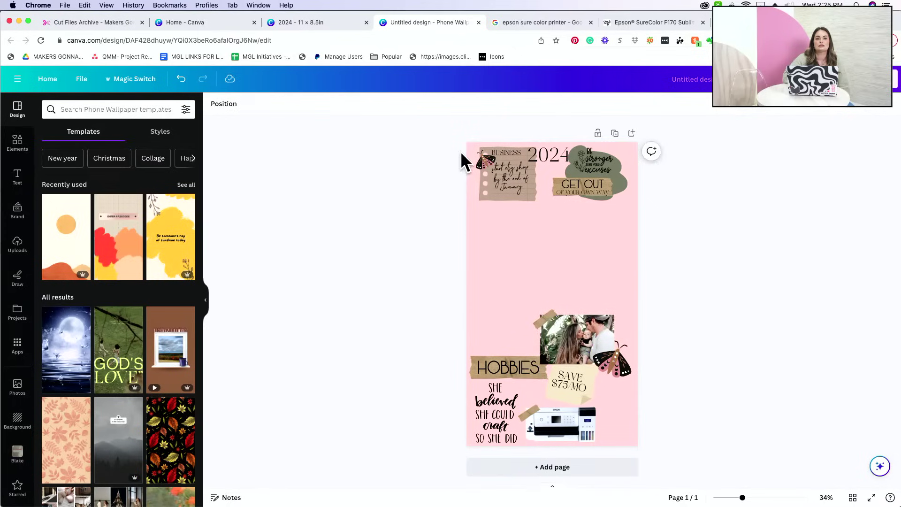
# Move the BUSINESS notepaper with its text and moth down above the HOBBIES area and enlarge them together.
pyautogui.moveTo(505, 201); pyautogui.dragTo(504, 295)
pyautogui.moveTo(532, 256); pyautogui.dragTo(578, 218)
pyautogui.moveTo(541, 275); pyautogui.dragTo(530, 273)
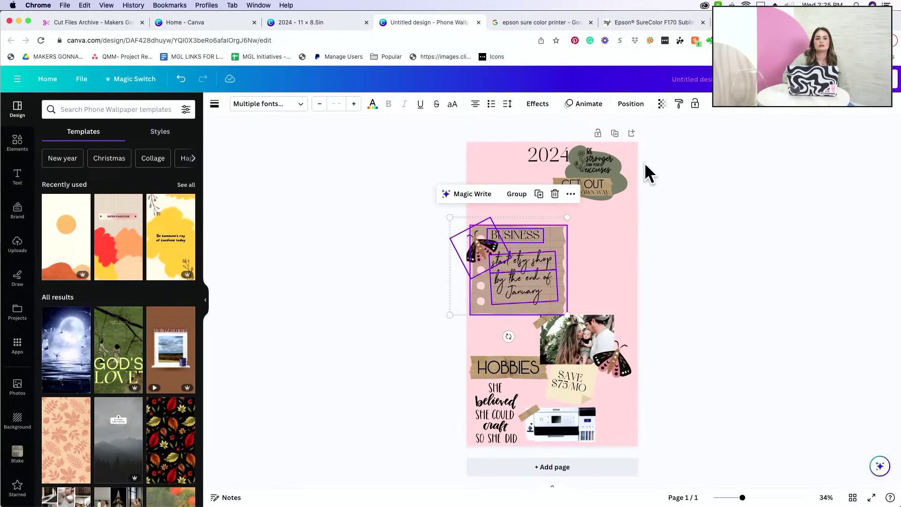
# Enlarge the "Be stronger than your excuses" quote and GET OUT tape together, and place the 2024 heading in the wallpaper's upper-left corner.
pyautogui.moveTo(643, 180); pyautogui.dragTo(696, 255)
pyautogui.moveTo(601, 181); pyautogui.dragTo(514, 160)
pyautogui.click(528, 154)
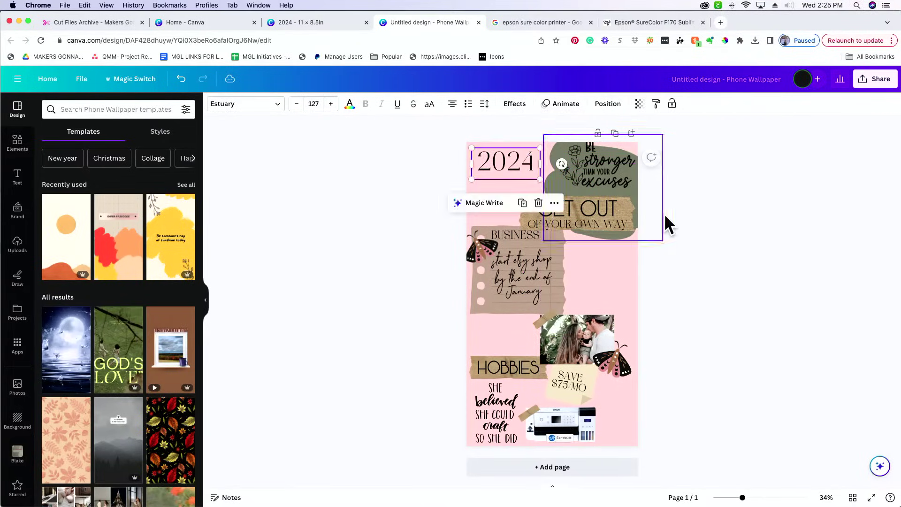
# Move the excuses quote and GET OUT tape down above the family photo, and raise the BUSINESS notepaper group beneath the 2024 heading.
pyautogui.click(705, 224)
pyautogui.moveTo(717, 178); pyautogui.dragTo(597, 283)
pyautogui.moveTo(438, 218); pyautogui.dragTo(486, 254)
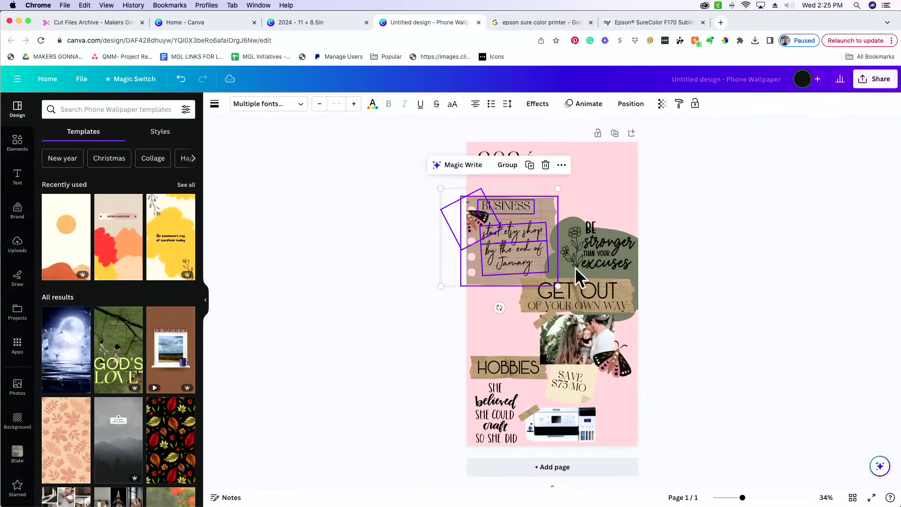
# Shift the family photo and its tape left above HOBBIES, and move its moth to the wallpaper's upper-right area above the excuses quote.
pyautogui.click(771, 300)
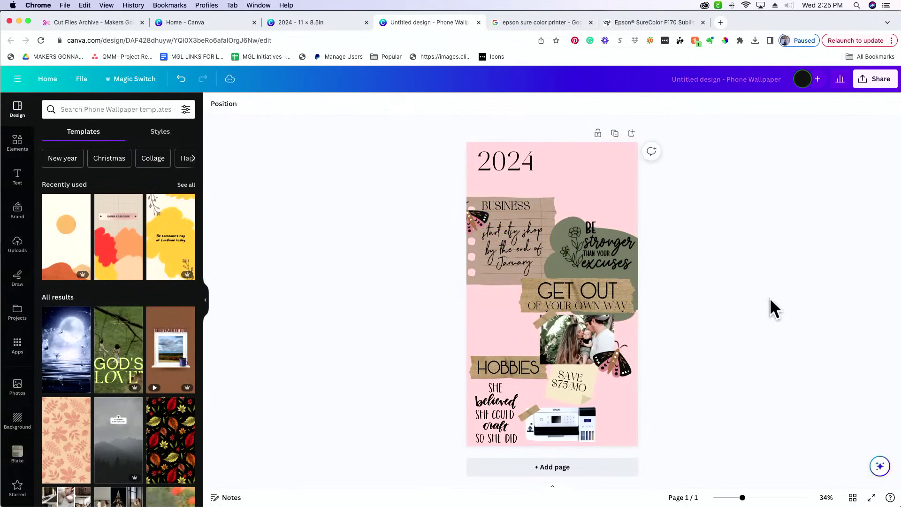
pyautogui.keyDown('shift'); pyautogui.click(595, 336); pyautogui.keyUp('shift')
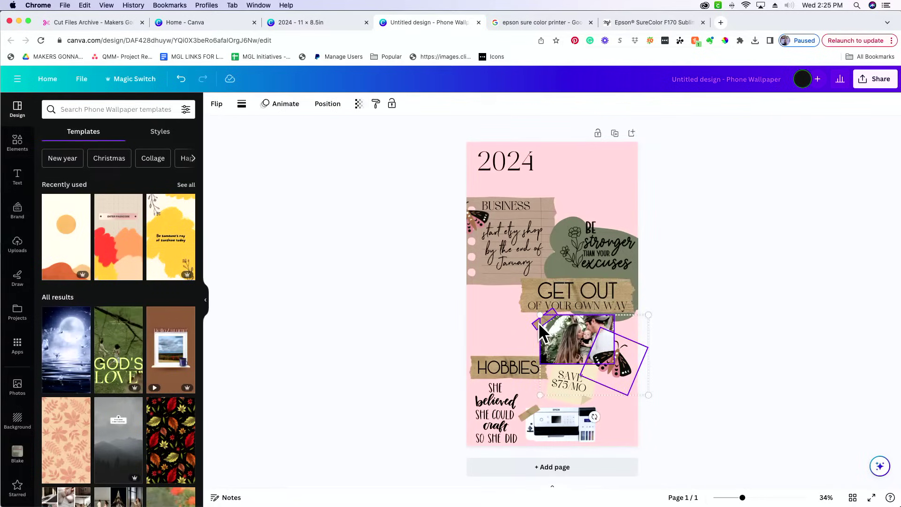
pyautogui.moveTo(589, 337); pyautogui.dragTo(559, 334)
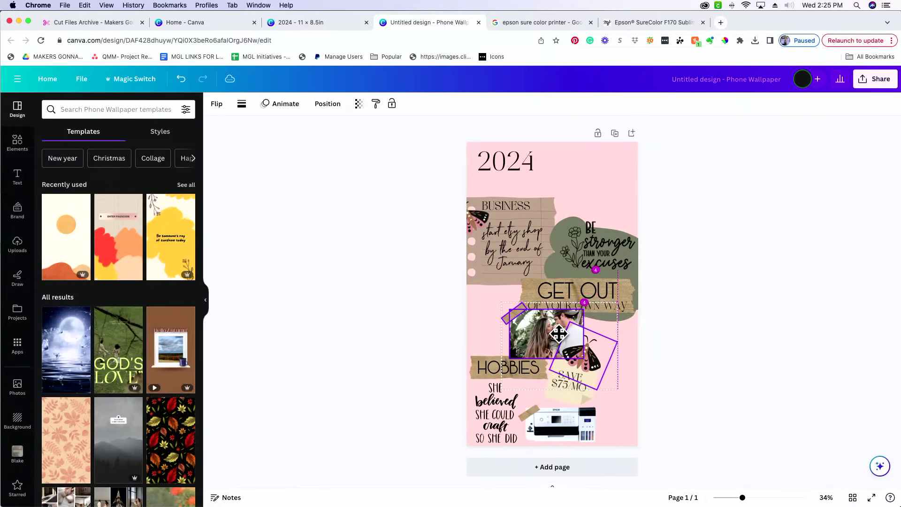
pyautogui.click(751, 259)
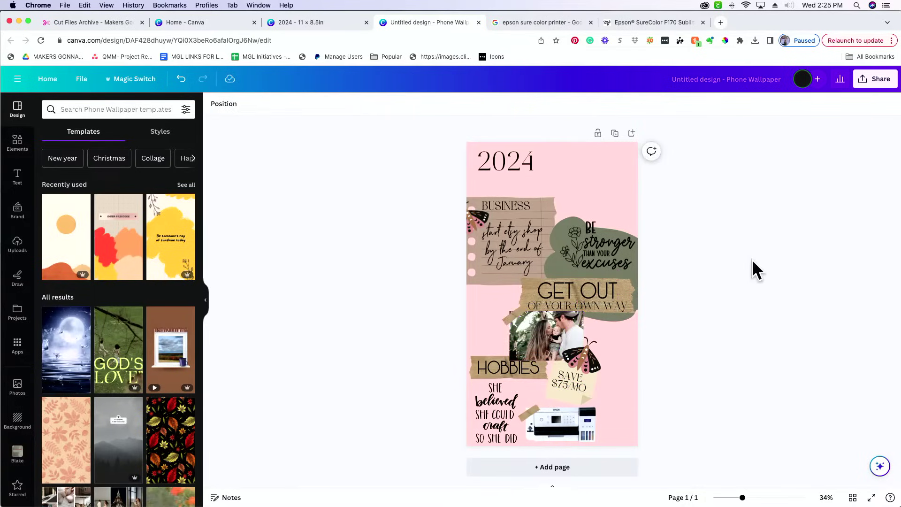
pyautogui.moveTo(590, 358); pyautogui.dragTo(624, 197)
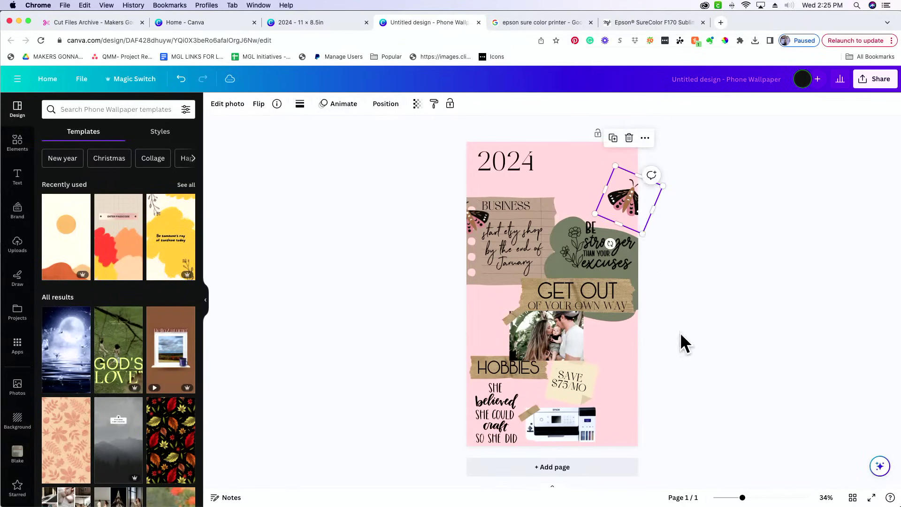
# Search the elements library for "torn photo" to find a torn-edge look for the family photo.
pyautogui.click(536, 334)
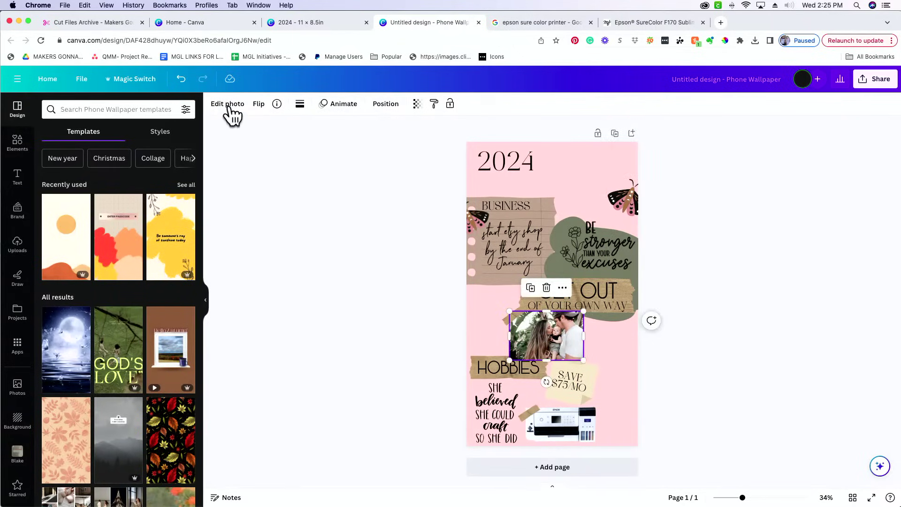
pyautogui.hotkey('ctrl', 'Up')
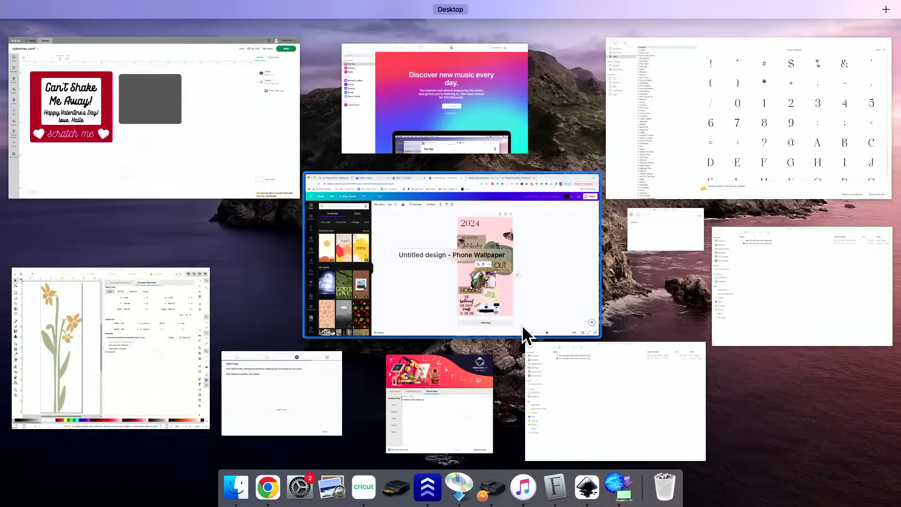
pyautogui.click(541, 281)
pyautogui.moveTo(754, 499); pyautogui.dragTo(782, 499)
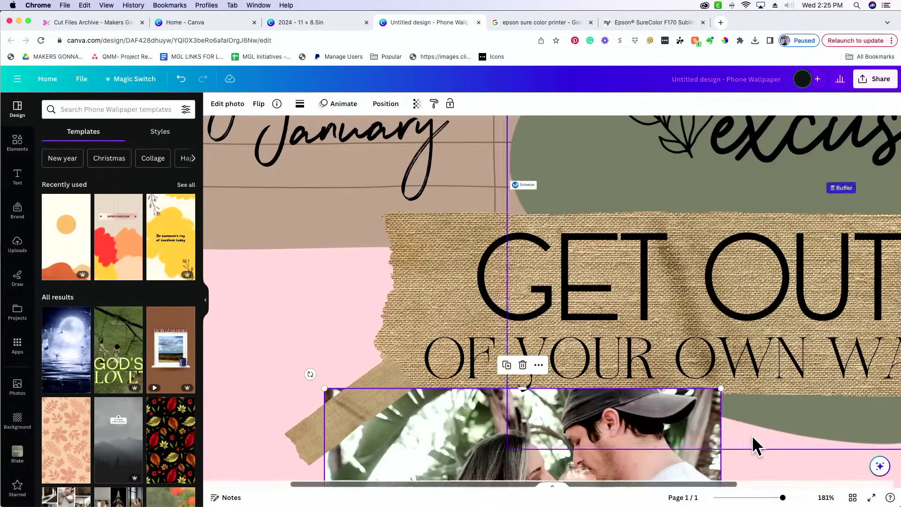
pyautogui.scroll(-5, 751, 435)
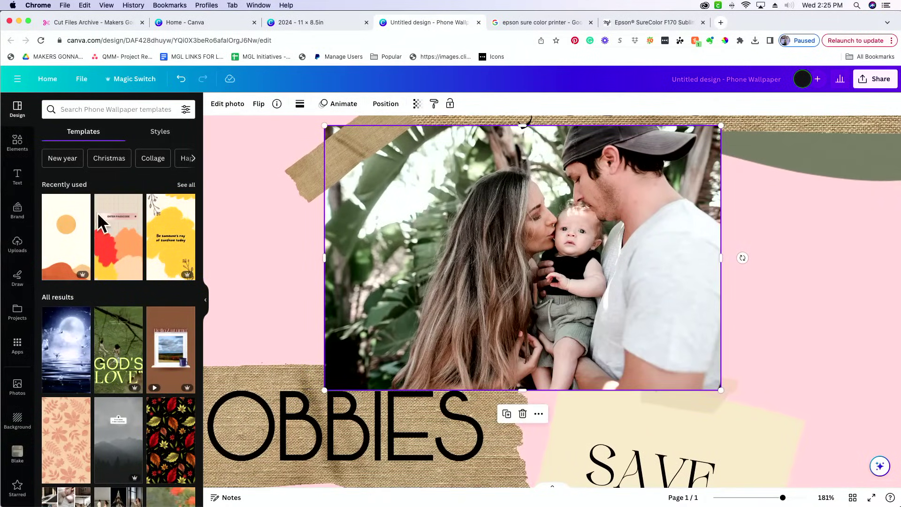
pyautogui.click(14, 142)
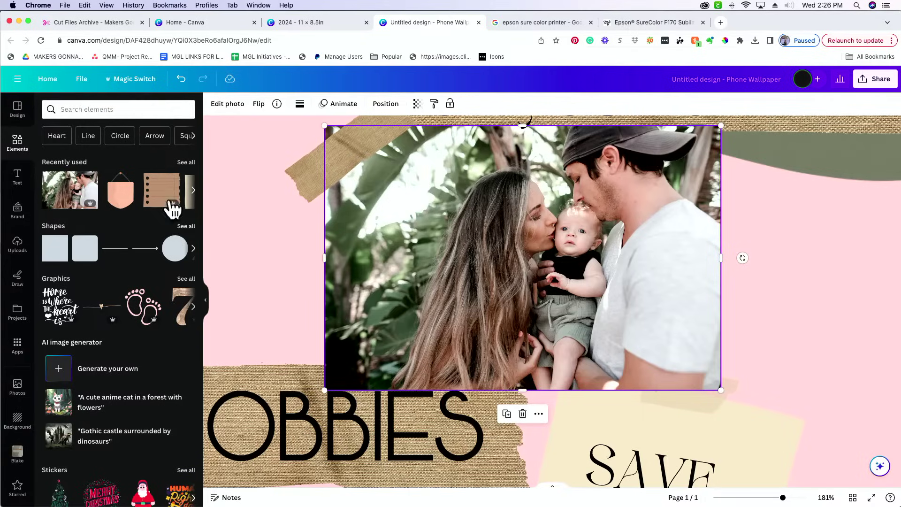
pyautogui.click(106, 115)
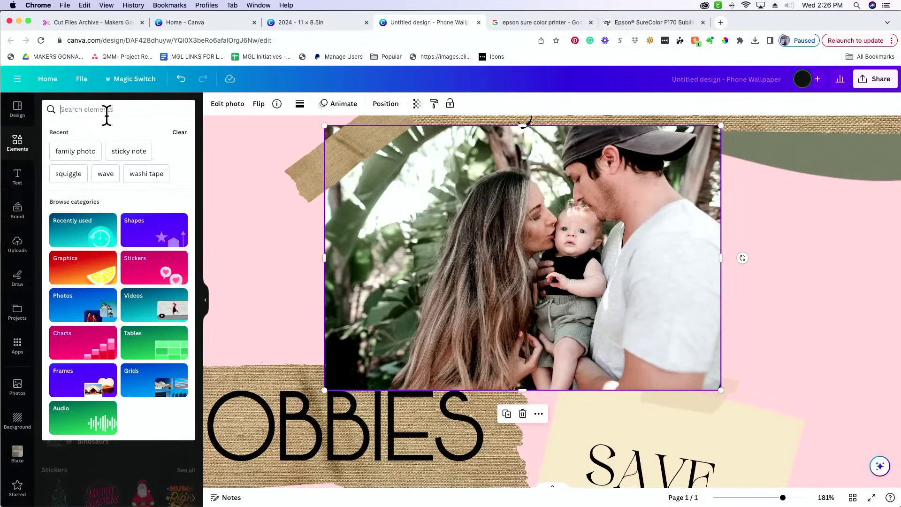
pyautogui.write('torn photo')
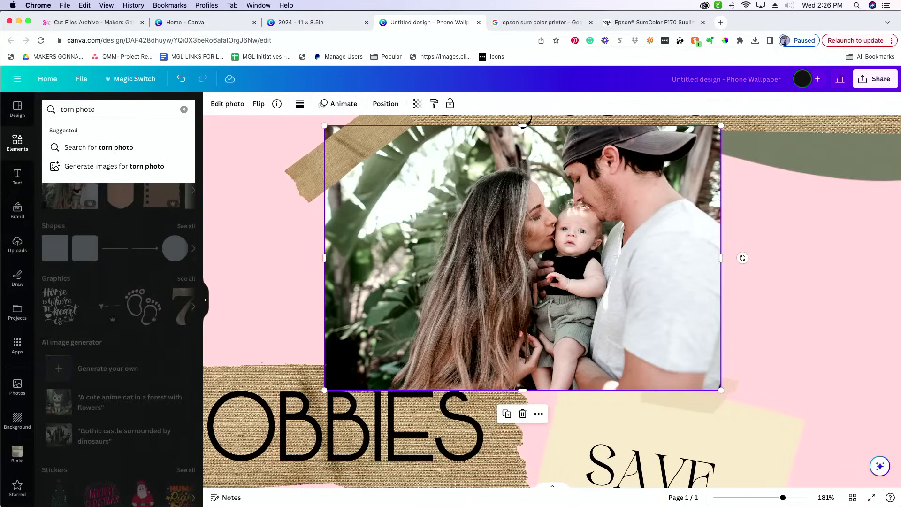
pyautogui.press('Return')
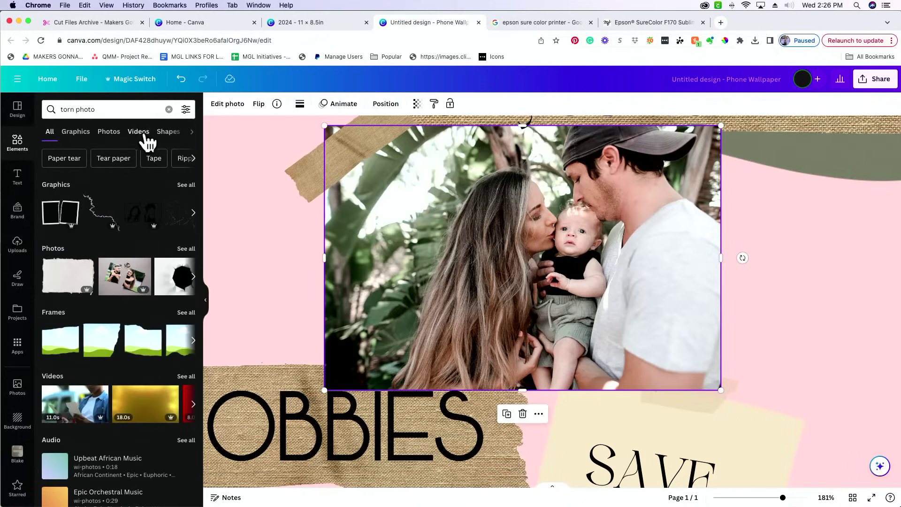
# Try the torn paper image on the wallpaper, remove it, and browse the torn-edge frames.
pyautogui.click(68, 277)
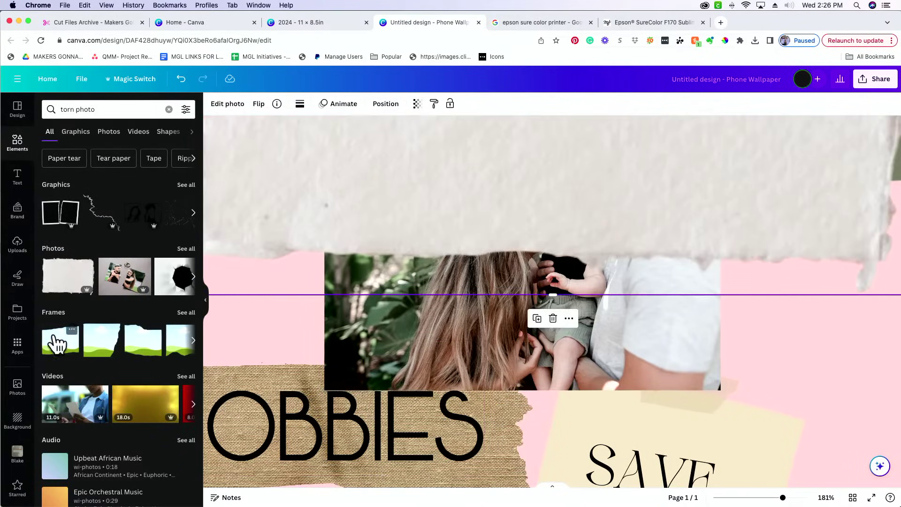
pyautogui.press('Delete')
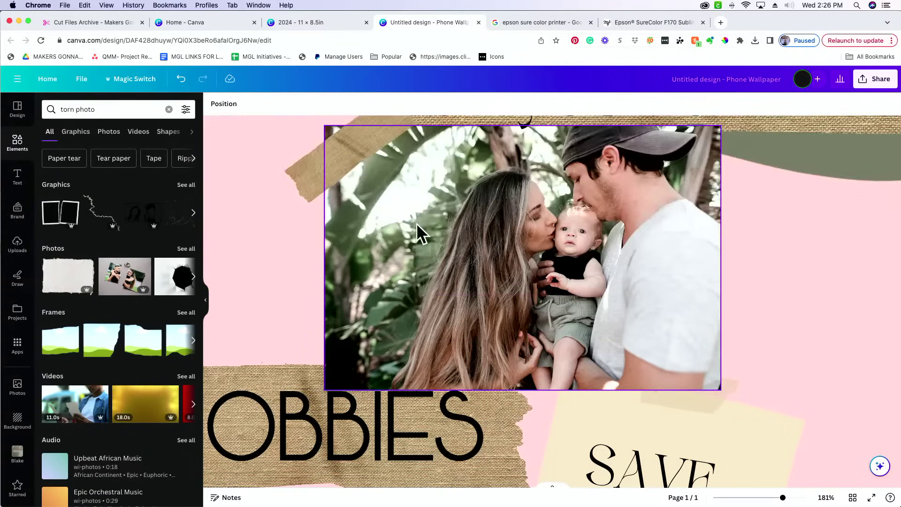
pyautogui.click(186, 313)
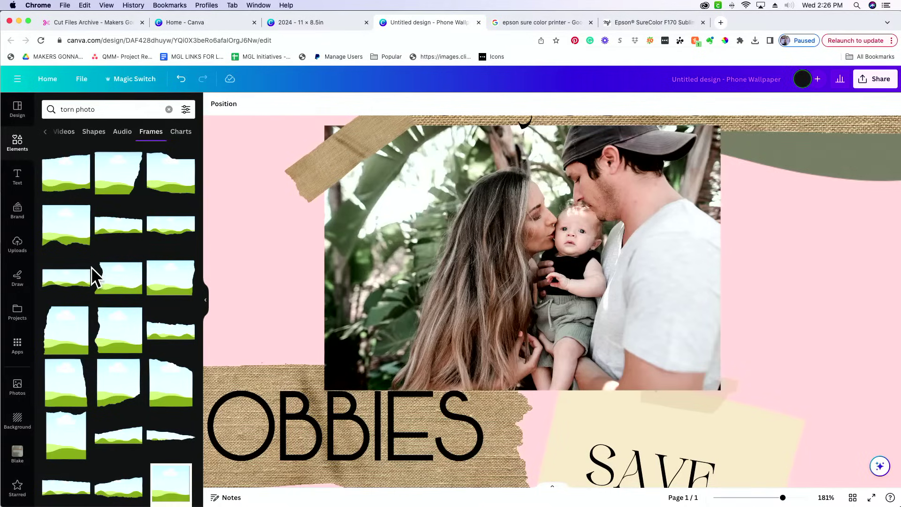
pyautogui.click(169, 110)
# Search the elements for "frames" and add the irregular rounded-square frame to the wallpaper.
pyautogui.hscroll(2, 91, 137)
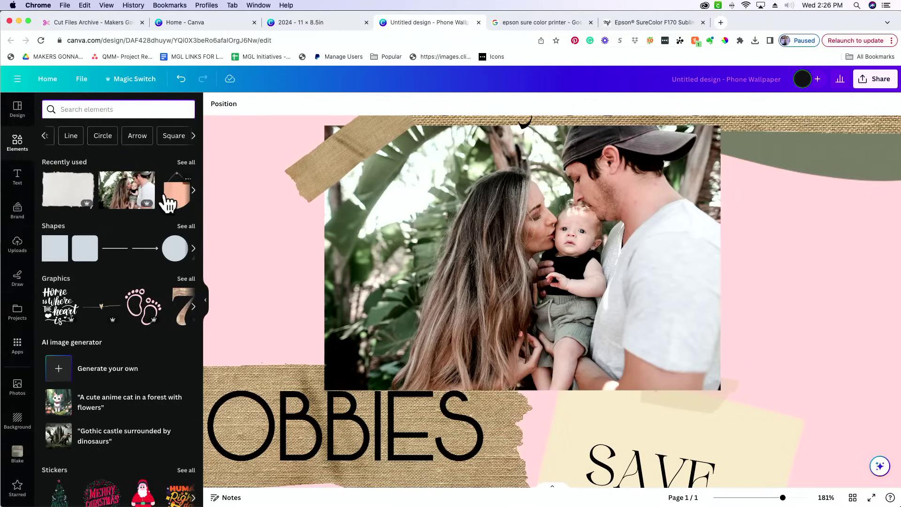
pyautogui.hscroll(5, 140, 137)
pyautogui.hscroll(2, 147, 137)
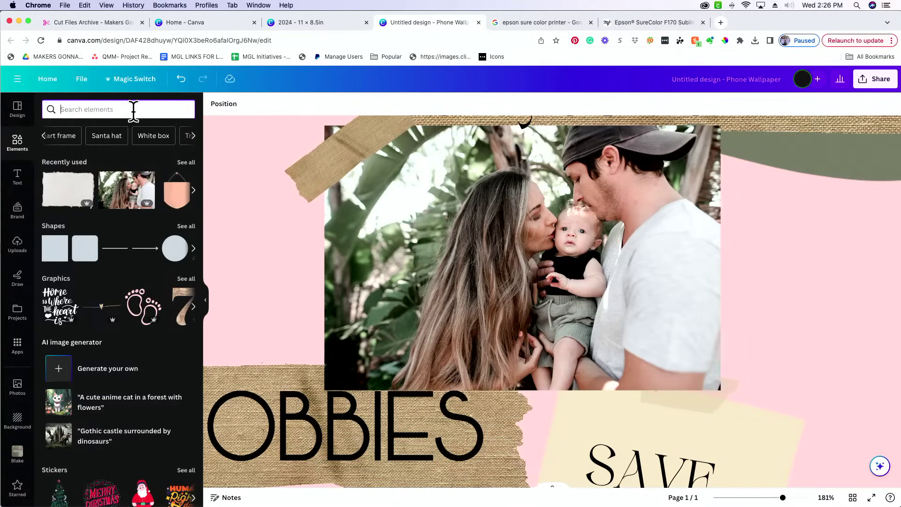
pyautogui.write('frames')
pyautogui.press('Return')
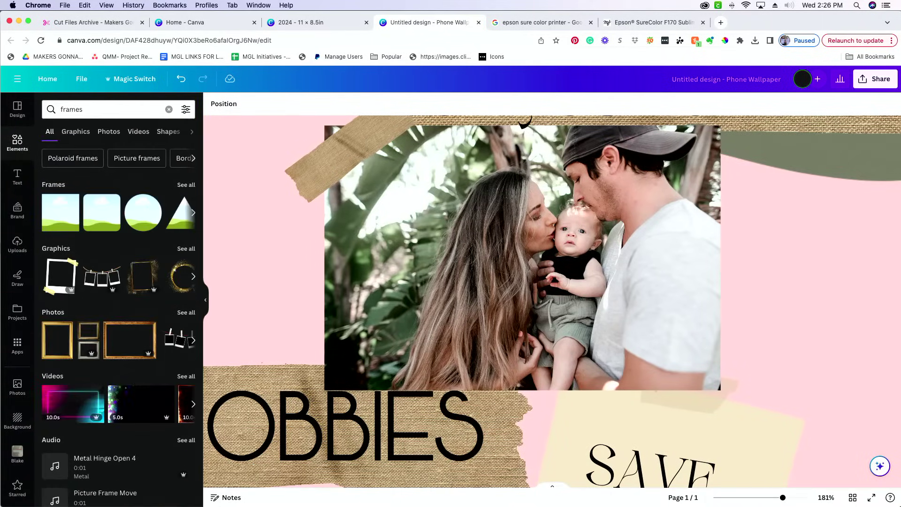
pyautogui.click(186, 185)
pyautogui.scroll(-8, 109, 329)
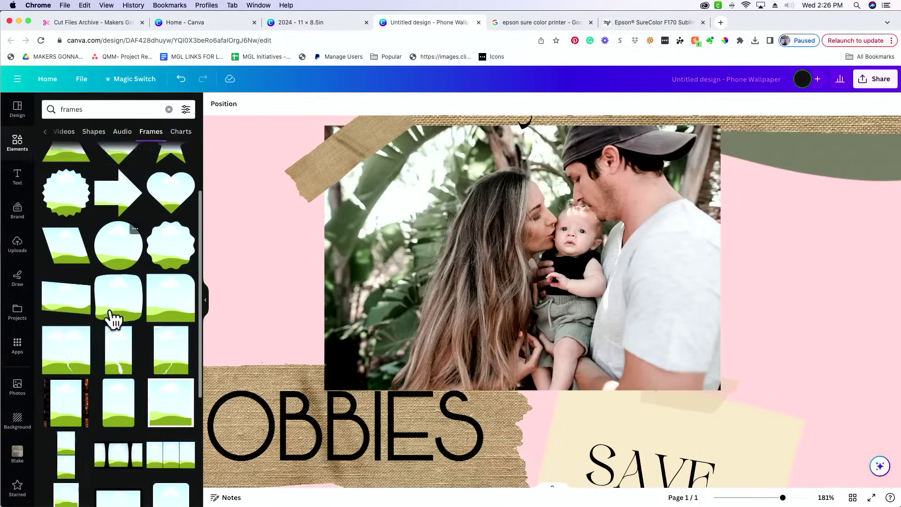
pyautogui.scroll(3, 104, 353)
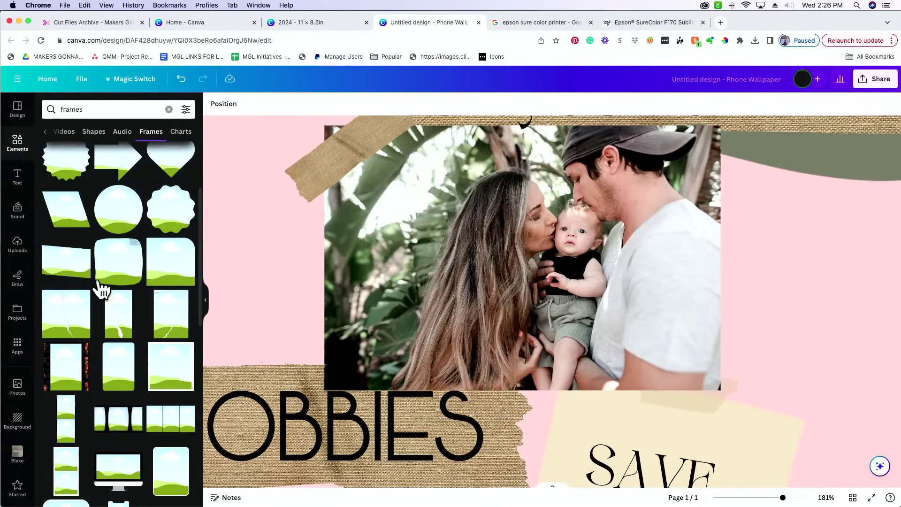
pyautogui.click(108, 282)
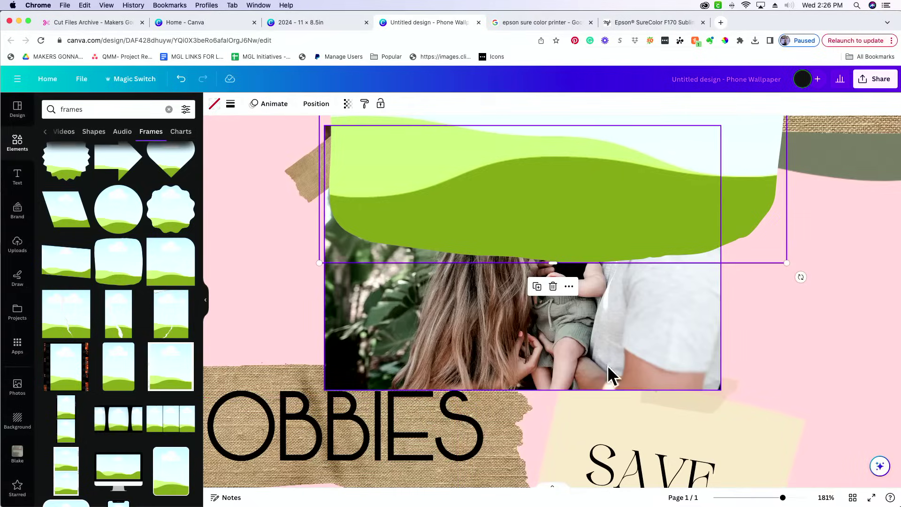
# Move the empty frame aside and fill it with the family photo.
pyautogui.click(752, 497)
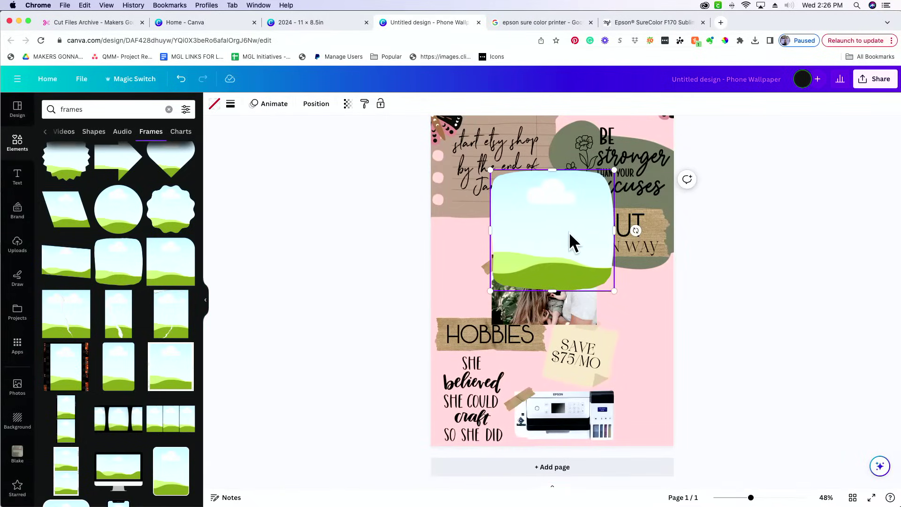
pyautogui.moveTo(571, 242); pyautogui.dragTo(645, 263)
pyautogui.moveTo(519, 294); pyautogui.dragTo(558, 288)
pyautogui.doubleClick(607, 265)
pyautogui.click(723, 265)
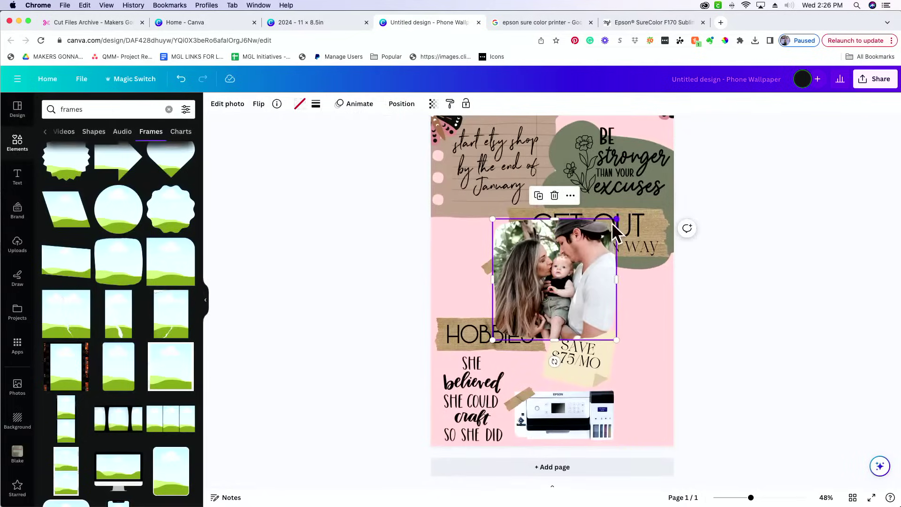
# Shrink the framed family photo, place it directly above HOBBIES at the wallpaper's left side, and set its tape at the photo's upper-left corner.
pyautogui.moveTo(616, 220); pyautogui.dragTo(580, 253)
pyautogui.moveTo(482, 267); pyautogui.dragTo(450, 239)
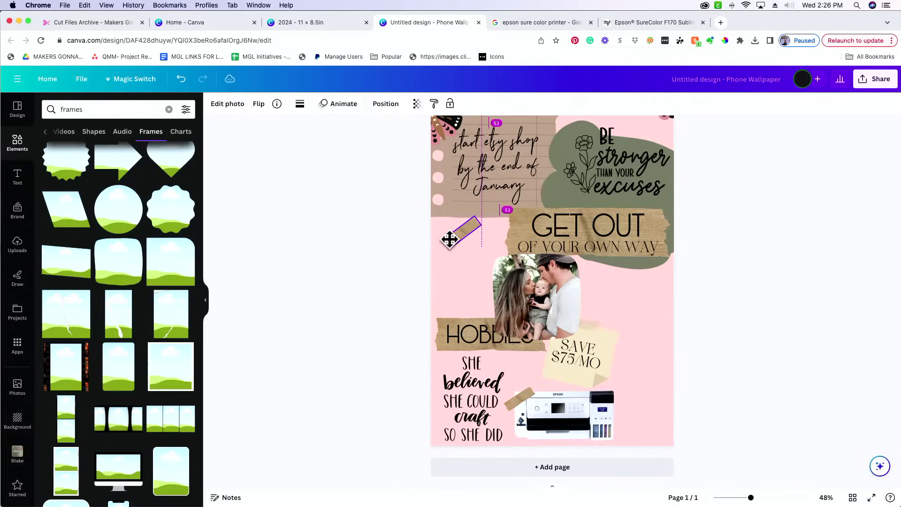
pyautogui.moveTo(537, 291); pyautogui.dragTo(503, 262)
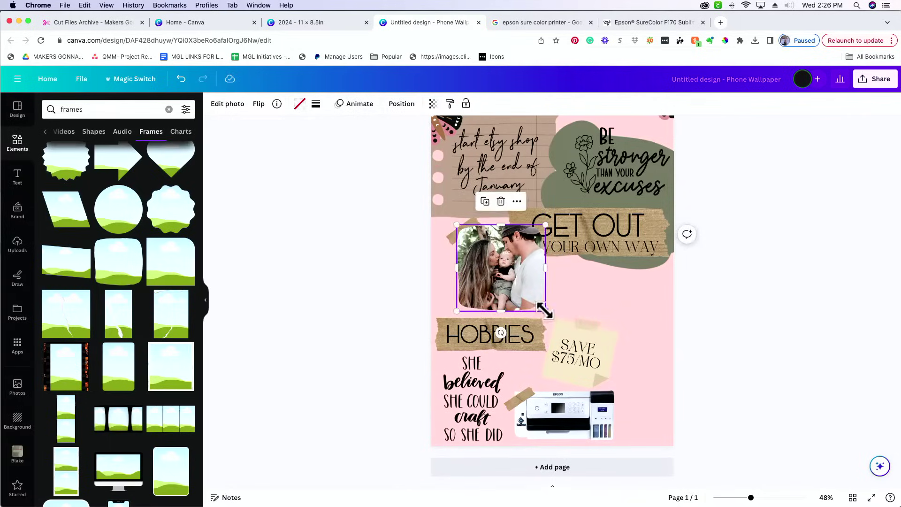
pyautogui.moveTo(544, 310); pyautogui.dragTo(555, 321)
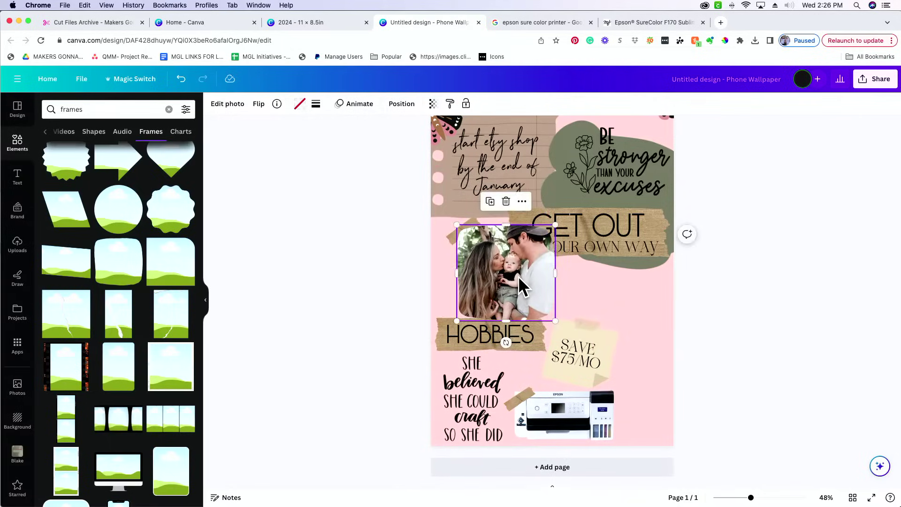
pyautogui.moveTo(518, 276); pyautogui.dragTo(507, 276)
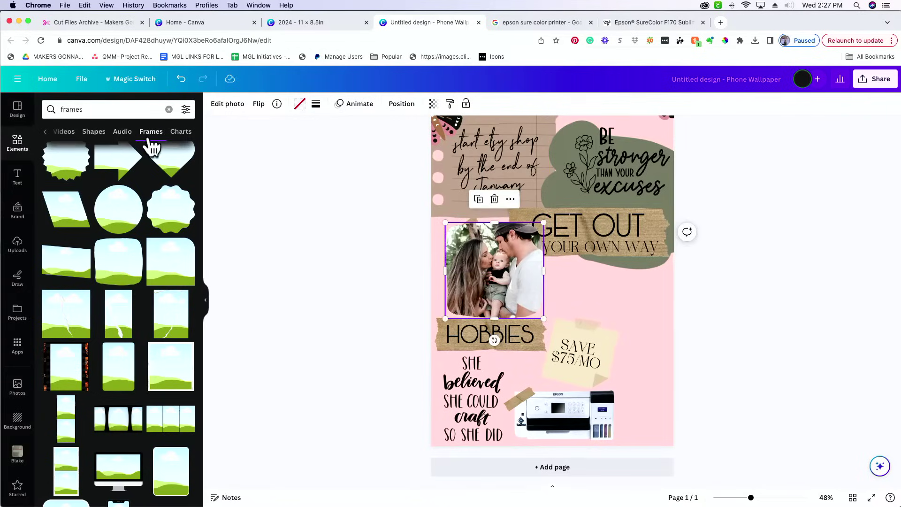
pyautogui.click(301, 235)
pyautogui.moveTo(472, 220); pyautogui.dragTo(455, 216)
pyautogui.click(711, 359)
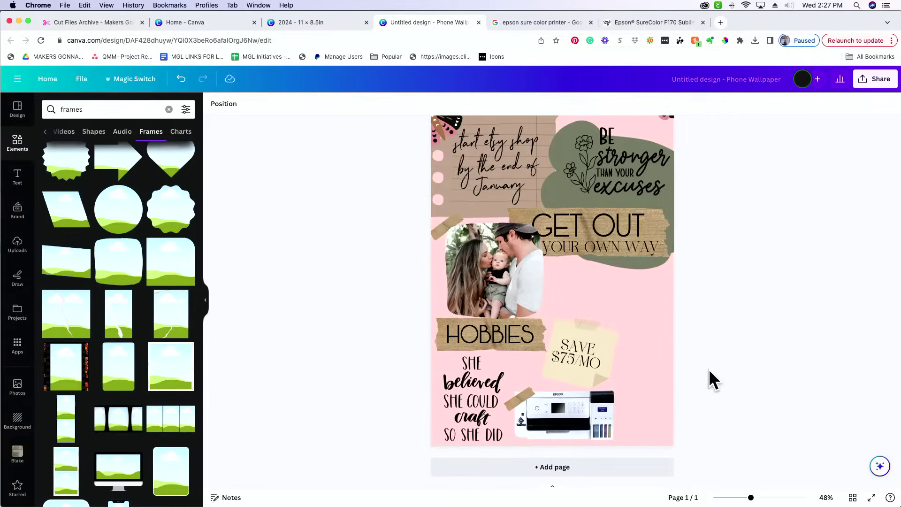
pyautogui.scroll(1, 709, 369)
pyautogui.click(738, 497)
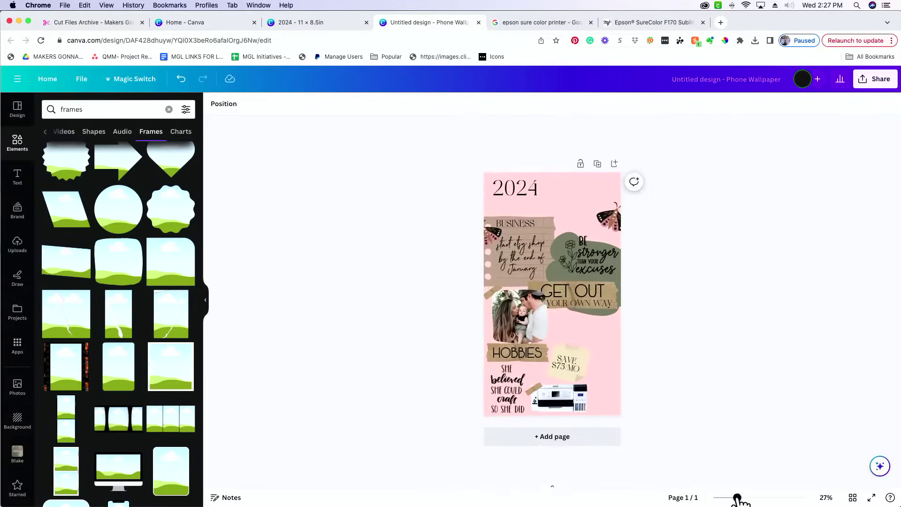
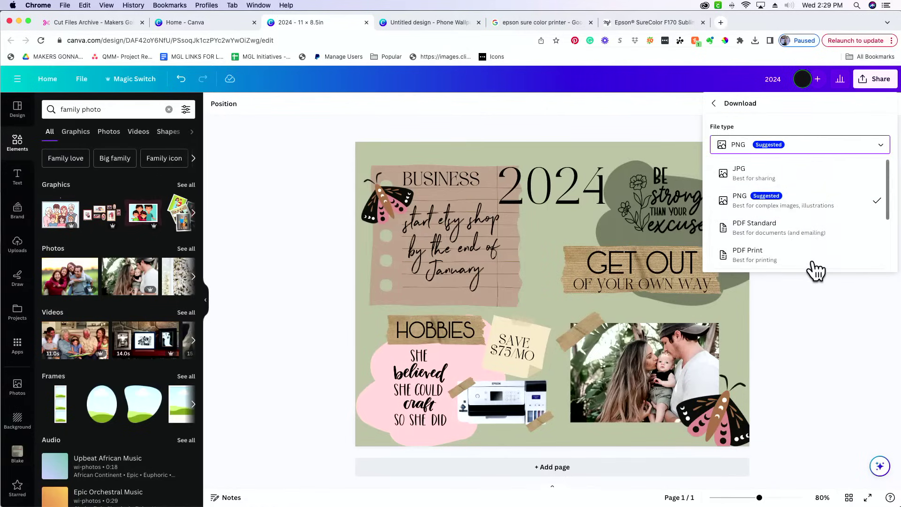
# Download the 2024 landscape vision board as a PNG.
pyautogui.scroll(-2, 814, 267)
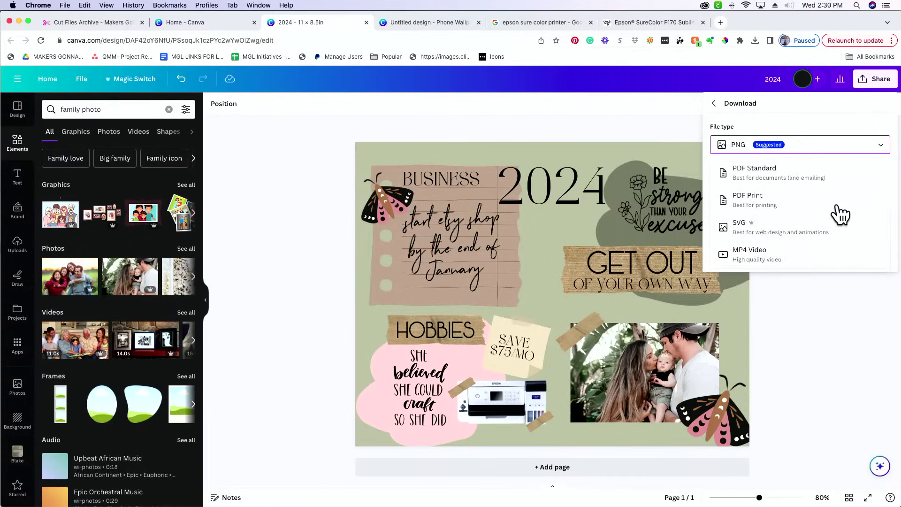
pyautogui.scroll(2, 824, 216)
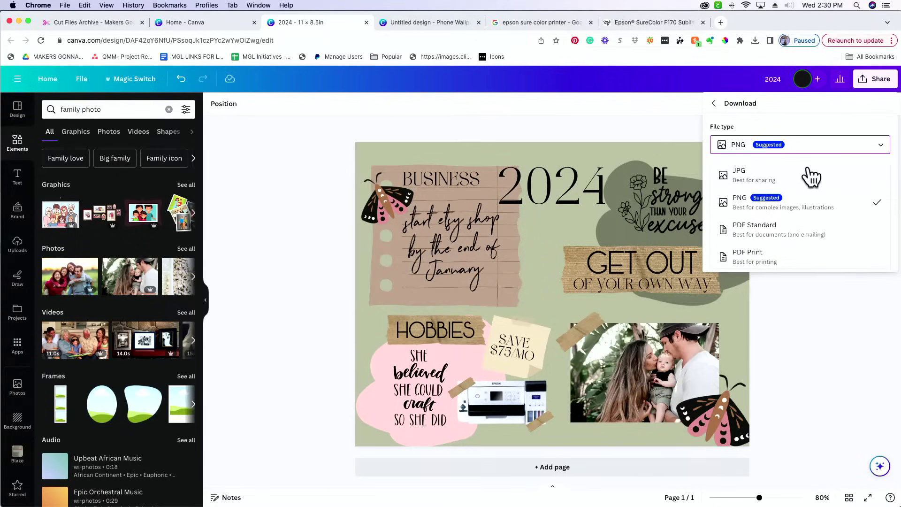
pyautogui.click(794, 213)
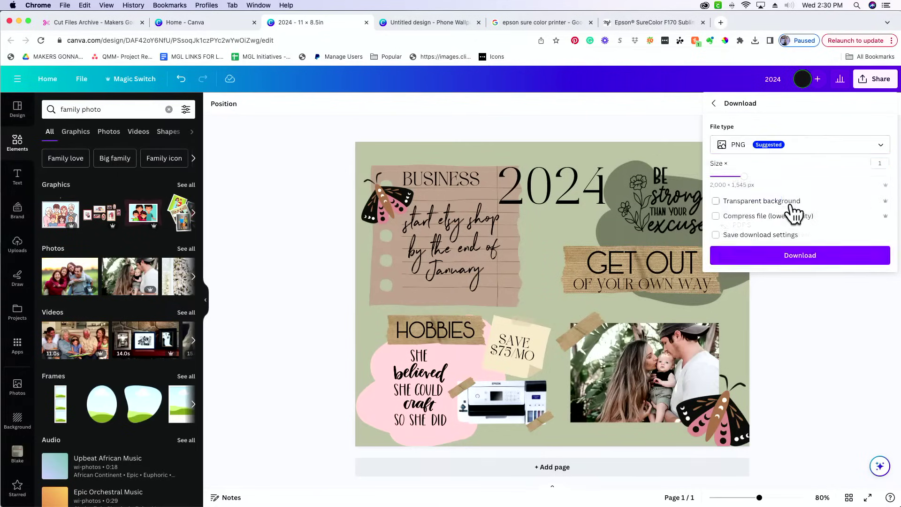
pyautogui.click(781, 255)
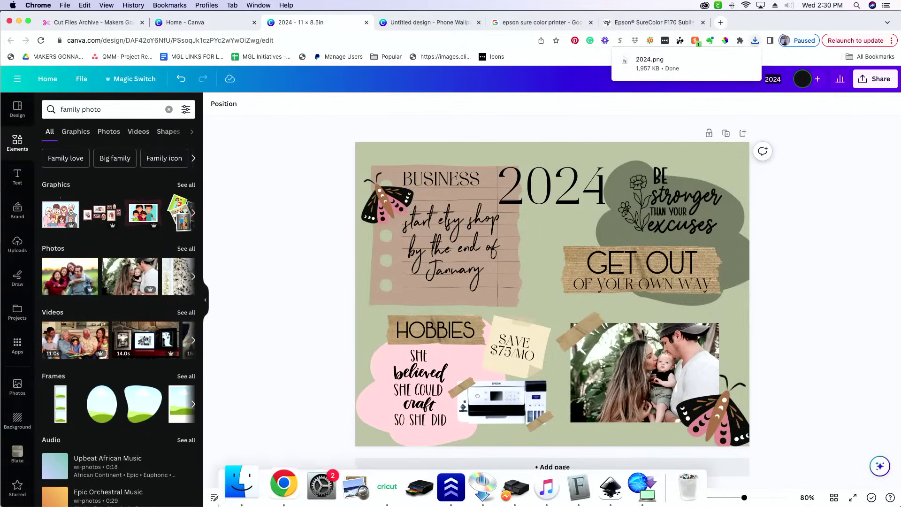
# Open the downloaded 2024.png from the Downloads folder in Preview.
pyautogui.click(241, 497)
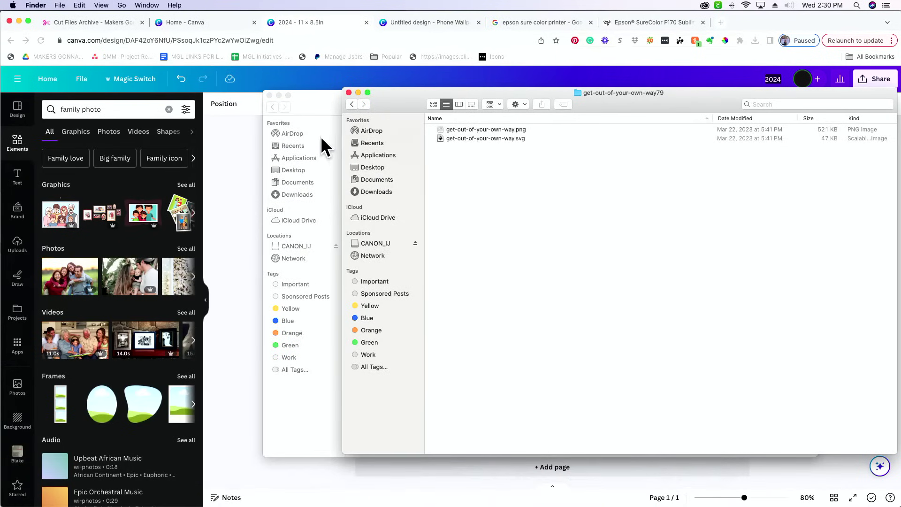
pyautogui.click(294, 146)
pyautogui.click(299, 193)
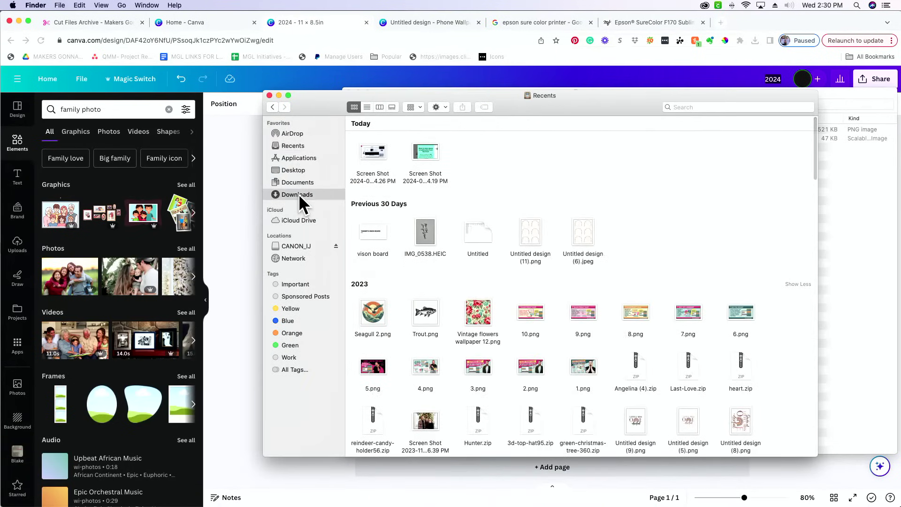
pyautogui.doubleClick(383, 131)
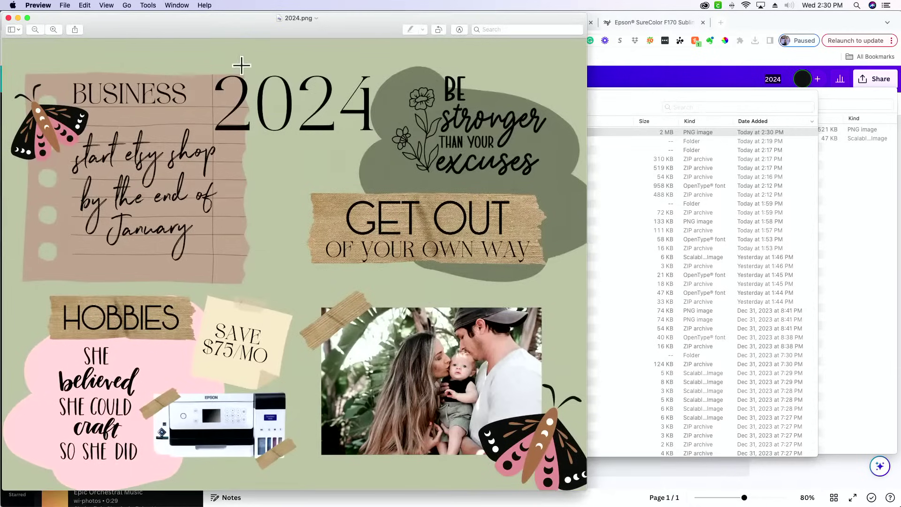
pyautogui.click(65, 5)
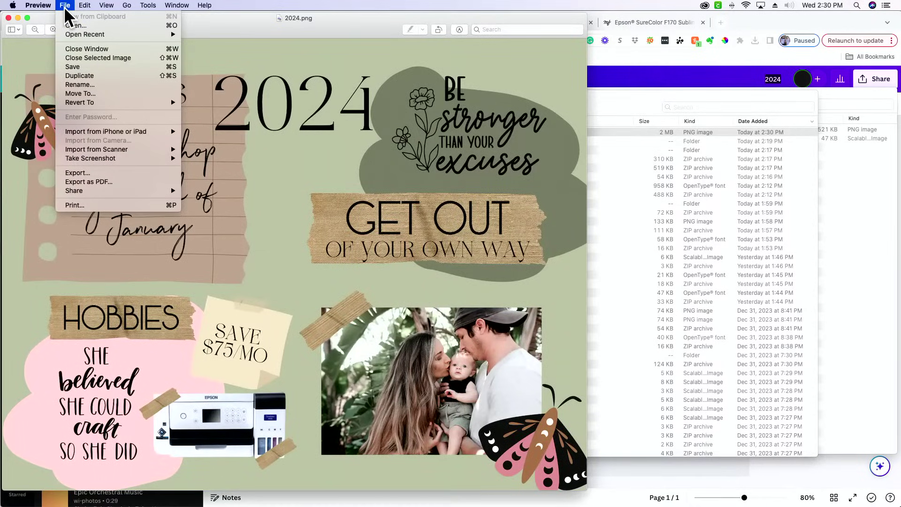
pyautogui.click(64, 6)
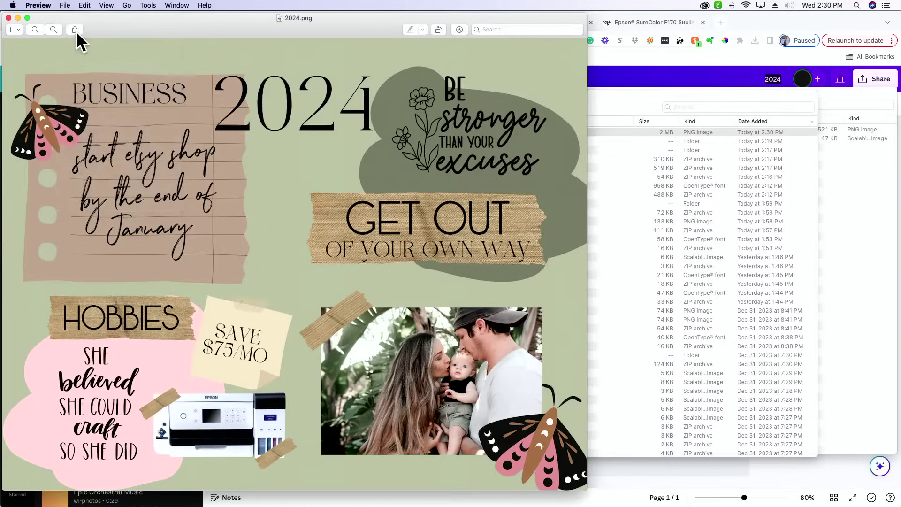
pyautogui.click(75, 29)
pyautogui.click(66, 2)
pyautogui.click(67, 3)
pyautogui.moveTo(79, 36)
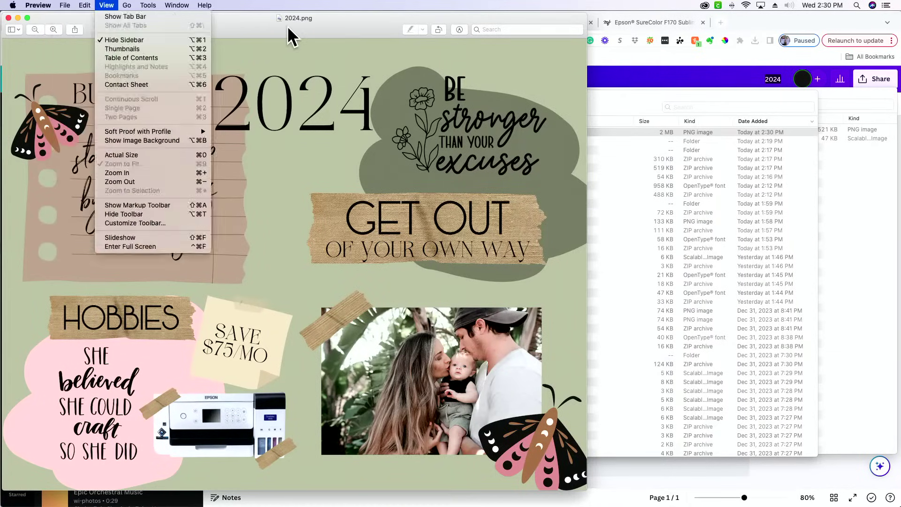
pyautogui.click(288, 26)
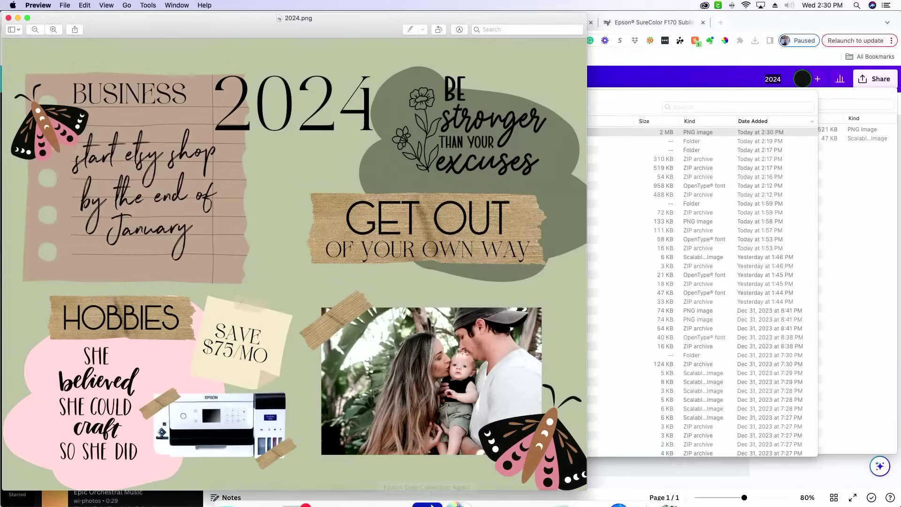
# Switch to System Preferences and look through the Desktop & Screen Saver picture sources for the vision board.
pyautogui.click(290, 481)
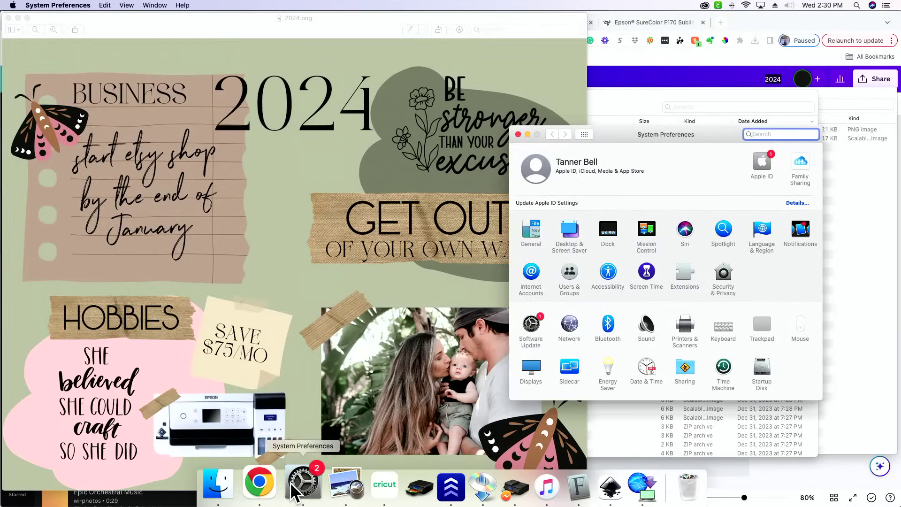
pyautogui.click(570, 230)
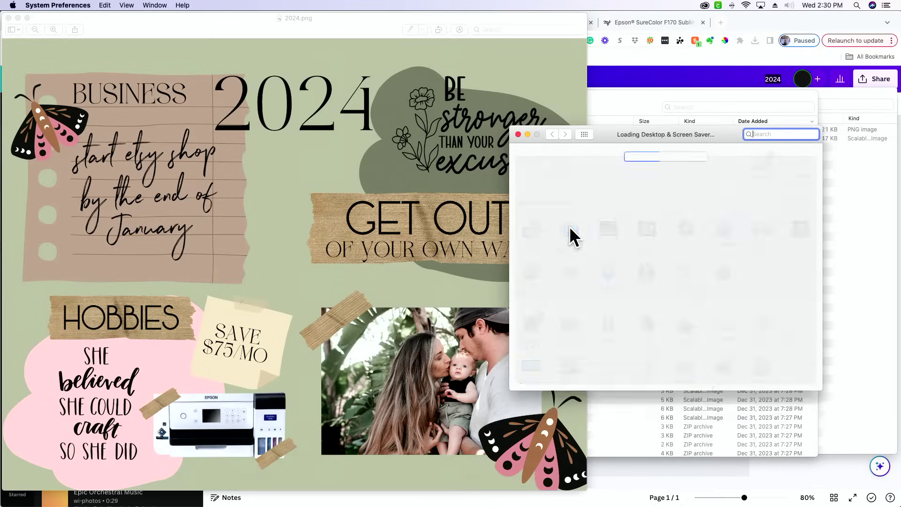
pyautogui.scroll(-10, 576, 303)
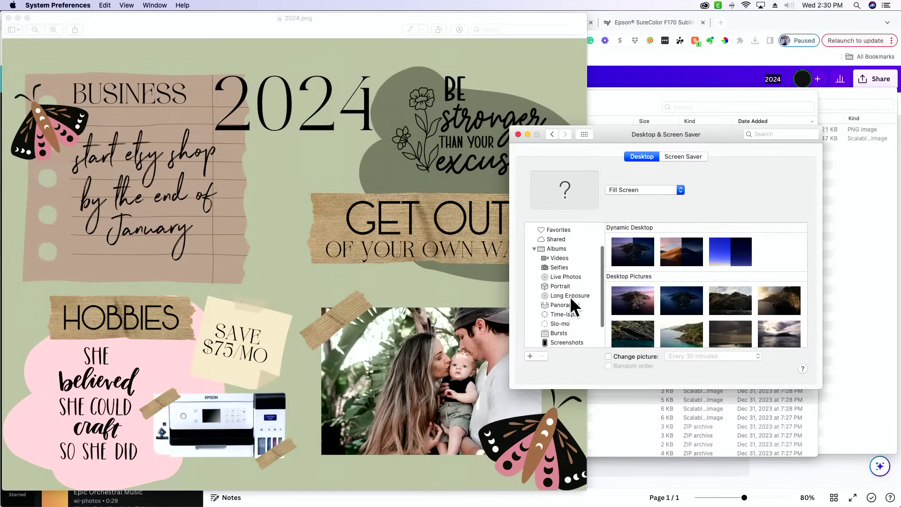
pyautogui.scroll(15, 573, 307)
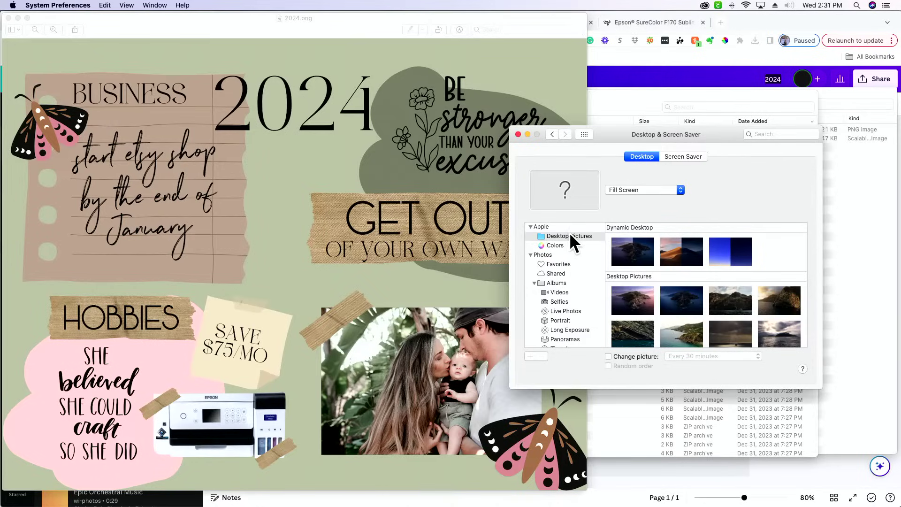
pyautogui.scroll(-15, 711, 310)
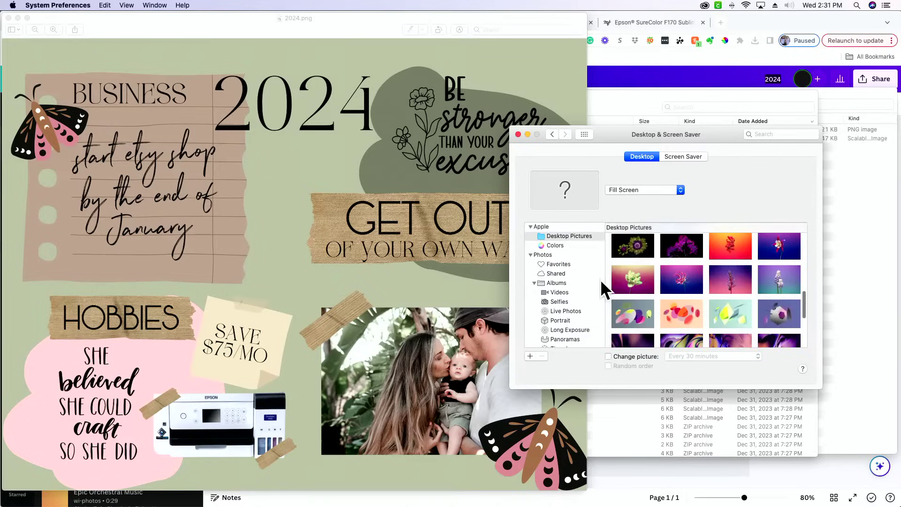
pyautogui.scroll(-10, 627, 316)
pyautogui.scroll(-5, 575, 333)
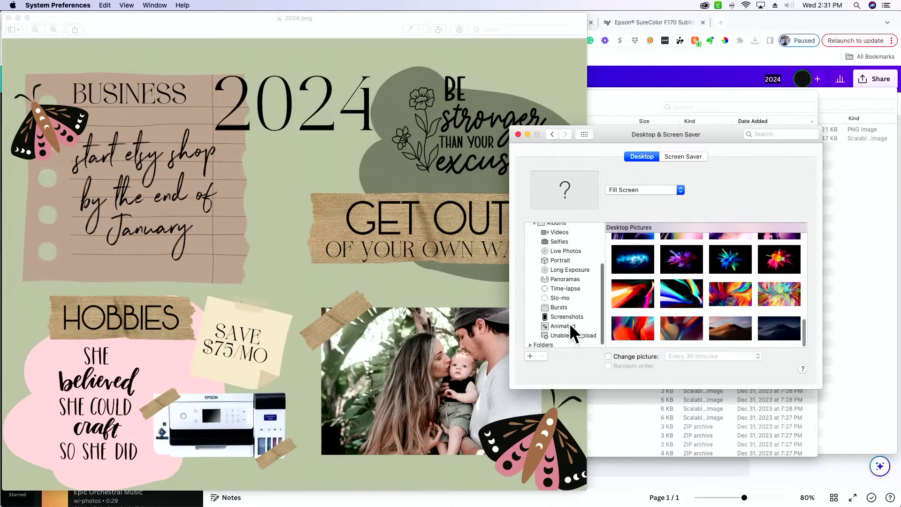
pyautogui.scroll(-1, 573, 331)
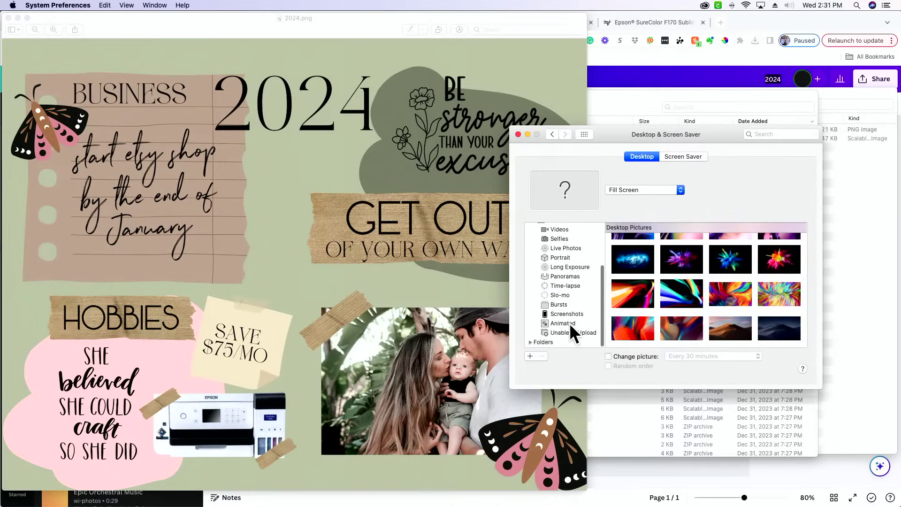
pyautogui.click(551, 135)
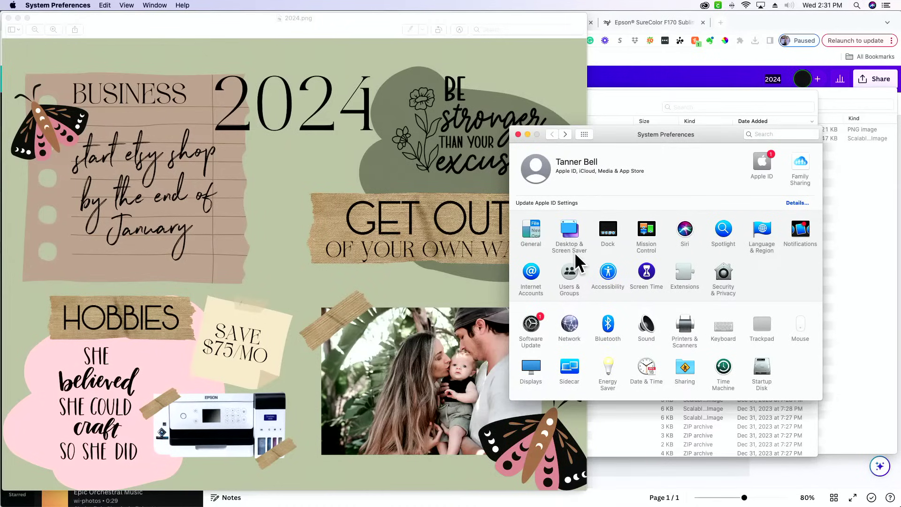
pyautogui.click(530, 369)
pyautogui.click(551, 135)
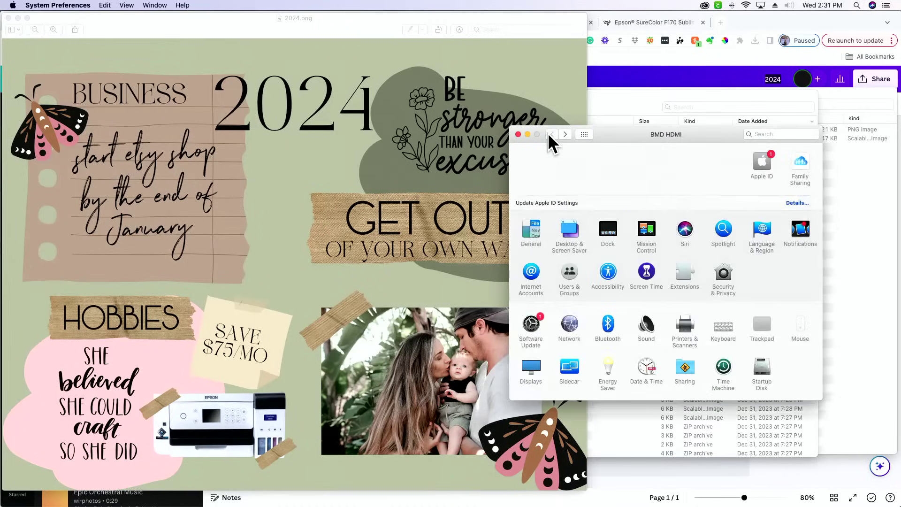
# Check the screen saver options and the Albums, Favorites and Desktop Pictures sources for the vision board, and close System Preferences.
pyautogui.click(568, 228)
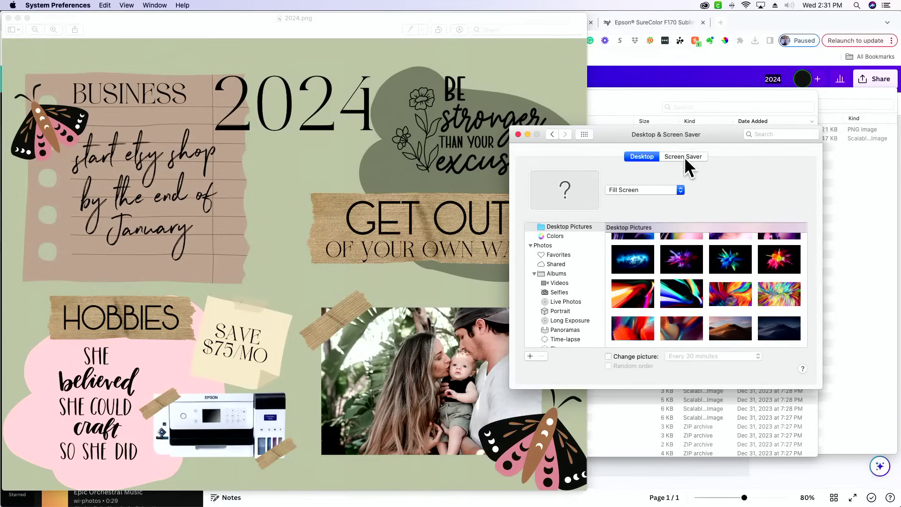
pyautogui.click(684, 157)
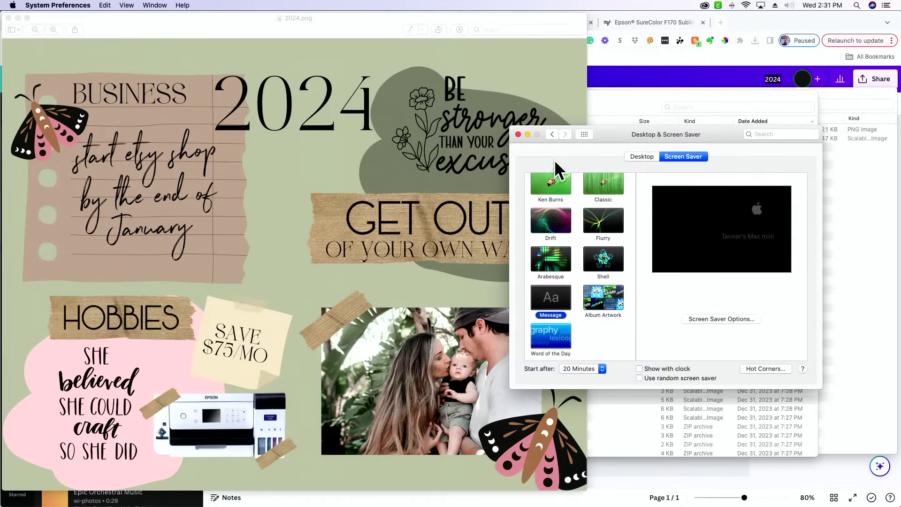
pyautogui.click(650, 157)
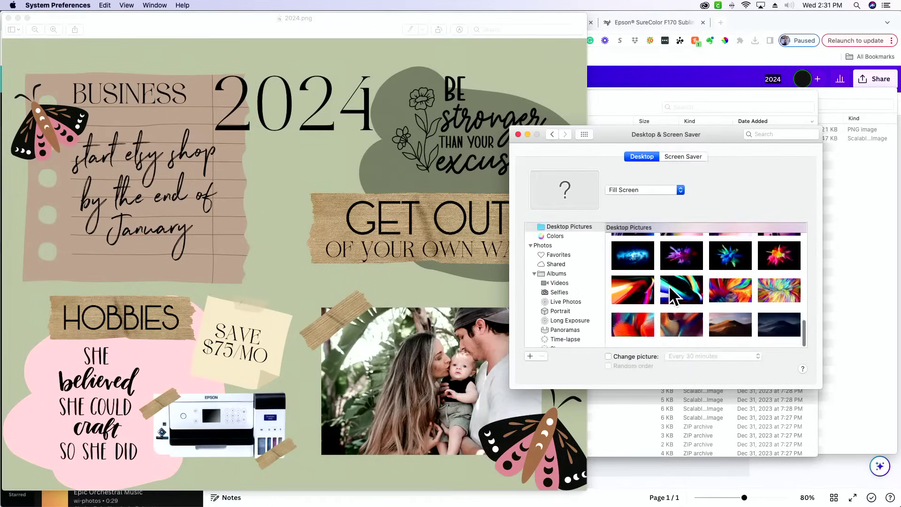
pyautogui.click(565, 311)
pyautogui.click(561, 274)
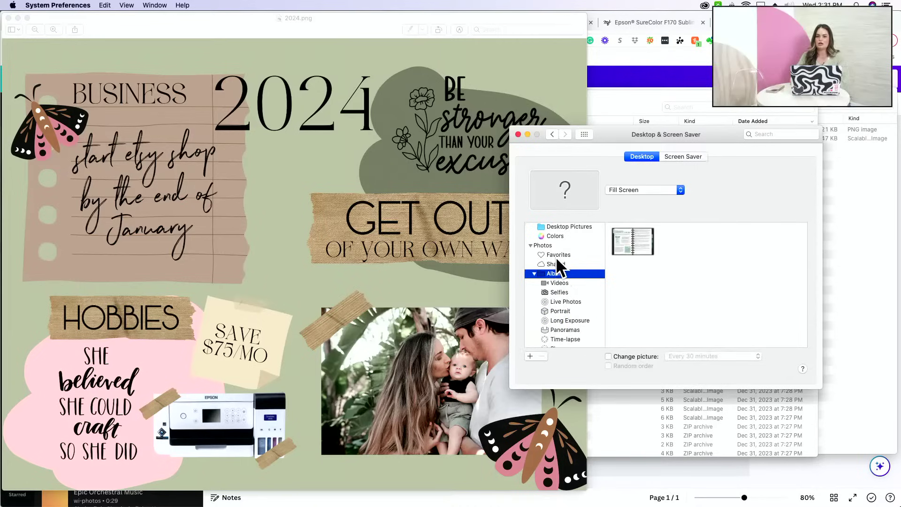
pyautogui.click(558, 262)
pyautogui.click(559, 257)
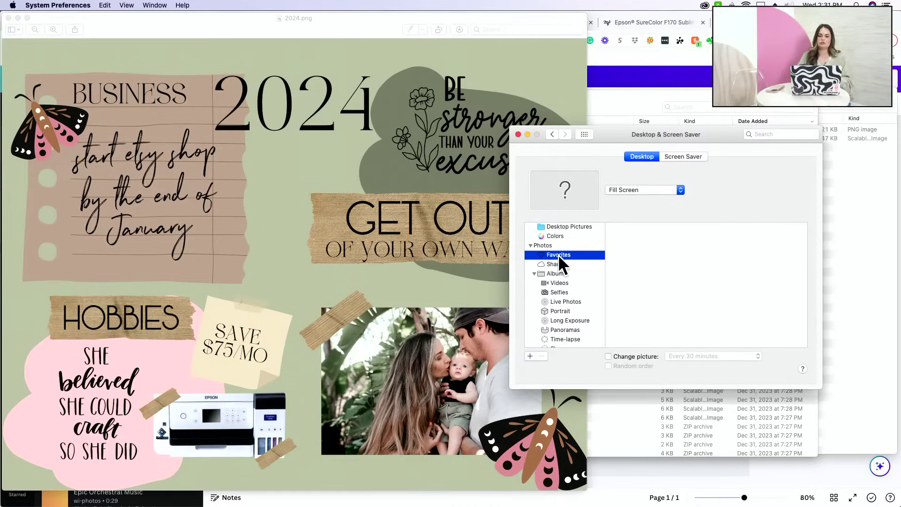
pyautogui.scroll(2, 561, 265)
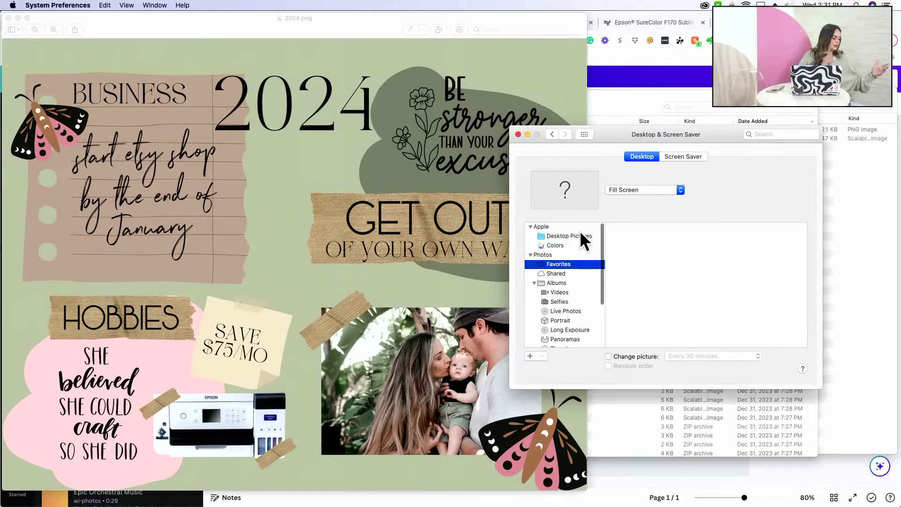
pyautogui.click(583, 239)
pyautogui.scroll(-10, 676, 297)
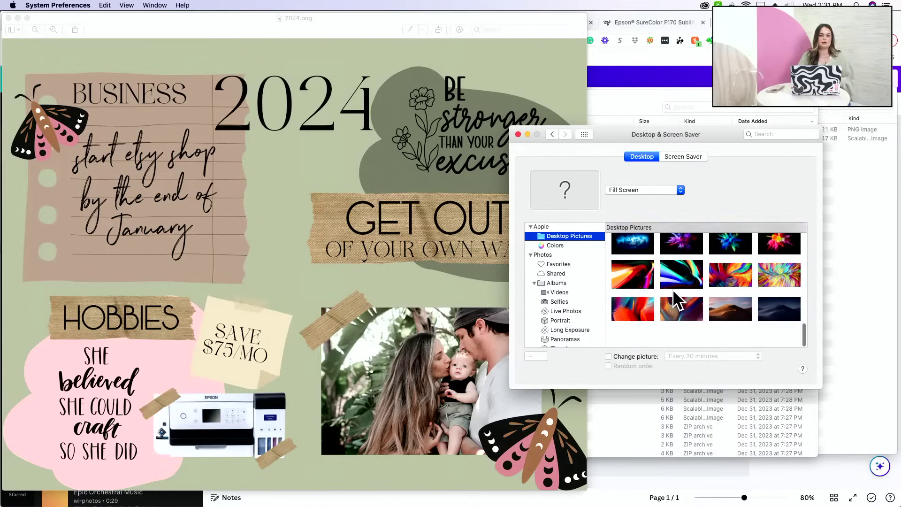
pyautogui.scroll(10, 676, 301)
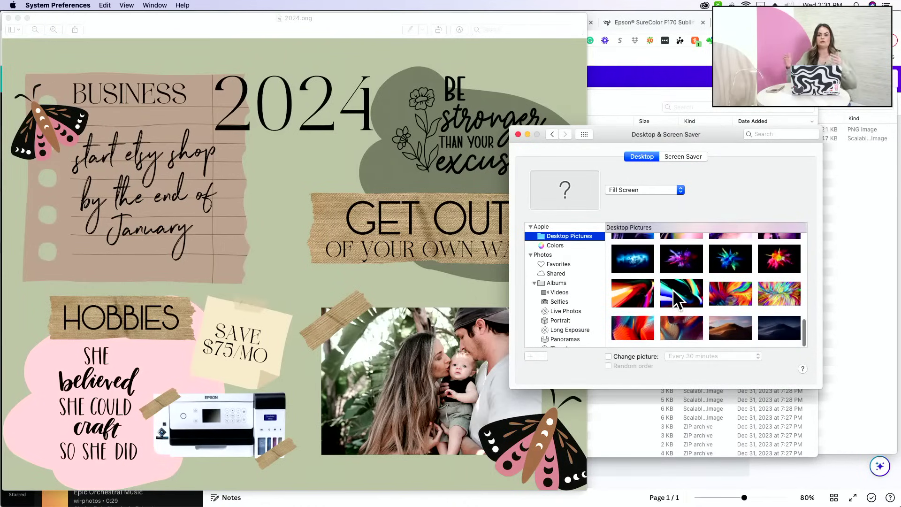
pyautogui.click(517, 134)
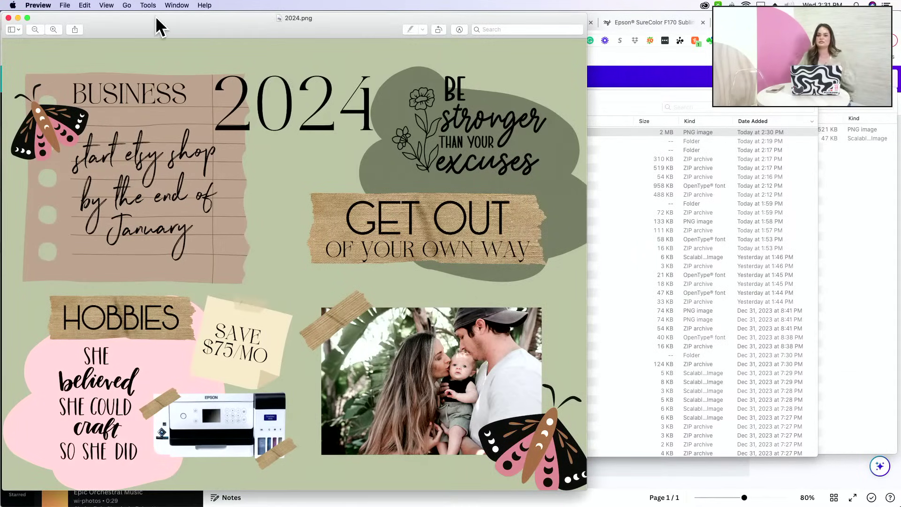
pyautogui.click(75, 29)
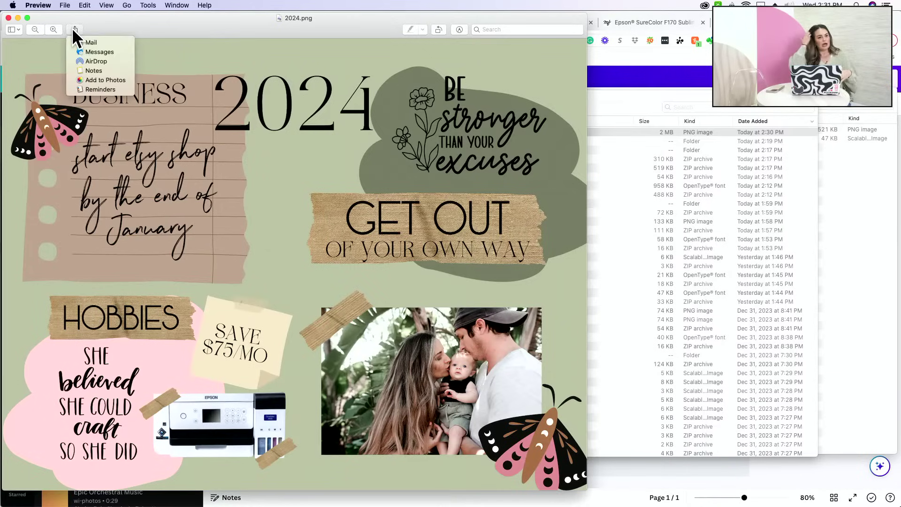
pyautogui.click(72, 27)
pyautogui.click(18, 28)
pyautogui.click(18, 28)
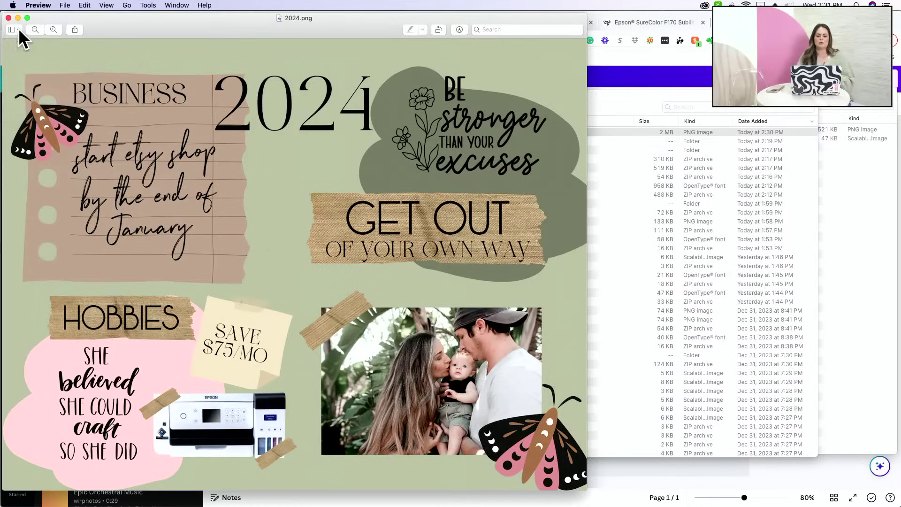
pyautogui.click(65, 6)
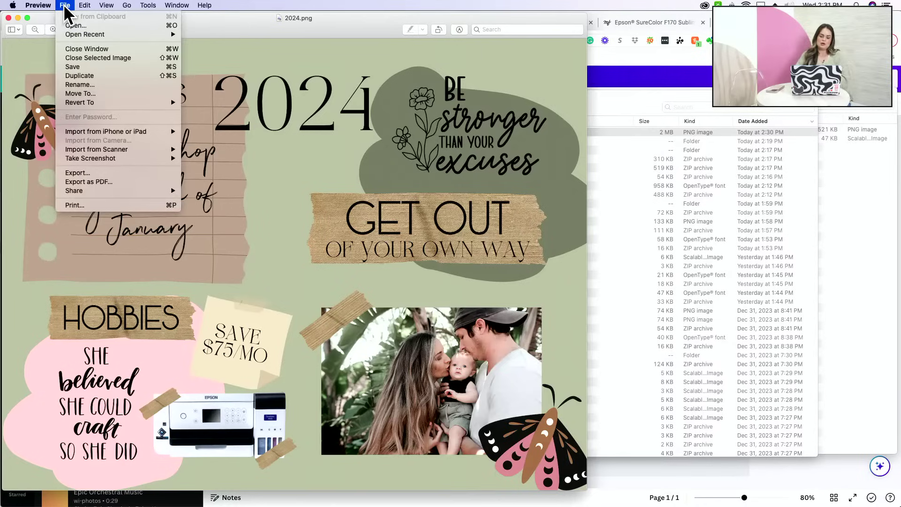
pyautogui.moveTo(81, 5)
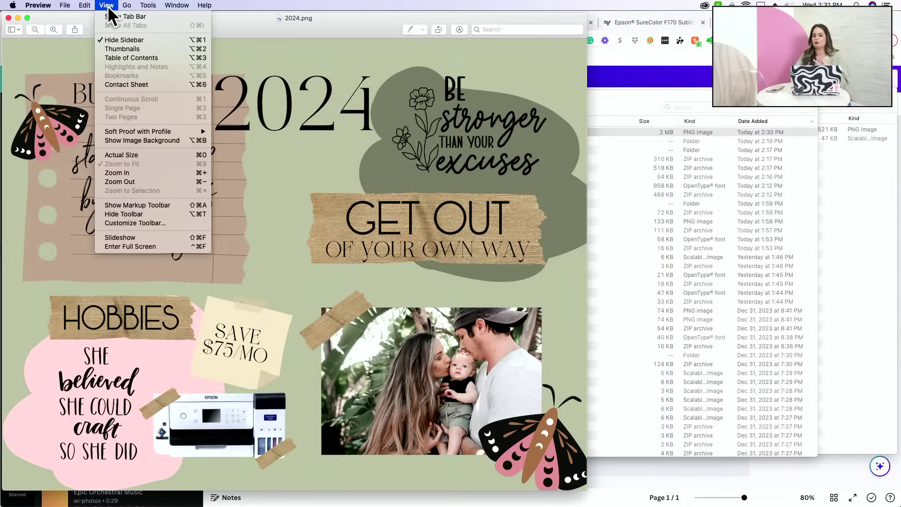
pyautogui.moveTo(143, 6)
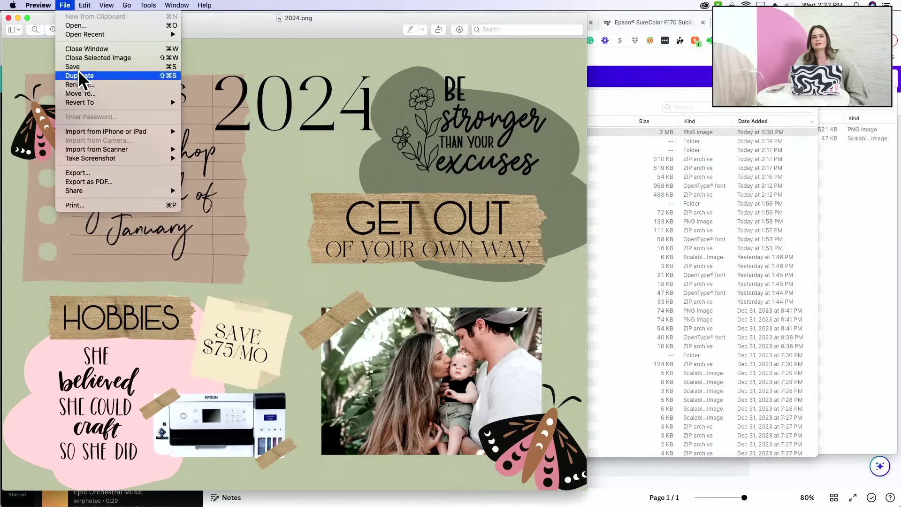
pyautogui.click(256, 3)
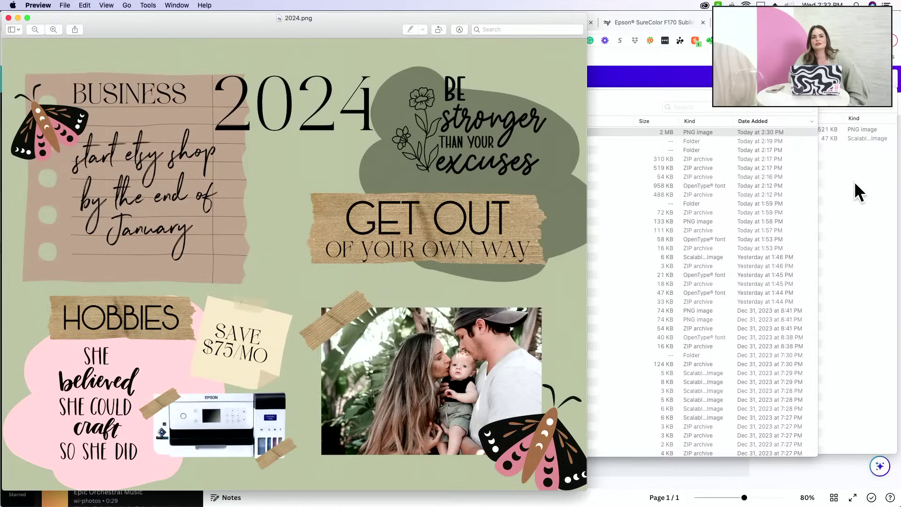
# Switch back to Canva and download the 2024 vision board again as a PNG.
pyautogui.click(666, 57)
pyautogui.click(873, 79)
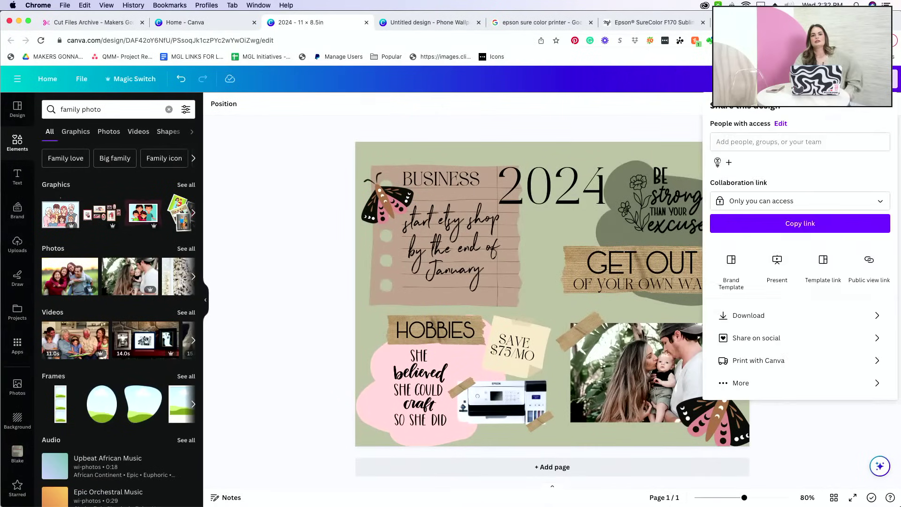
pyautogui.click(743, 315)
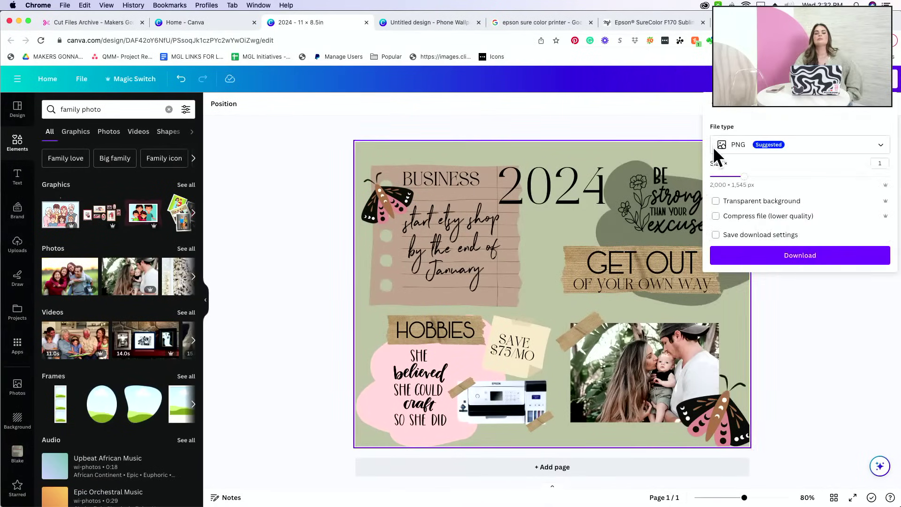
pyautogui.click(769, 250)
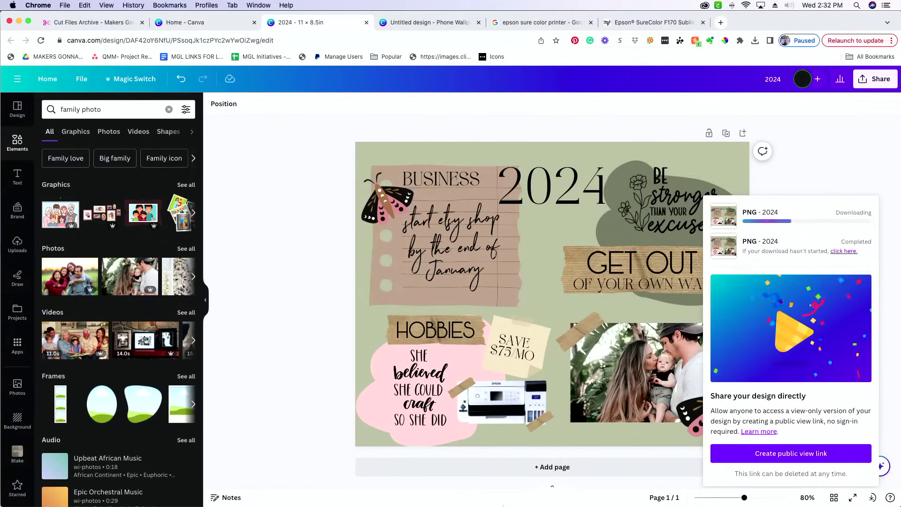
# Switch to Finder and set 2024.png from the Downloads folder as the desktop picture.
pyautogui.click(235, 486)
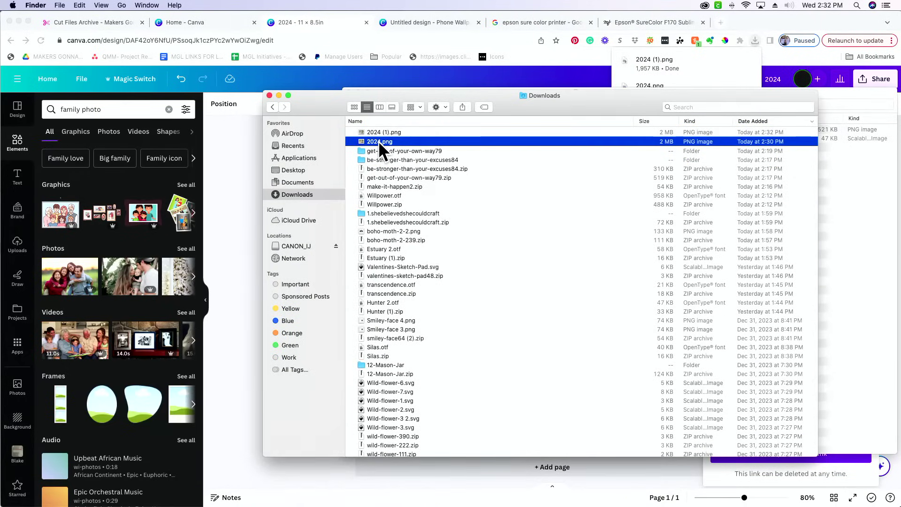
pyautogui.rightClick(378, 141)
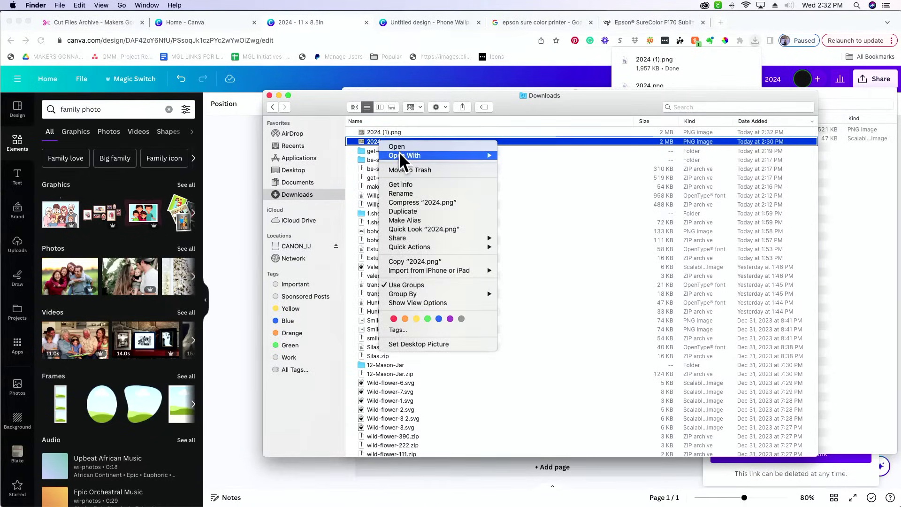
pyautogui.moveTo(399, 154)
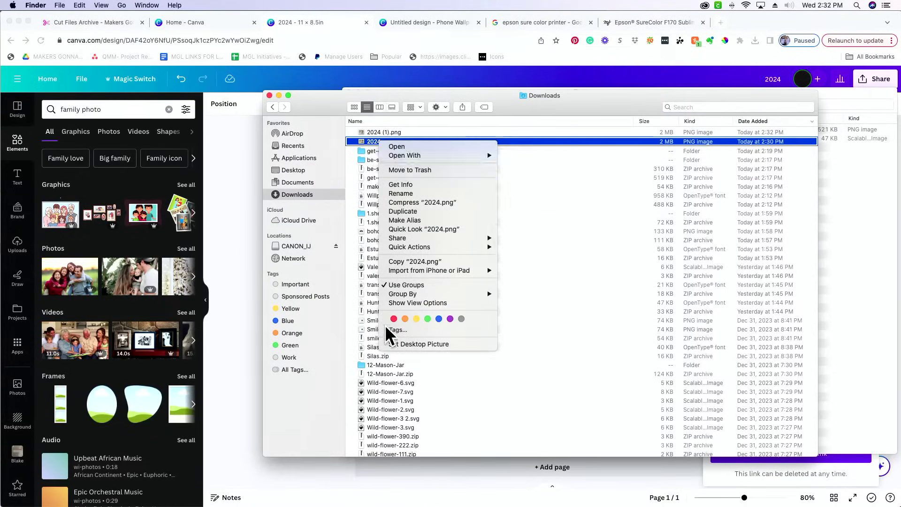
pyautogui.click(396, 344)
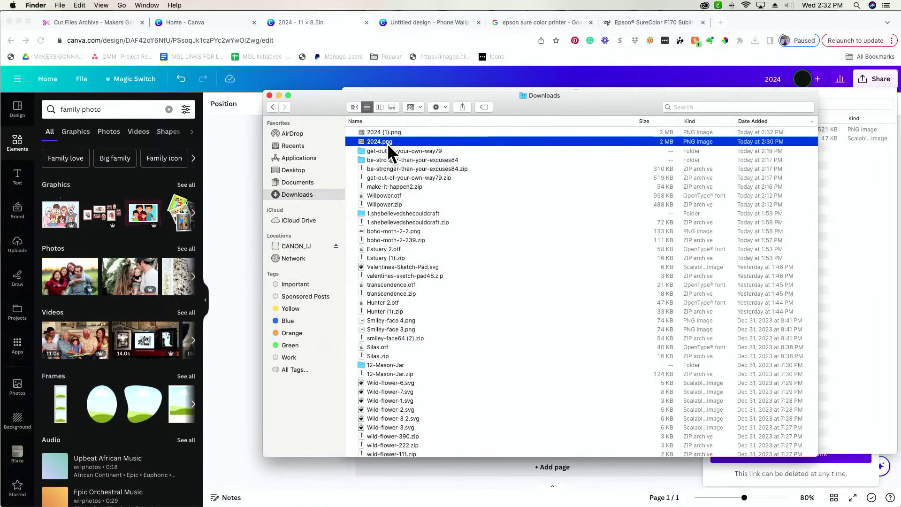
# Minimize the Chrome, Cricut canvas, Inkscape document and Finder windows covering the new desktop picture.
pyautogui.click(18, 22)
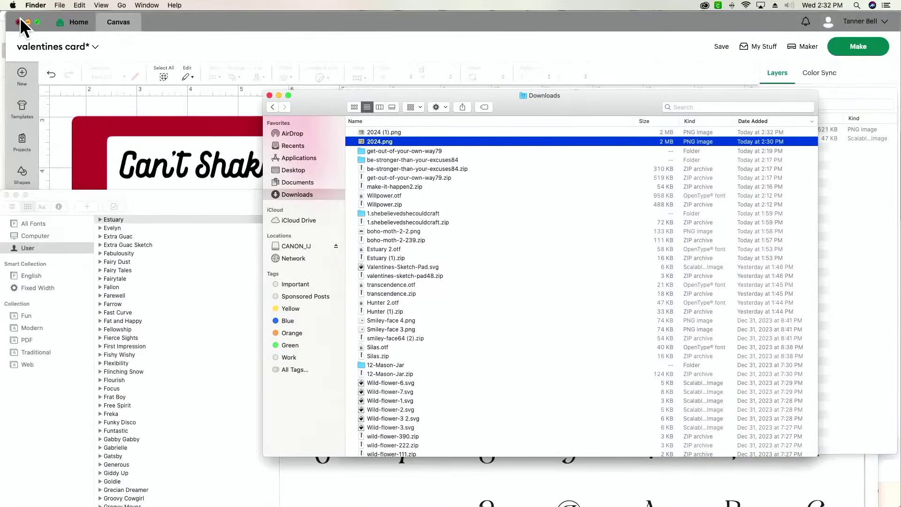
pyautogui.click(20, 20)
pyautogui.press('Return')
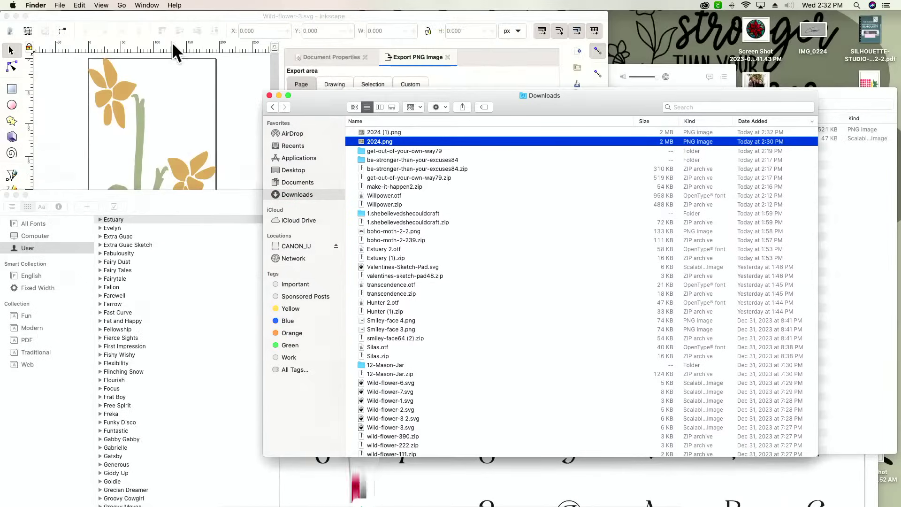
pyautogui.click(16, 16)
pyautogui.click(181, 77)
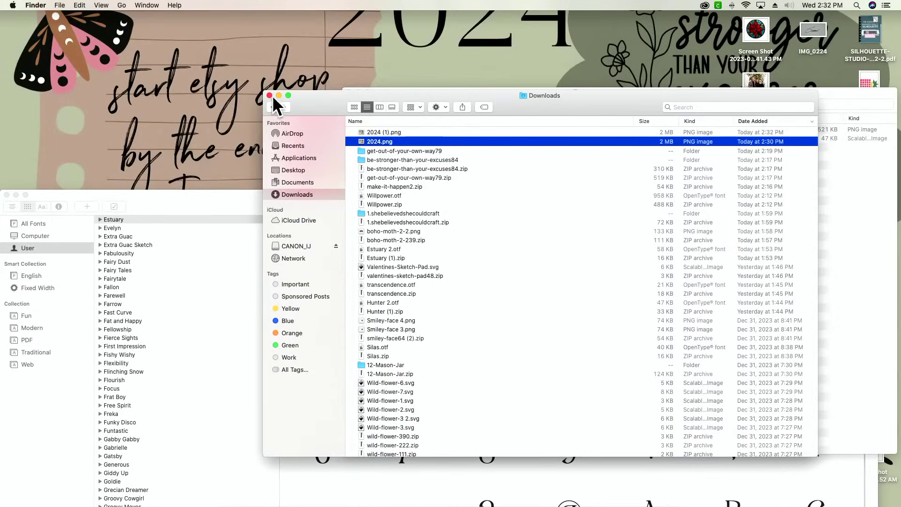
pyautogui.click(279, 95)
pyautogui.click(358, 92)
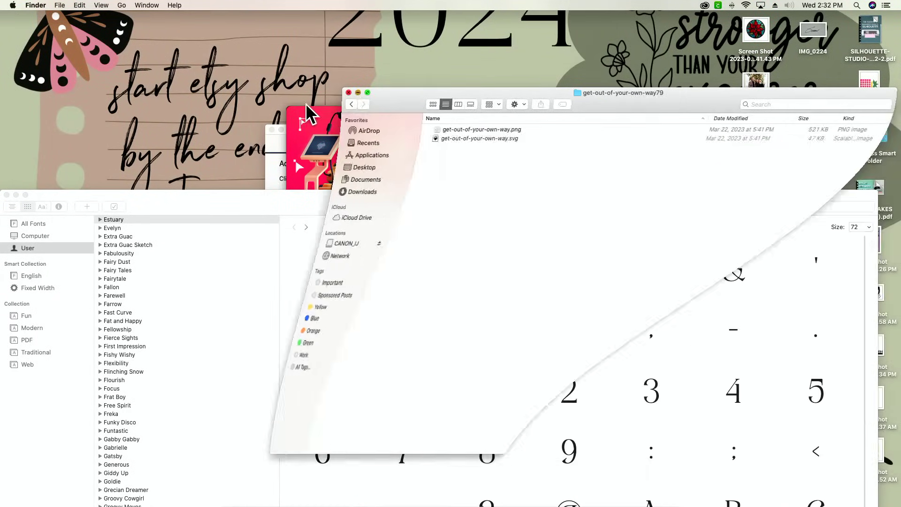
# Clear the Font Book and Canon printer windows off the desktop and reposition the Inkscape welcome window.
pyautogui.click(556, 181)
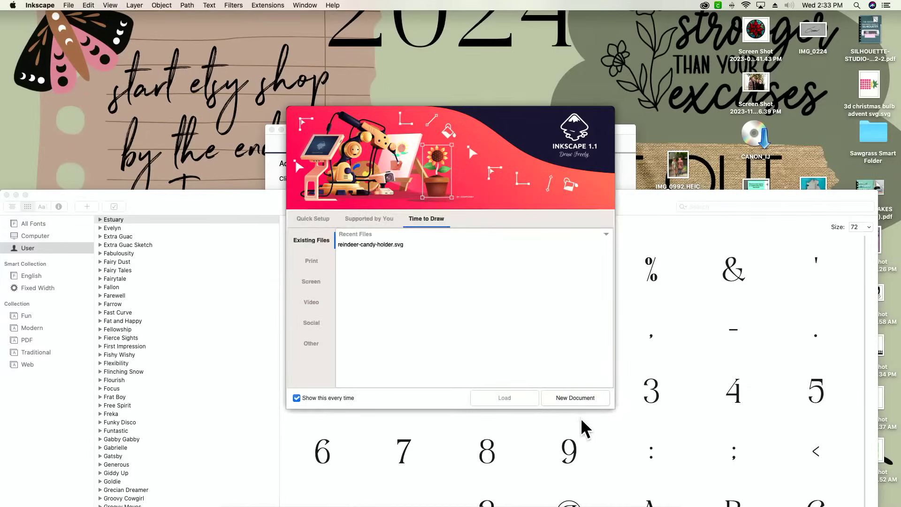
pyautogui.moveTo(512, 144); pyautogui.dragTo(560, 441)
pyautogui.click(5, 192)
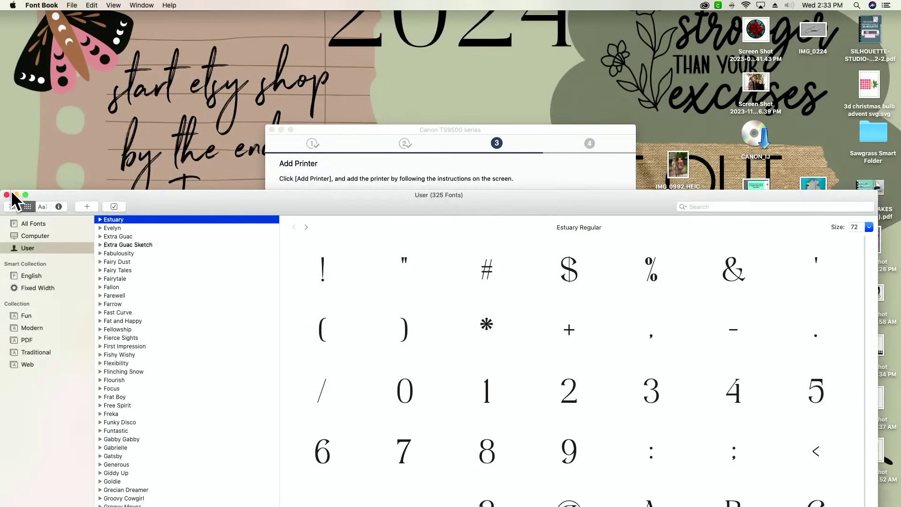
pyautogui.click(17, 194)
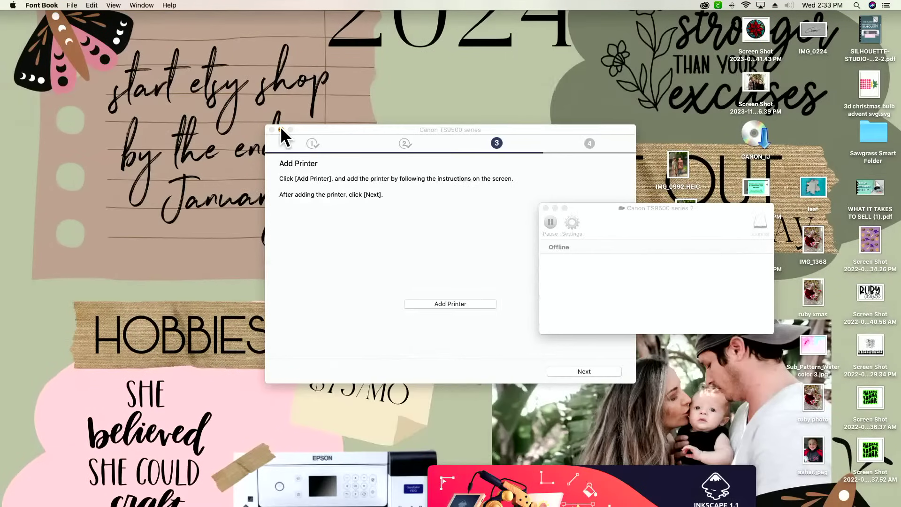
pyautogui.click(258, 126)
pyautogui.click(554, 208)
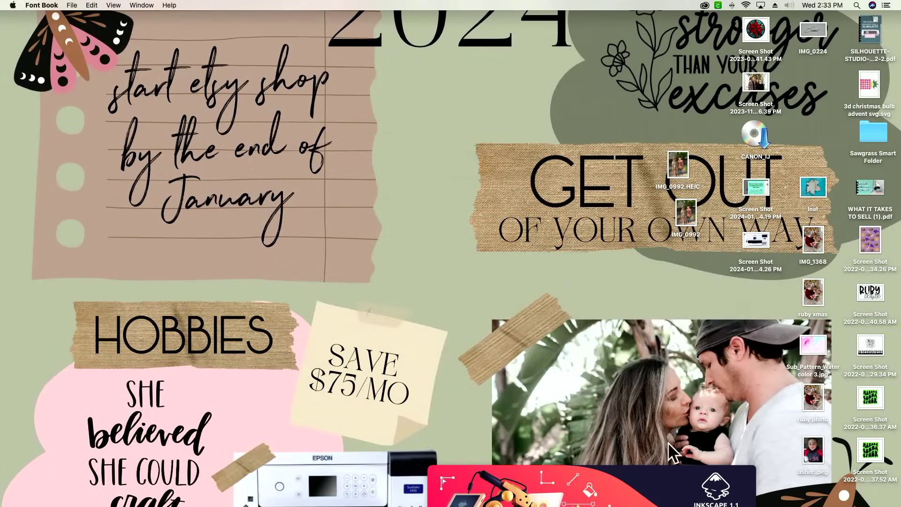
pyautogui.click(524, 499)
pyautogui.moveTo(663, 503); pyautogui.dragTo(595, 102)
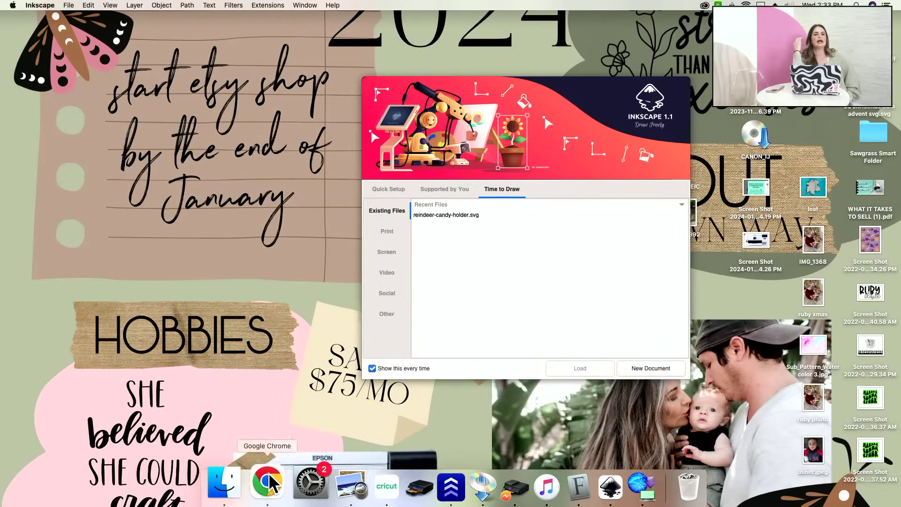
# Switch back to Canva in Chrome and choose PDF Print as the vision board's download file type.
pyautogui.click(268, 479)
pyautogui.click(289, 213)
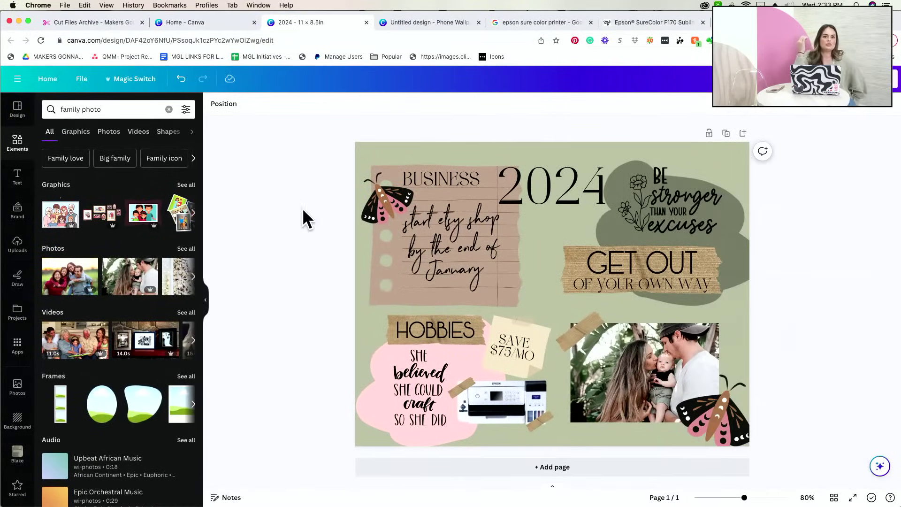
pyautogui.click(881, 79)
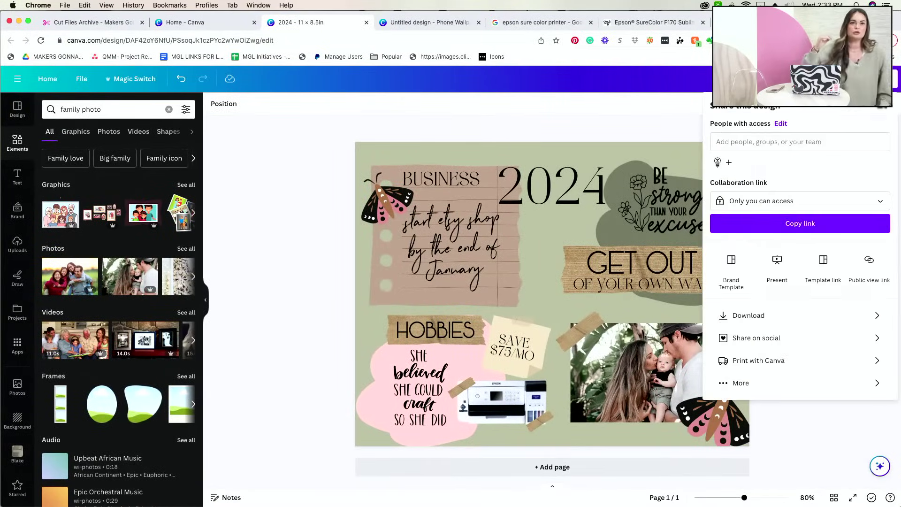
pyautogui.click(750, 315)
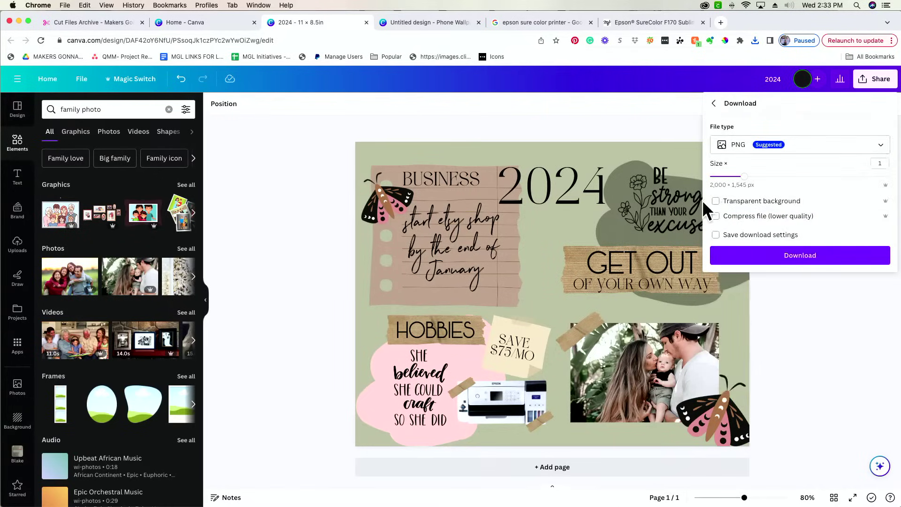
pyautogui.click(750, 155)
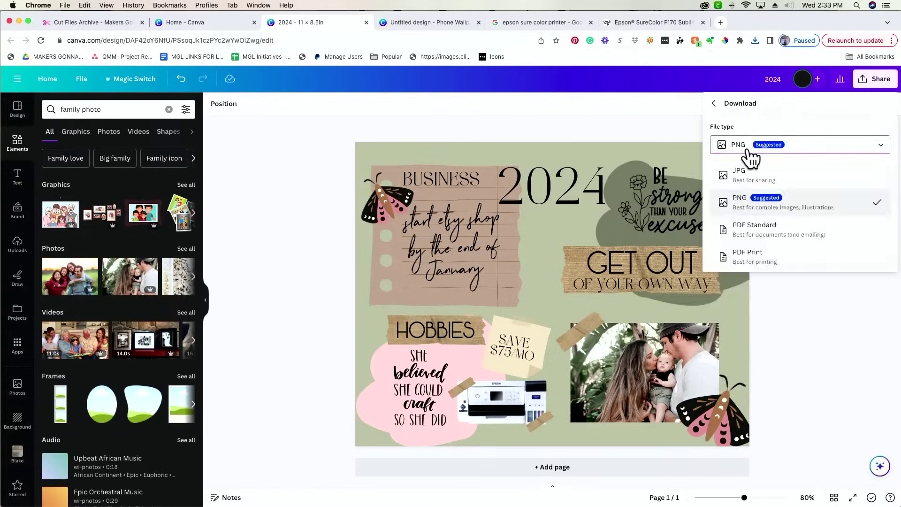
pyautogui.click(753, 253)
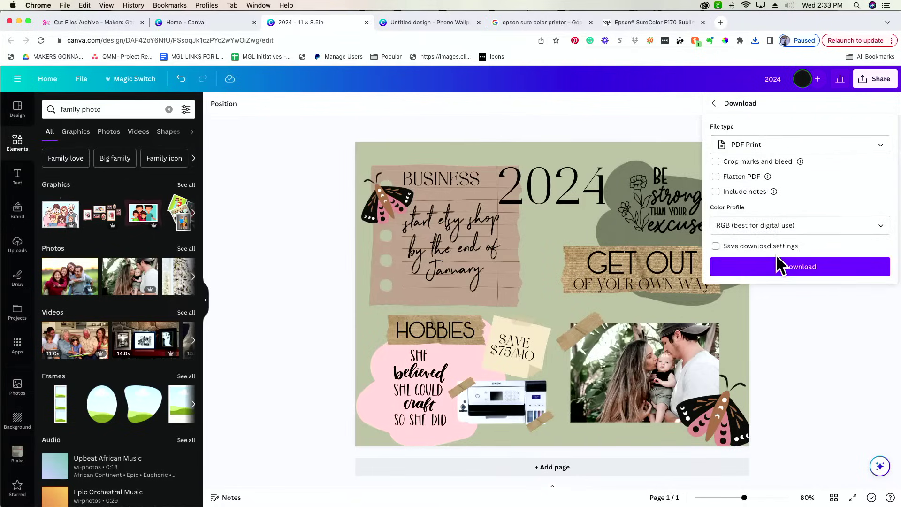
# Set the PDF's color profile to CMYK (best for professional printing).
pyautogui.click(734, 162)
pyautogui.click(738, 164)
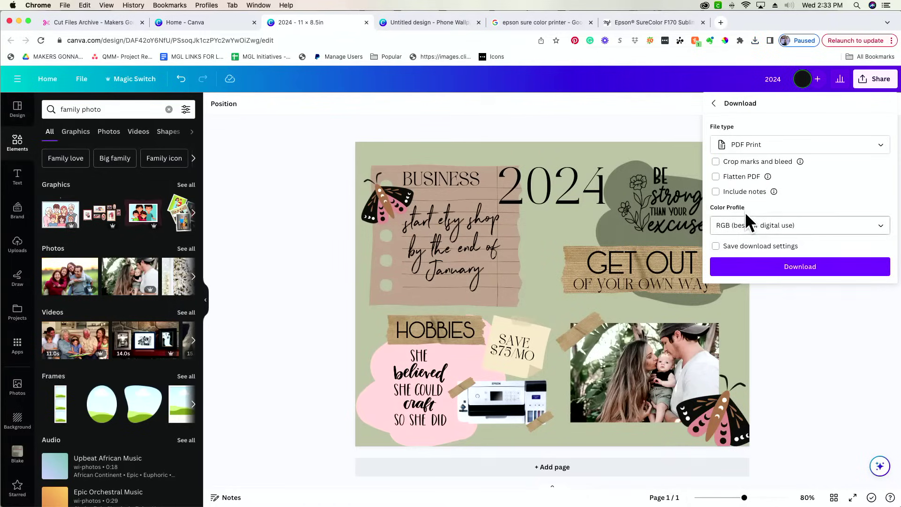
pyautogui.click(747, 224)
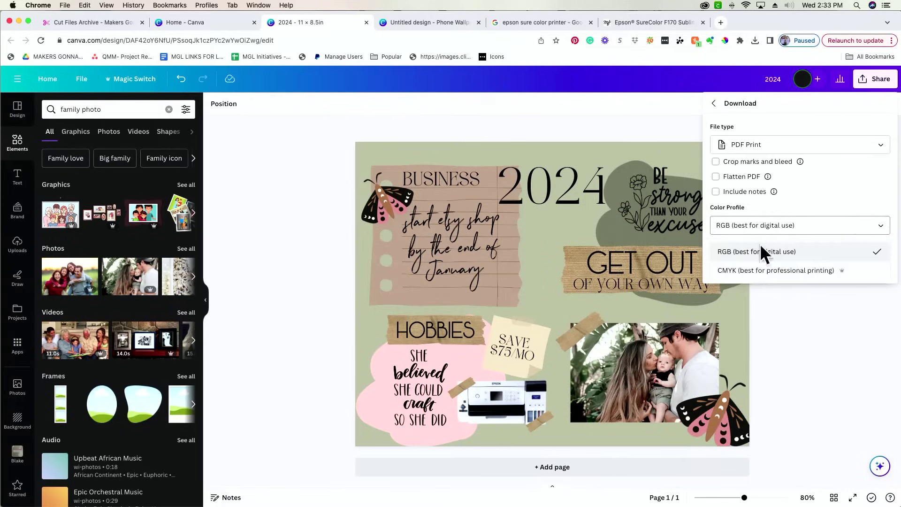
pyautogui.click(772, 272)
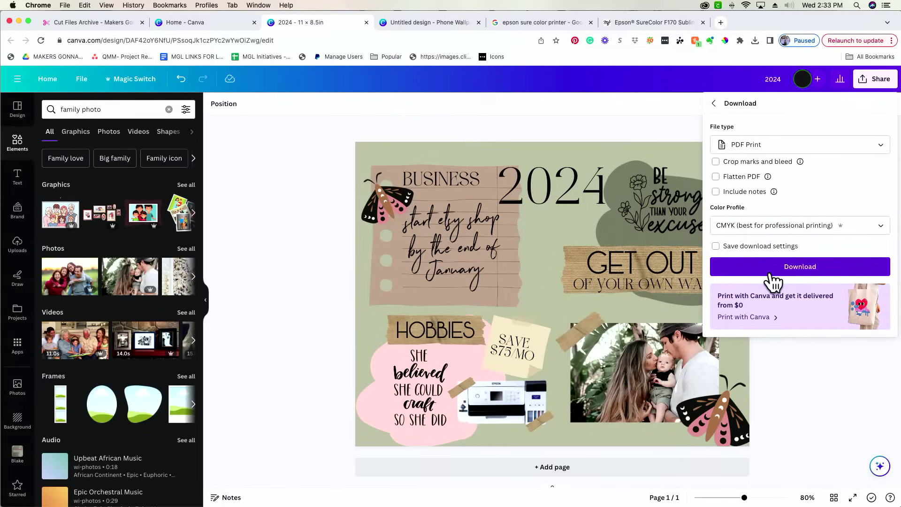
pyautogui.click(757, 227)
pyautogui.click(756, 228)
pyautogui.click(859, 229)
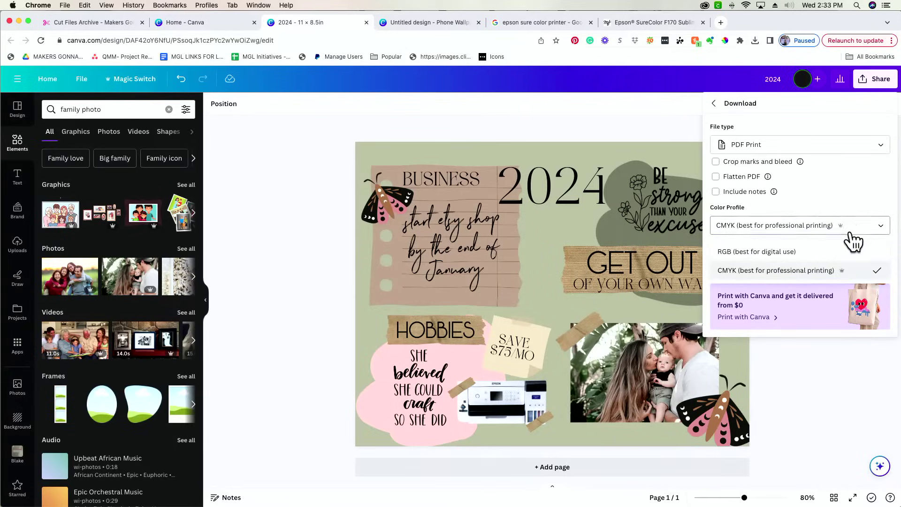
pyautogui.click(831, 273)
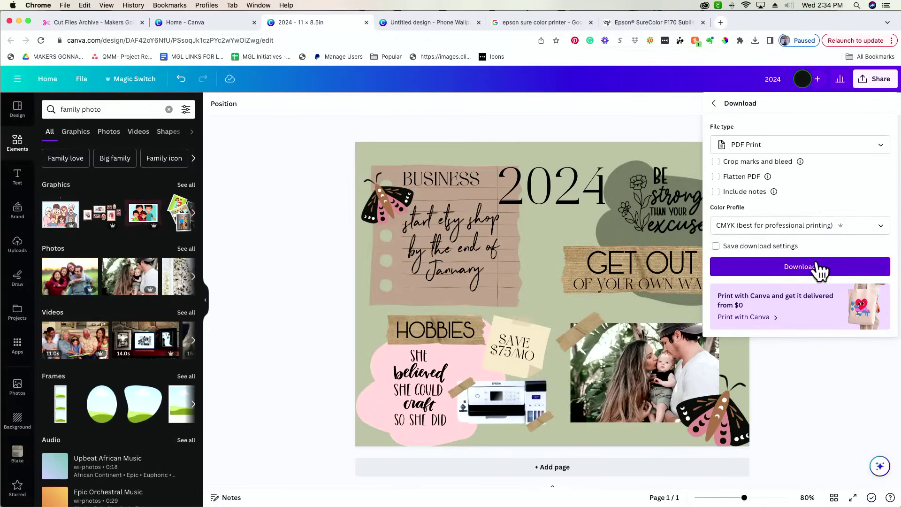